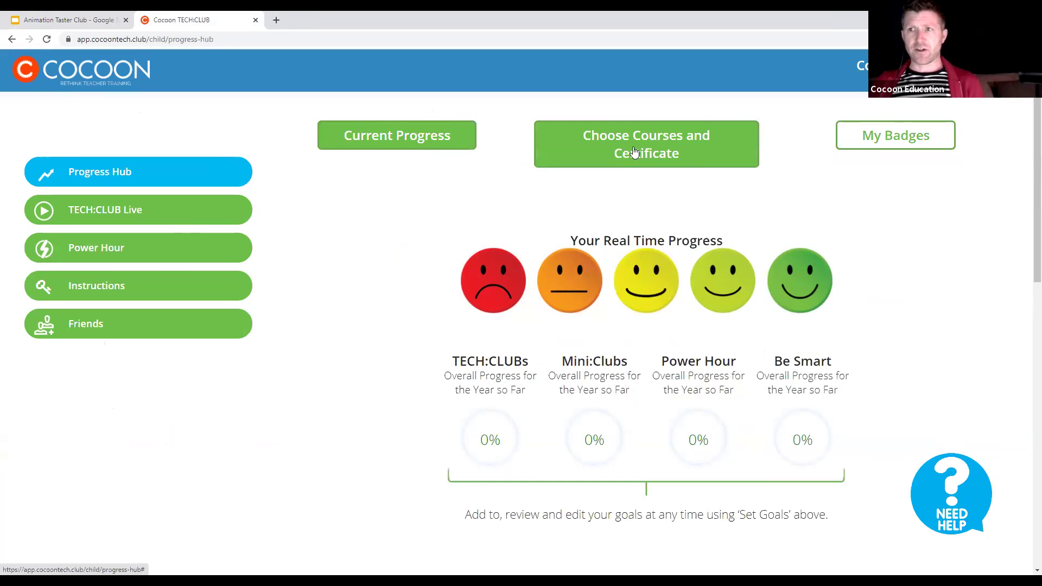
Step: Show the course list and certificate score chart, with a goal of 15 and actual score 0
{"action": "left_click", "coordinate": [629, 172]}
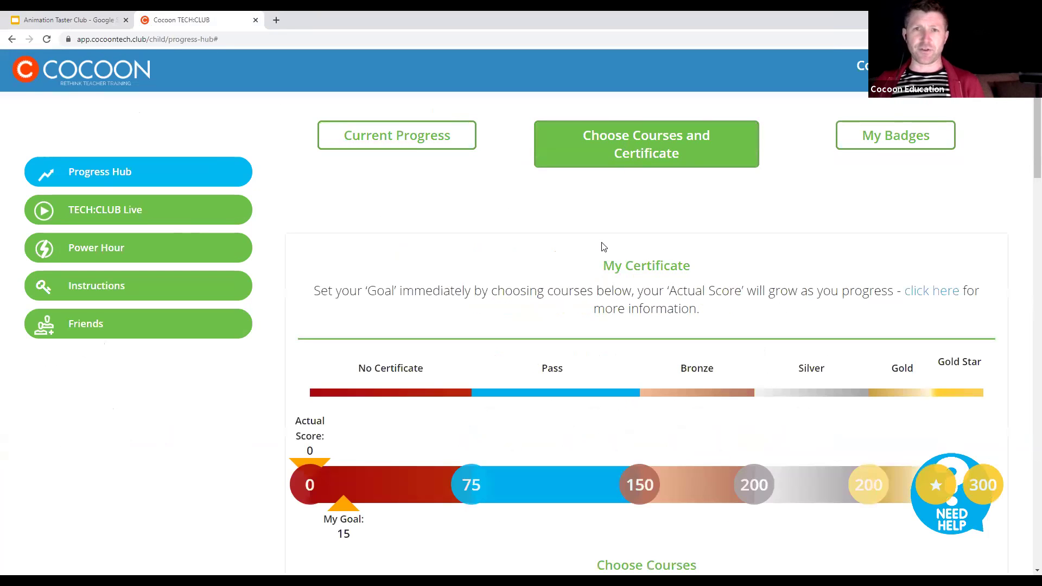
{"action": "scroll", "coordinate": [601, 247], "scroll_direction": "down", "scroll_amount": 9}
{"action": "scroll", "coordinate": [569, 318], "scroll_direction": "down", "scroll_amount": 7}
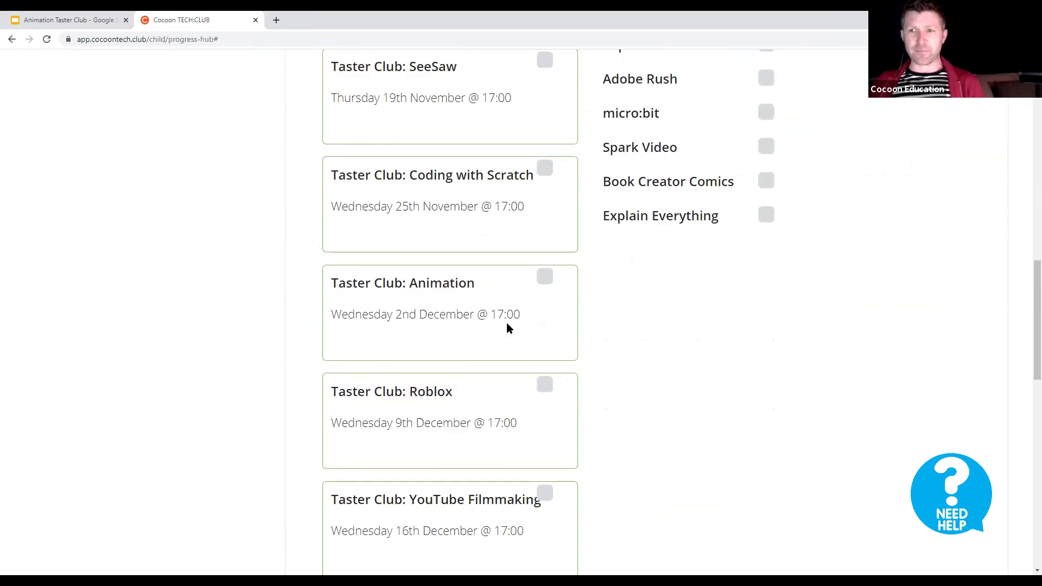
{"action": "scroll", "coordinate": [508, 324], "scroll_direction": "down", "scroll_amount": 2}
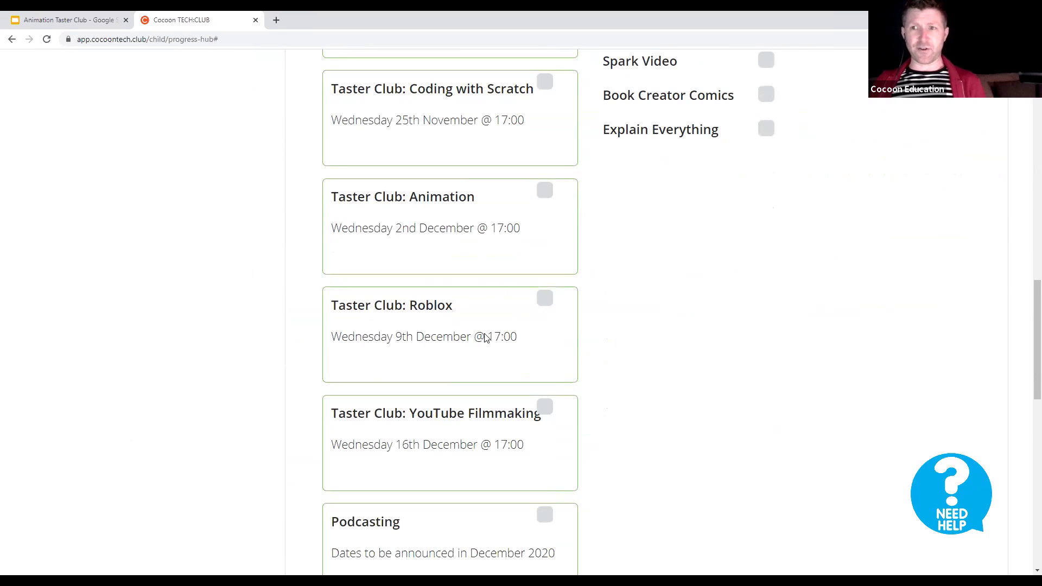
{"action": "scroll", "coordinate": [366, 326], "scroll_direction": "down", "scroll_amount": 3}
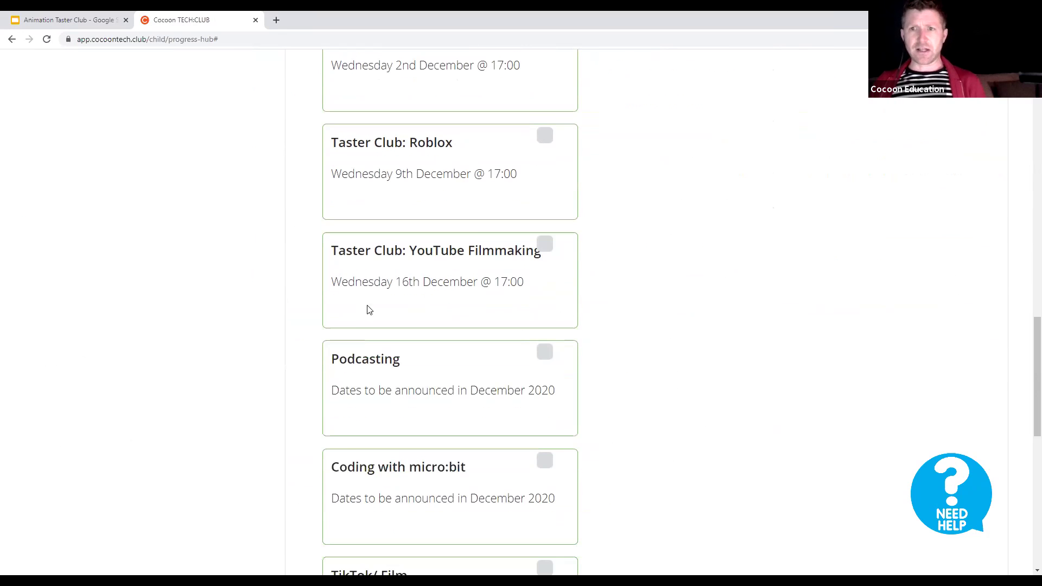
{"action": "scroll", "coordinate": [470, 302], "scroll_direction": "down", "scroll_amount": 4}
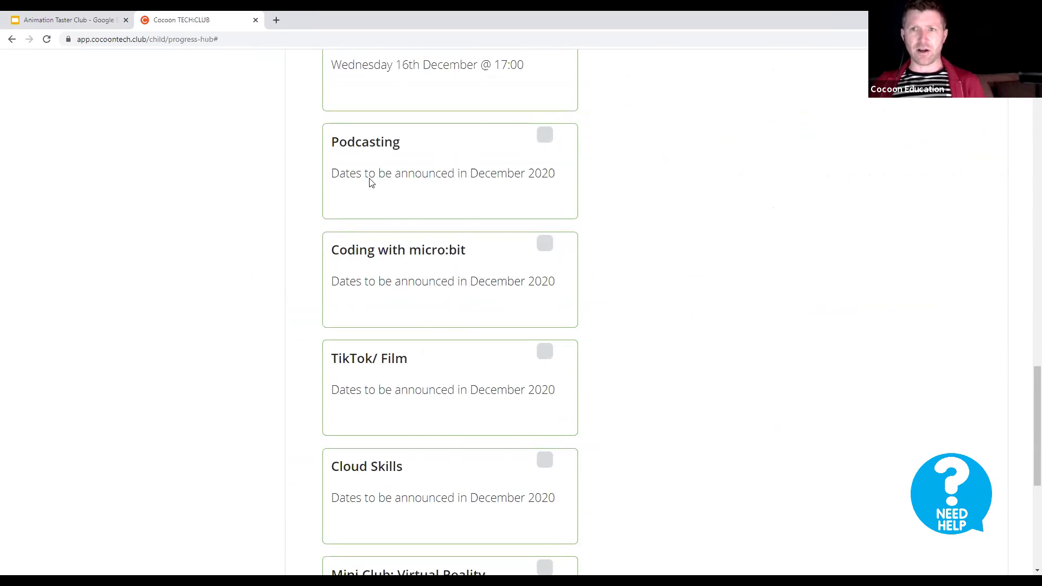
{"action": "scroll", "coordinate": [410, 302], "scroll_direction": "down", "scroll_amount": 3}
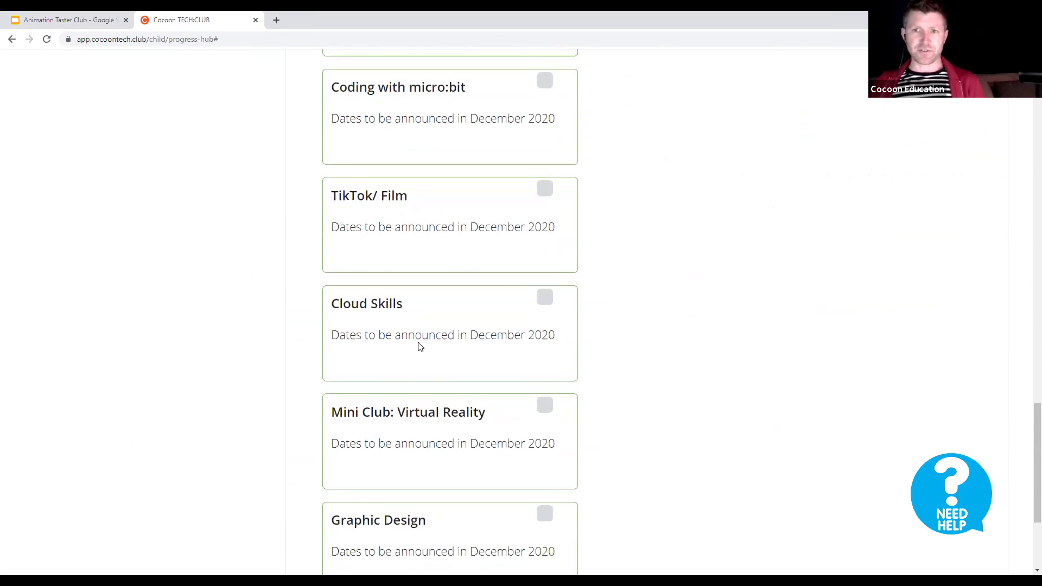
{"action": "scroll", "coordinate": [426, 314], "scroll_direction": "up", "scroll_amount": 10}
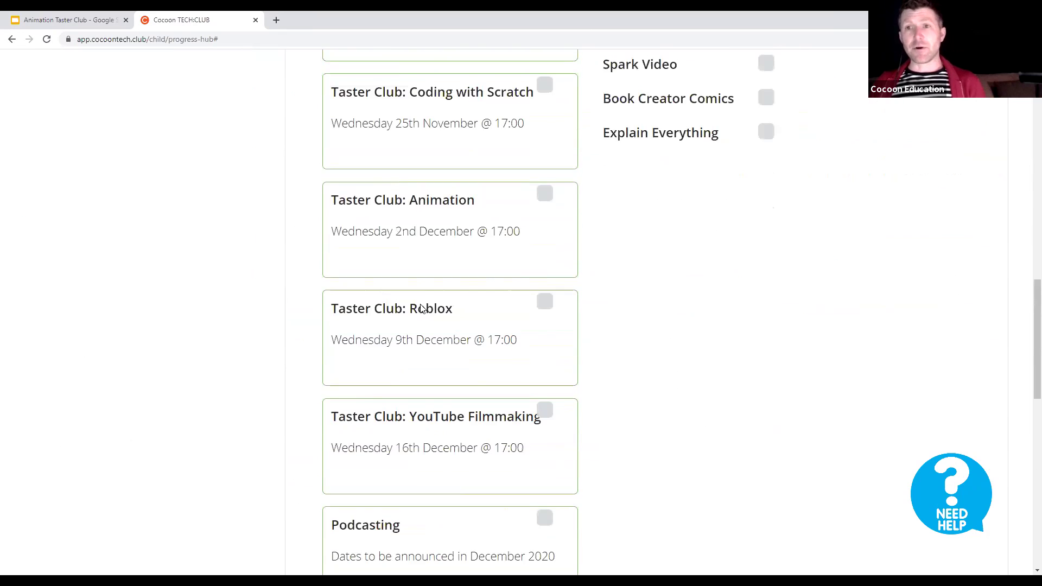
{"action": "scroll", "coordinate": [422, 305], "scroll_direction": "up", "scroll_amount": 9}
{"action": "scroll", "coordinate": [424, 299], "scroll_direction": "up", "scroll_amount": 9}
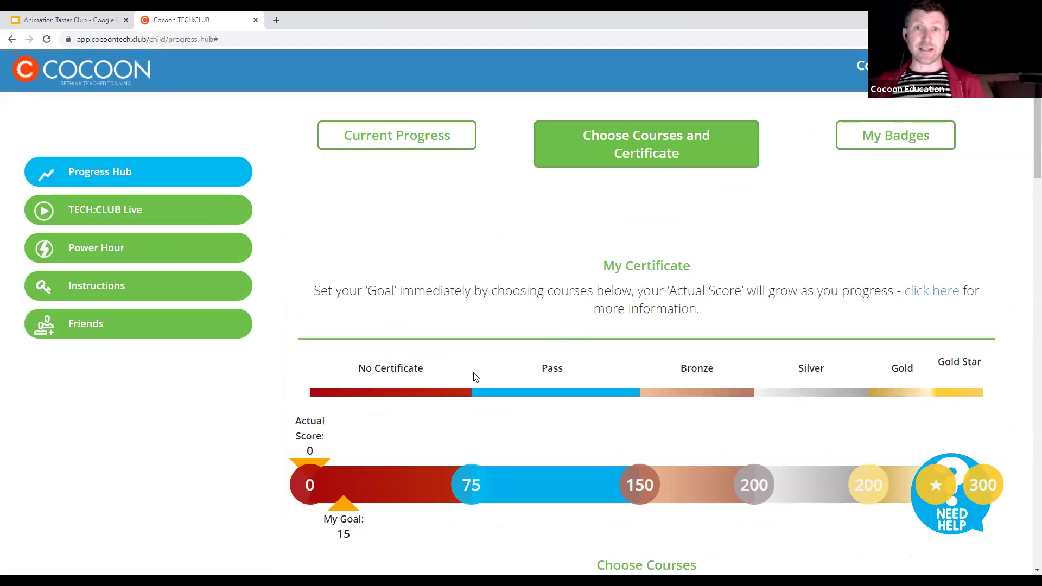
{"action": "scroll", "coordinate": [888, 422], "scroll_direction": "down", "scroll_amount": 3}
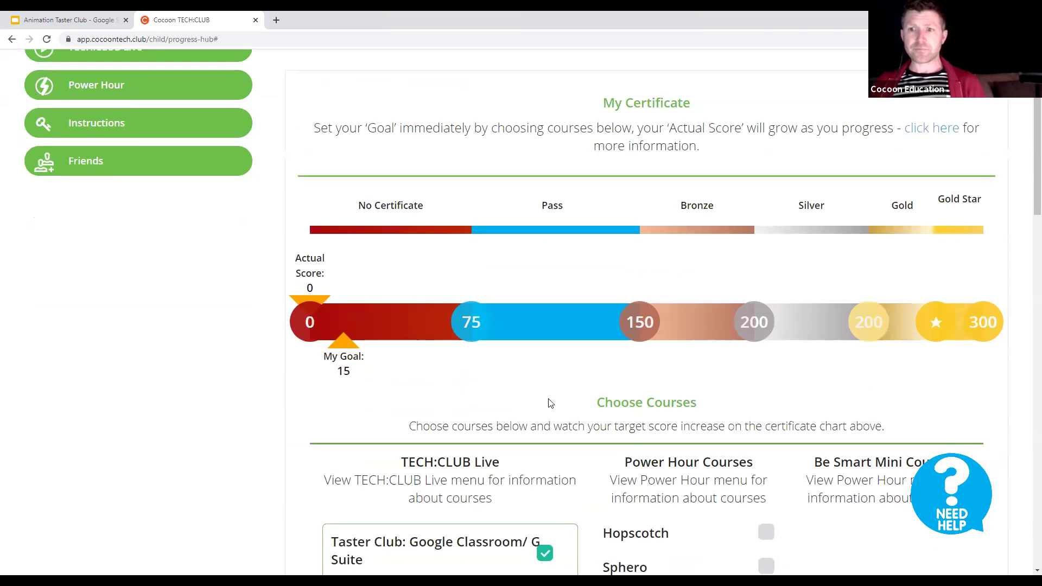
Step: Tick the Hopscotch, Sphero and Twine courses
{"action": "scroll", "coordinate": [550, 403], "scroll_direction": "down", "scroll_amount": 5}
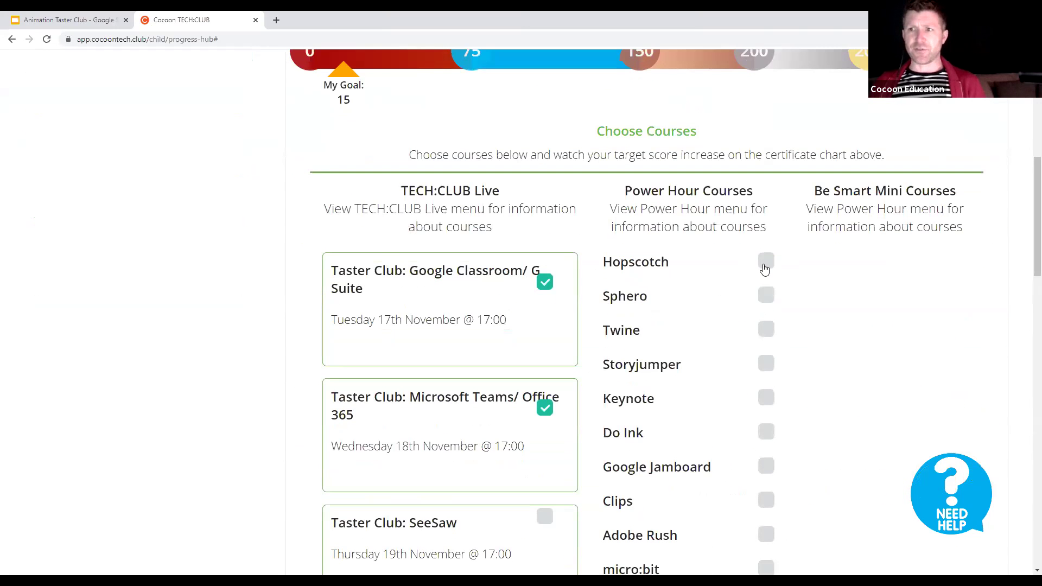
{"action": "left_click", "coordinate": [764, 265]}
{"action": "left_click", "coordinate": [767, 294]}
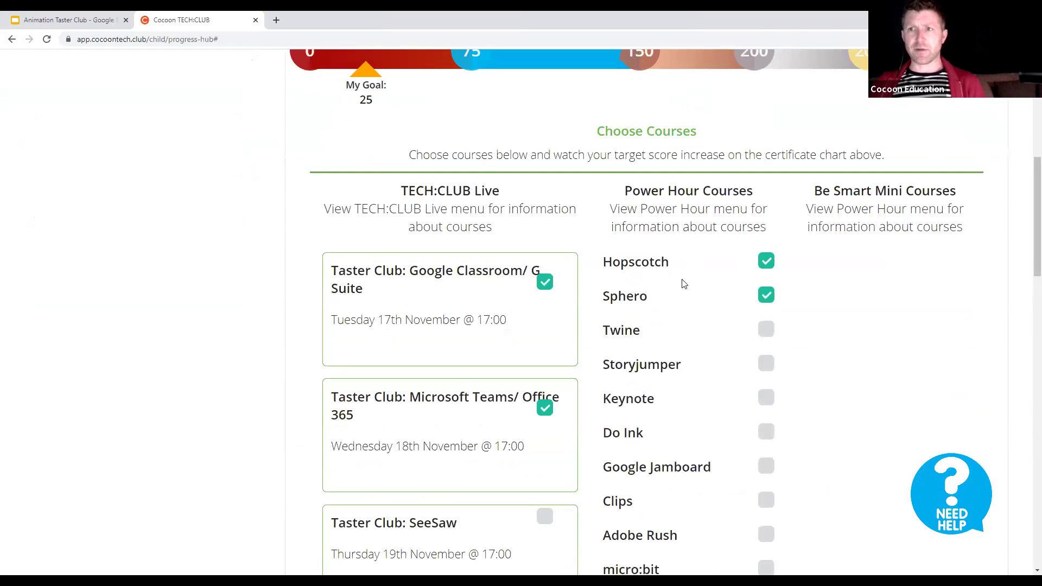
{"action": "left_click", "coordinate": [765, 330]}
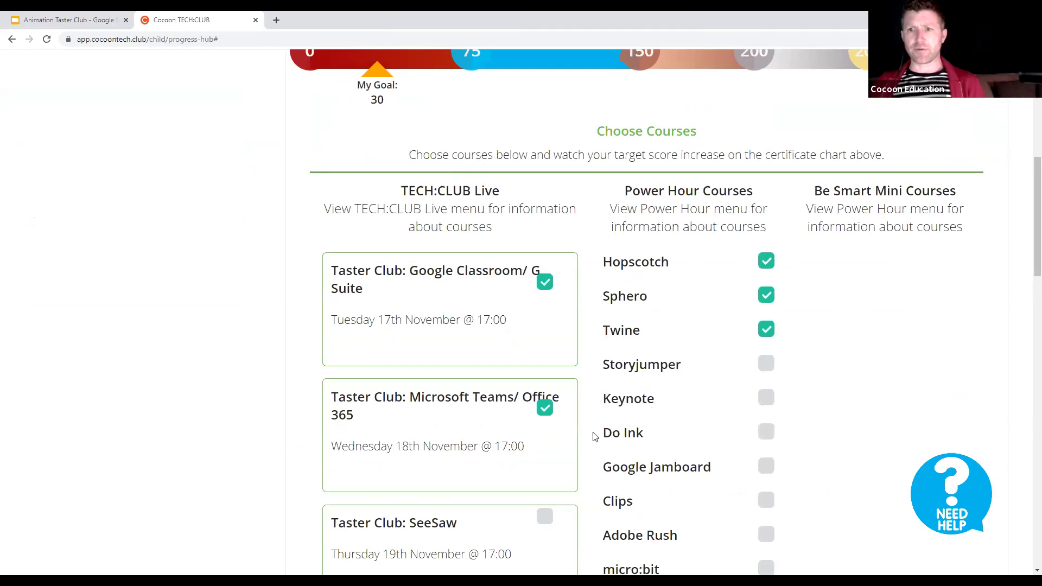
Step: Tick Podcasting, Coding with micro:bit and TikTok/Film, raising My Goal to 60
{"action": "scroll", "coordinate": [591, 437], "scroll_direction": "down", "scroll_amount": 10}
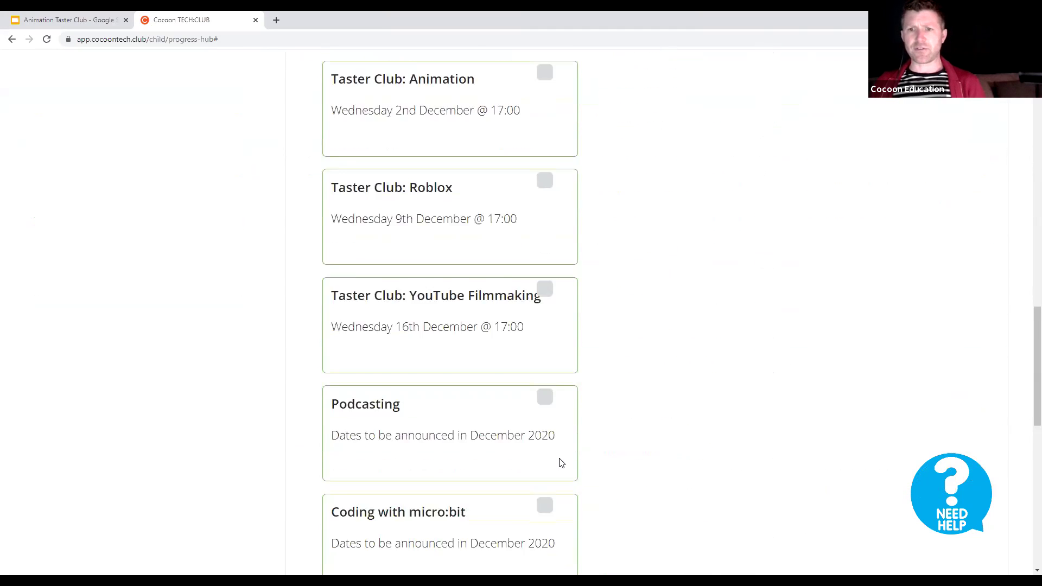
{"action": "scroll", "coordinate": [562, 463], "scroll_direction": "down", "scroll_amount": 1}
{"action": "left_click", "coordinate": [545, 353]}
{"action": "left_click", "coordinate": [545, 462]}
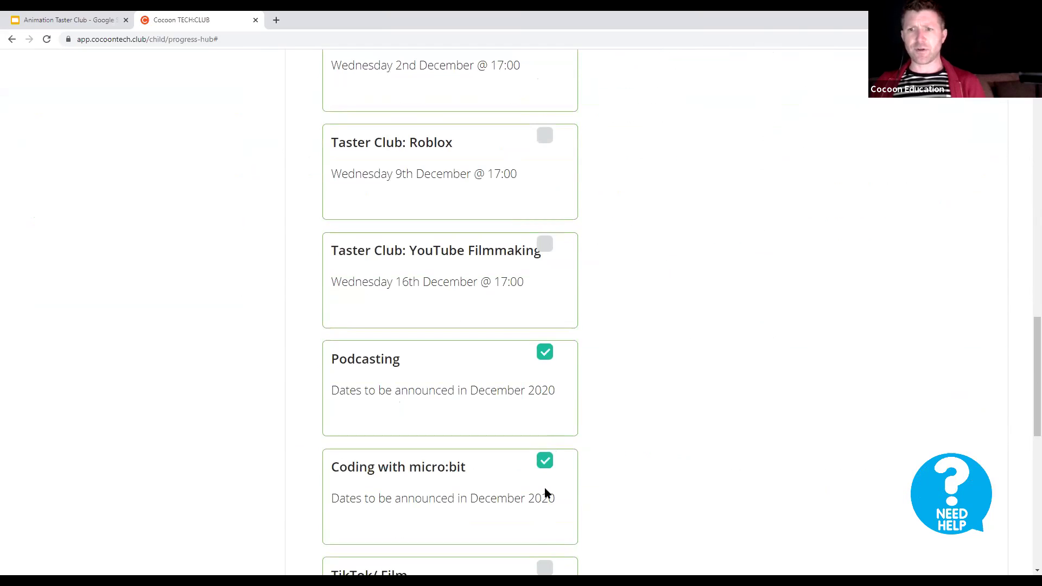
{"action": "left_click", "coordinate": [545, 569]}
{"action": "scroll", "coordinate": [555, 390], "scroll_direction": "up", "scroll_amount": 15}
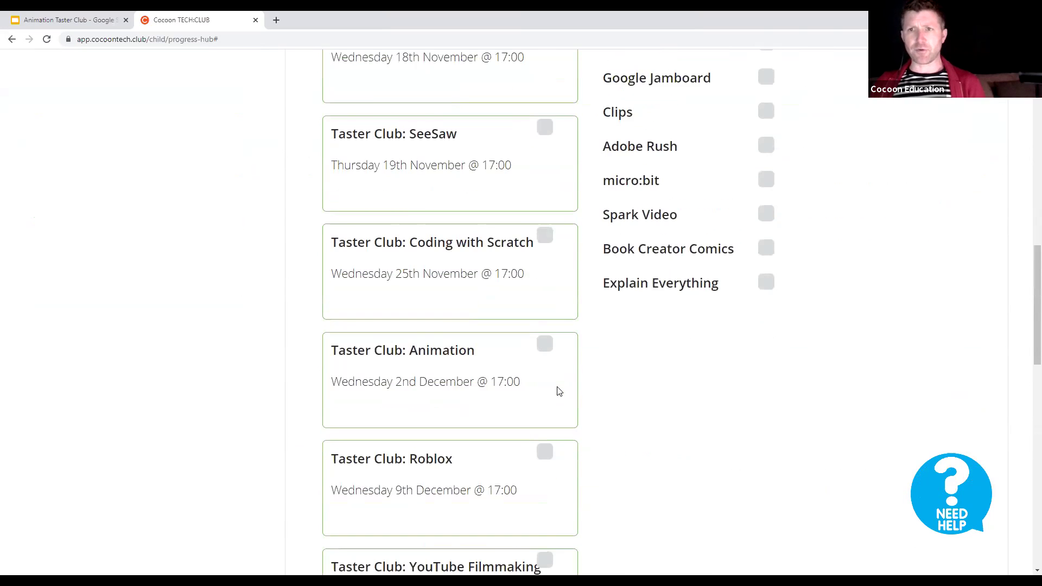
{"action": "scroll", "coordinate": [526, 360], "scroll_direction": "up", "scroll_amount": 2}
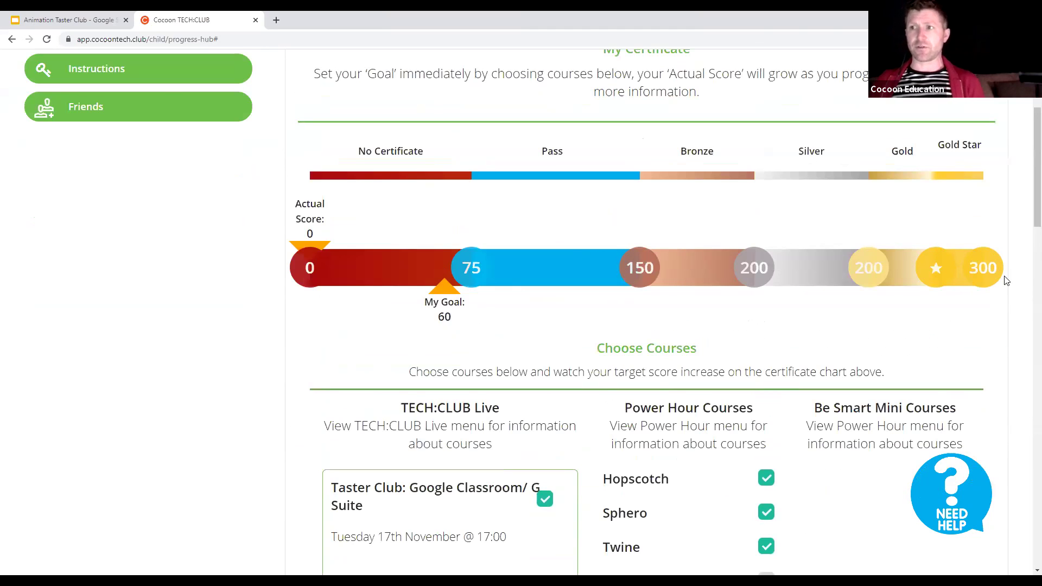
{"action": "scroll", "coordinate": [714, 343], "scroll_direction": "up", "scroll_amount": 4}
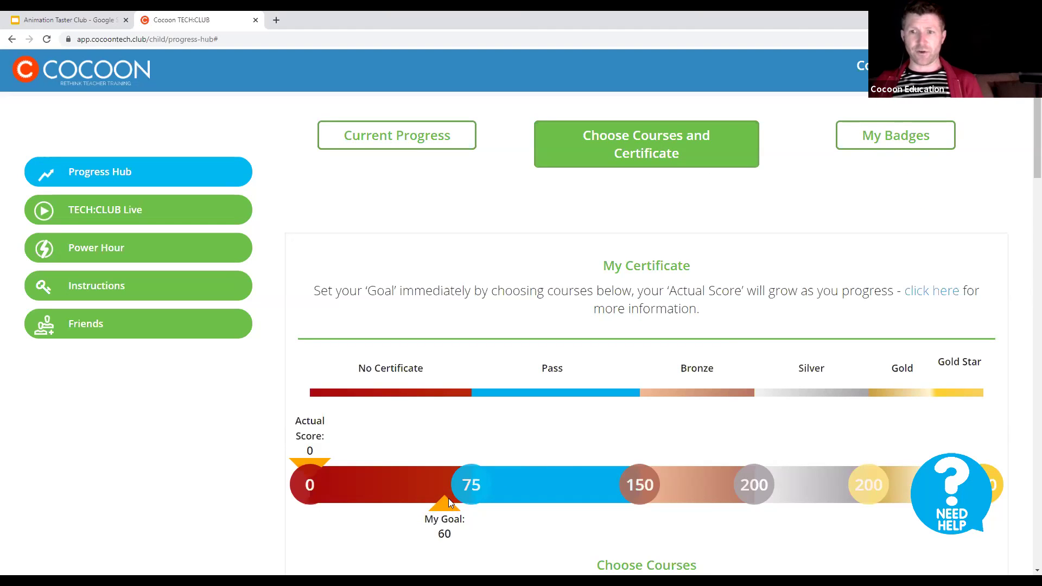
Step: Look over the Progress Hub's real-time progress overview
{"action": "left_click", "coordinate": [396, 135]}
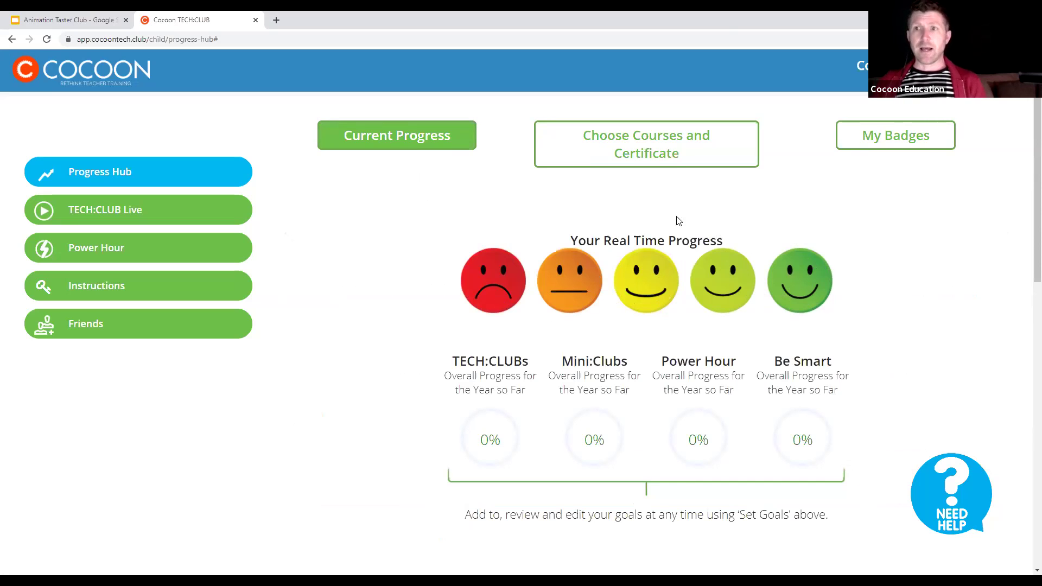
{"action": "scroll", "coordinate": [615, 248], "scroll_direction": "down", "scroll_amount": 8}
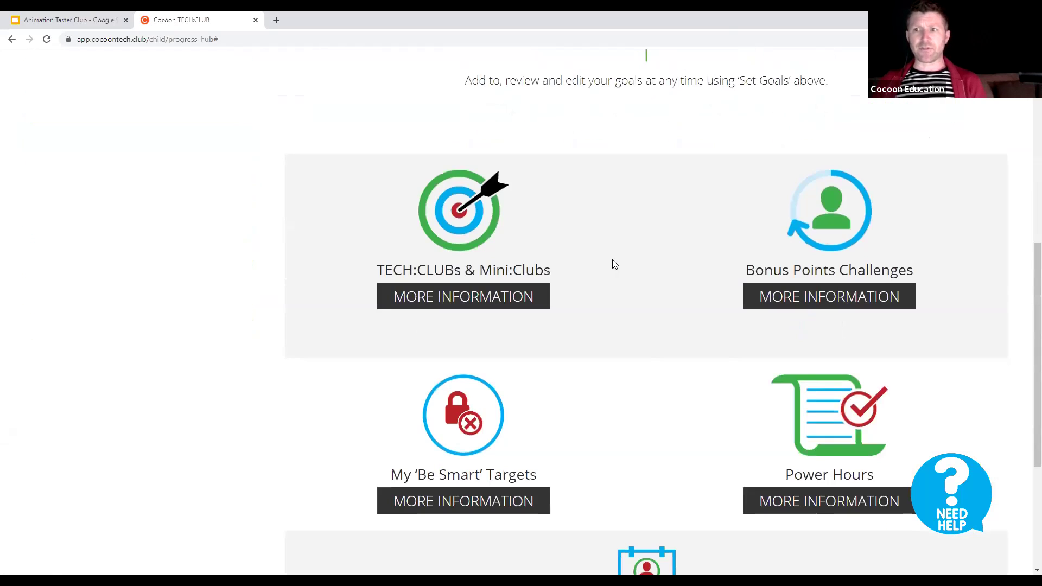
{"action": "scroll", "coordinate": [613, 264], "scroll_direction": "down", "scroll_amount": 4}
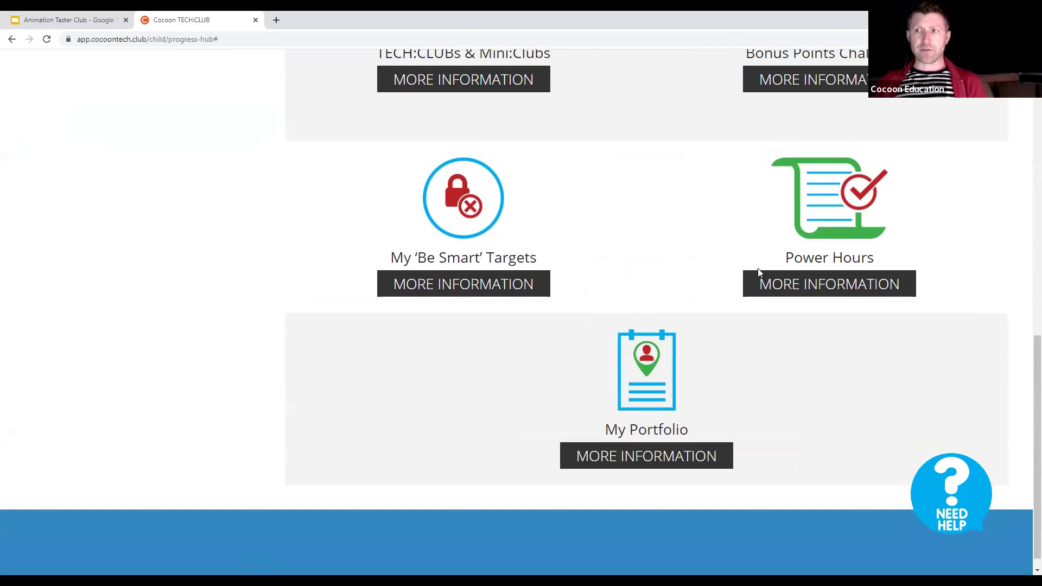
{"action": "scroll", "coordinate": [776, 274], "scroll_direction": "up", "scroll_amount": 2}
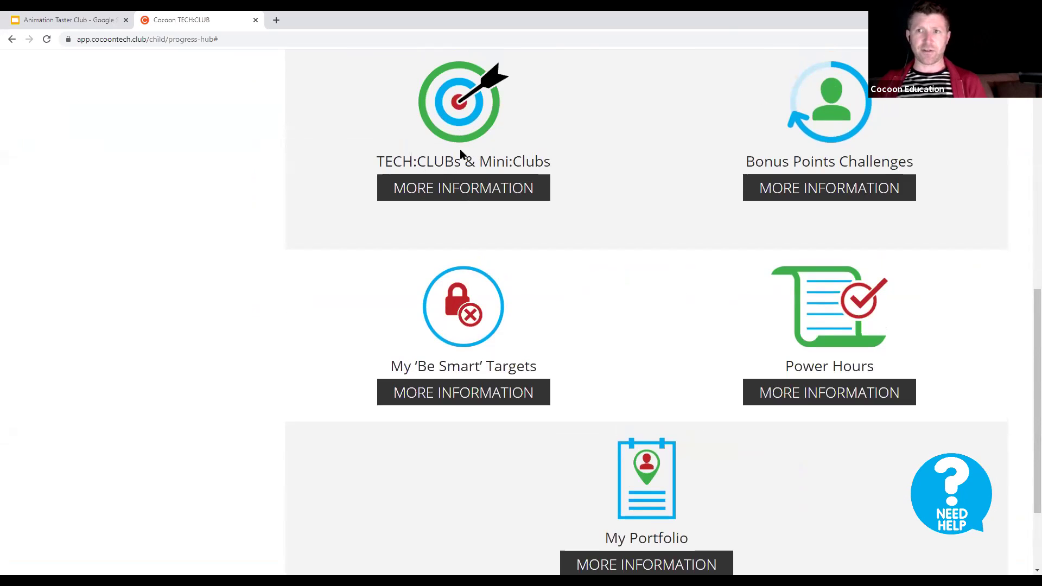
{"action": "scroll", "coordinate": [499, 178], "scroll_direction": "up", "scroll_amount": 7}
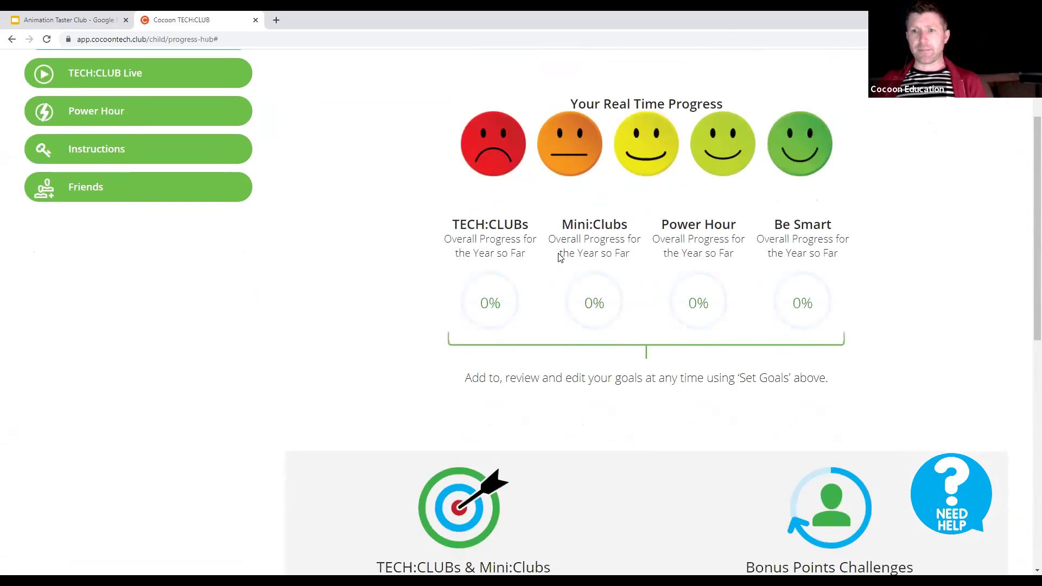
{"action": "scroll", "coordinate": [559, 256], "scroll_direction": "down", "scroll_amount": 5}
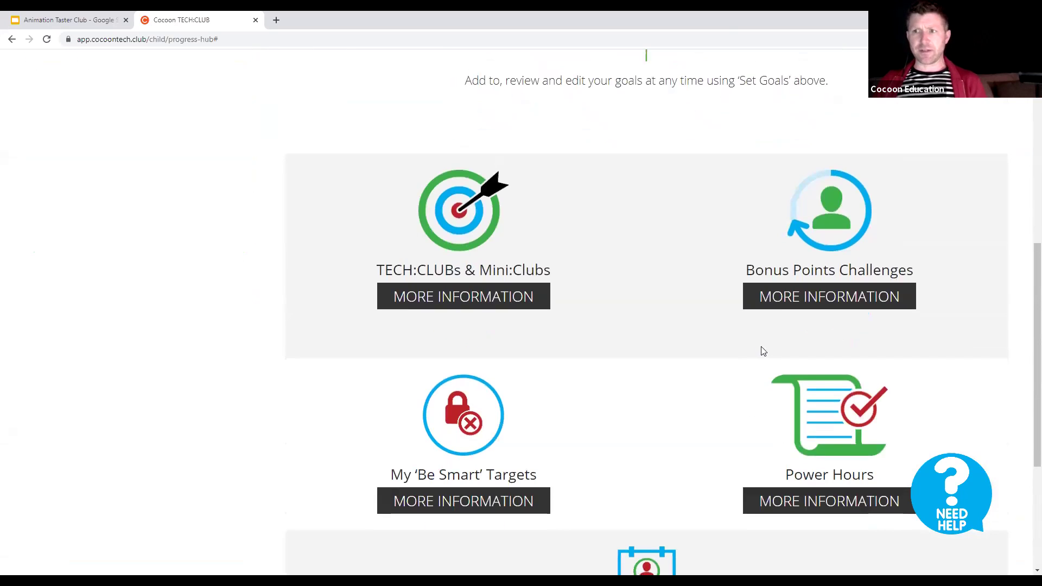
{"action": "scroll", "coordinate": [613, 407], "scroll_direction": "up", "scroll_amount": 8}
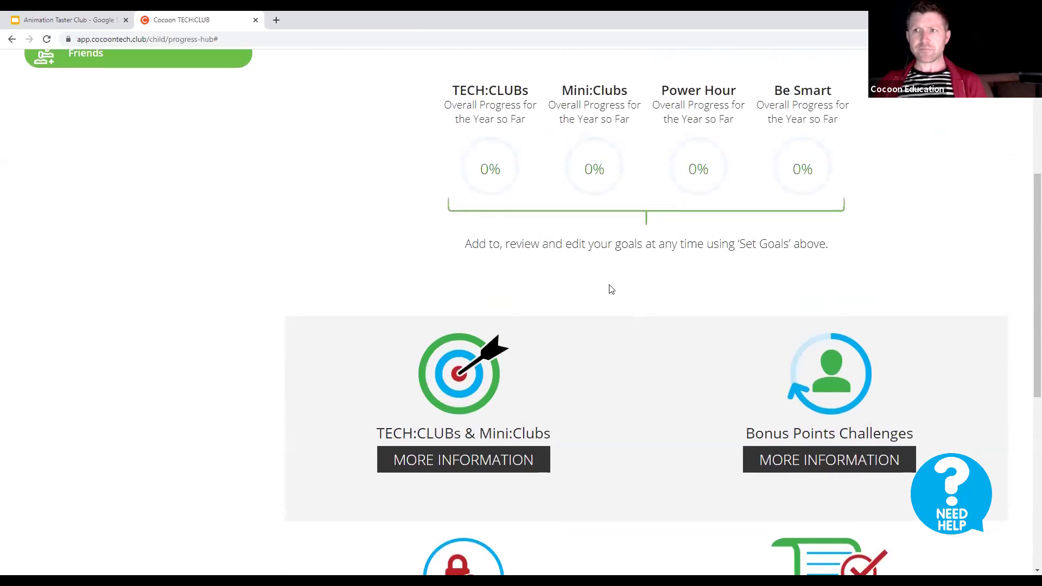
Step: Return to the certificate chart showing My Goal 60 against the 75 Pass mark
{"action": "left_click", "coordinate": [640, 155]}
{"action": "scroll", "coordinate": [619, 361], "scroll_direction": "down", "scroll_amount": 7}
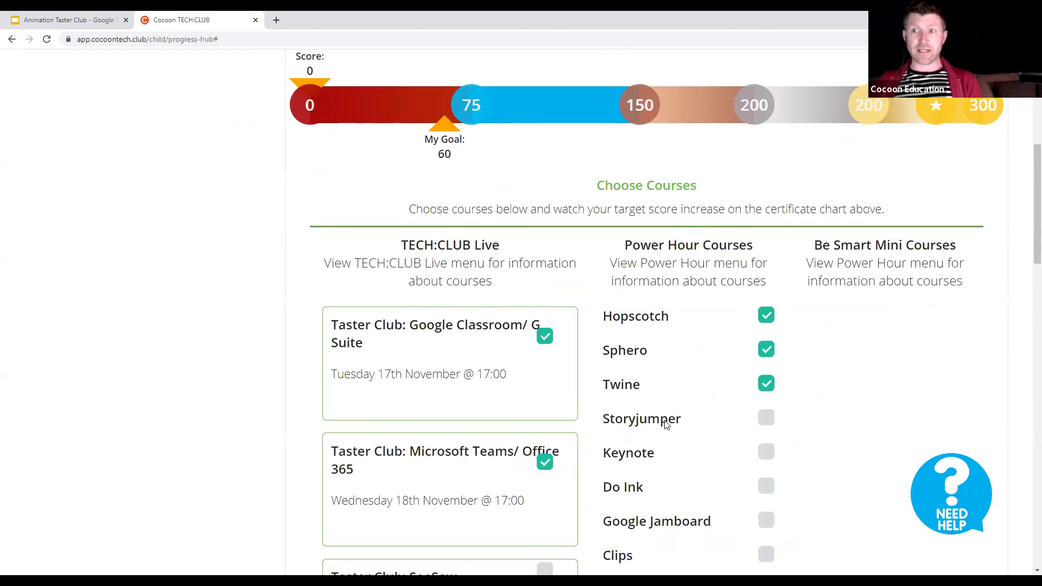
{"action": "scroll", "coordinate": [670, 417], "scroll_direction": "down", "scroll_amount": 4}
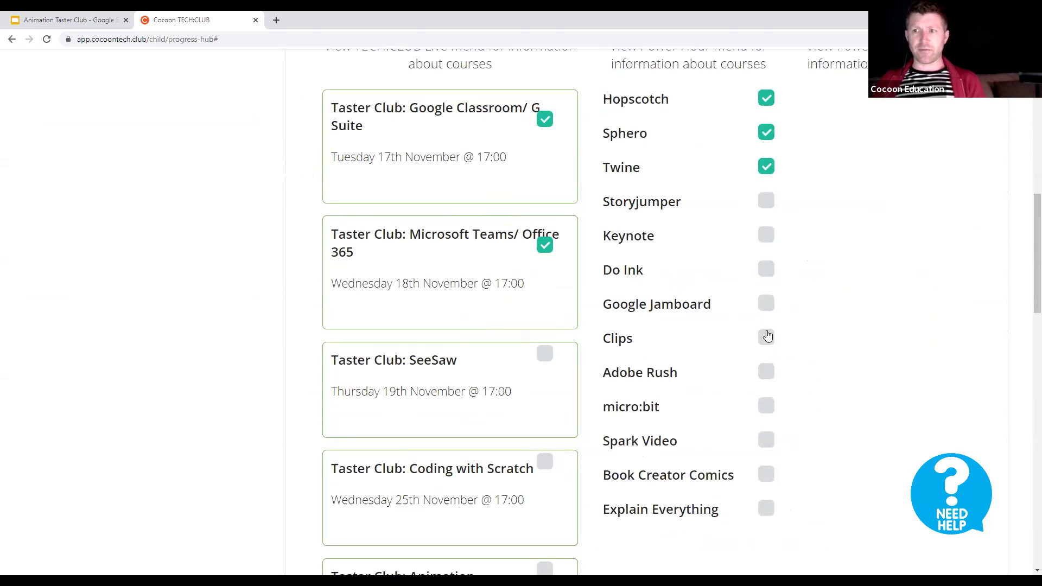
{"action": "scroll", "coordinate": [754, 337], "scroll_direction": "up", "scroll_amount": 6}
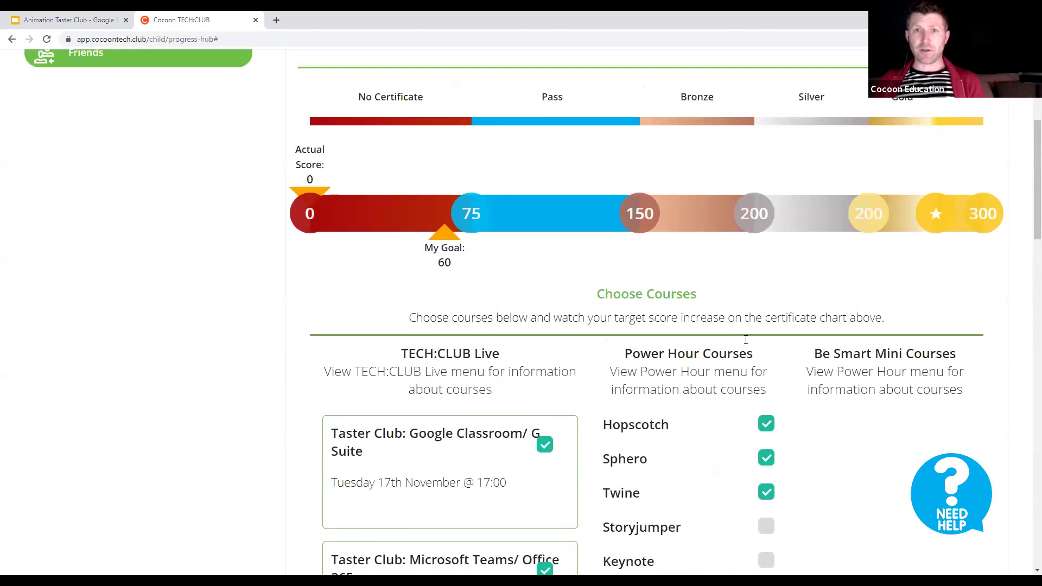
{"action": "scroll", "coordinate": [747, 342], "scroll_direction": "down", "scroll_amount": 2}
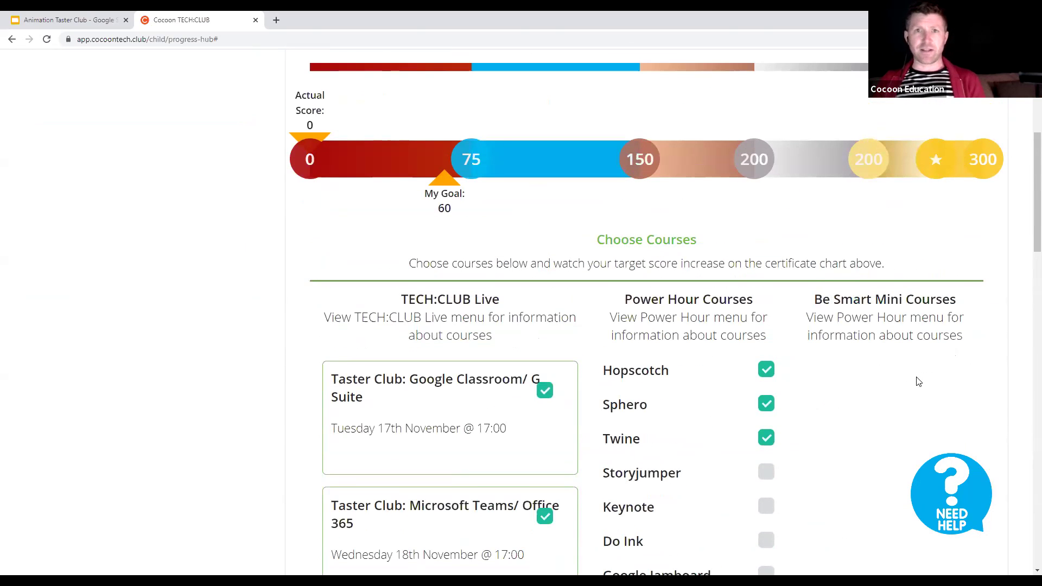
{"action": "scroll", "coordinate": [890, 392], "scroll_direction": "up", "scroll_amount": 2}
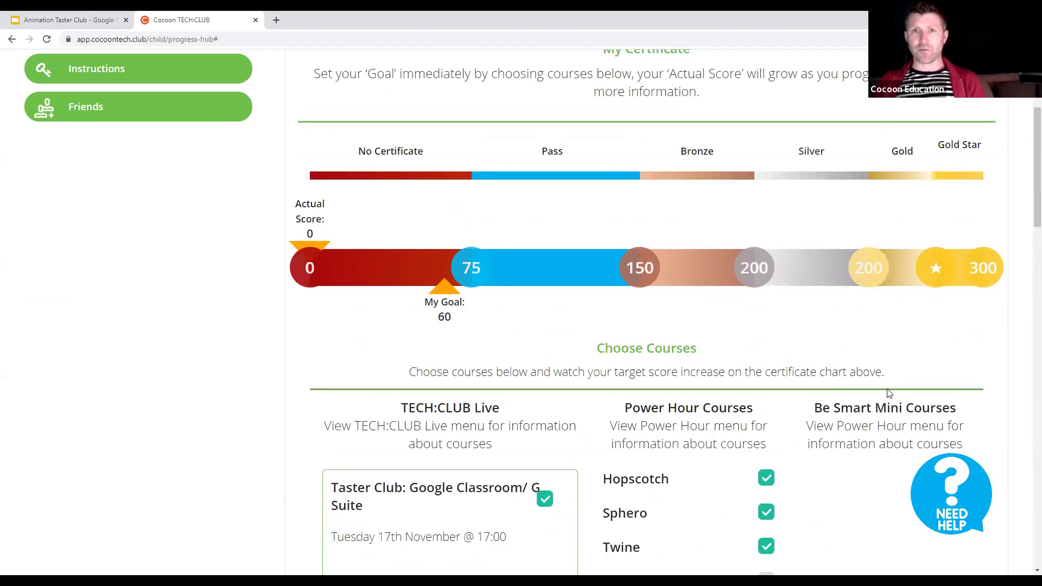
{"action": "scroll", "coordinate": [769, 376], "scroll_direction": "up", "scroll_amount": 4}
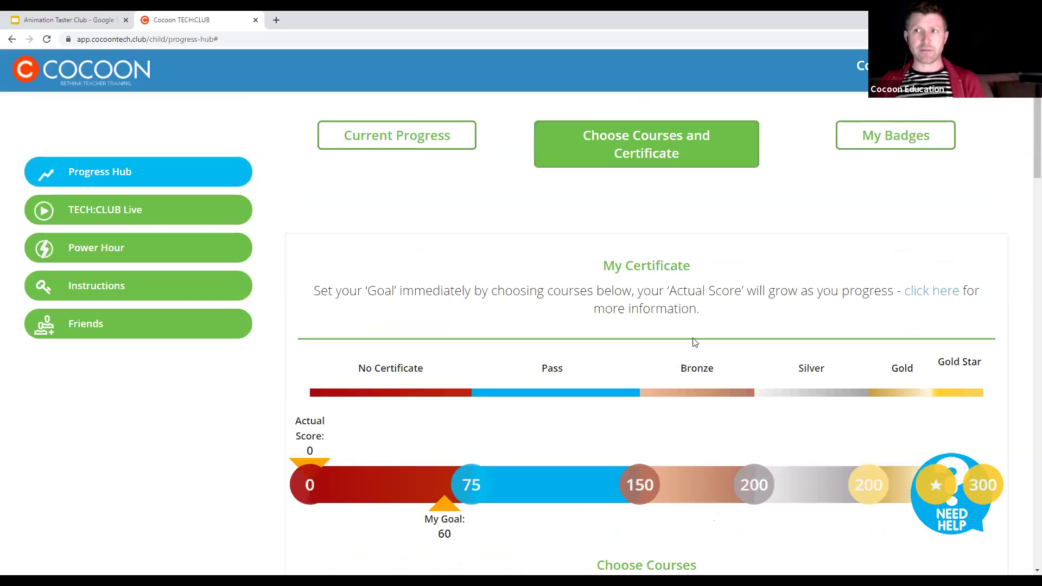
Step: Show the My Badges page, confirming no badges have been earned yet
{"action": "left_click", "coordinate": [878, 143]}
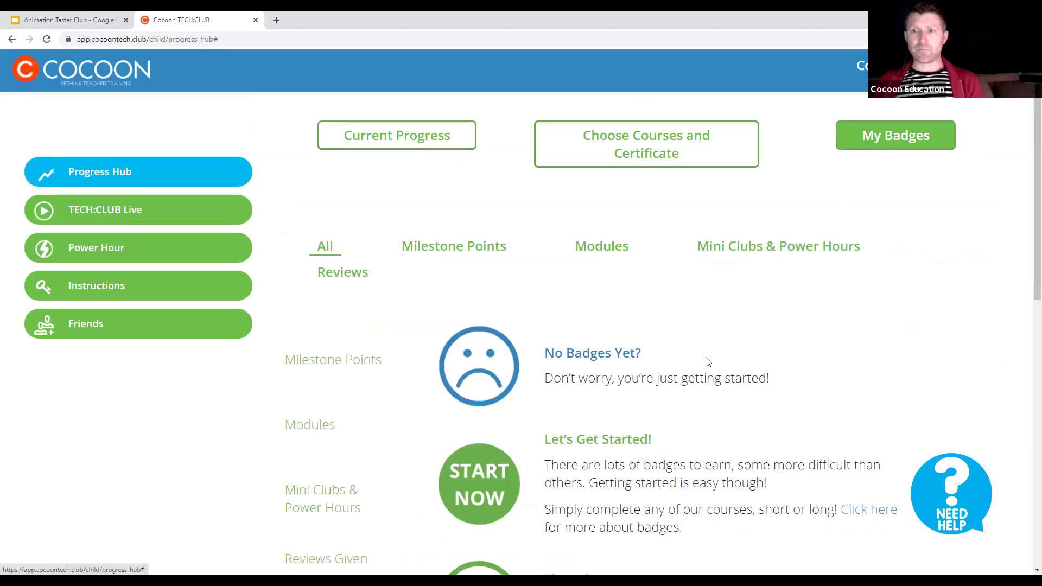
{"action": "left_click", "coordinate": [680, 154]}
{"action": "left_click", "coordinate": [872, 136]}
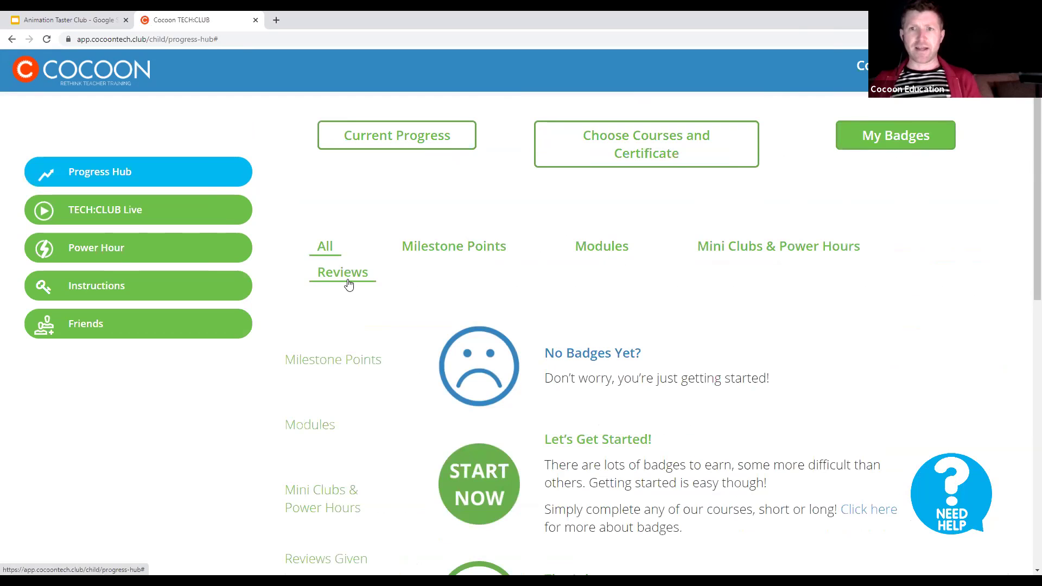
{"action": "scroll", "coordinate": [356, 281], "scroll_direction": "down", "scroll_amount": 1}
{"action": "scroll", "coordinate": [544, 209], "scroll_direction": "up", "scroll_amount": 1}
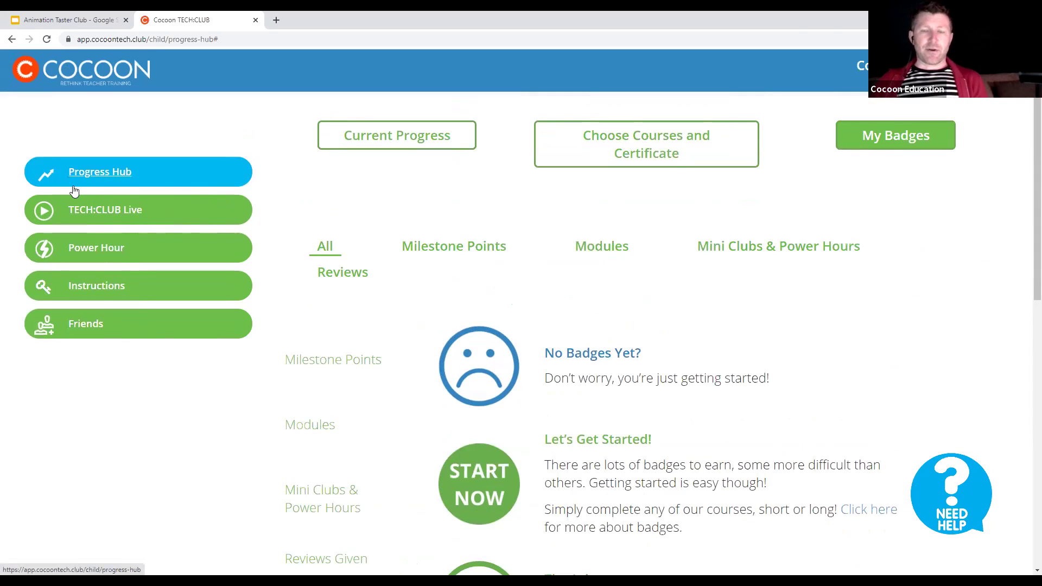
Step: List the TECH:CLUB Live lessons, including Animation - Miniclub on Wednesday 2nd December, then return to the slides
{"action": "left_click", "coordinate": [106, 209]}
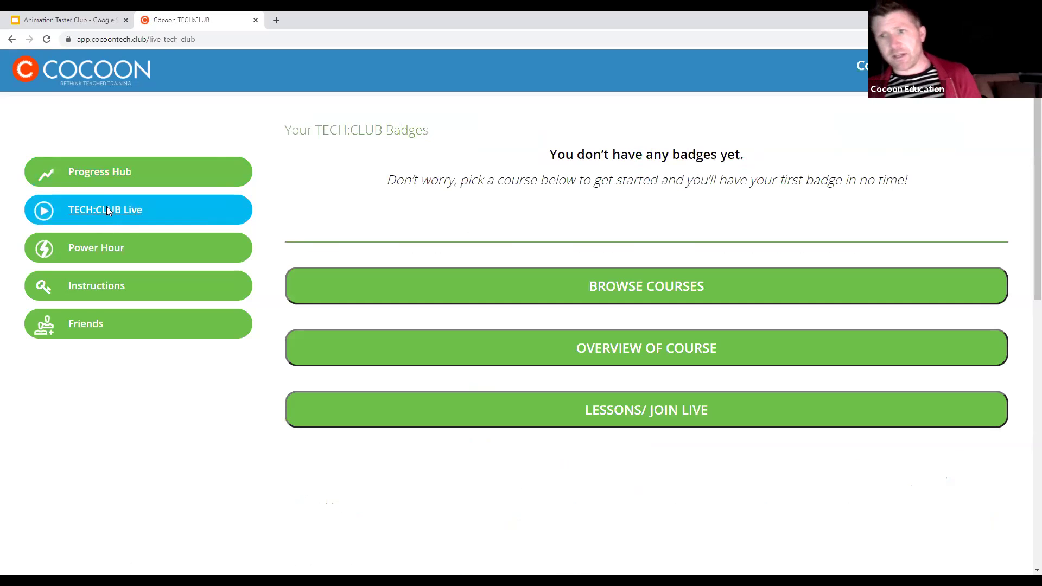
{"action": "left_click", "coordinate": [610, 412]}
{"action": "scroll", "coordinate": [570, 414], "scroll_direction": "down", "scroll_amount": 2}
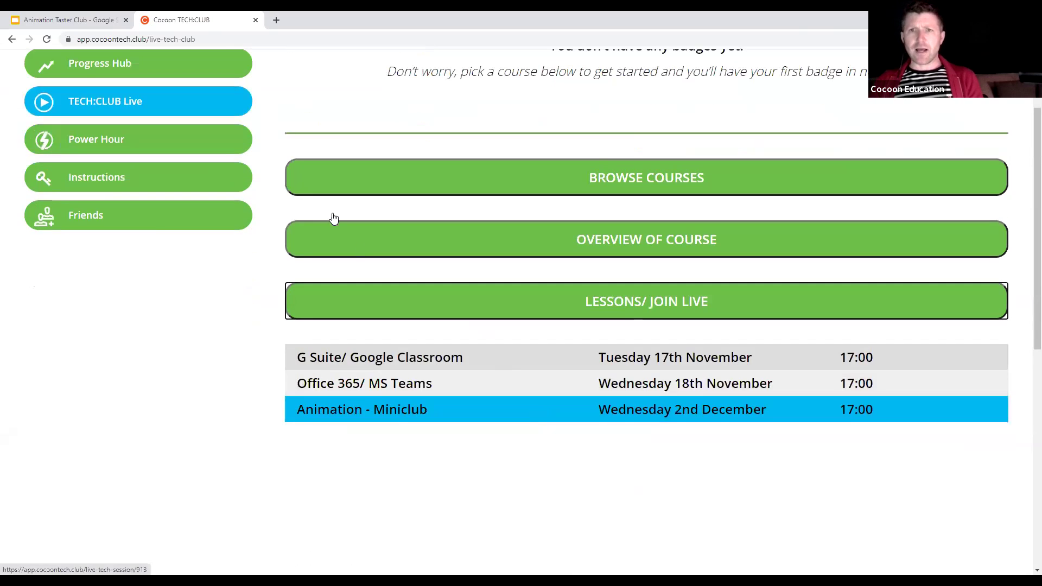
{"action": "scroll", "coordinate": [220, 146], "scroll_direction": "up", "scroll_amount": 2}
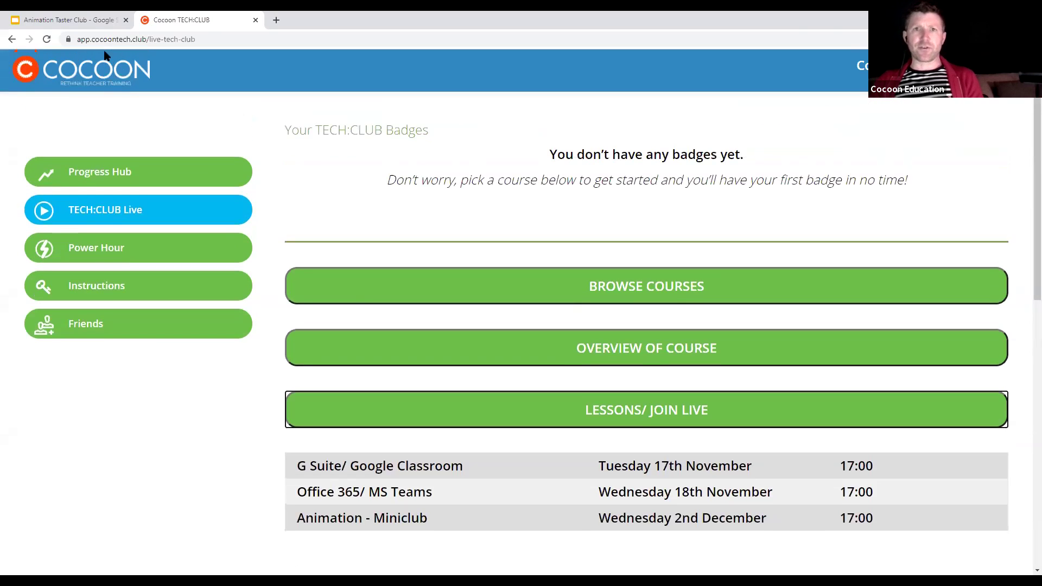
{"action": "left_click", "coordinate": [72, 16]}
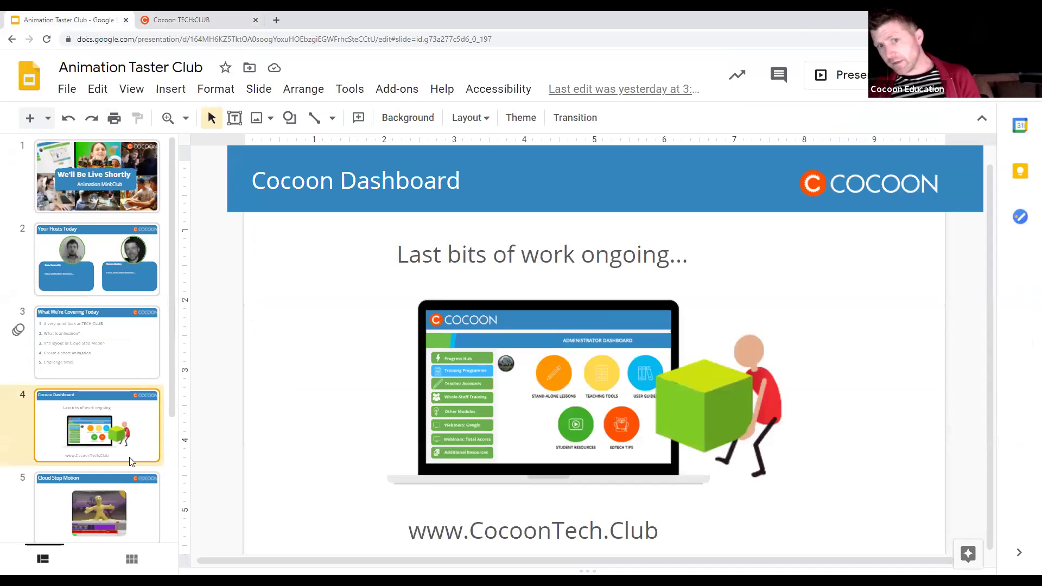
Step: View the Cloud Stop Motion slide 5, then go back to the Cocoon TECH:CLUB tab
{"action": "left_click", "coordinate": [126, 497]}
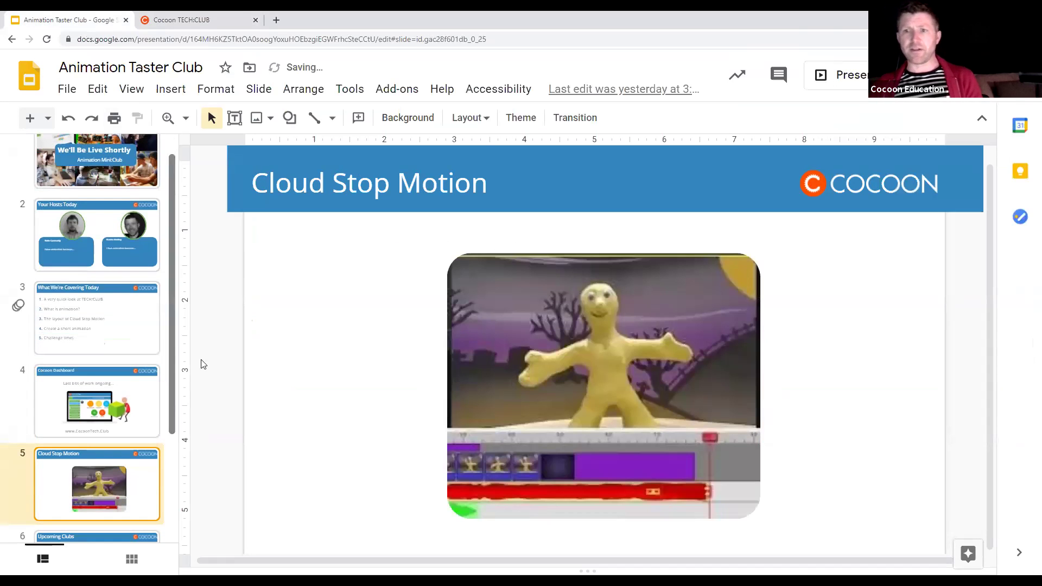
{"action": "left_click", "coordinate": [165, 17]}
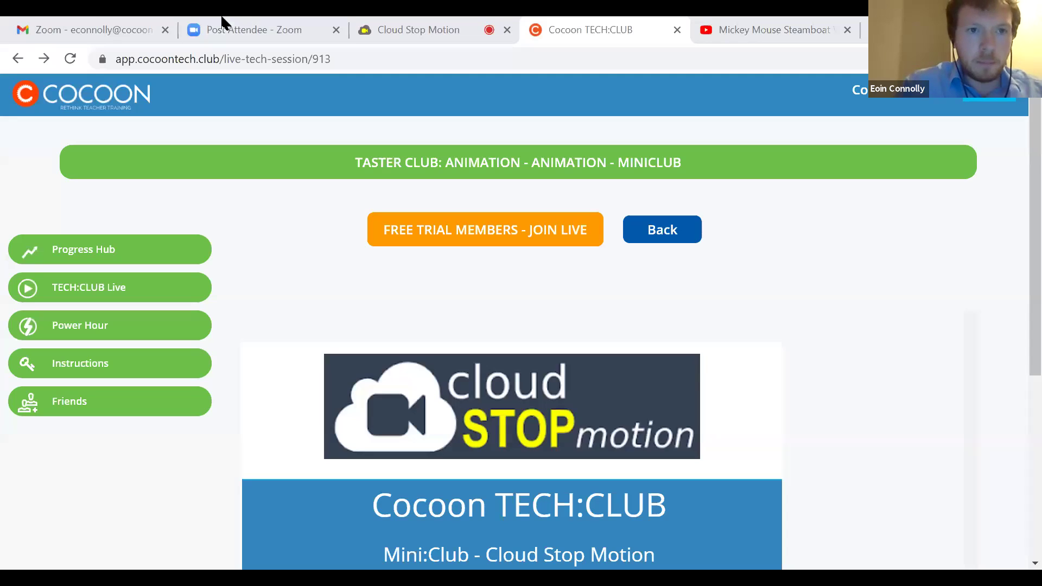
Step: Close the Zoom email tab and scroll down the Miniclub session page
{"action": "left_click", "coordinate": [164, 30]}
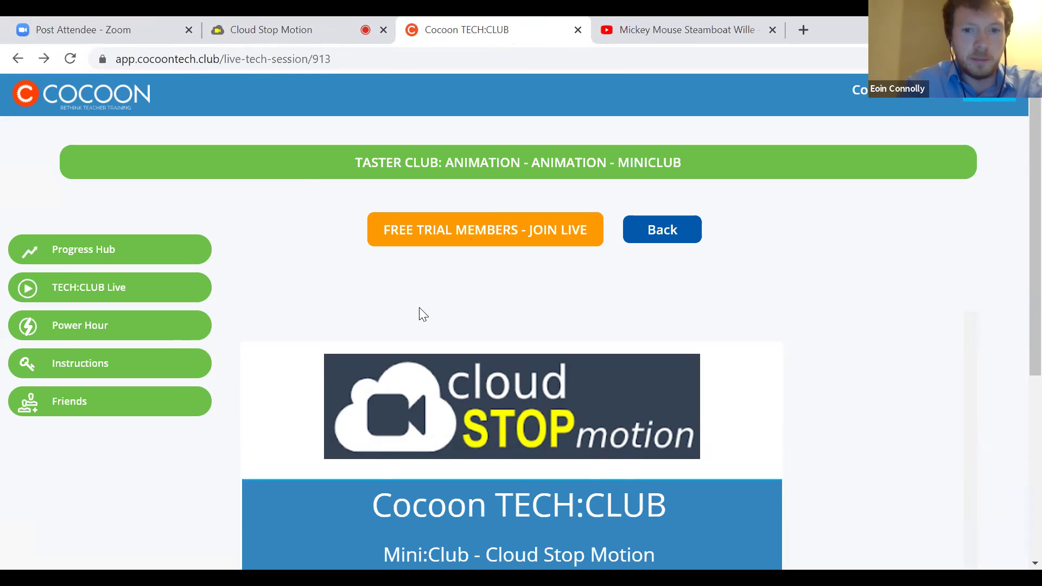
{"action": "scroll", "coordinate": [418, 313], "scroll_direction": "down", "scroll_amount": 2}
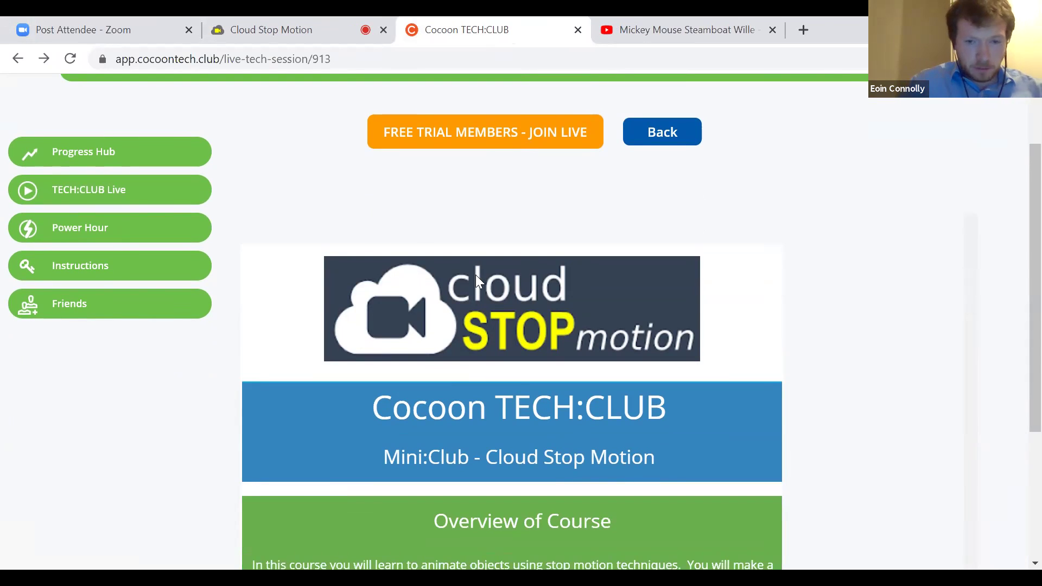
{"action": "scroll", "coordinate": [476, 281], "scroll_direction": "down", "scroll_amount": 1}
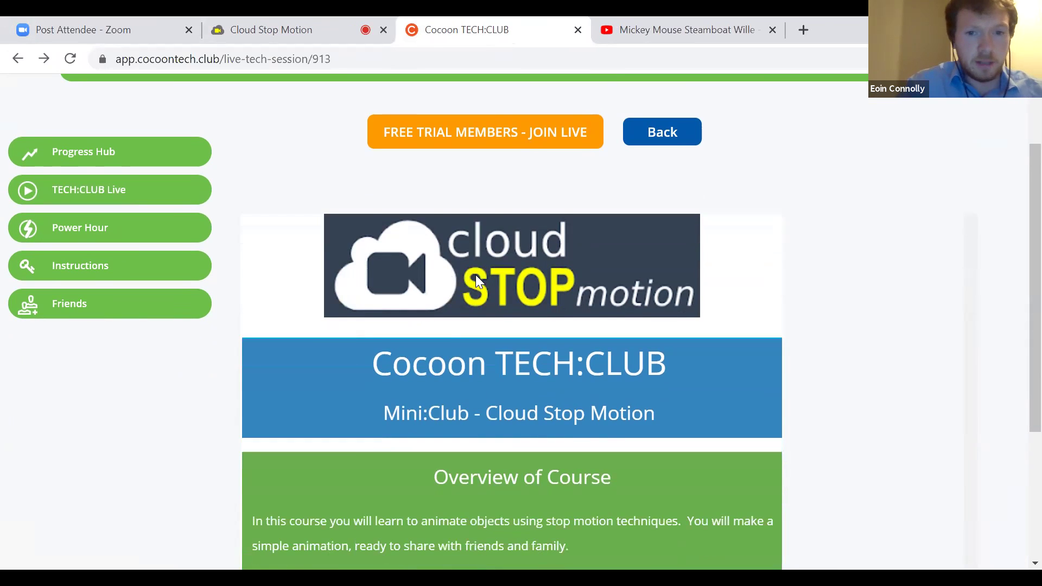
{"action": "scroll", "coordinate": [475, 275], "scroll_direction": "down", "scroll_amount": 1}
{"action": "scroll", "coordinate": [476, 274], "scroll_direction": "up", "scroll_amount": 2}
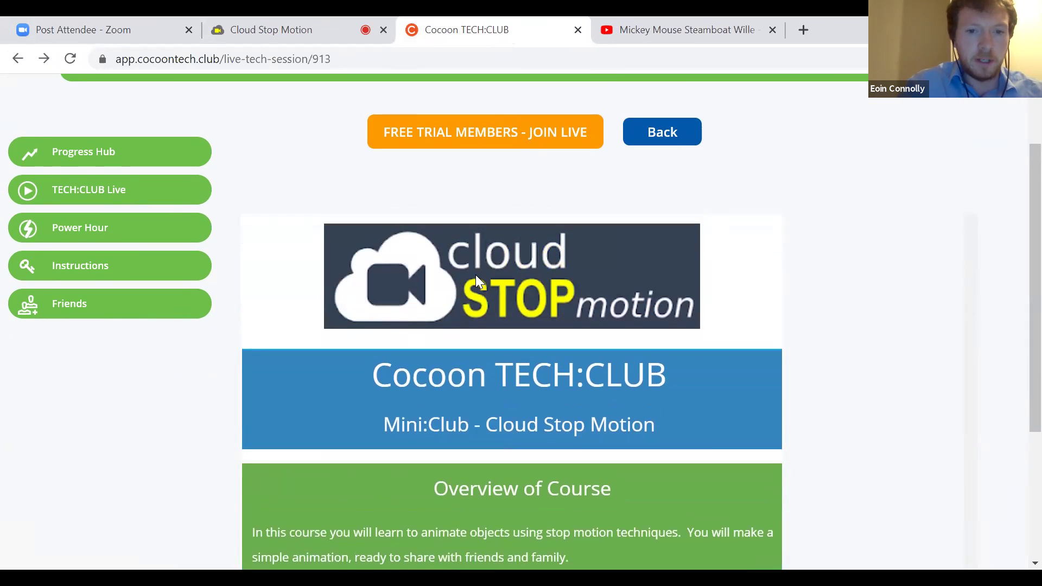
{"action": "scroll", "coordinate": [477, 281], "scroll_direction": "down", "scroll_amount": 2}
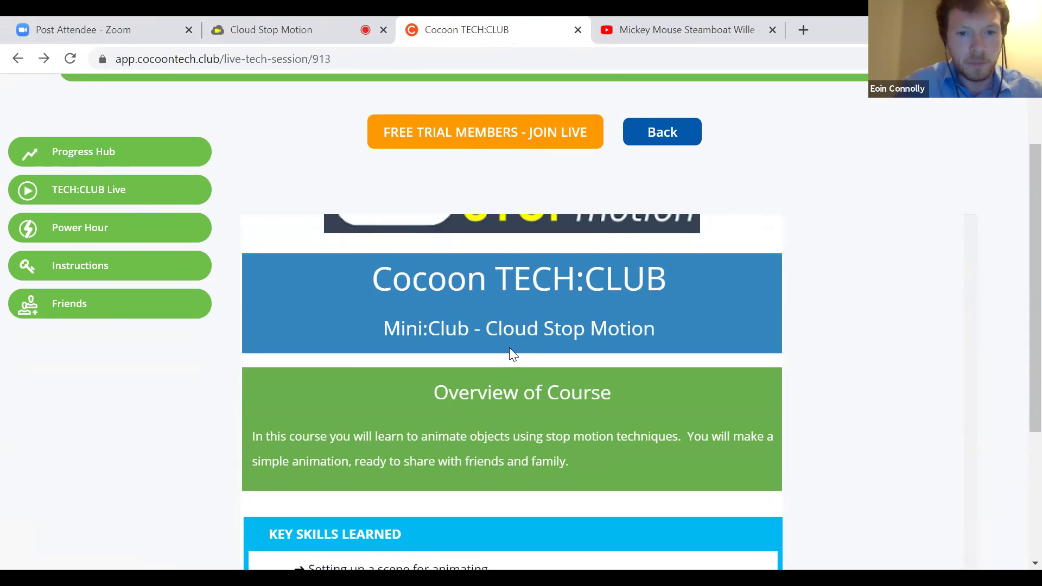
{"action": "scroll", "coordinate": [510, 350], "scroll_direction": "down", "scroll_amount": 1}
Step: Read the Overview of Course and key skills, starting with setting up a scene
{"action": "scroll", "coordinate": [510, 352], "scroll_direction": "up", "scroll_amount": 4}
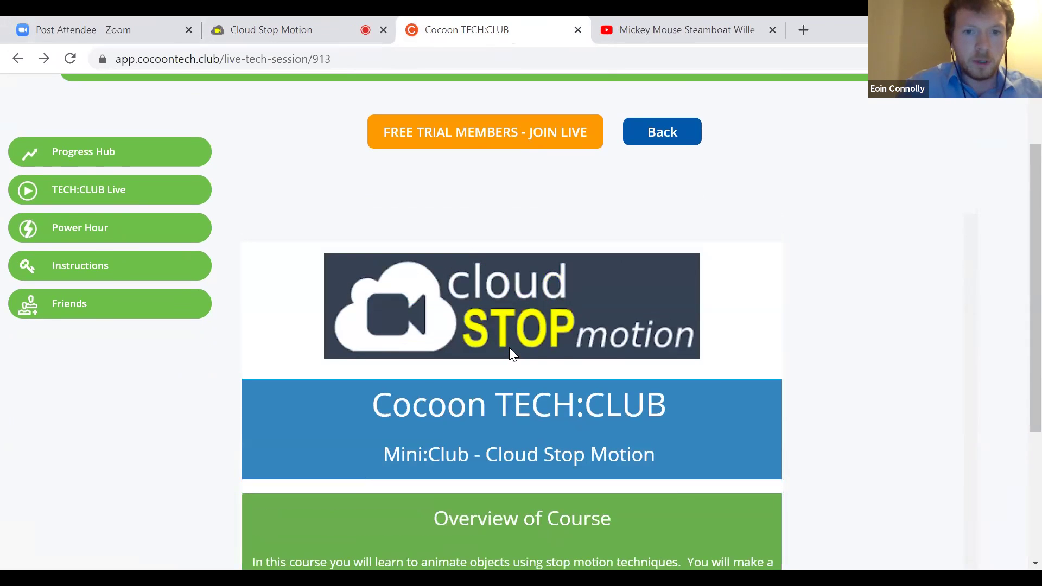
{"action": "scroll", "coordinate": [510, 351], "scroll_direction": "down", "scroll_amount": 2}
{"action": "scroll", "coordinate": [510, 351], "scroll_direction": "up", "scroll_amount": 2}
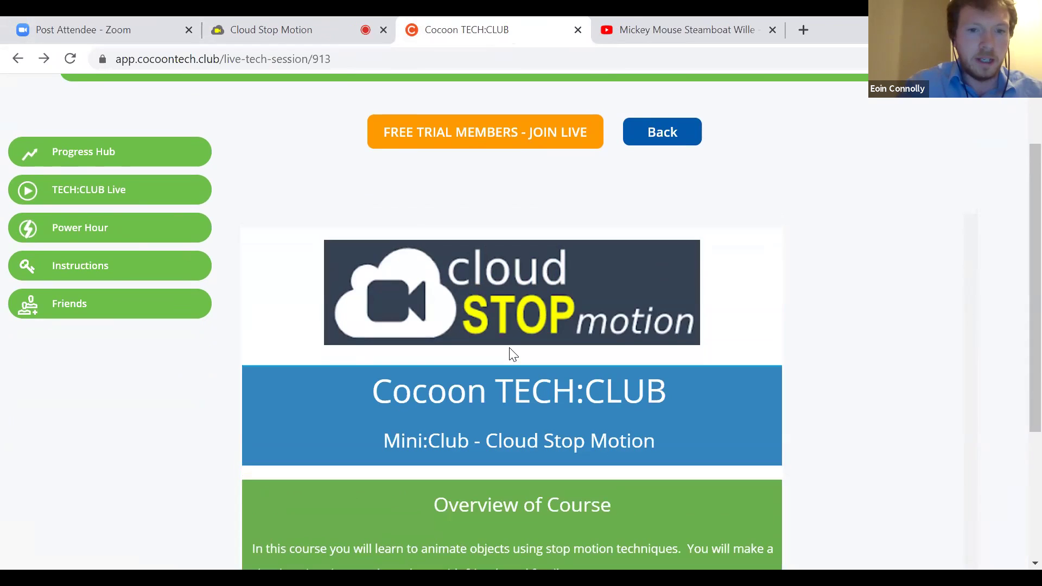
{"action": "scroll", "coordinate": [514, 354], "scroll_direction": "up", "scroll_amount": 1}
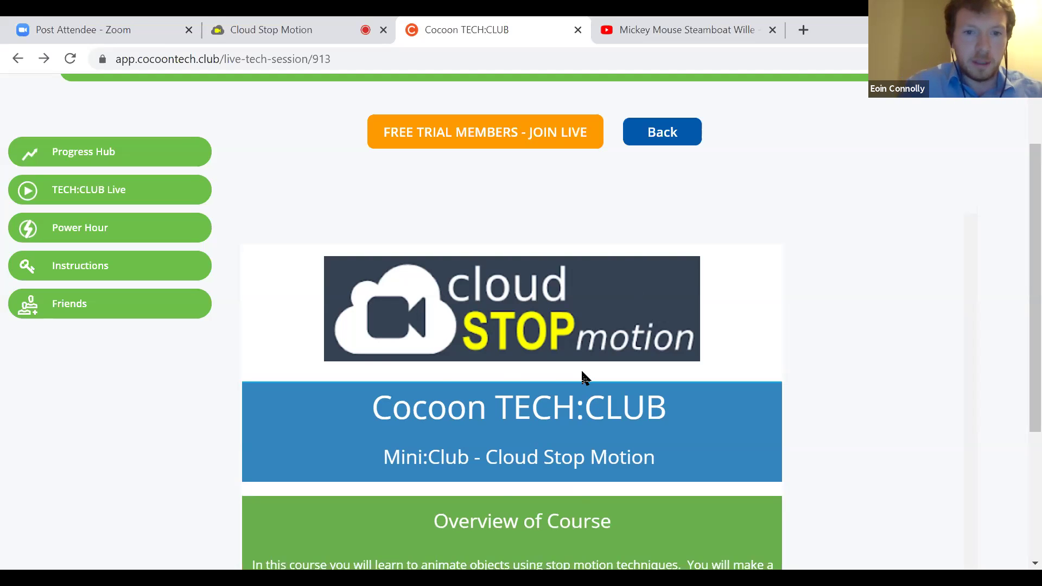
{"action": "scroll", "coordinate": [448, 270], "scroll_direction": "up", "scroll_amount": 2}
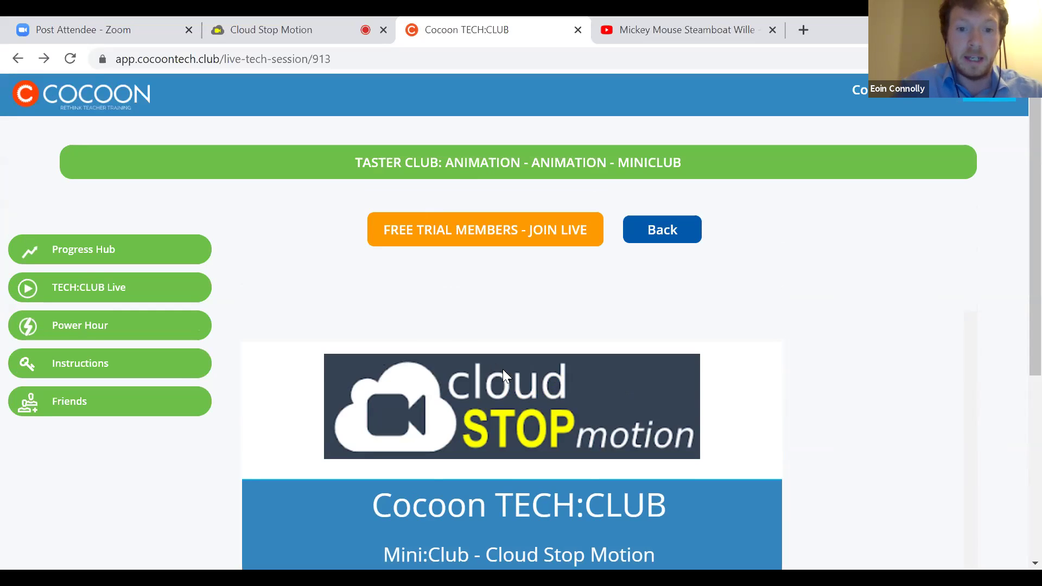
{"action": "scroll", "coordinate": [515, 372], "scroll_direction": "down", "scroll_amount": 2}
{"action": "scroll", "coordinate": [514, 372], "scroll_direction": "up", "scroll_amount": 2}
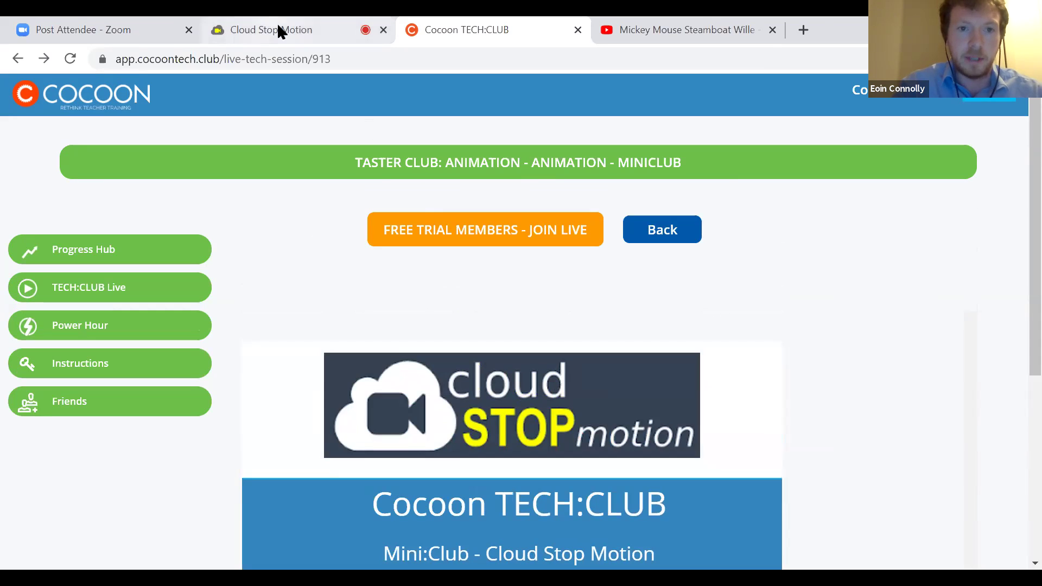
{"action": "scroll", "coordinate": [447, 426], "scroll_direction": "down", "scroll_amount": 1}
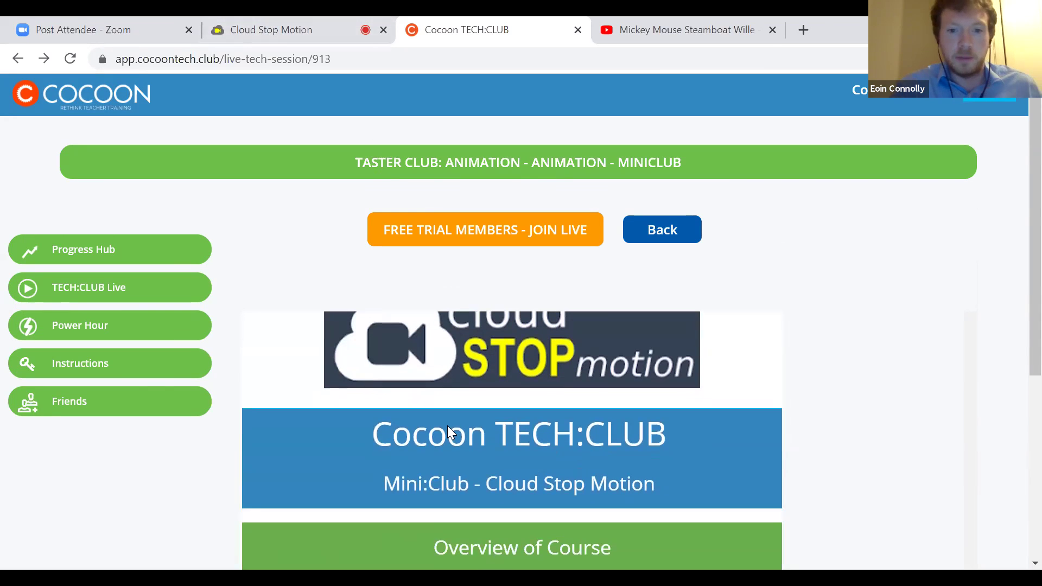
{"action": "scroll", "coordinate": [448, 426], "scroll_direction": "down", "scroll_amount": 5}
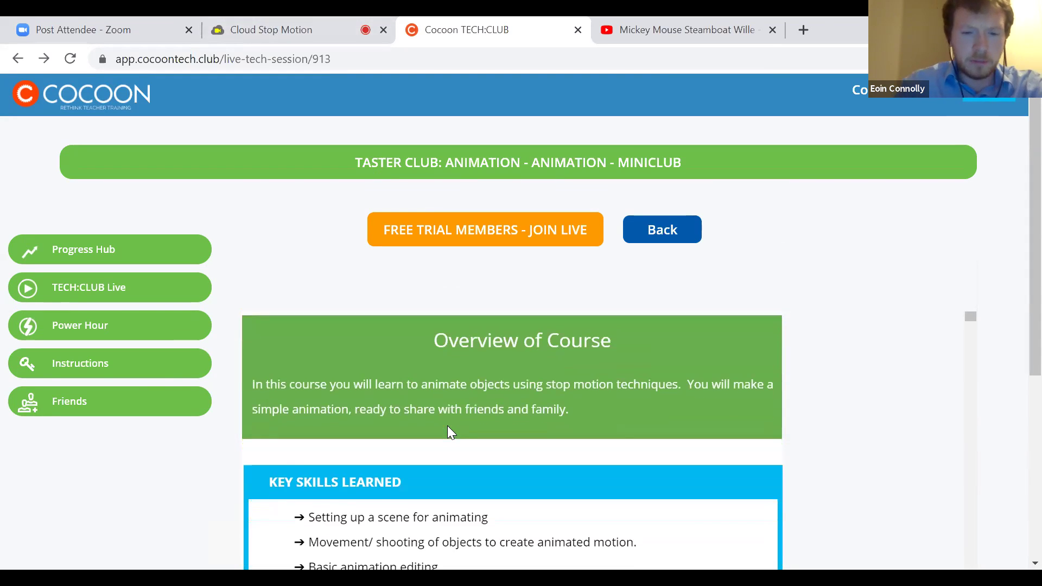
Step: Read the lesson's introduction to animation
{"action": "scroll", "coordinate": [447, 425], "scroll_direction": "down", "scroll_amount": 2}
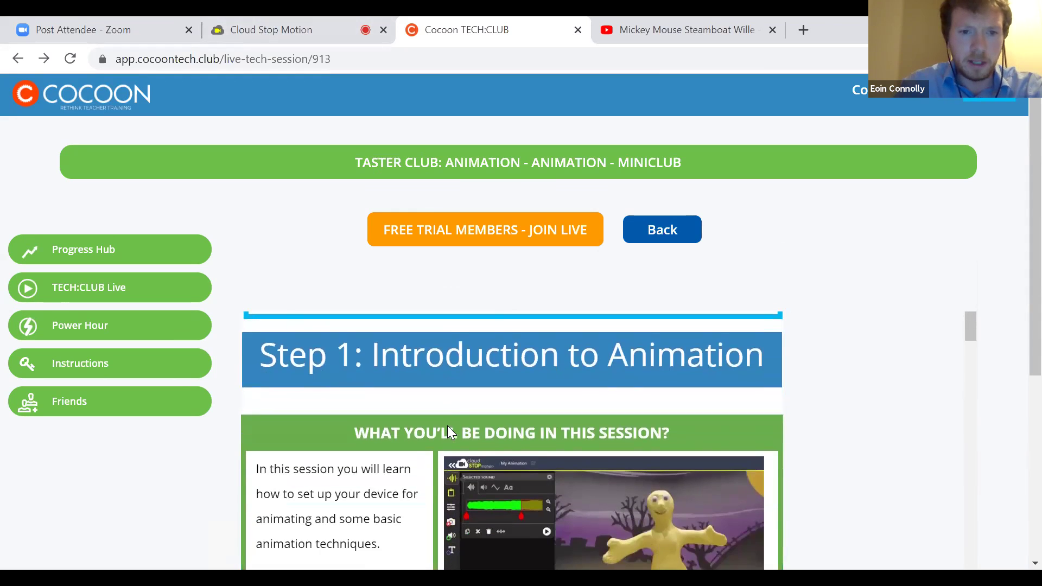
{"action": "scroll", "coordinate": [447, 426], "scroll_direction": "down", "scroll_amount": 2}
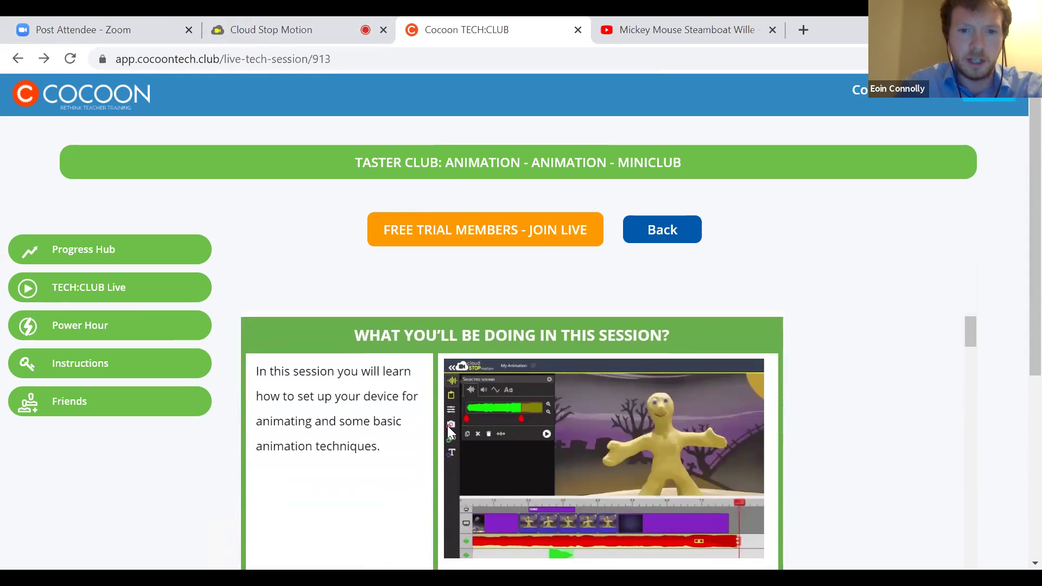
{"action": "scroll", "coordinate": [447, 427], "scroll_direction": "down", "scroll_amount": 4}
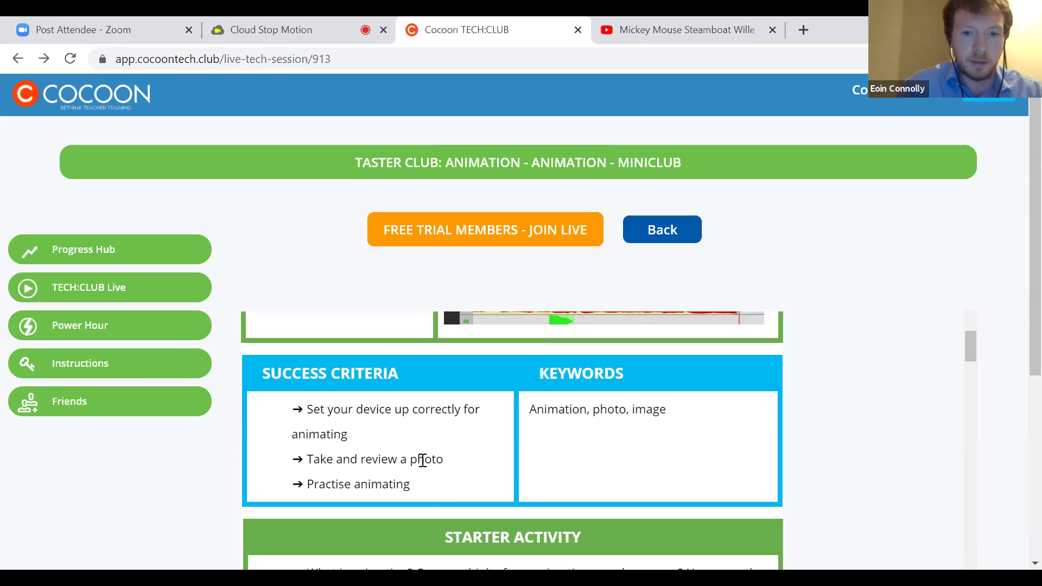
{"action": "scroll", "coordinate": [422, 459], "scroll_direction": "down", "scroll_amount": 1}
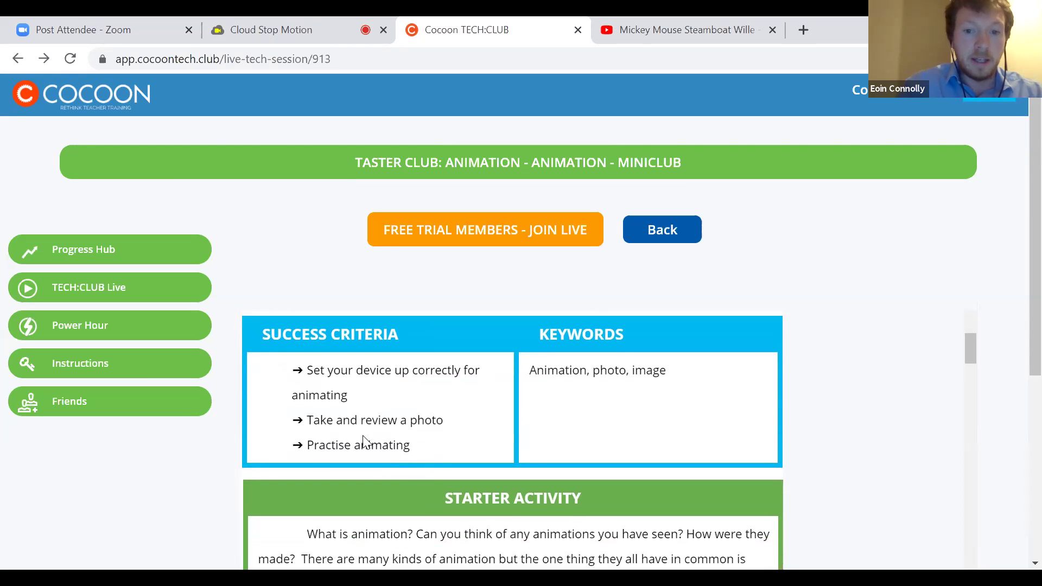
{"action": "scroll", "coordinate": [363, 440], "scroll_direction": "down", "scroll_amount": 2}
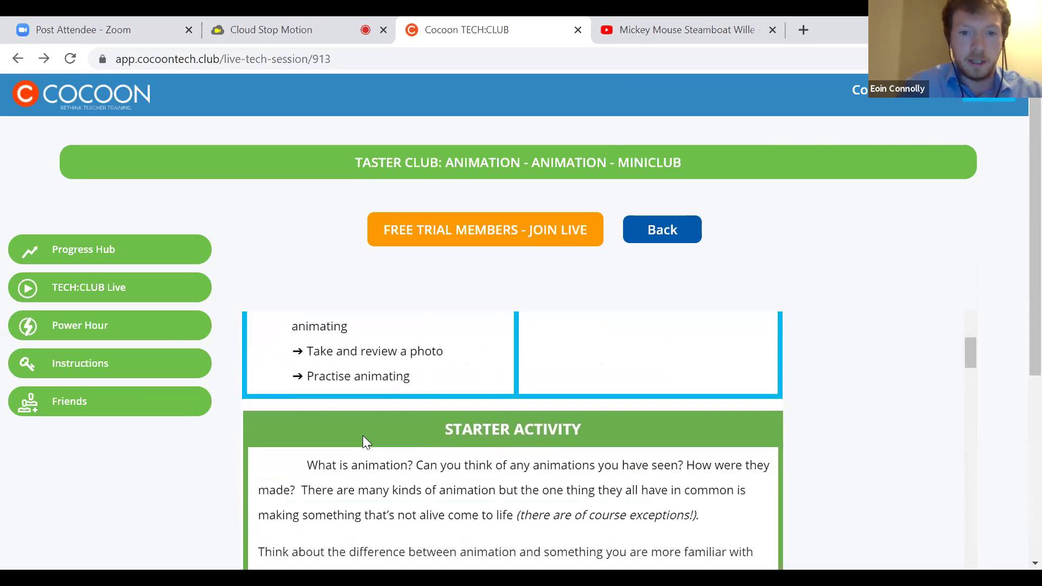
{"action": "scroll", "coordinate": [363, 442], "scroll_direction": "down", "scroll_amount": 2}
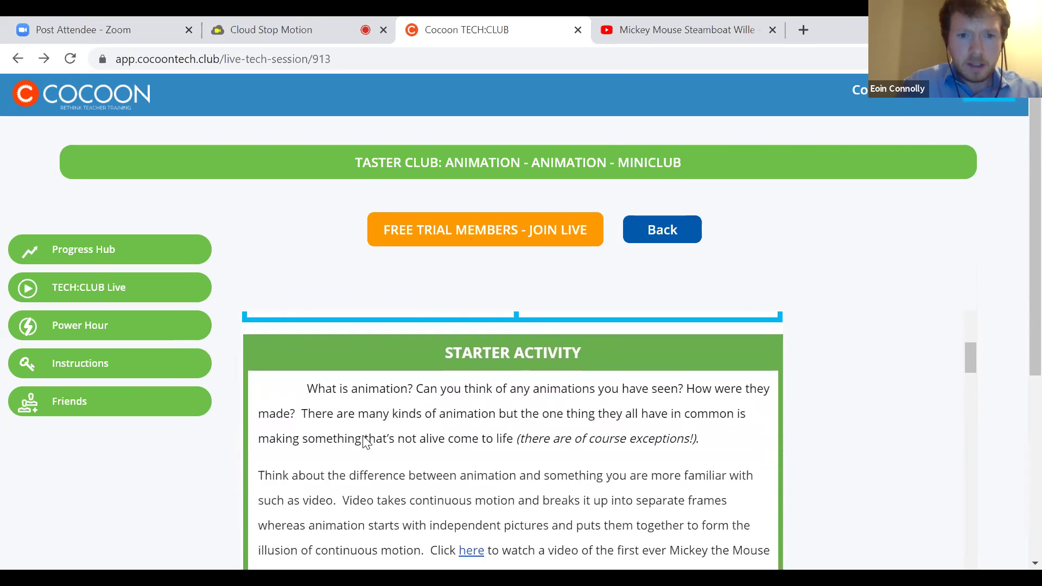
{"action": "scroll", "coordinate": [364, 442], "scroll_direction": "down", "scroll_amount": 1}
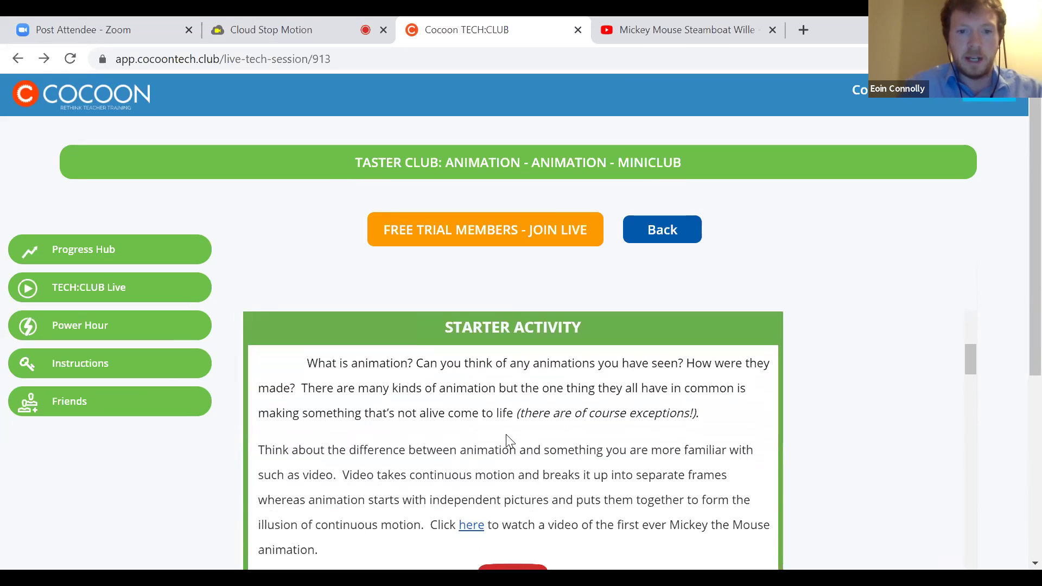
Step: Reach the Mickey Mouse paragraph and switch to the Steamboat Willie video
{"action": "scroll", "coordinate": [510, 440], "scroll_direction": "down", "scroll_amount": 1}
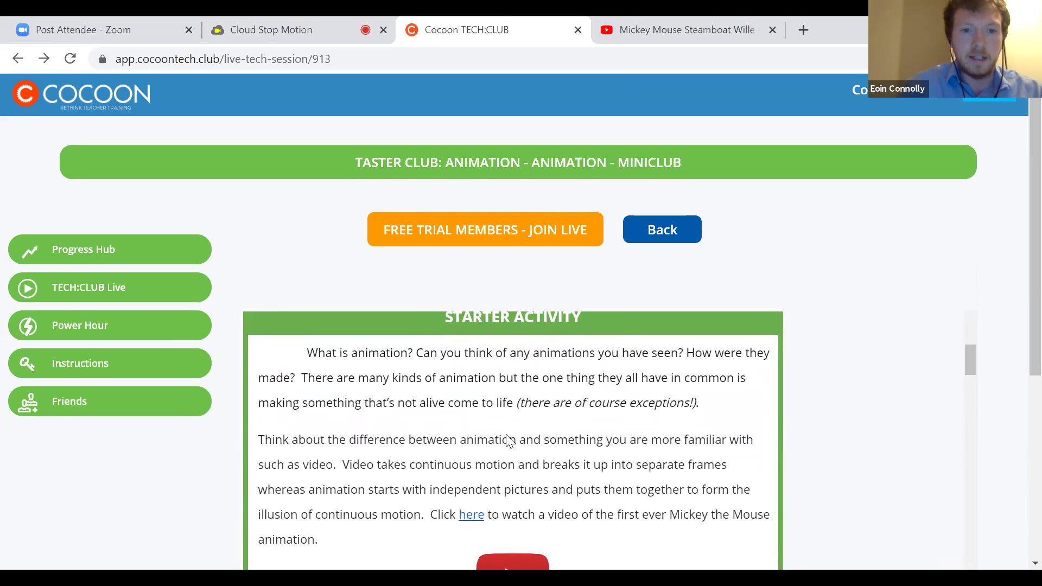
{"action": "scroll", "coordinate": [509, 440], "scroll_direction": "down", "scroll_amount": 1}
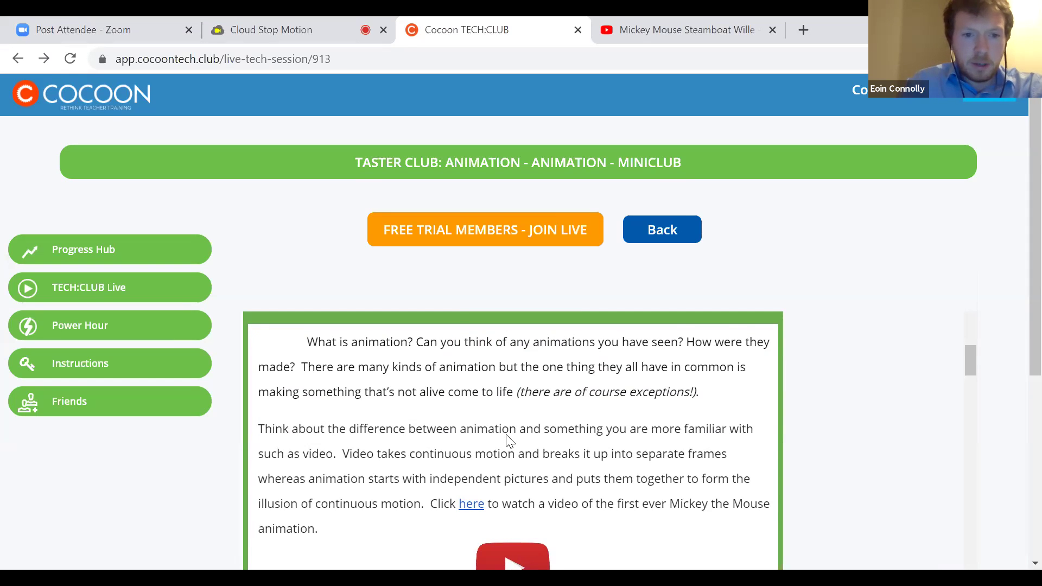
{"action": "scroll", "coordinate": [509, 441], "scroll_direction": "down", "scroll_amount": 1}
{"action": "scroll", "coordinate": [509, 440], "scroll_direction": "down", "scroll_amount": 1}
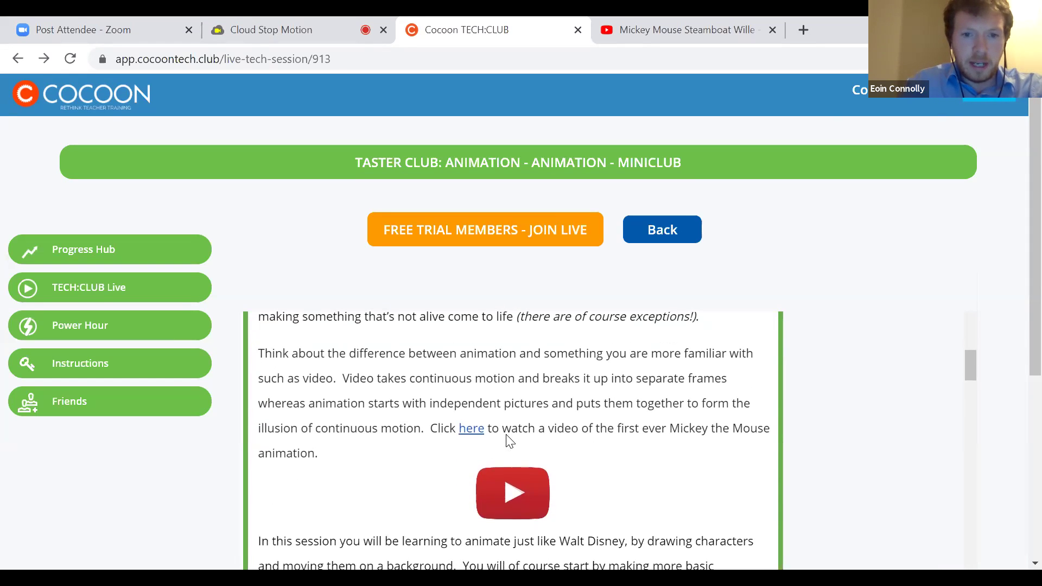
{"action": "scroll", "coordinate": [509, 440], "scroll_direction": "up", "scroll_amount": 1}
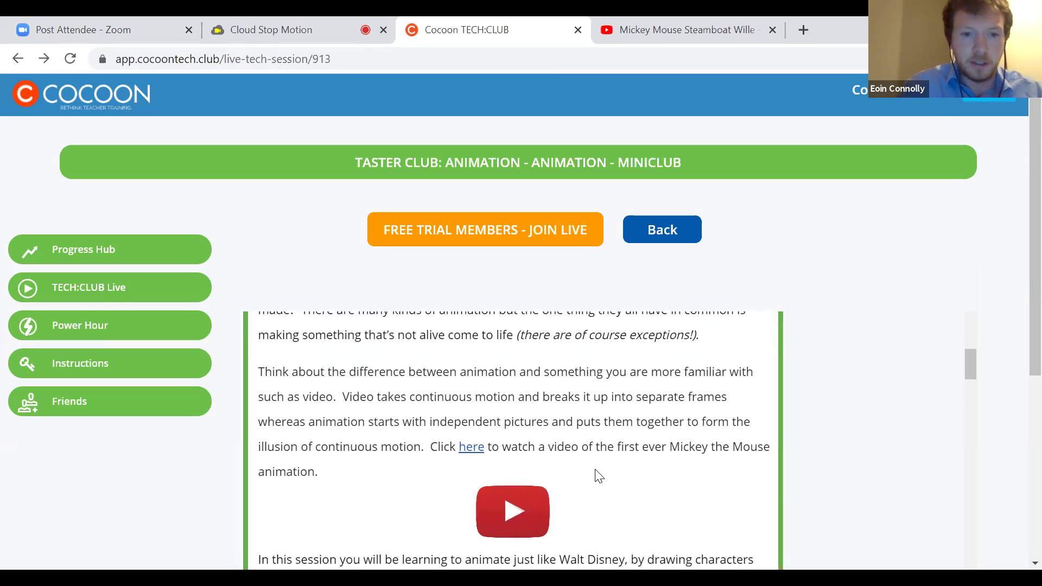
{"action": "scroll", "coordinate": [522, 472], "scroll_direction": "down", "scroll_amount": 1}
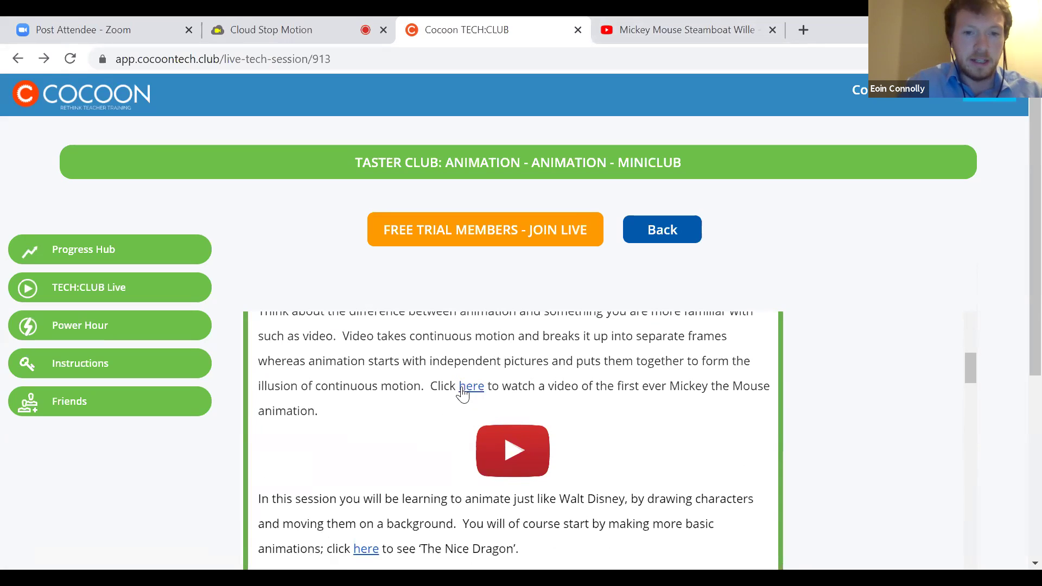
{"action": "left_click", "coordinate": [679, 23]}
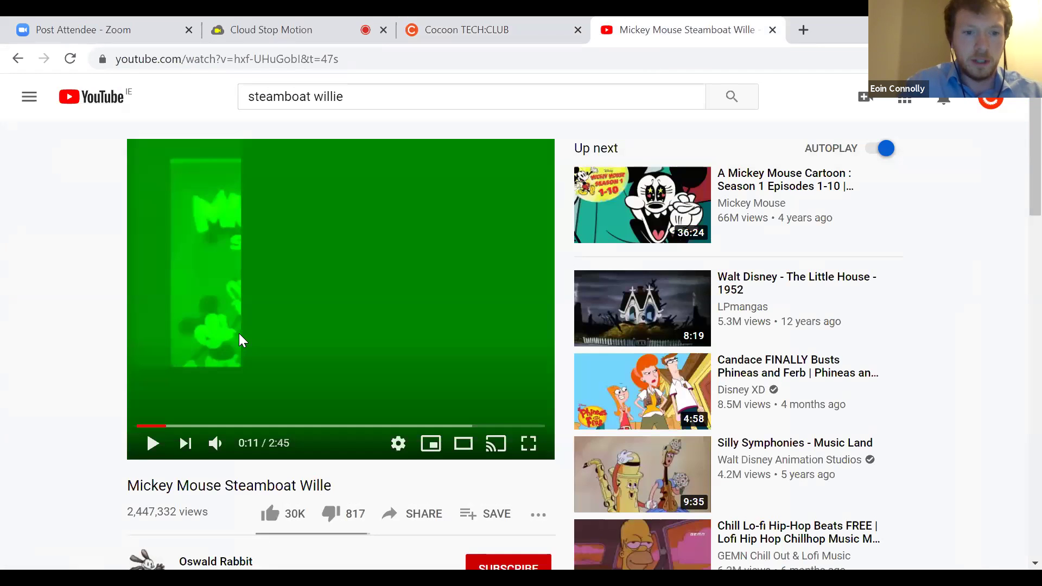
Step: Play Steamboat Willie full screen with the sound muted
{"action": "left_click", "coordinate": [148, 453]}
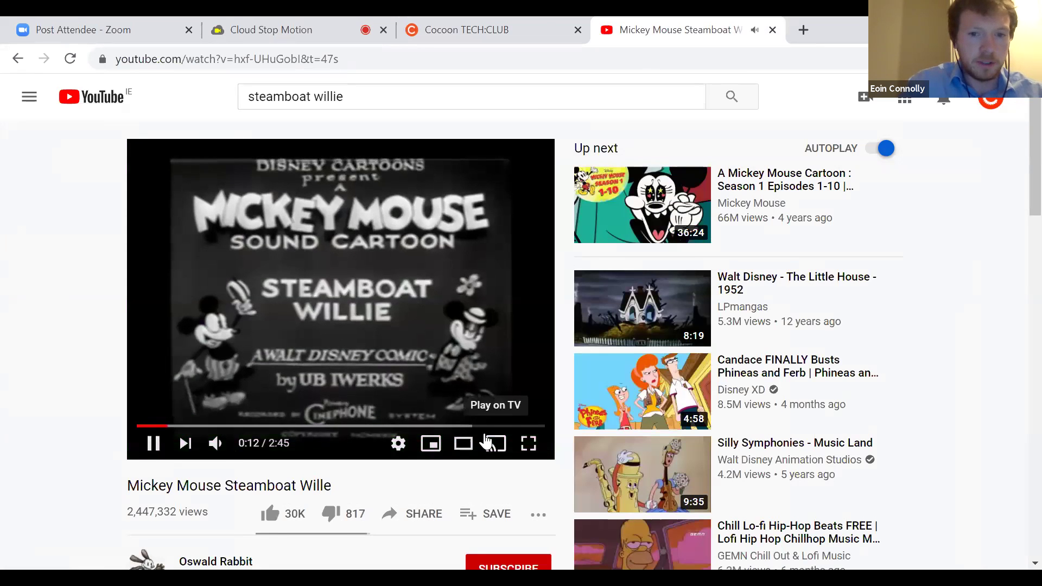
{"action": "left_click", "coordinate": [530, 448]}
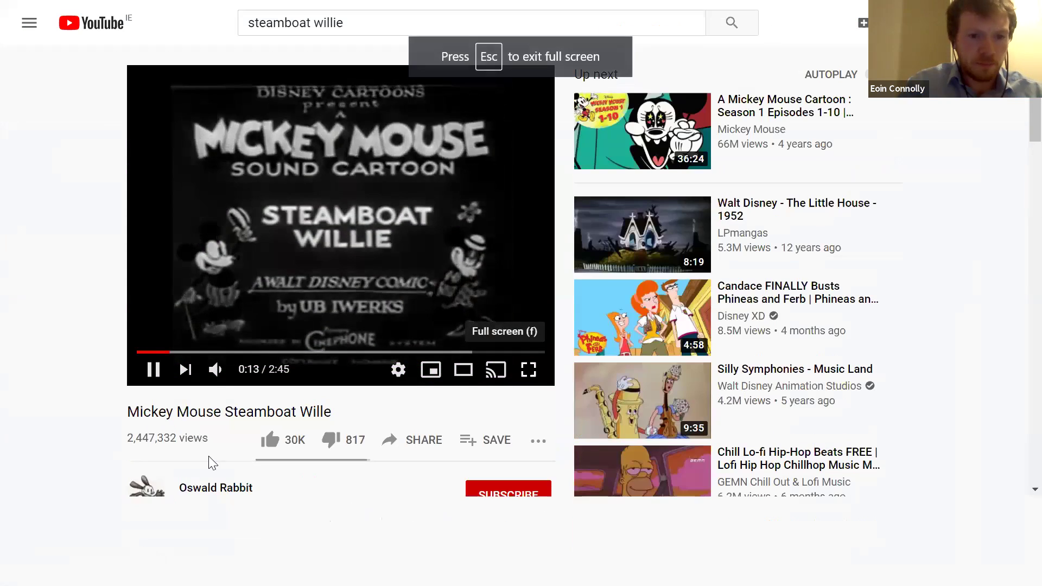
{"action": "left_click", "coordinate": [139, 564]}
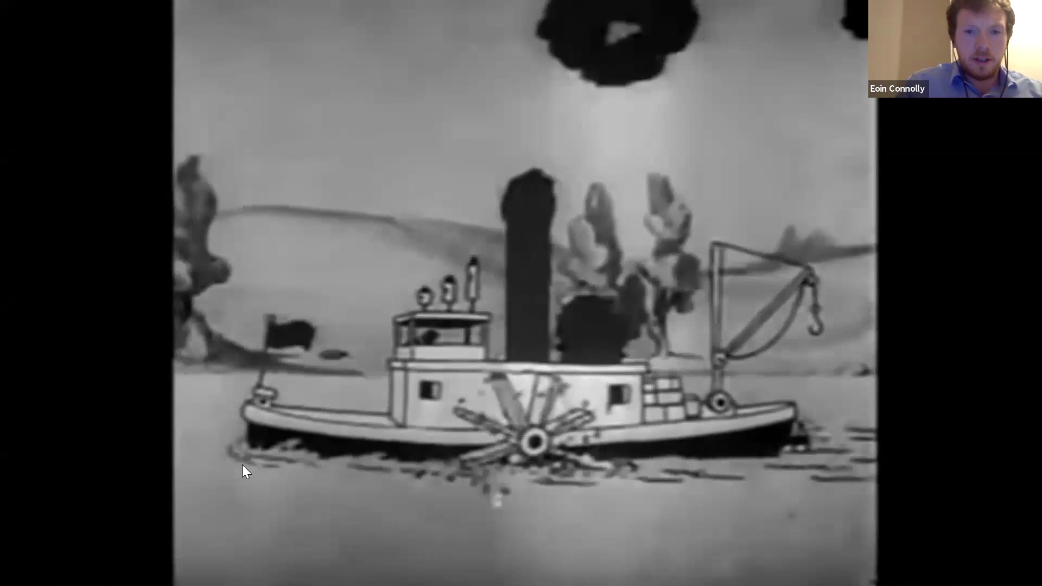
Step: Pause the video at 0:53, exit full screen and close the video tab
{"action": "mouse_move", "coordinate": [378, 372]}
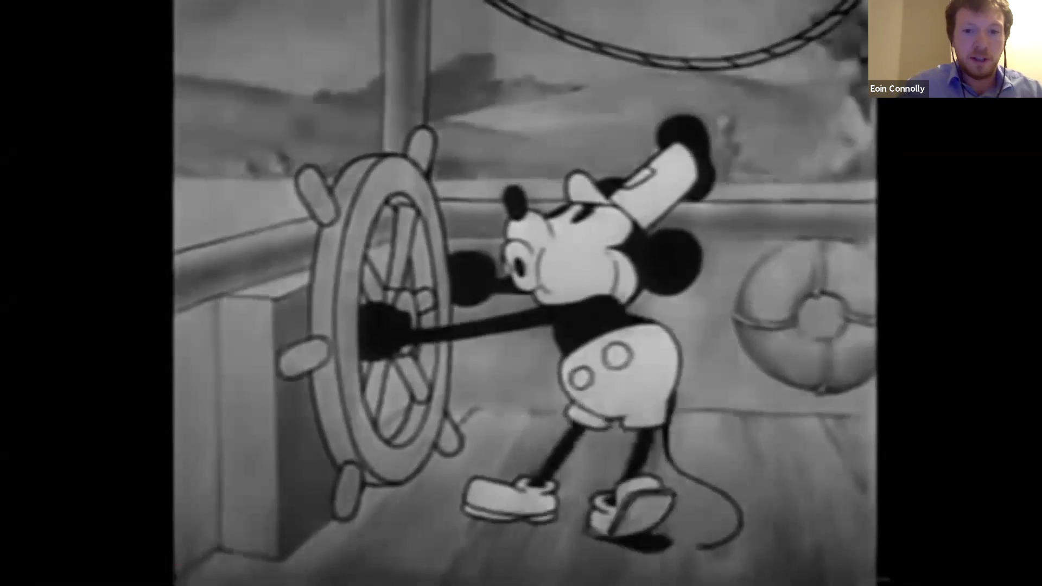
{"action": "left_click", "coordinate": [635, 320]}
{"action": "left_click", "coordinate": [635, 320]}
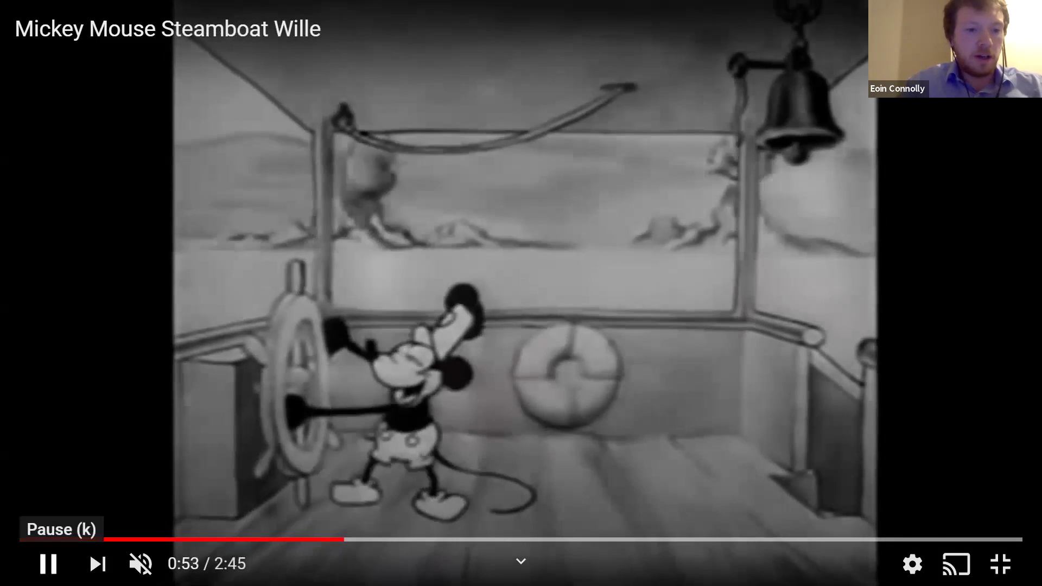
{"action": "left_click", "coordinate": [49, 564]}
{"action": "key", "text": "Escape"}
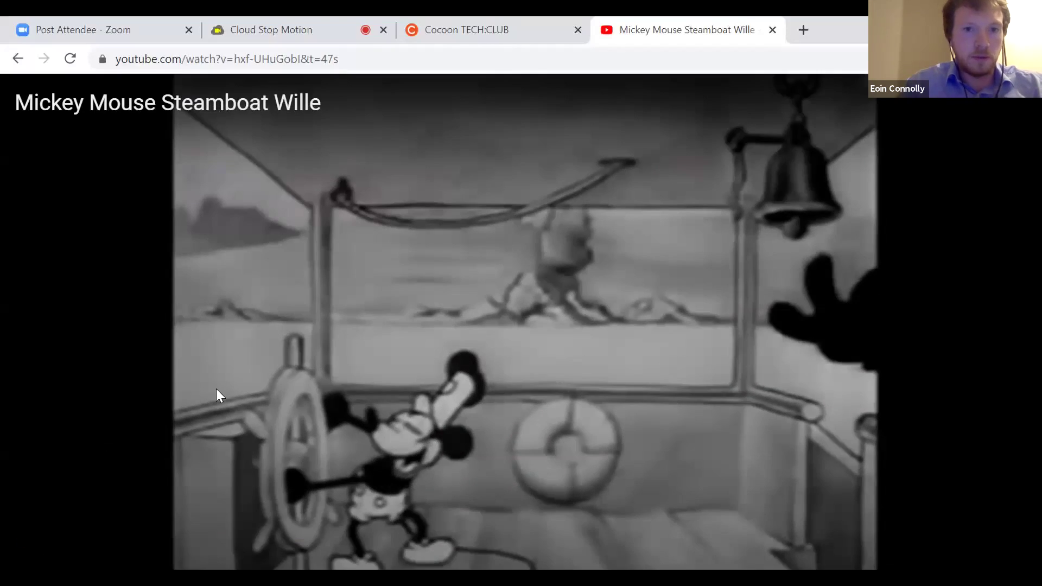
{"action": "left_click", "coordinate": [772, 30]}
Step: Bring the Part 1 – Setting Up Your Device camera tips for laptops and smart devices into view
{"action": "scroll", "coordinate": [514, 270], "scroll_direction": "down", "scroll_amount": 5}
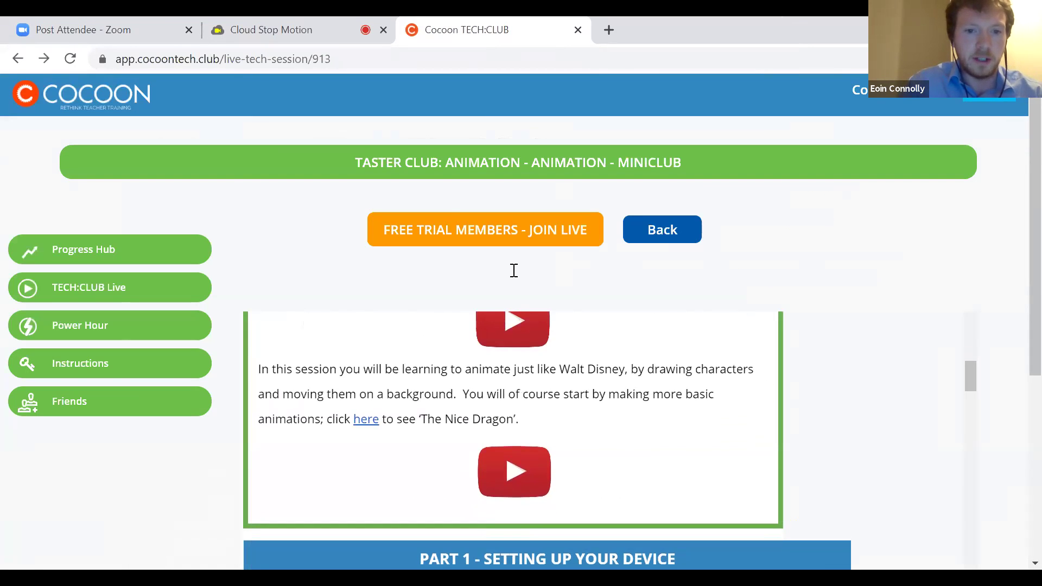
{"action": "scroll", "coordinate": [503, 389], "scroll_direction": "down", "scroll_amount": 2}
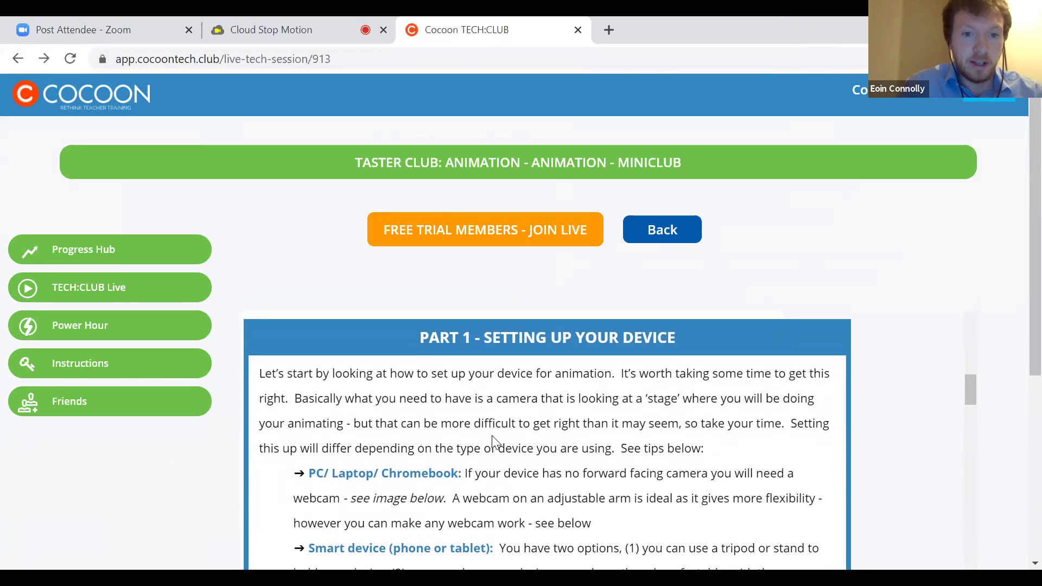
{"action": "scroll", "coordinate": [491, 436], "scroll_direction": "down", "scroll_amount": 1}
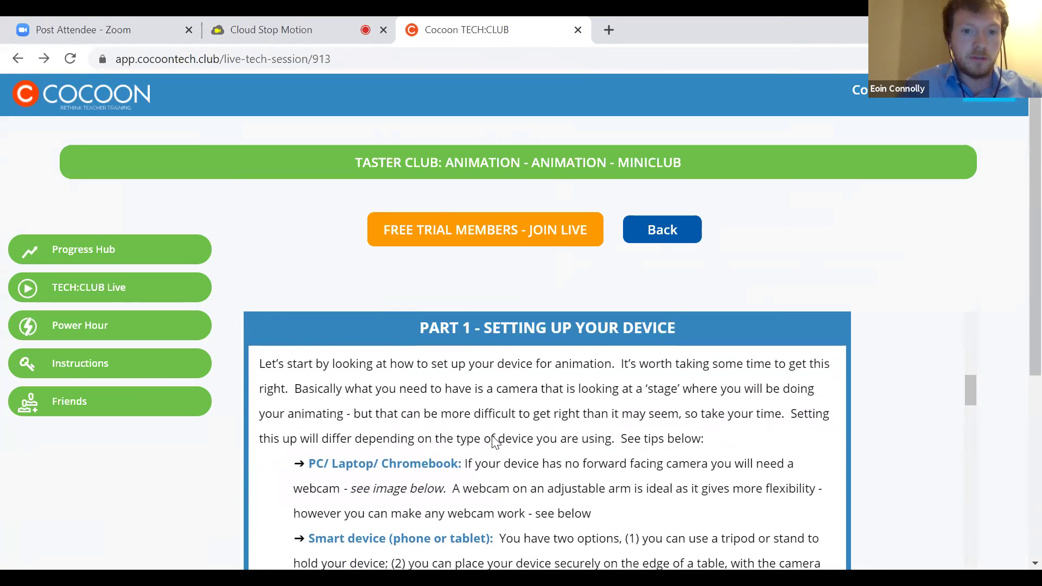
{"action": "scroll", "coordinate": [495, 441], "scroll_direction": "up", "scroll_amount": 1}
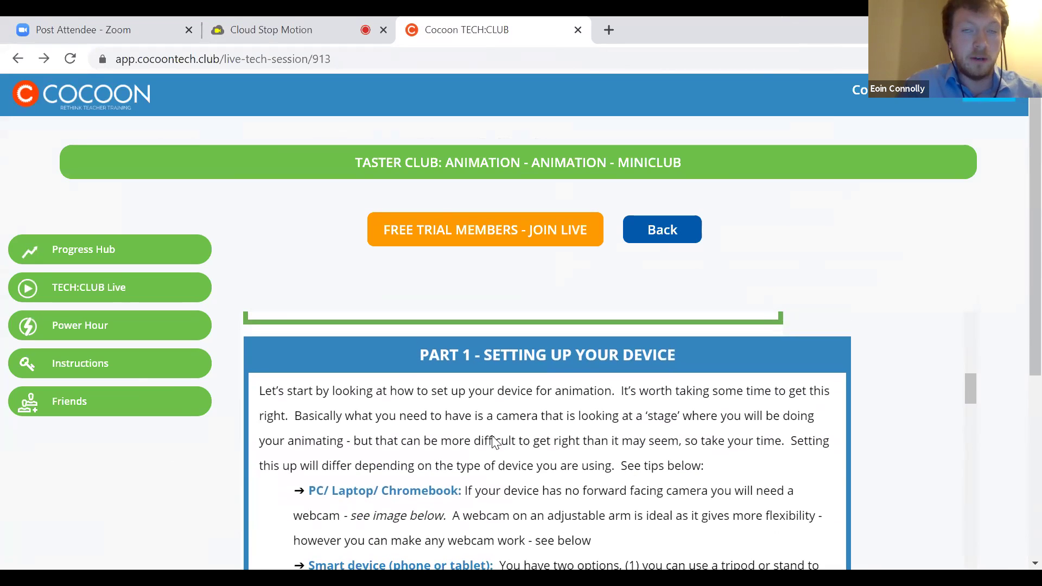
{"action": "scroll", "coordinate": [495, 443], "scroll_direction": "down", "scroll_amount": 1}
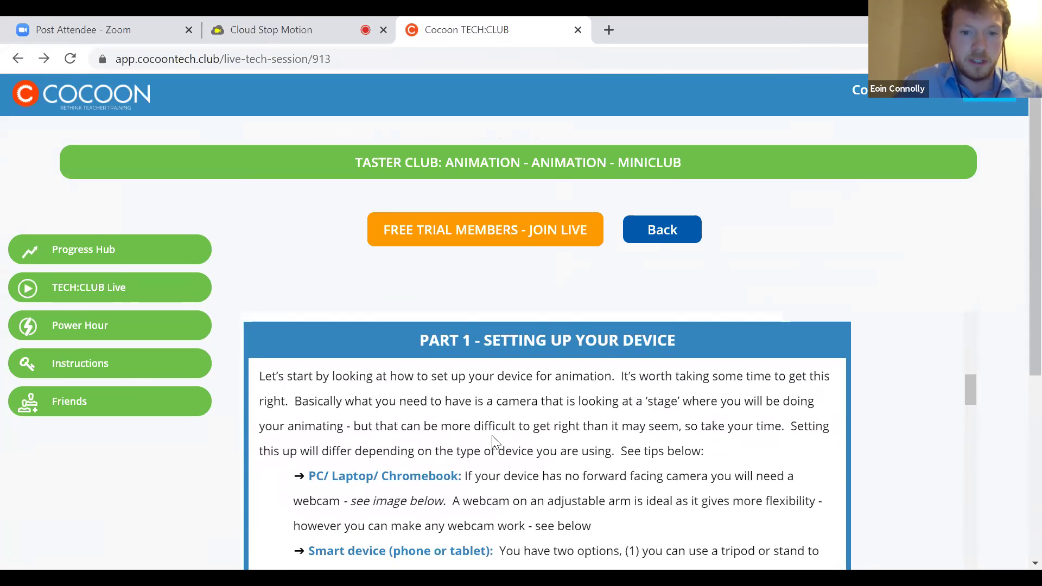
{"action": "scroll", "coordinate": [495, 442], "scroll_direction": "down", "scroll_amount": 2}
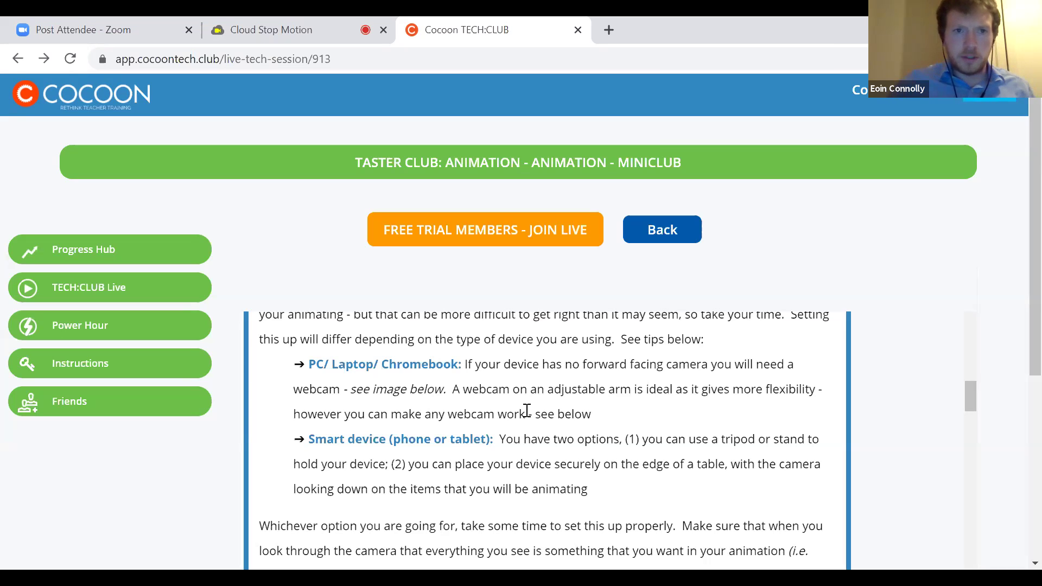
Step: Glance at the animation editor, then scroll the lesson to the 'Open cloud stop motion' new-project step
{"action": "left_click", "coordinate": [228, 25]}
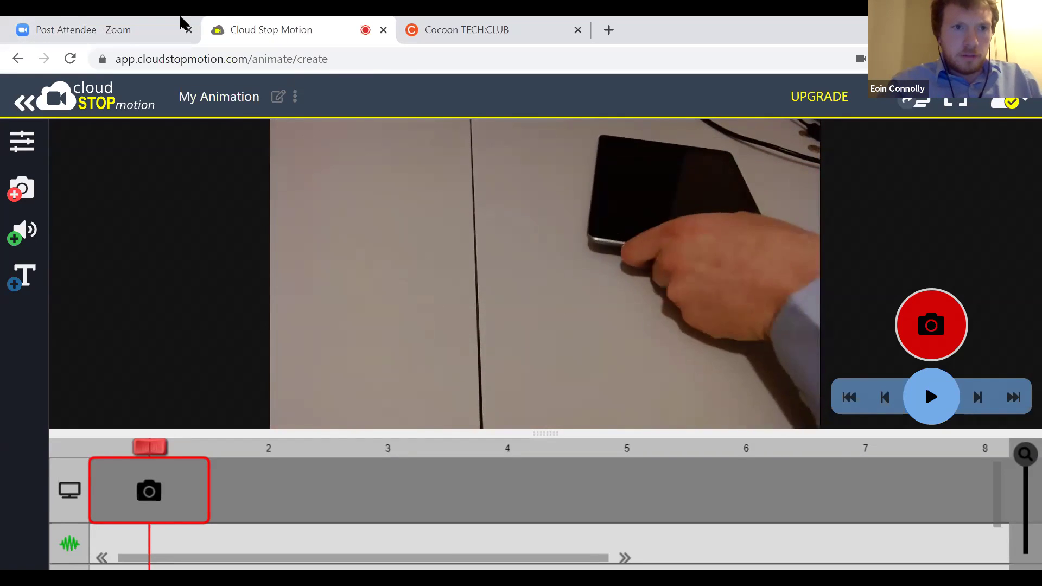
{"action": "left_click", "coordinate": [421, 25]}
{"action": "scroll", "coordinate": [507, 378], "scroll_direction": "down", "scroll_amount": 2}
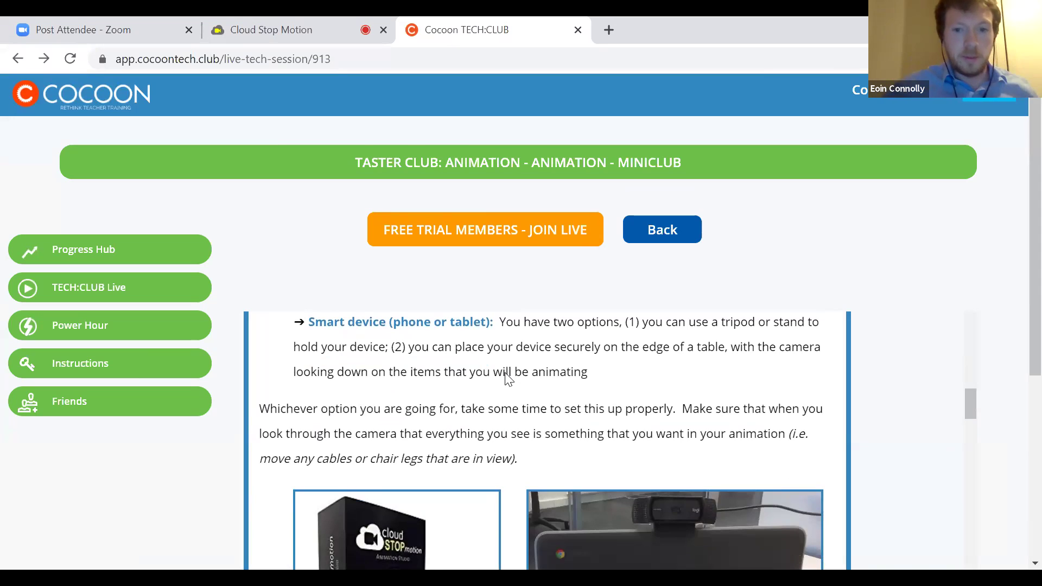
{"action": "scroll", "coordinate": [508, 379], "scroll_direction": "down", "scroll_amount": 1}
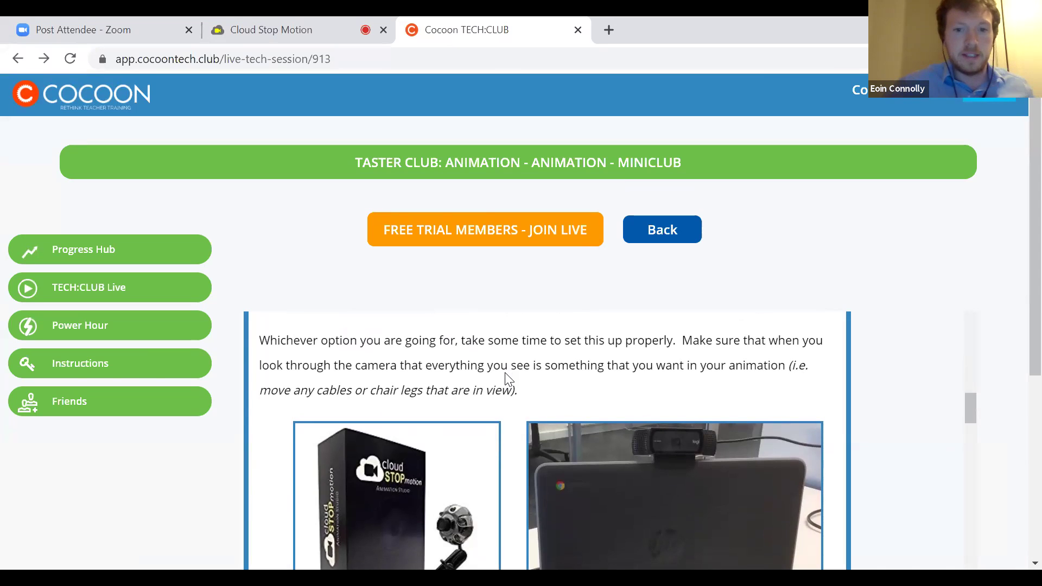
{"action": "scroll", "coordinate": [508, 378], "scroll_direction": "down", "scroll_amount": 1}
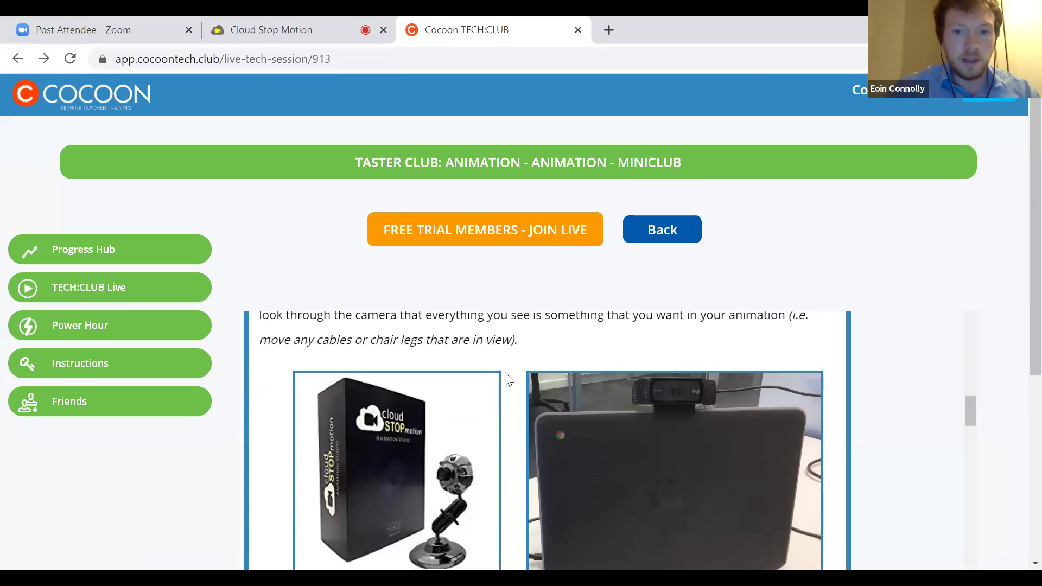
{"action": "scroll", "coordinate": [507, 378], "scroll_direction": "down", "scroll_amount": 1}
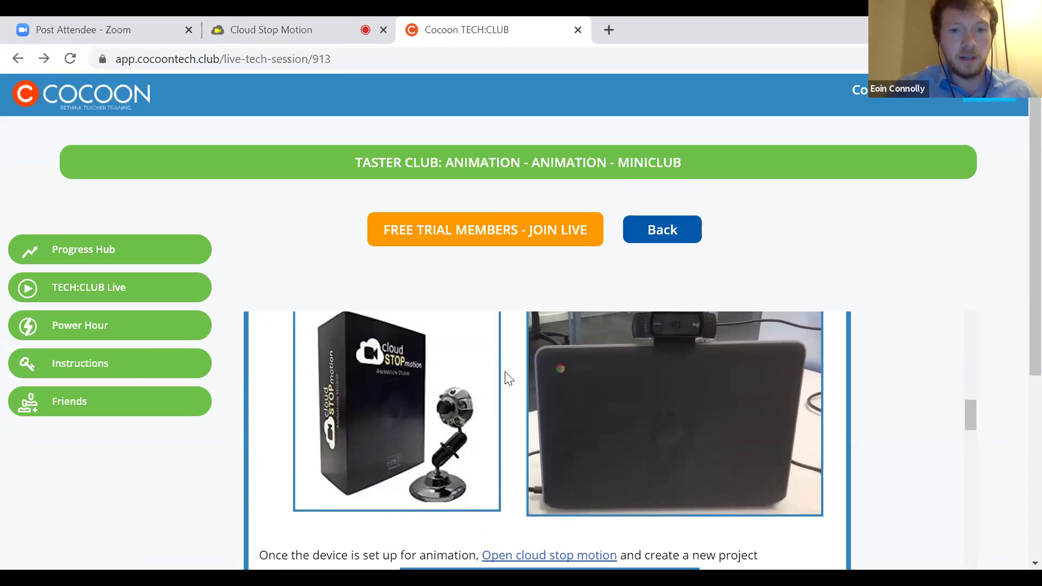
{"action": "scroll", "coordinate": [507, 378], "scroll_direction": "up", "scroll_amount": 1}
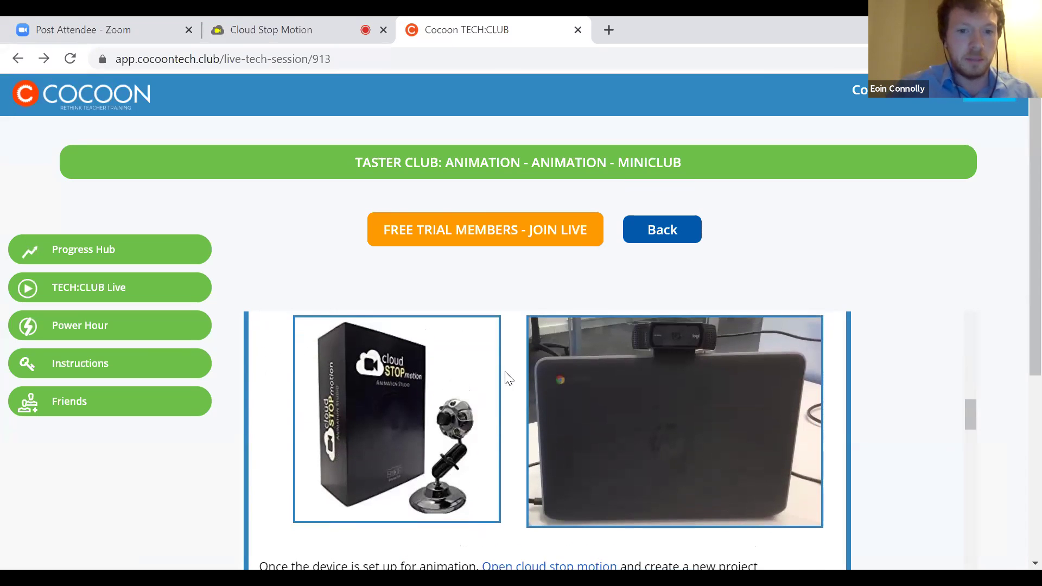
{"action": "scroll", "coordinate": [509, 378], "scroll_direction": "down", "scroll_amount": 1}
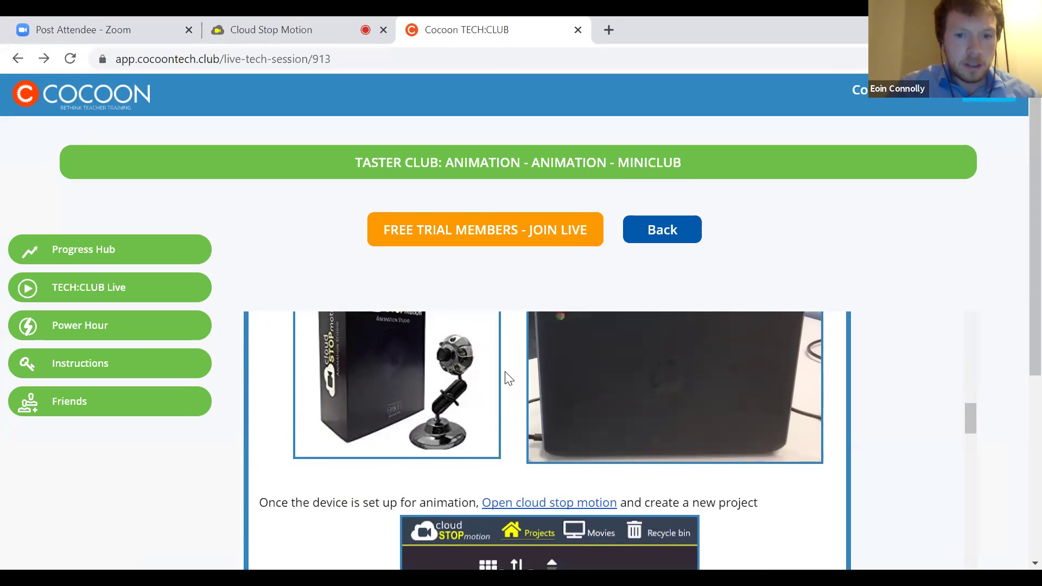
{"action": "scroll", "coordinate": [504, 373], "scroll_direction": "down", "scroll_amount": 2}
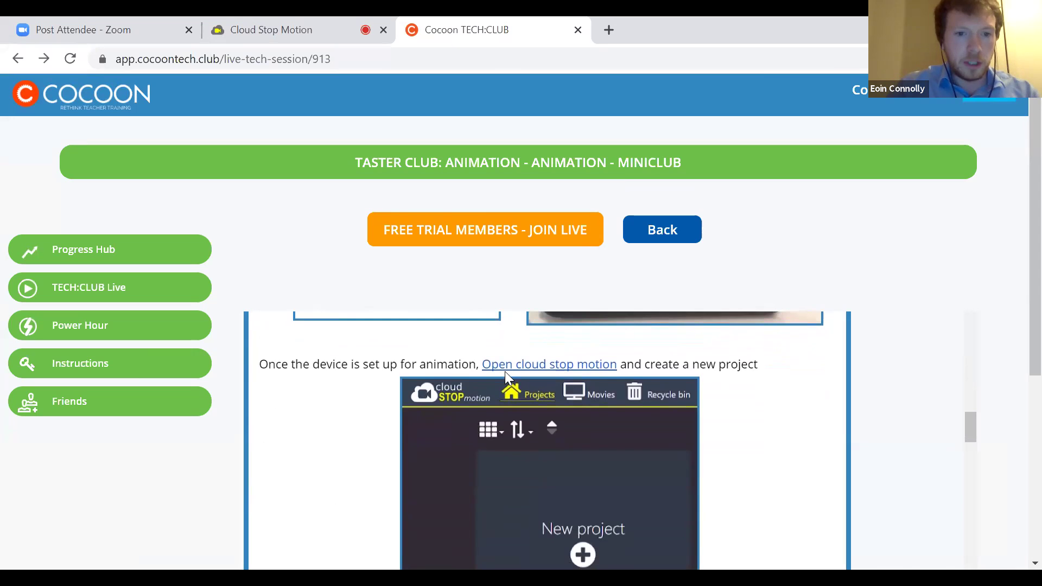
{"action": "scroll", "coordinate": [428, 398], "scroll_direction": "down", "scroll_amount": 1}
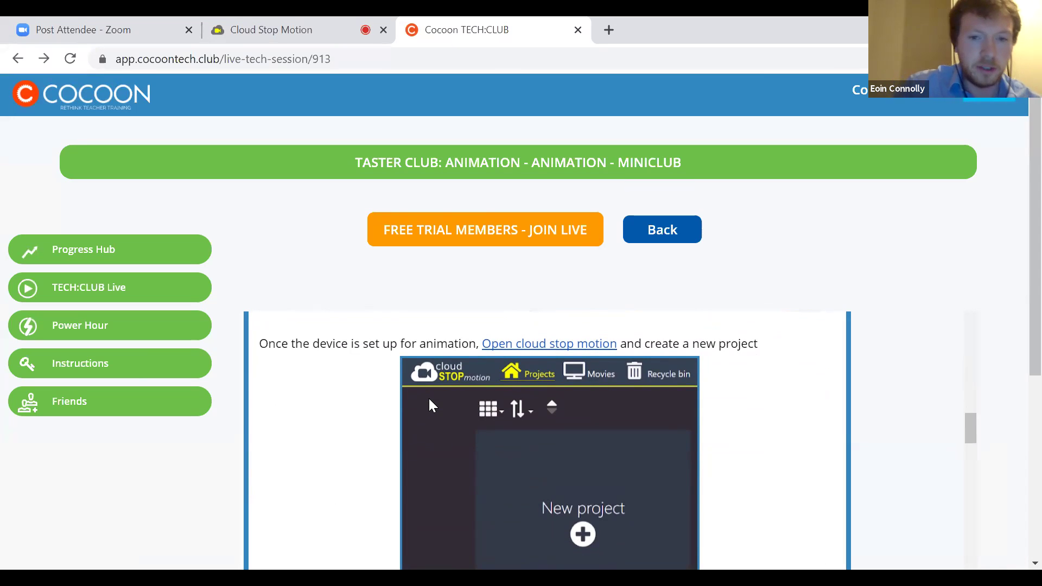
{"action": "scroll", "coordinate": [430, 400], "scroll_direction": "down", "scroll_amount": 1}
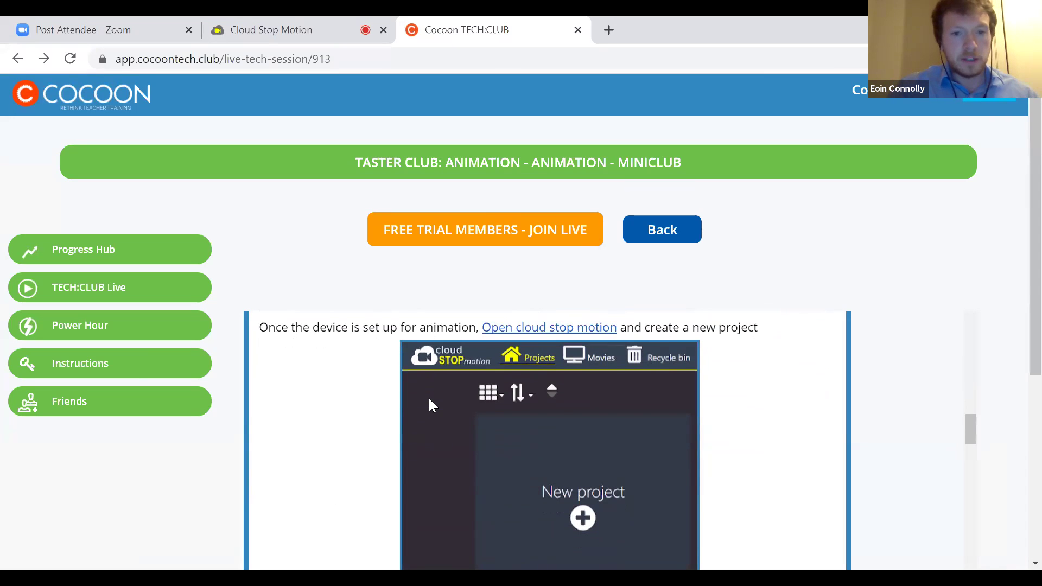
Step: Launch Cloud Stop Motion from the lesson link and start it to reach the projects list with My Animation
{"action": "left_click", "coordinate": [517, 320]}
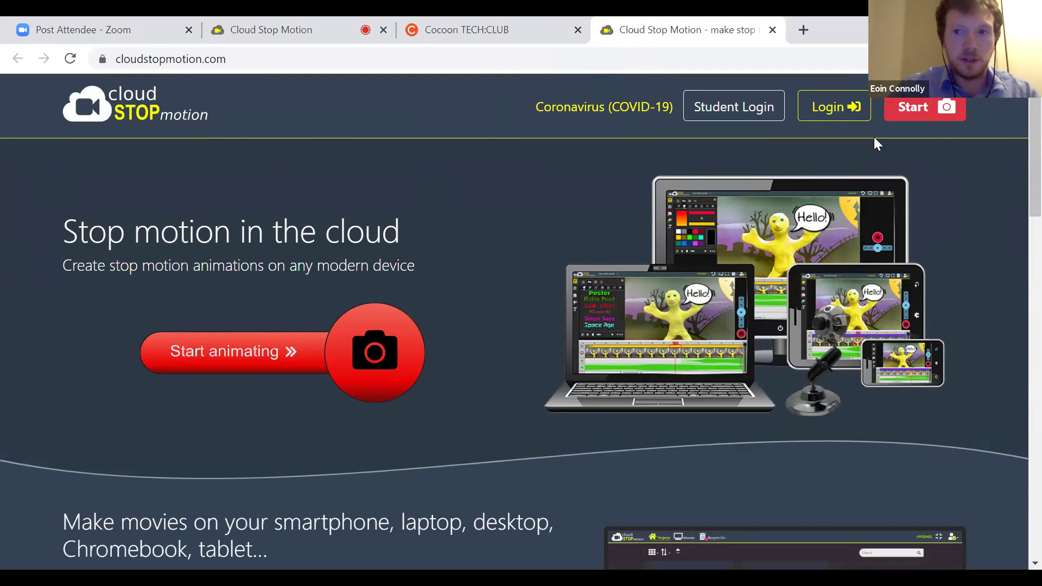
{"action": "left_click", "coordinate": [915, 107]}
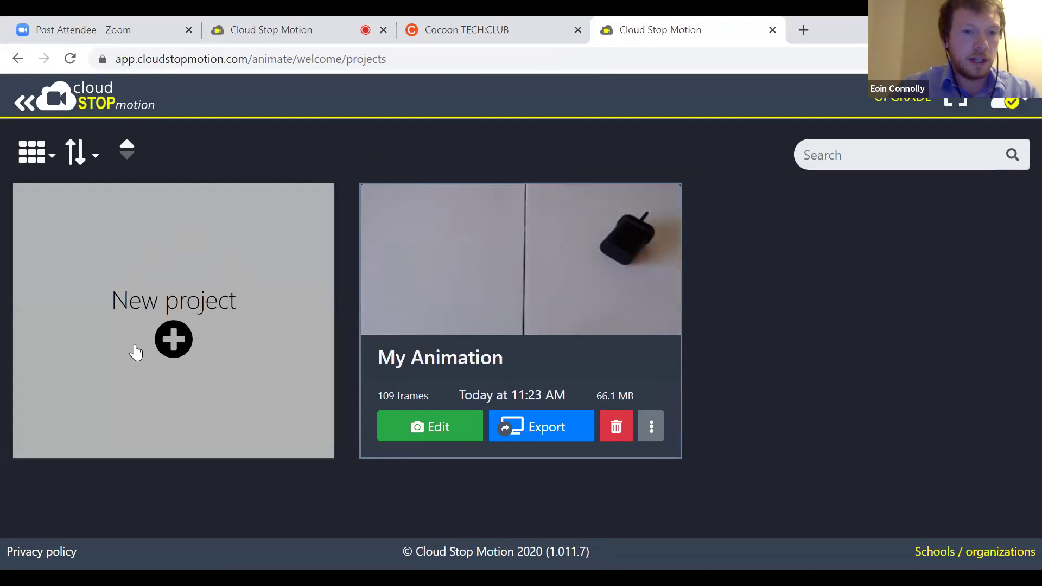
{"action": "left_click", "coordinate": [169, 341]}
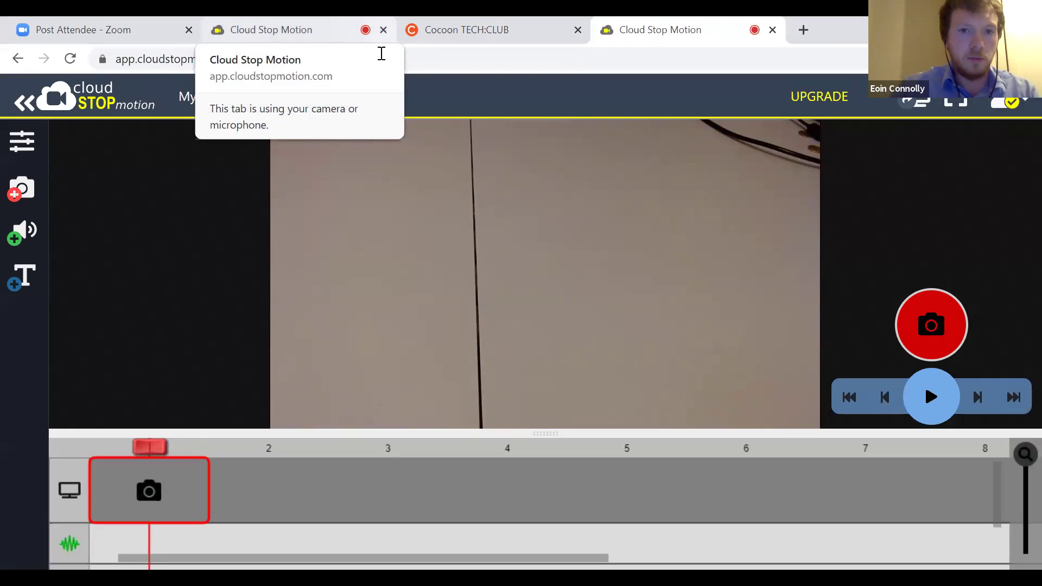
{"action": "left_click", "coordinate": [384, 29]}
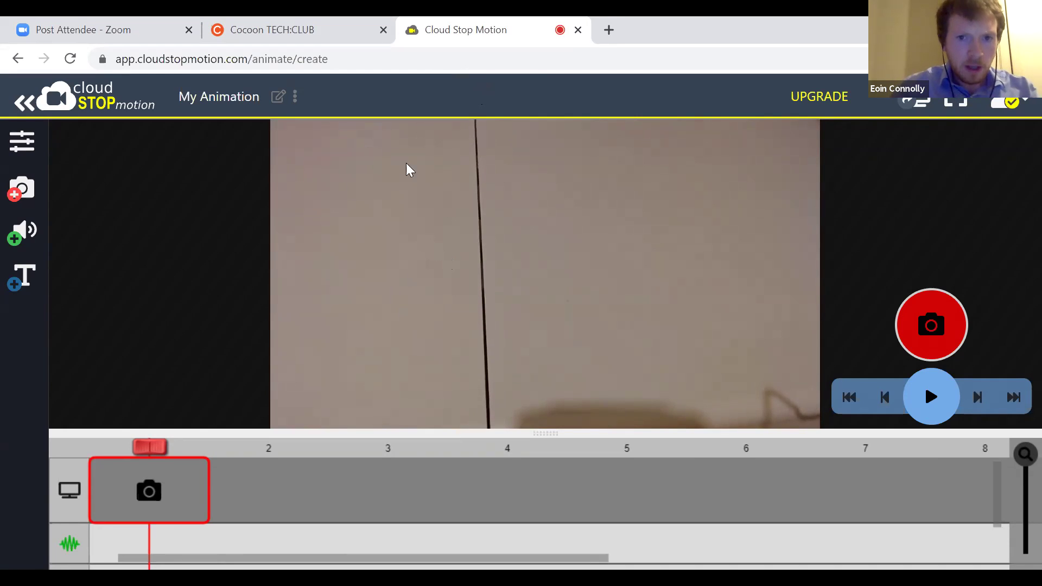
Step: Return to the lesson and scroll to the camera snapping instructions with the stapler example
{"action": "left_click", "coordinate": [279, 22]}
{"action": "scroll", "coordinate": [492, 337], "scroll_direction": "down", "scroll_amount": 3}
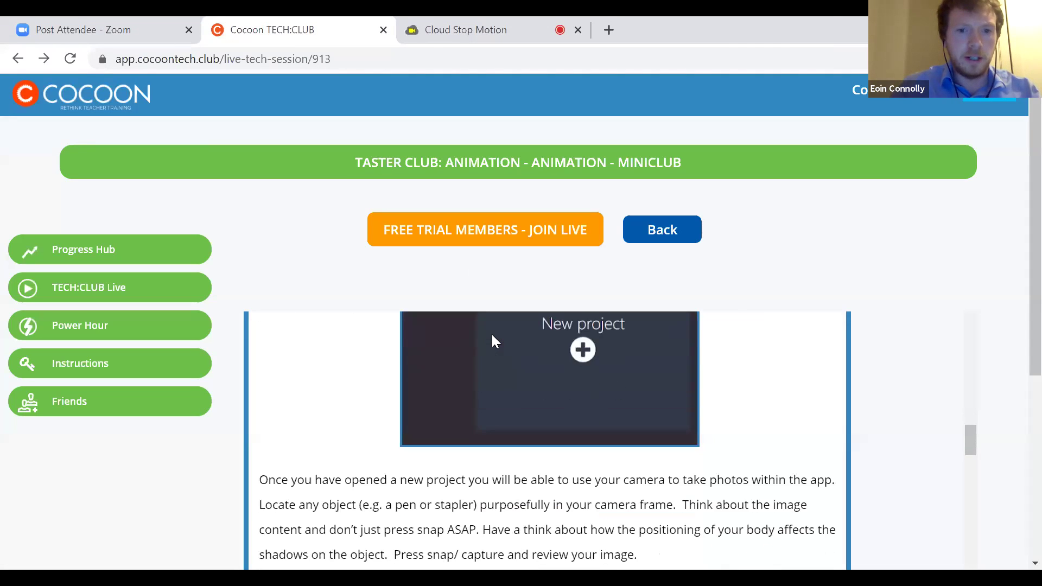
{"action": "scroll", "coordinate": [492, 334], "scroll_direction": "down", "scroll_amount": 3}
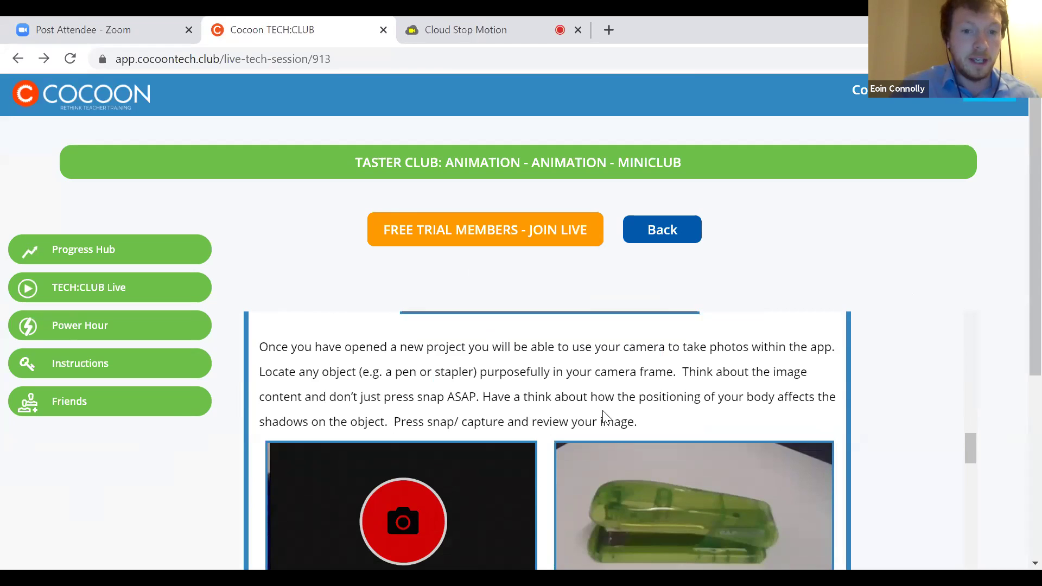
{"action": "scroll", "coordinate": [602, 410], "scroll_direction": "down", "scroll_amount": 1}
{"action": "scroll", "coordinate": [603, 410], "scroll_direction": "up", "scroll_amount": 1}
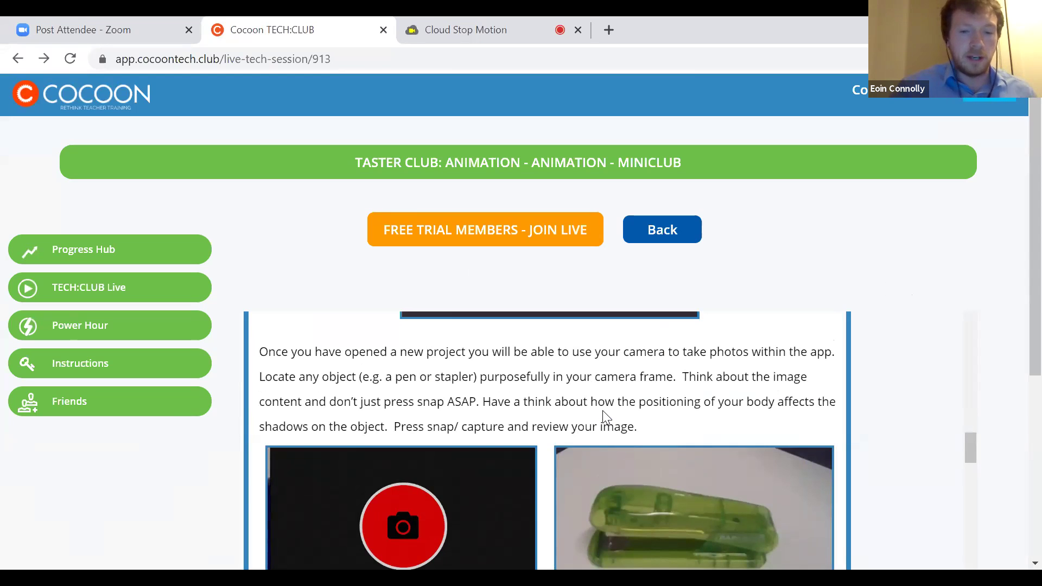
{"action": "scroll", "coordinate": [602, 411], "scroll_direction": "down", "scroll_amount": 1}
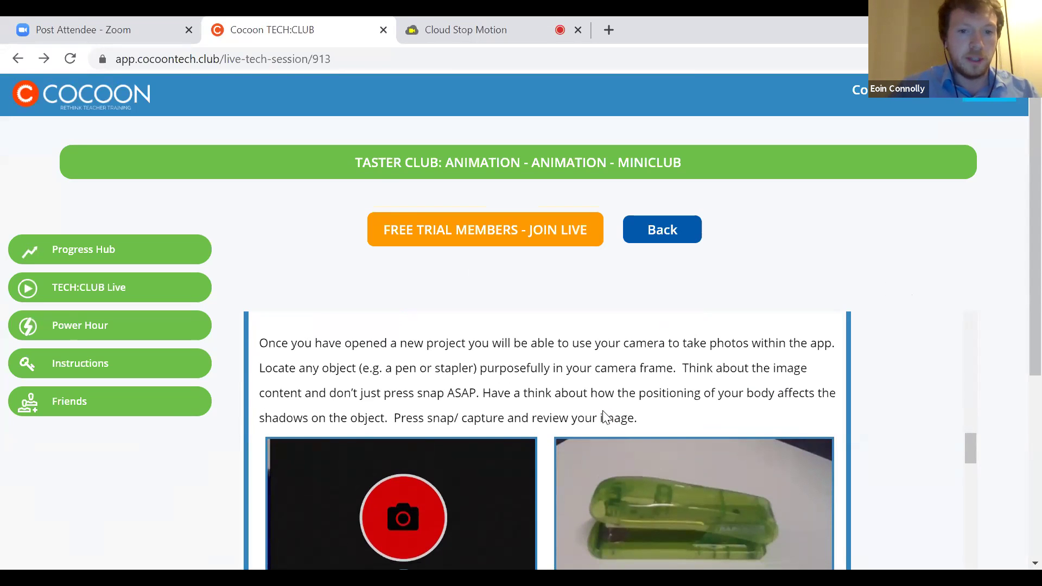
{"action": "scroll", "coordinate": [607, 417], "scroll_direction": "down", "scroll_amount": 1}
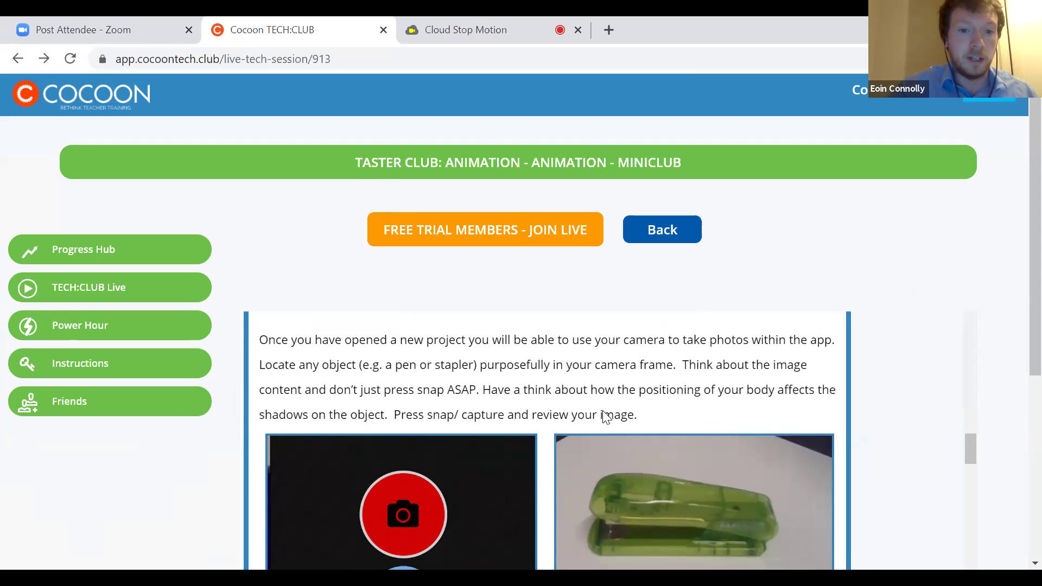
{"action": "scroll", "coordinate": [602, 411], "scroll_direction": "down", "scroll_amount": 3}
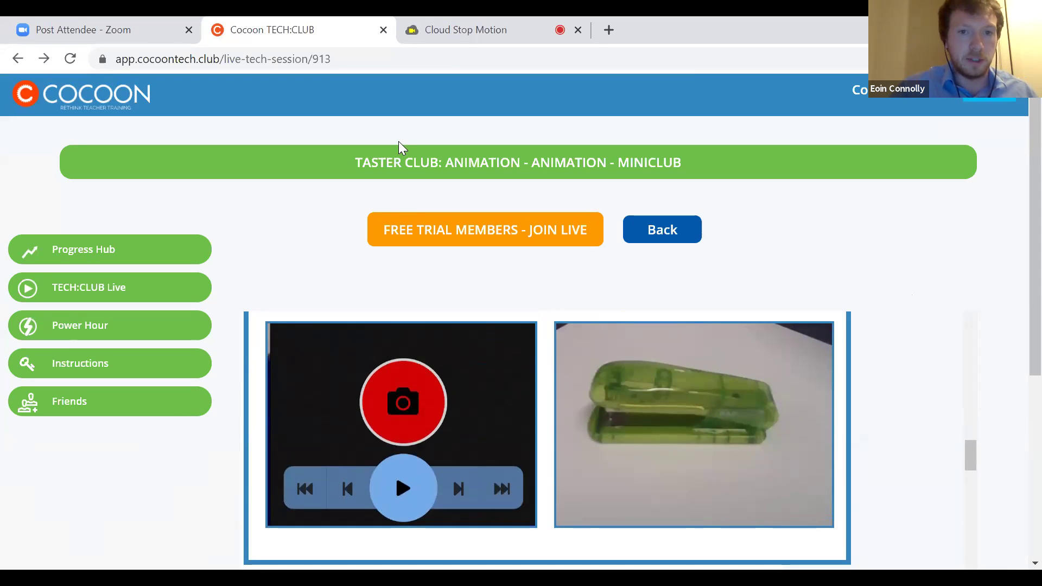
Step: Capture frame 1 of the toy car sitting across the desk line and select its thumbnail
{"action": "left_click", "coordinate": [470, 36]}
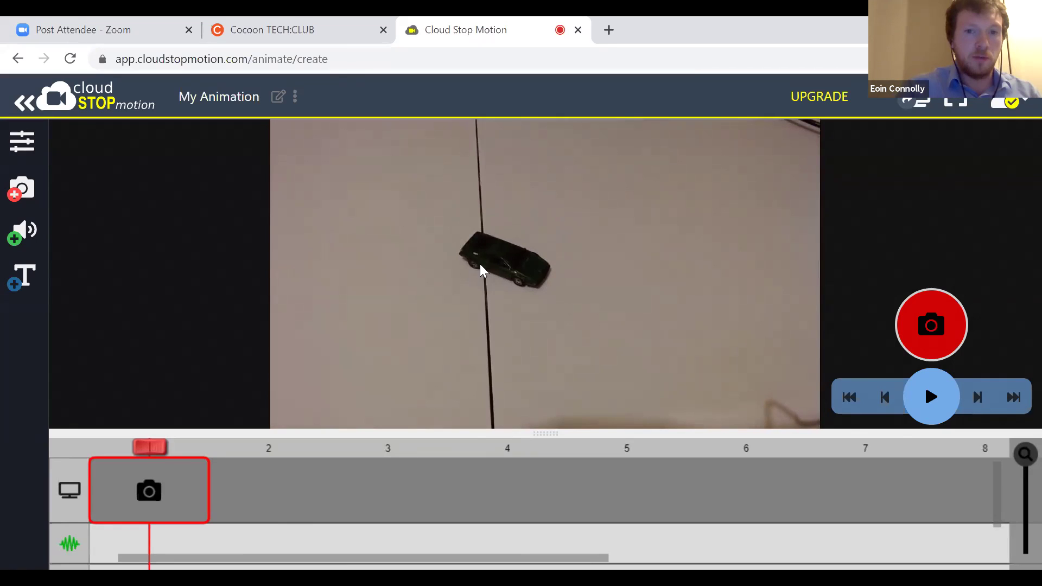
{"action": "left_click", "coordinate": [925, 334]}
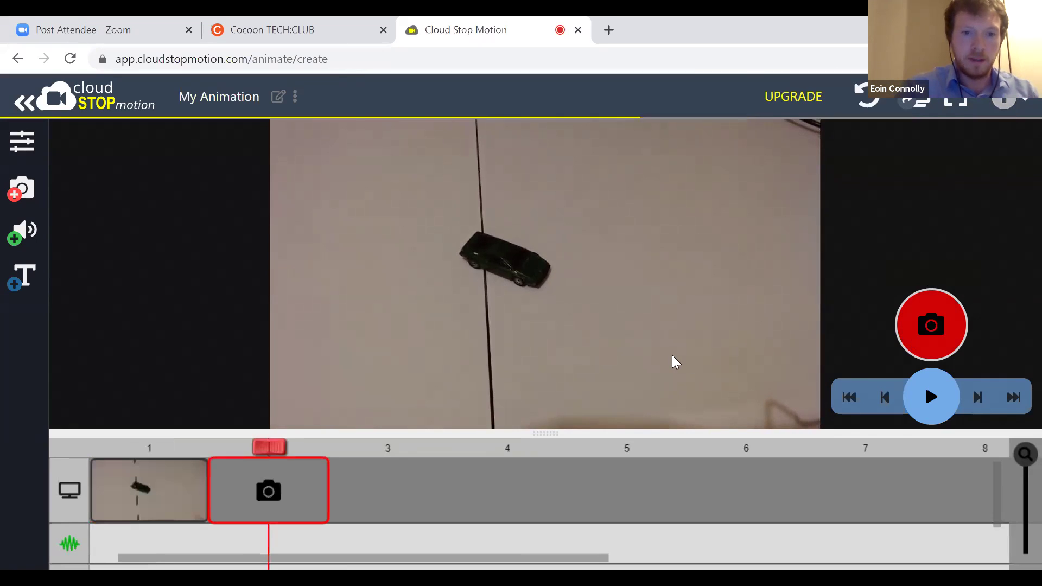
{"action": "left_click", "coordinate": [137, 496]}
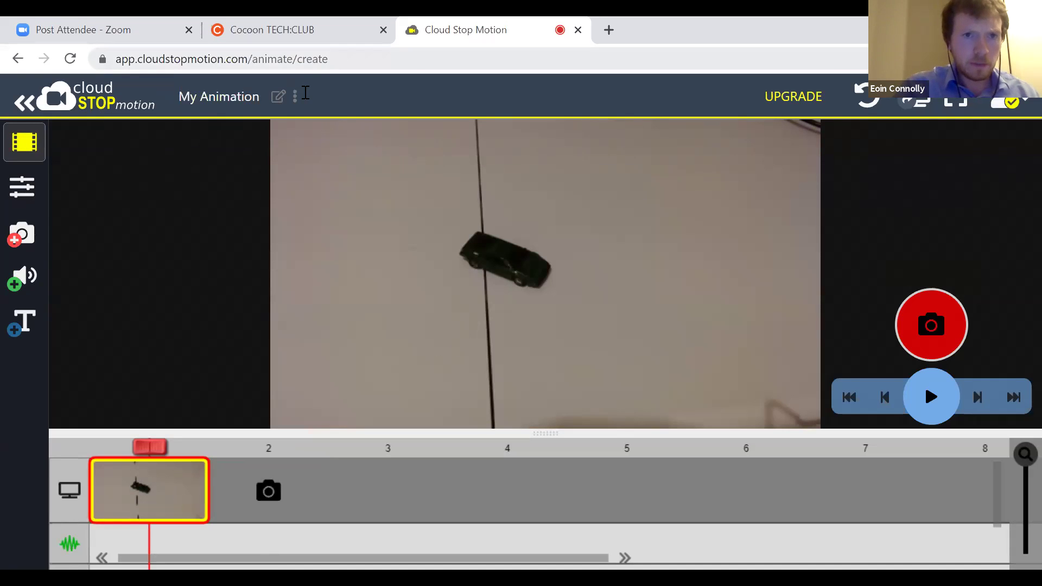
{"action": "left_click", "coordinate": [353, 23]}
Step: Take another quick look at the animation editor before returning to the lesson
{"action": "scroll", "coordinate": [499, 403], "scroll_direction": "down", "scroll_amount": 4}
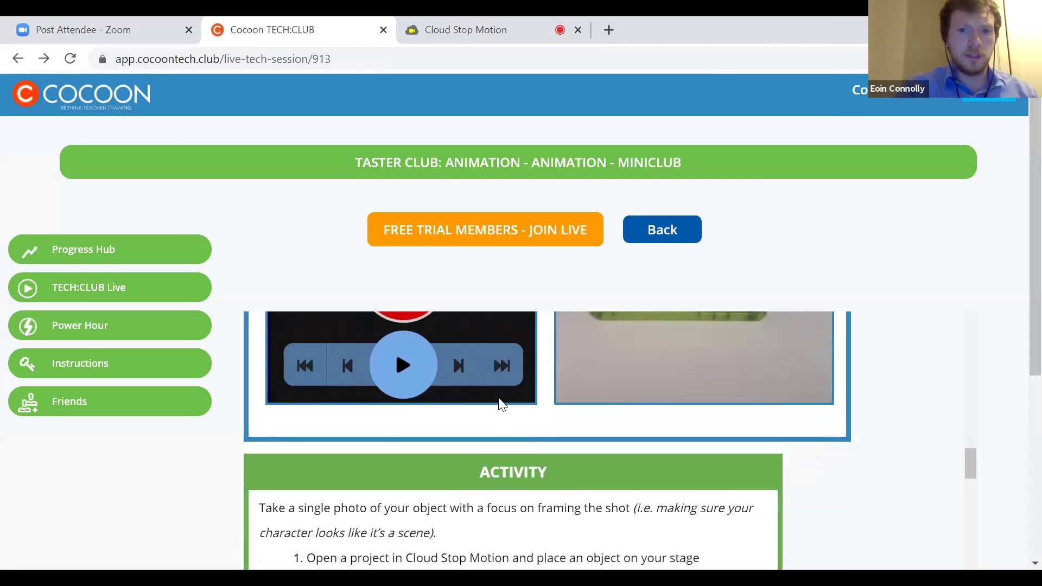
{"action": "scroll", "coordinate": [499, 403], "scroll_direction": "down", "scroll_amount": 1}
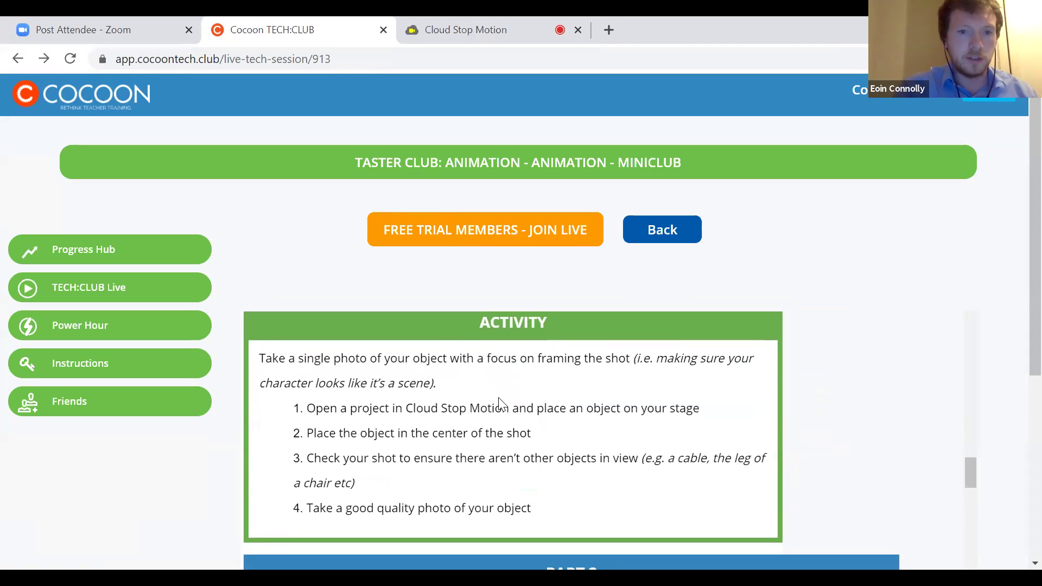
{"action": "scroll", "coordinate": [499, 403], "scroll_direction": "up", "scroll_amount": 1}
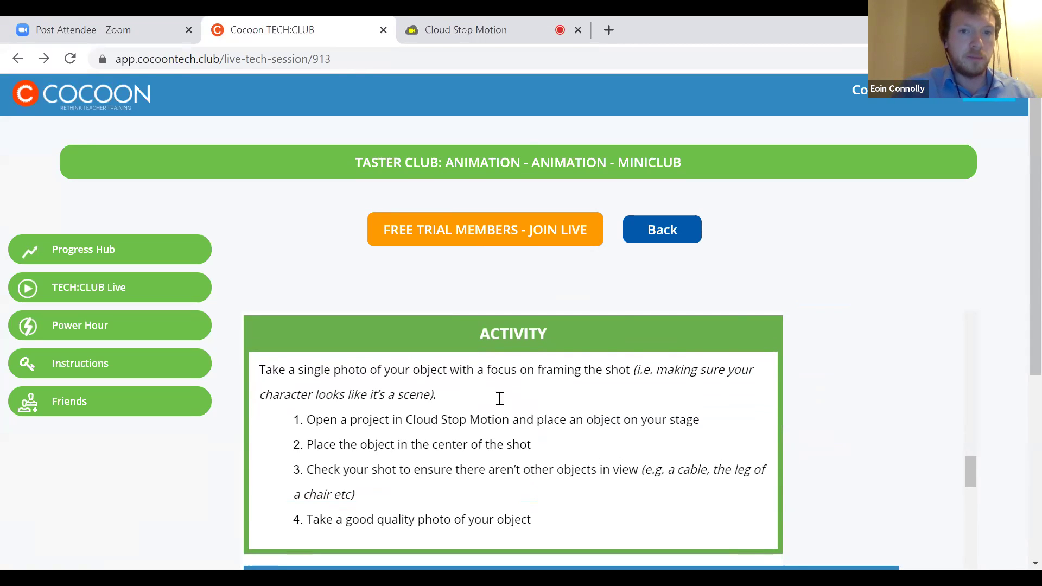
{"action": "left_click", "coordinate": [491, 25]}
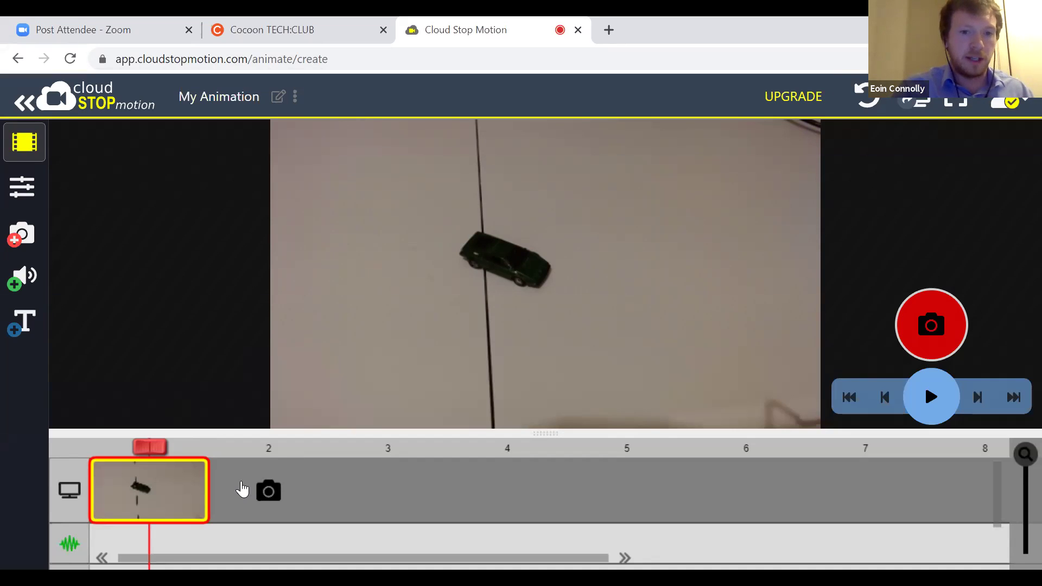
{"action": "left_click", "coordinate": [307, 22]}
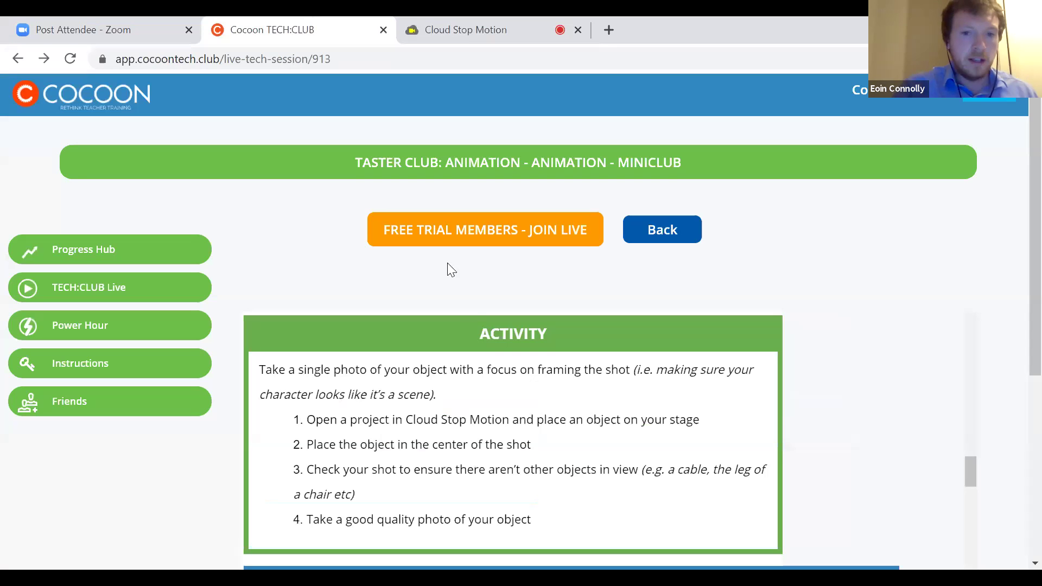
Step: Scroll to the green ACTIVITY box listing four steps for taking a well-framed photo
{"action": "scroll", "coordinate": [491, 382], "scroll_direction": "down", "scroll_amount": 1}
{"action": "scroll", "coordinate": [491, 386], "scroll_direction": "up", "scroll_amount": 1}
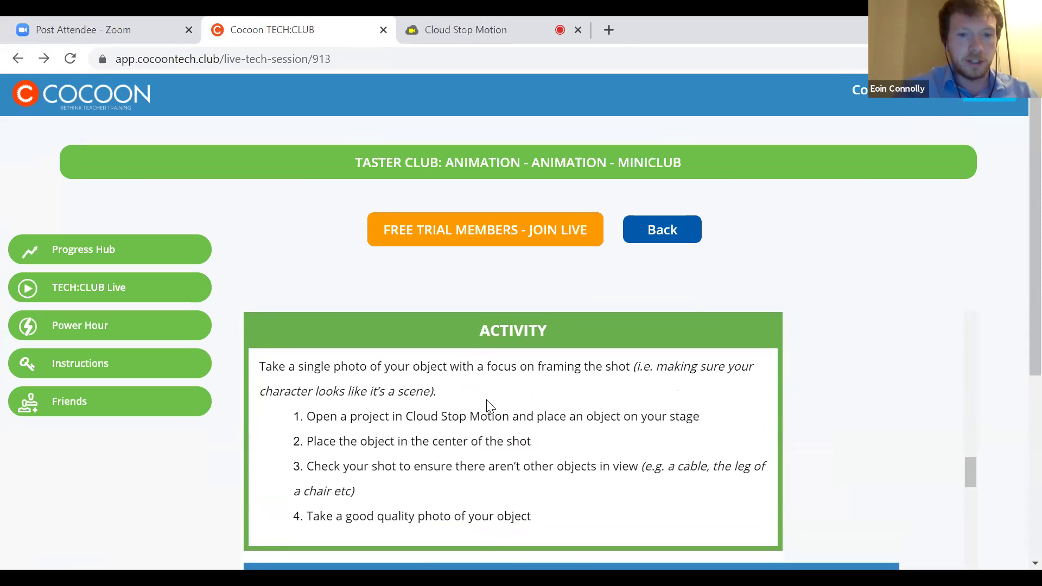
{"action": "scroll", "coordinate": [485, 491], "scroll_direction": "down", "scroll_amount": 1}
{"action": "scroll", "coordinate": [487, 494], "scroll_direction": "up", "scroll_amount": 1}
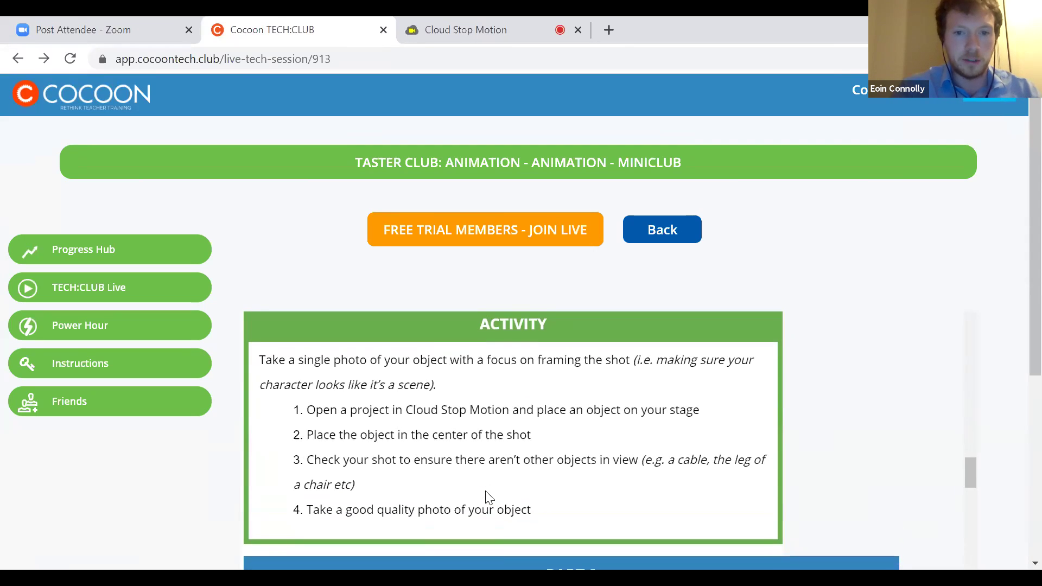
{"action": "scroll", "coordinate": [489, 497], "scroll_direction": "up", "scroll_amount": 1}
{"action": "scroll", "coordinate": [490, 496], "scroll_direction": "down", "scroll_amount": 1}
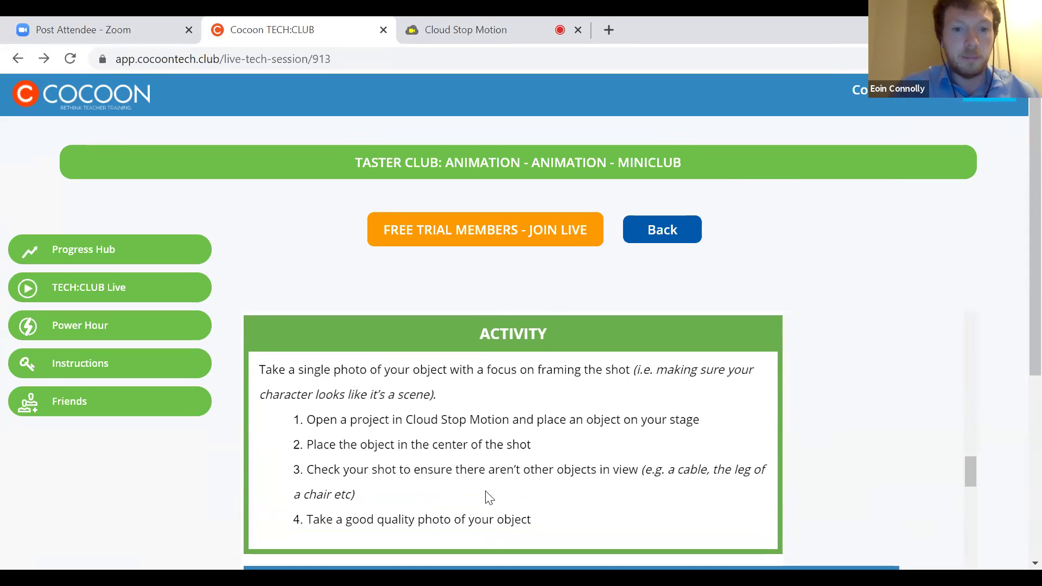
{"action": "scroll", "coordinate": [488, 497], "scroll_direction": "down", "scroll_amount": 1}
{"action": "scroll", "coordinate": [488, 497], "scroll_direction": "up", "scroll_amount": 1}
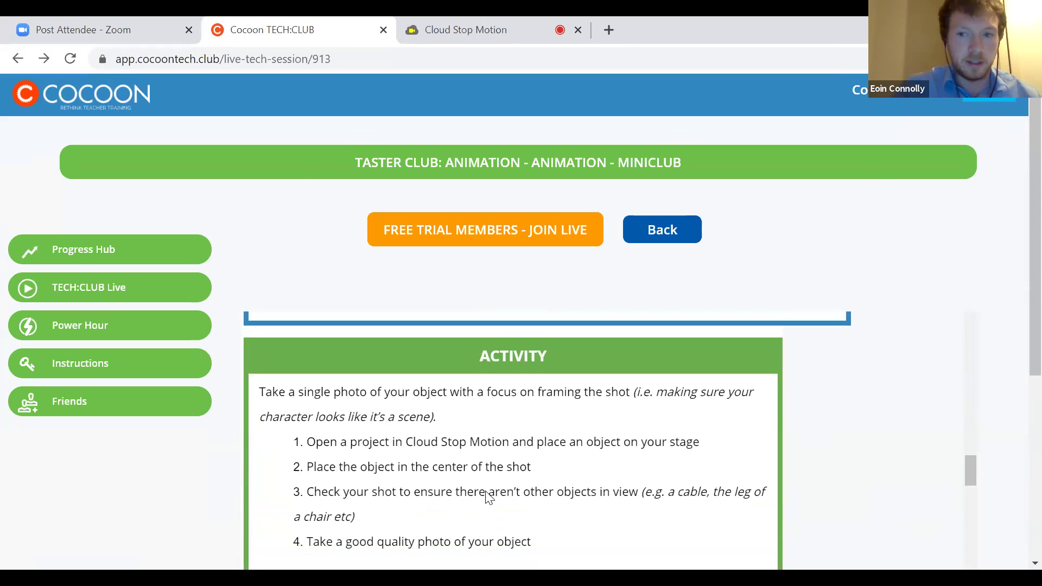
{"action": "scroll", "coordinate": [490, 497], "scroll_direction": "down", "scroll_amount": 1}
{"action": "scroll", "coordinate": [486, 497], "scroll_direction": "up", "scroll_amount": 1}
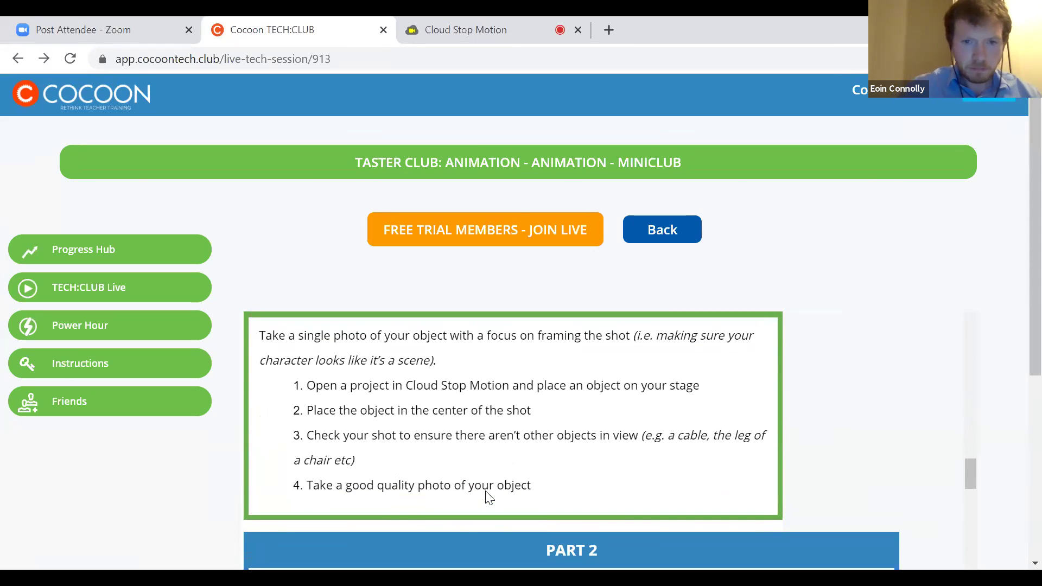
{"action": "scroll", "coordinate": [488, 497], "scroll_direction": "up", "scroll_amount": 1}
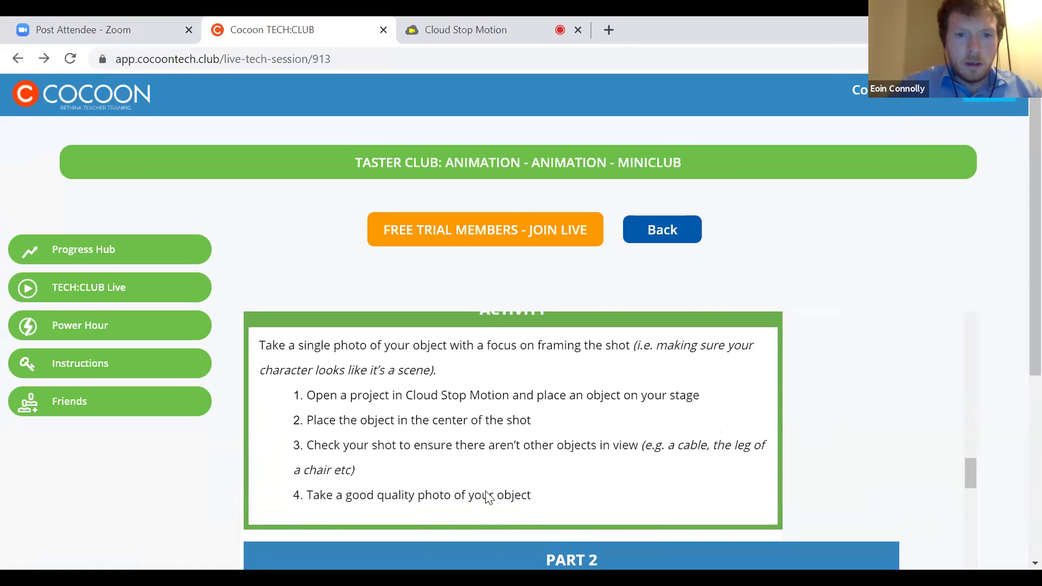
{"action": "scroll", "coordinate": [489, 496], "scroll_direction": "up", "scroll_amount": 1}
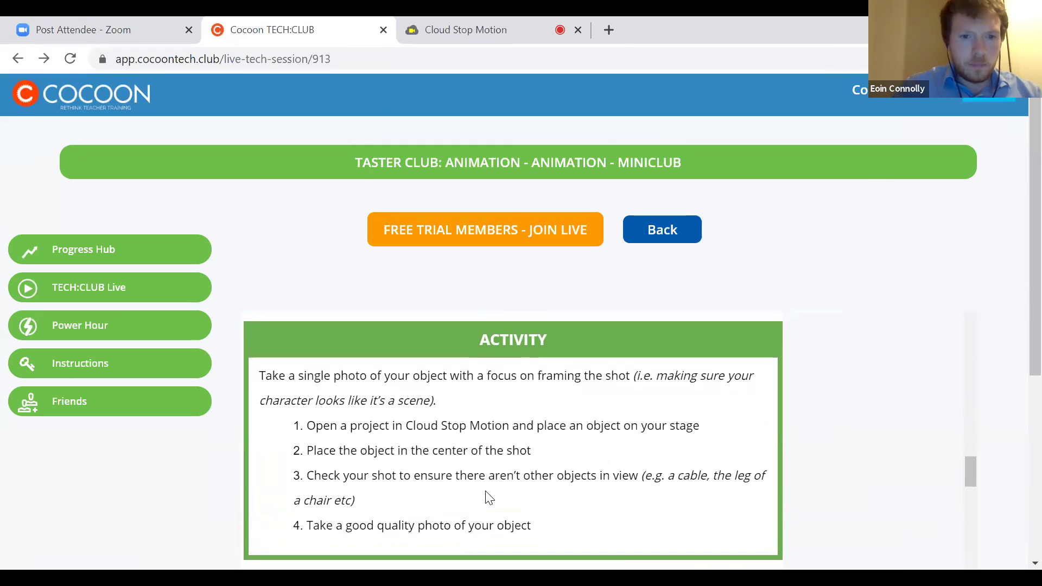
{"action": "scroll", "coordinate": [489, 497], "scroll_direction": "down", "scroll_amount": 1}
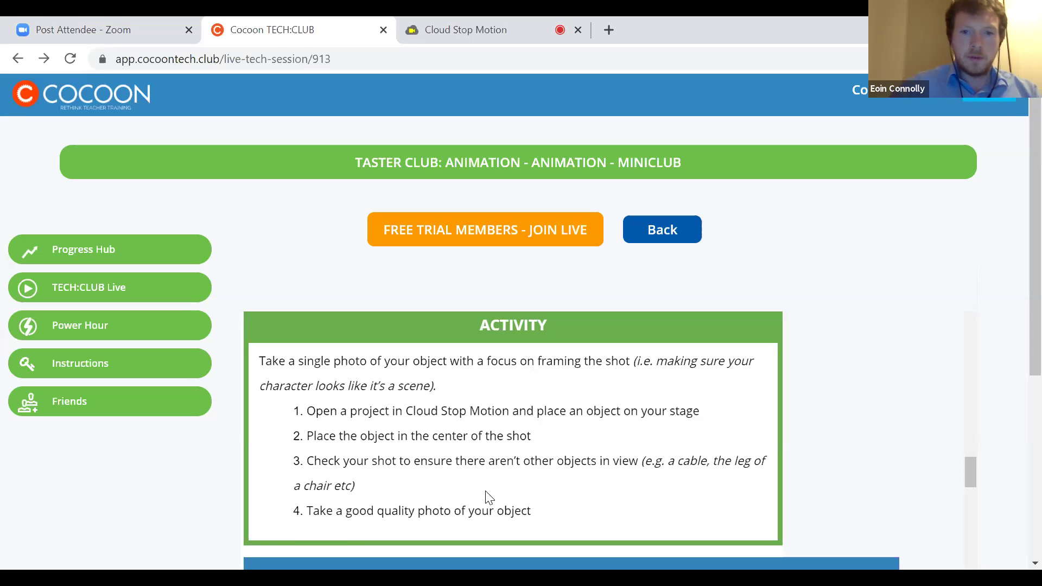
Step: Scroll down to the blue PART 2 section about taking 15 photos that move the object across the screen
{"action": "scroll", "coordinate": [488, 496], "scroll_direction": "down", "scroll_amount": 3}
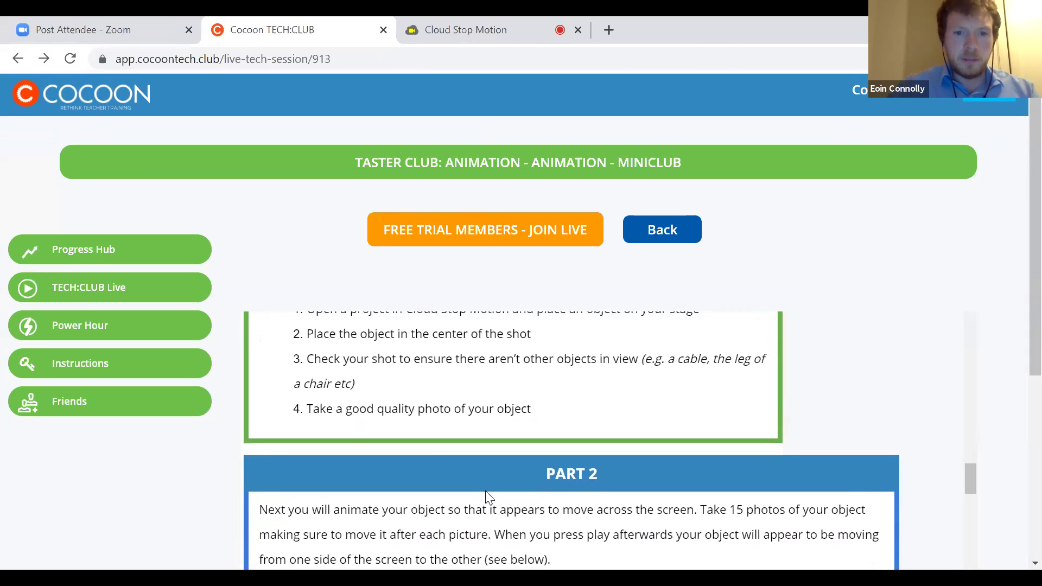
{"action": "scroll", "coordinate": [486, 492], "scroll_direction": "down", "scroll_amount": 1}
{"action": "scroll", "coordinate": [486, 494], "scroll_direction": "down", "scroll_amount": 2}
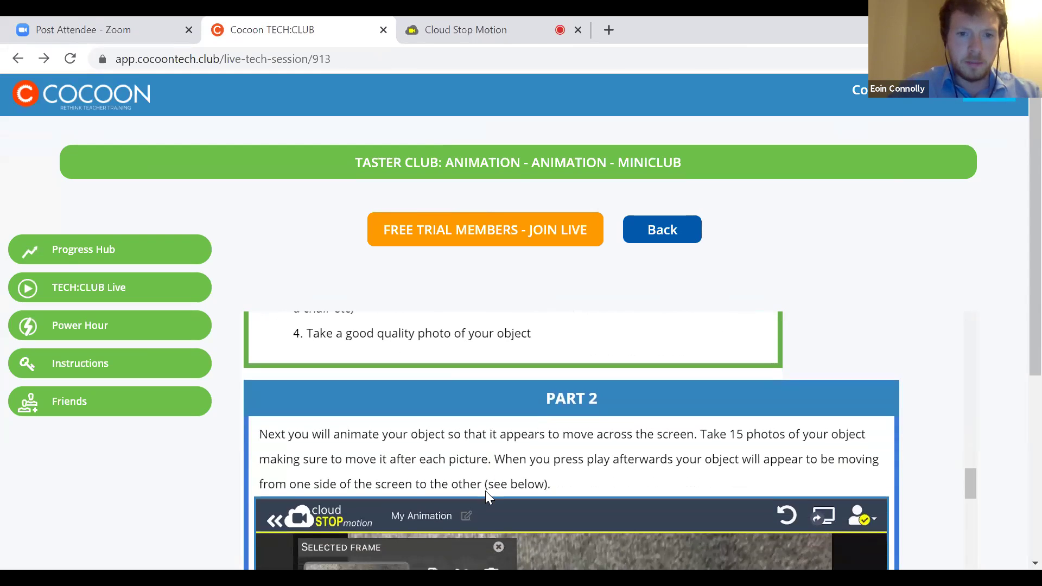
{"action": "scroll", "coordinate": [486, 491], "scroll_direction": "up", "scroll_amount": 1}
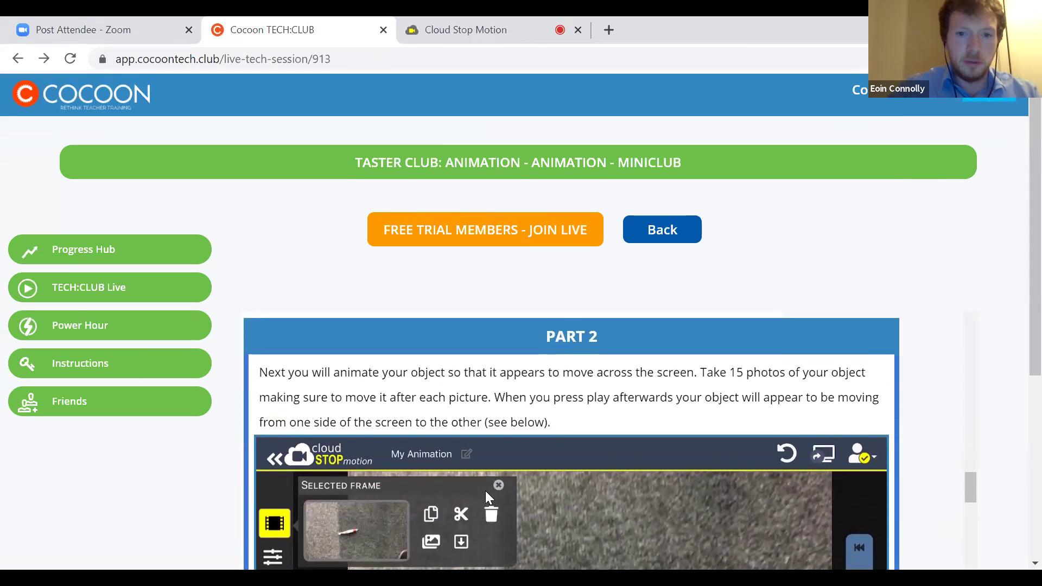
{"action": "scroll", "coordinate": [485, 492], "scroll_direction": "down", "scroll_amount": 1}
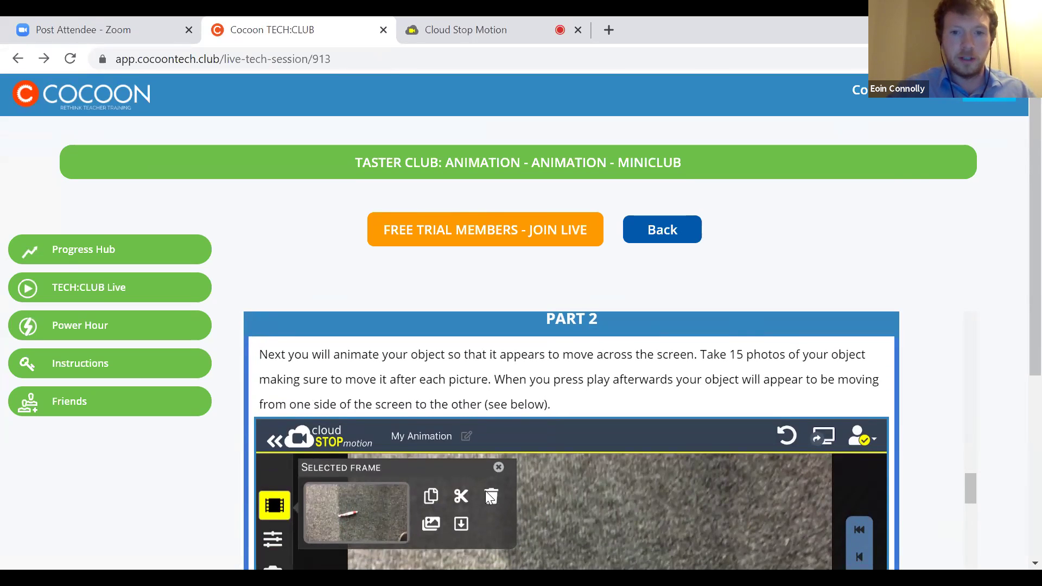
{"action": "scroll", "coordinate": [542, 459], "scroll_direction": "down", "scroll_amount": 3}
{"action": "scroll", "coordinate": [541, 458], "scroll_direction": "up", "scroll_amount": 3}
{"action": "scroll", "coordinate": [541, 454], "scroll_direction": "up", "scroll_amount": 2}
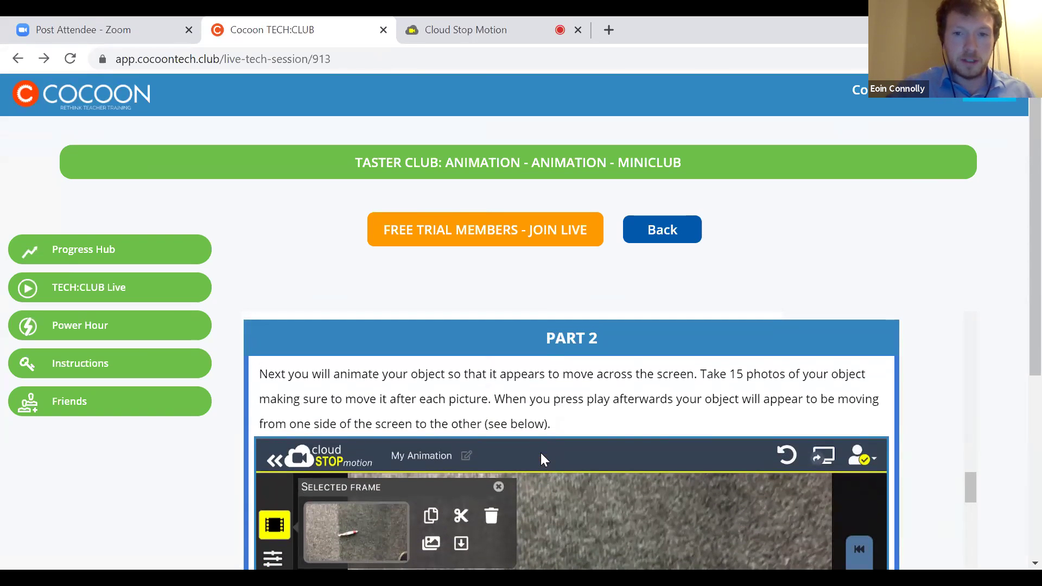
{"action": "scroll", "coordinate": [541, 454], "scroll_direction": "down", "scroll_amount": 1}
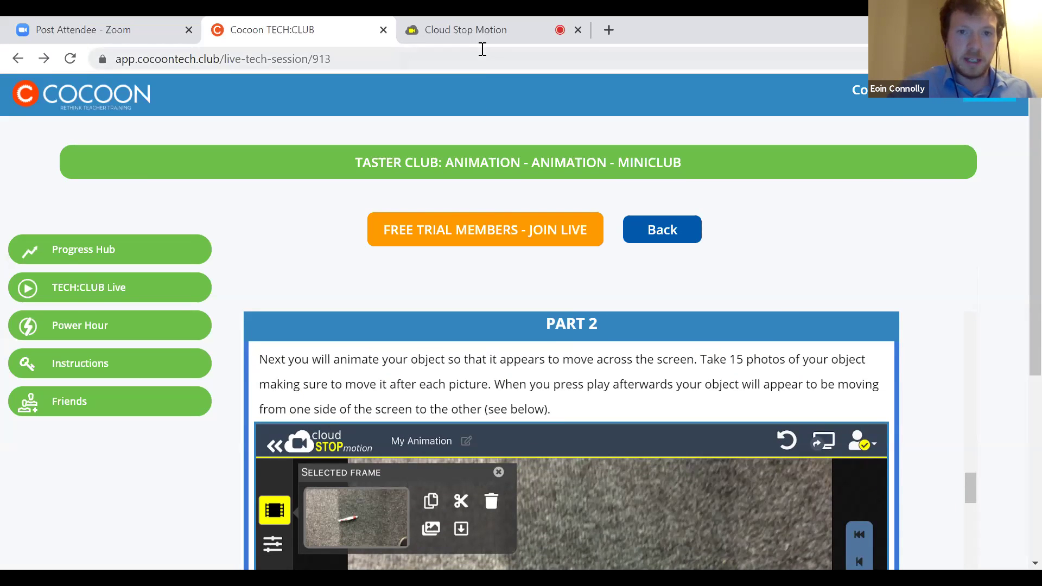
Step: Go back to the Cloud Stop Motion editor holding the single toy car frame
{"action": "left_click", "coordinate": [467, 33]}
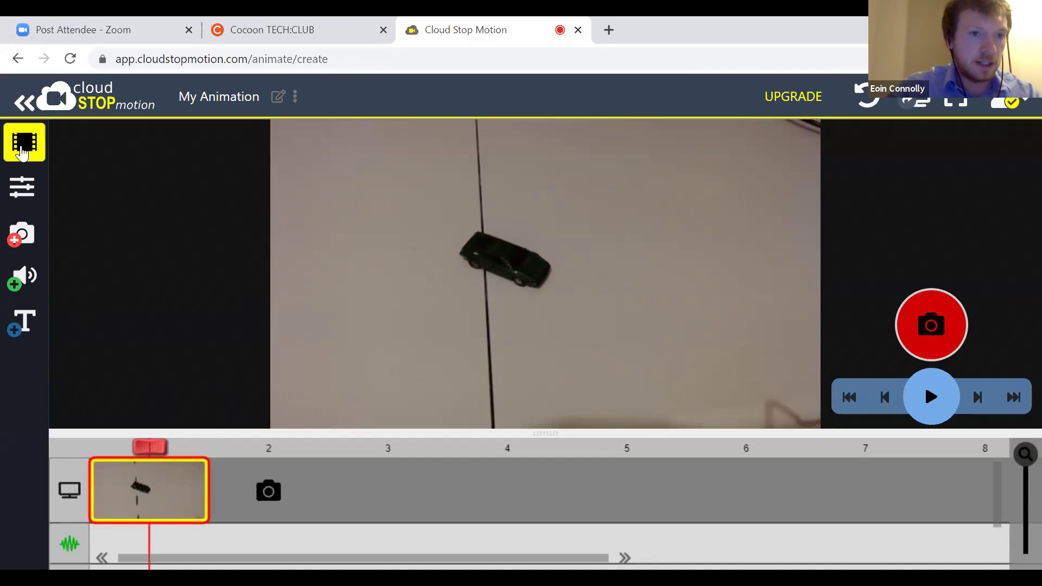
Step: Remove the existing frame using the Selected Frame trash button
{"action": "left_click", "coordinate": [22, 151]}
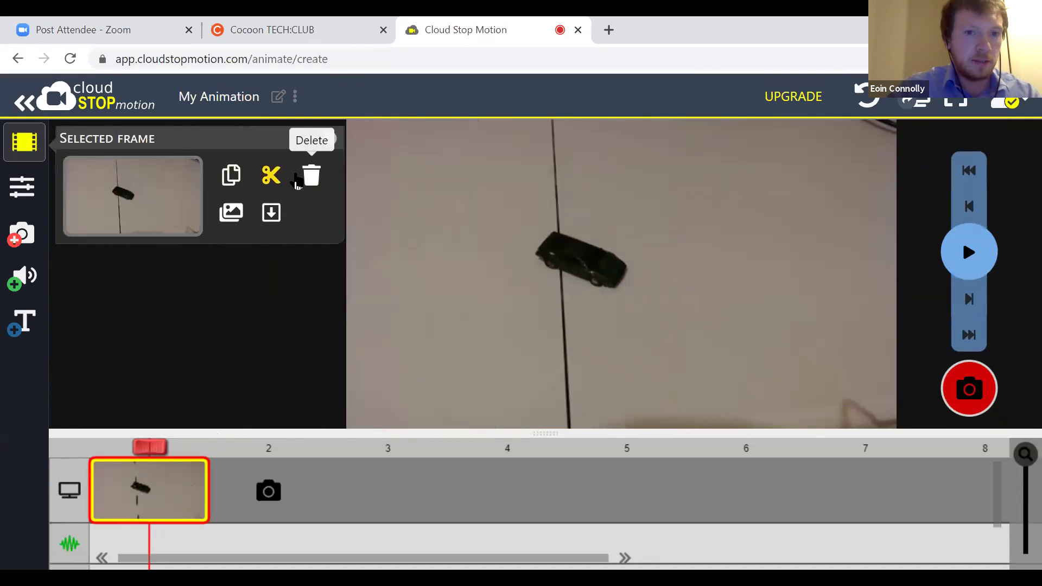
{"action": "left_click", "coordinate": [308, 179]}
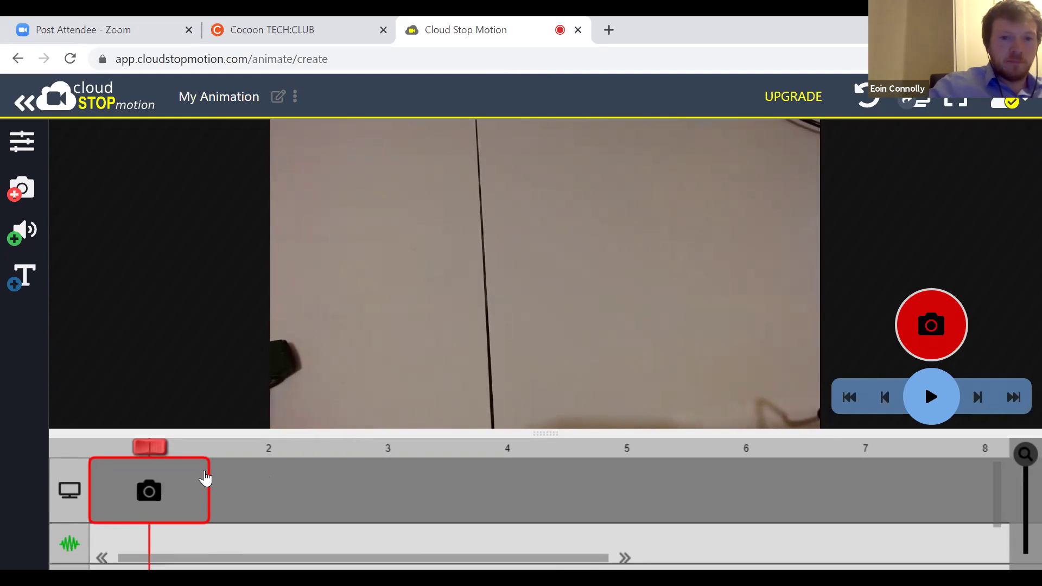
Step: Capture a frame after each nudge as the toy car advances from the left edge toward the centre line
{"action": "left_click", "coordinate": [946, 326]}
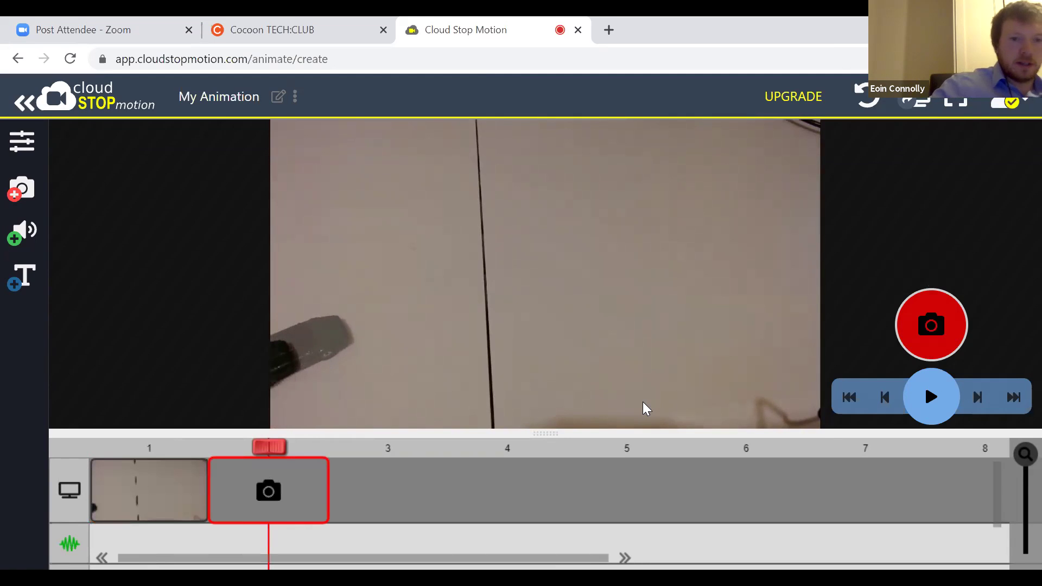
{"action": "left_click", "coordinate": [937, 325]}
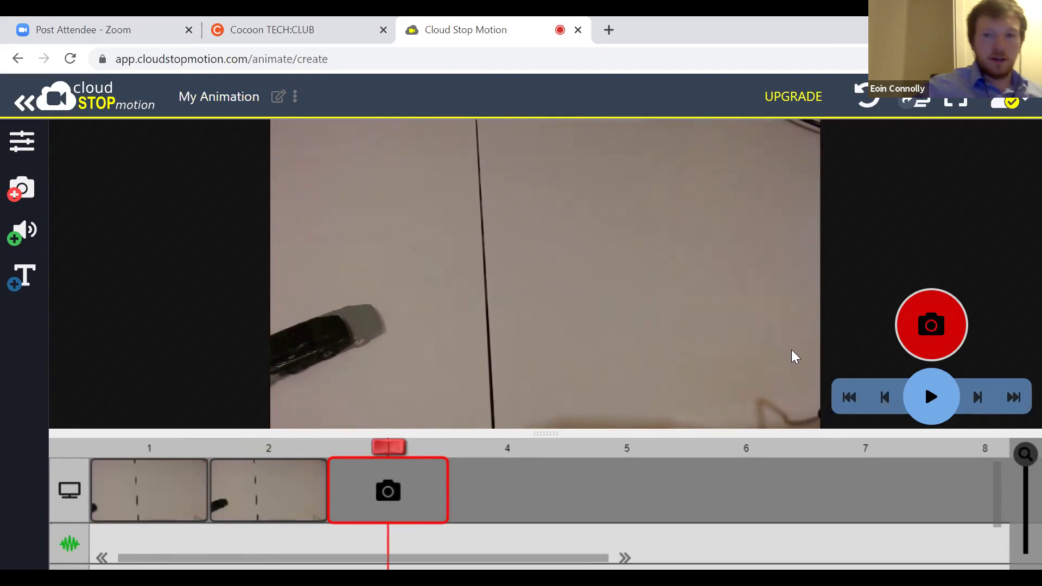
{"action": "left_click", "coordinate": [932, 325]}
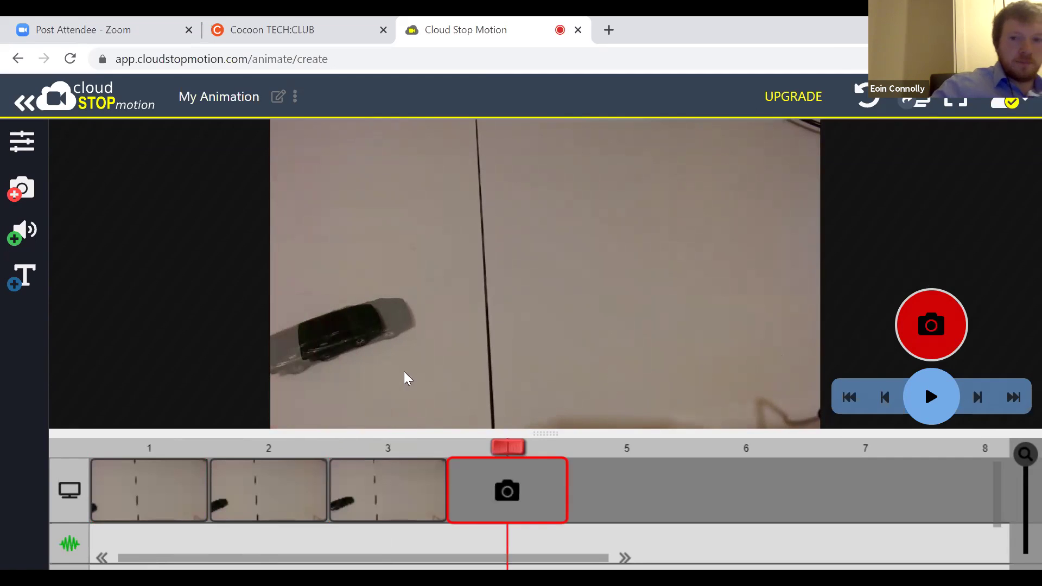
{"action": "left_click", "coordinate": [930, 327]}
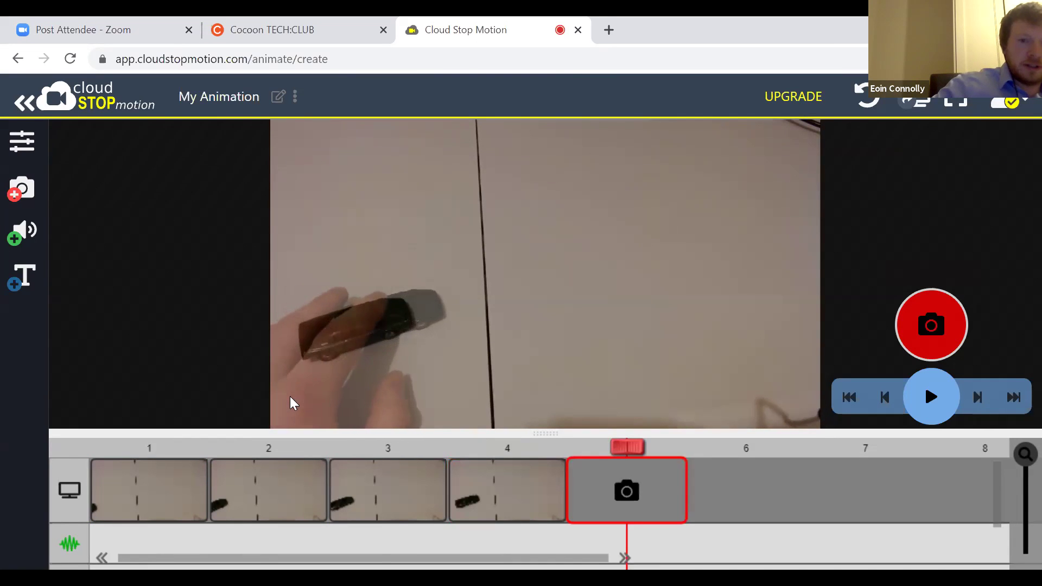
{"action": "left_click", "coordinate": [947, 341]}
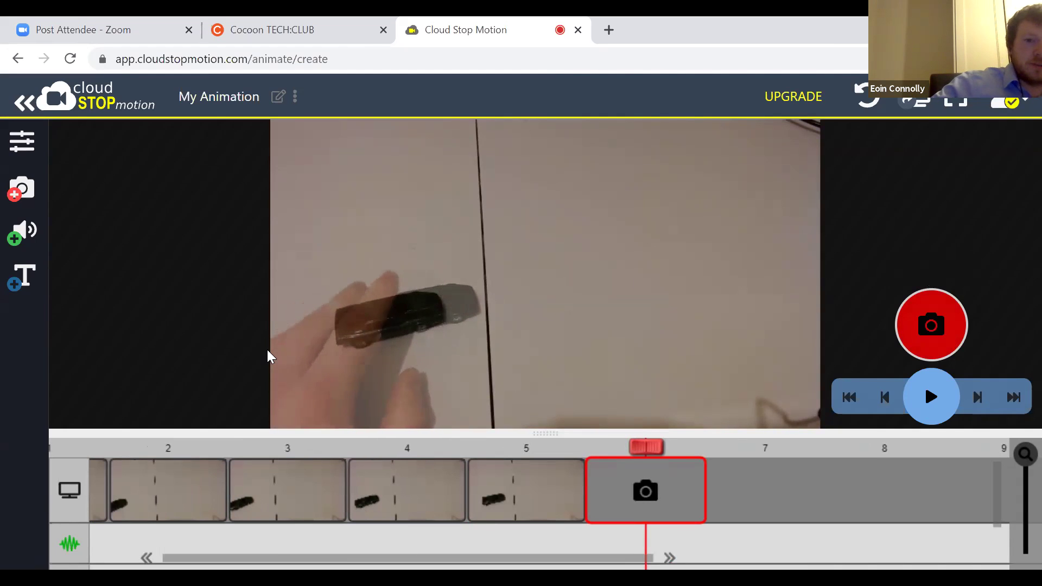
{"action": "left_click", "coordinate": [942, 349]}
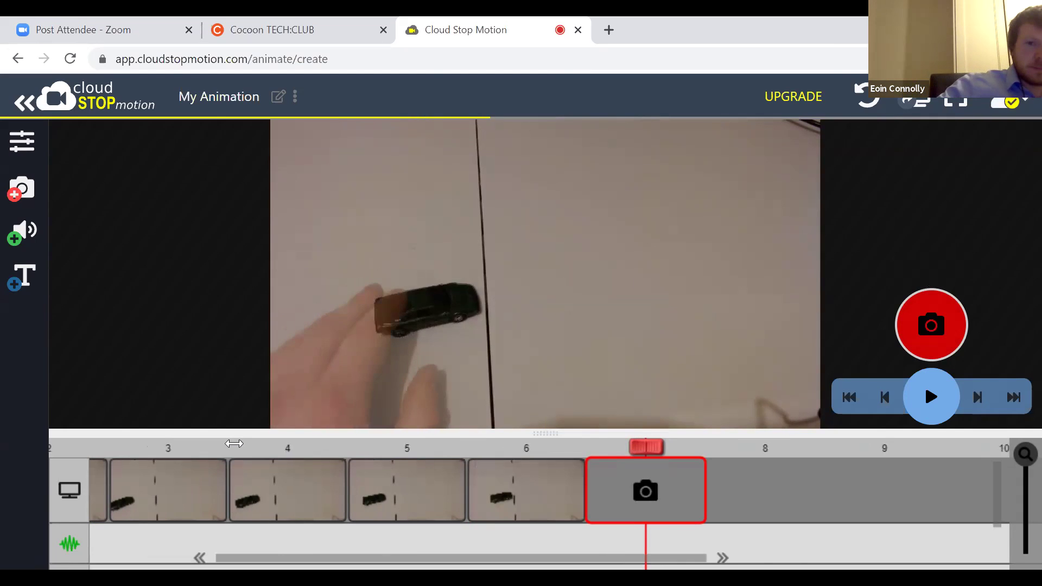
{"action": "left_click", "coordinate": [931, 326]}
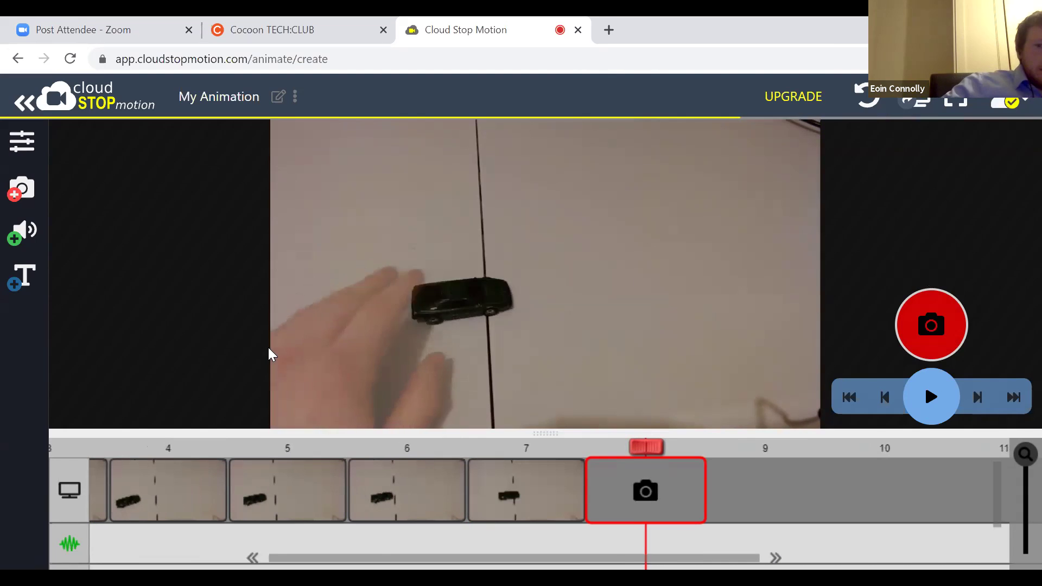
{"action": "left_click", "coordinate": [931, 326]}
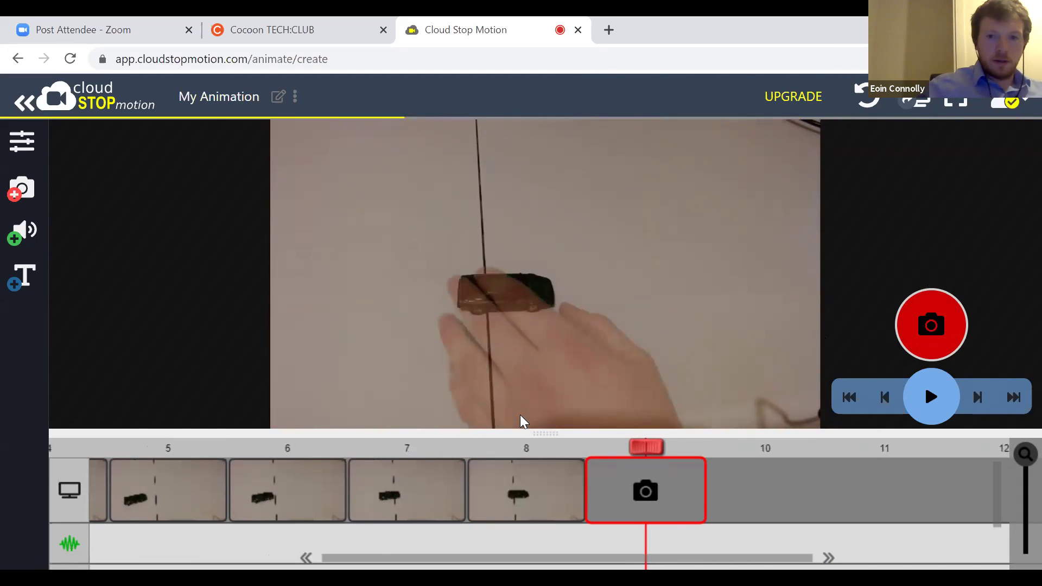
Step: Capture frames of the car crossing the centre line toward the lower right, bringing the timeline to 16 frames
{"action": "left_click", "coordinate": [922, 335]}
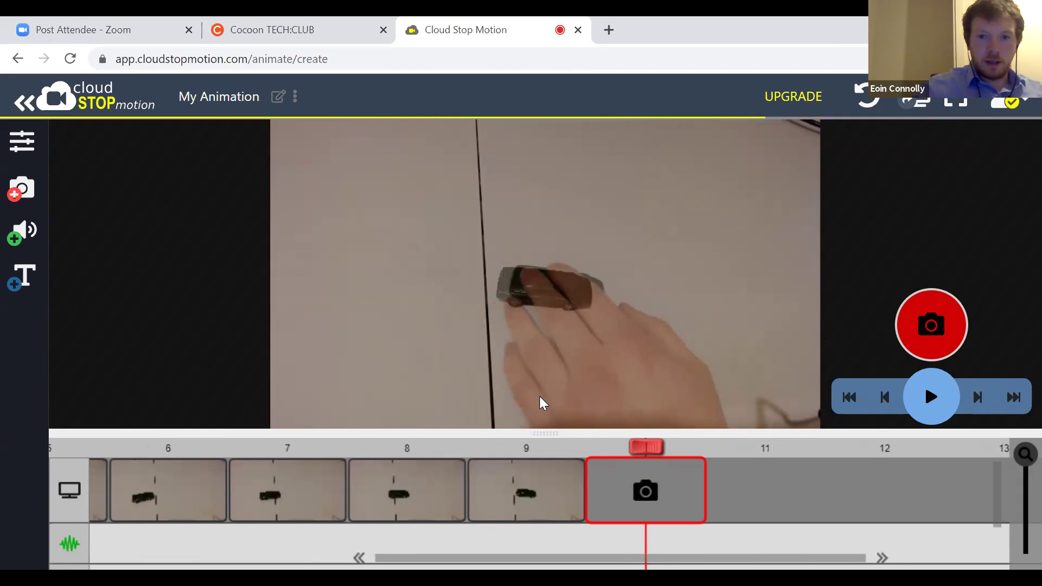
{"action": "left_click", "coordinate": [931, 325]}
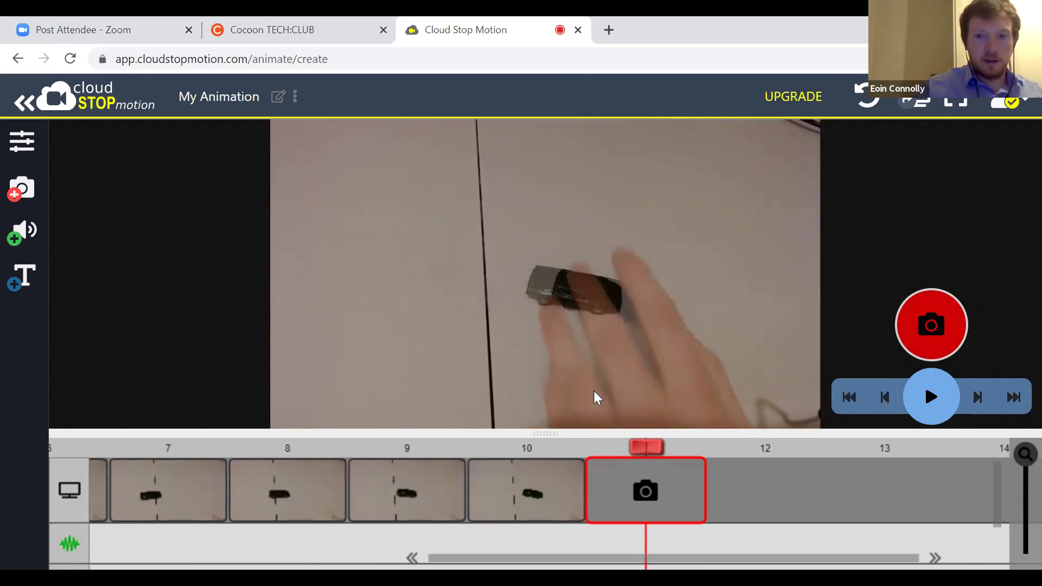
{"action": "left_click", "coordinate": [925, 328]}
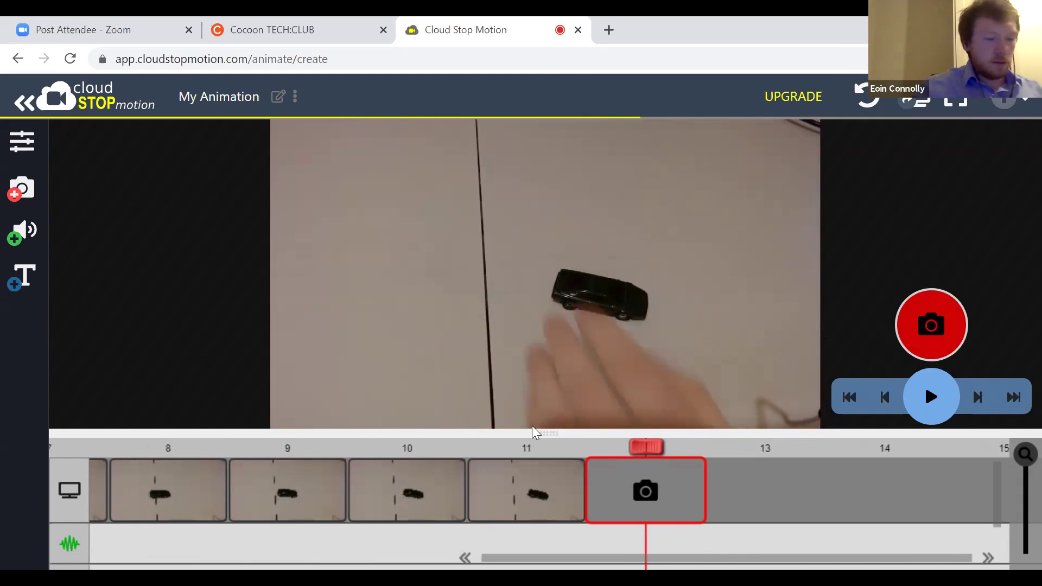
{"action": "left_click", "coordinate": [932, 346]}
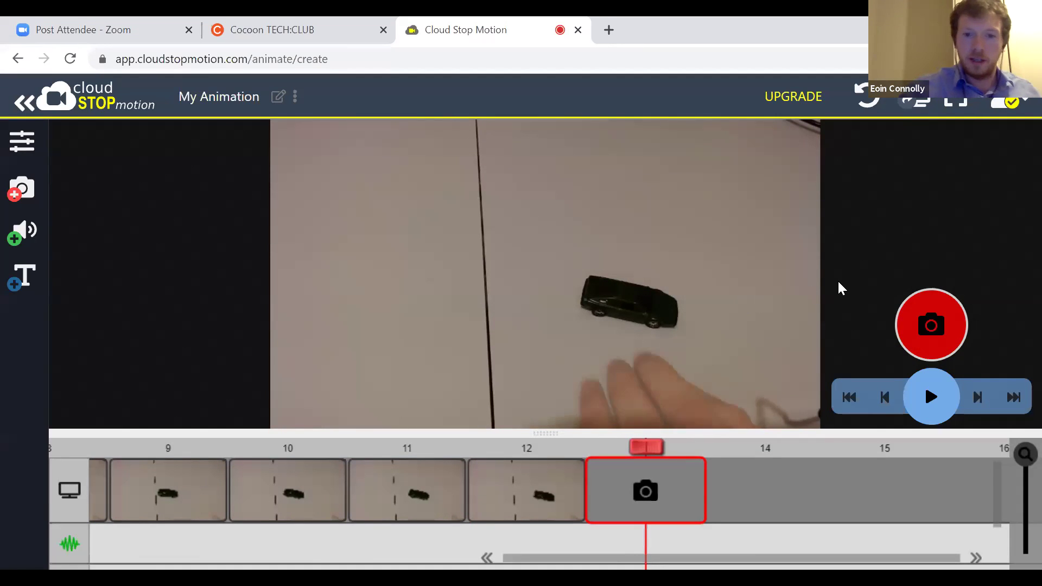
{"action": "left_click", "coordinate": [964, 332]}
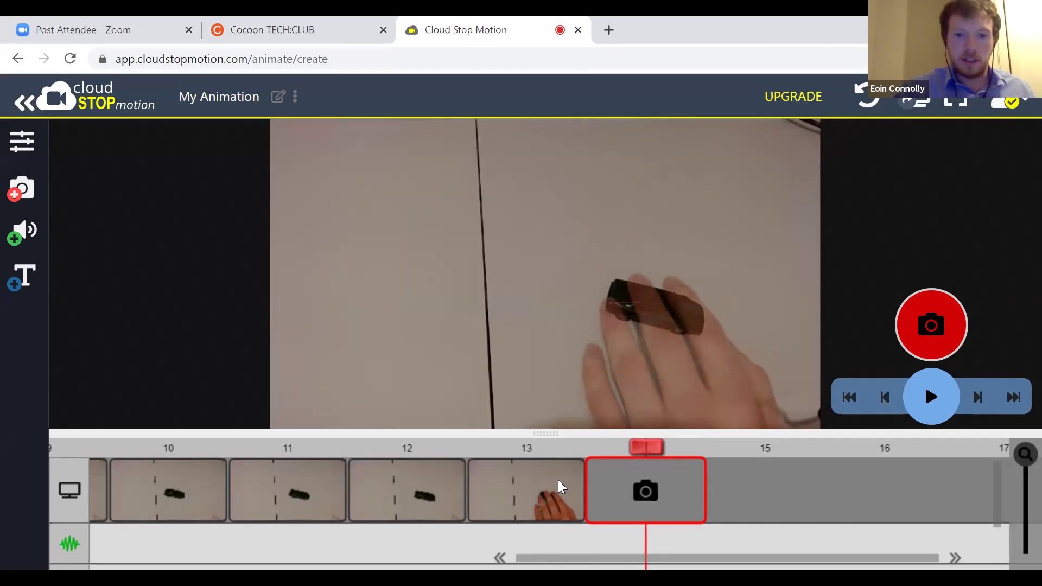
{"action": "left_click", "coordinate": [931, 328]}
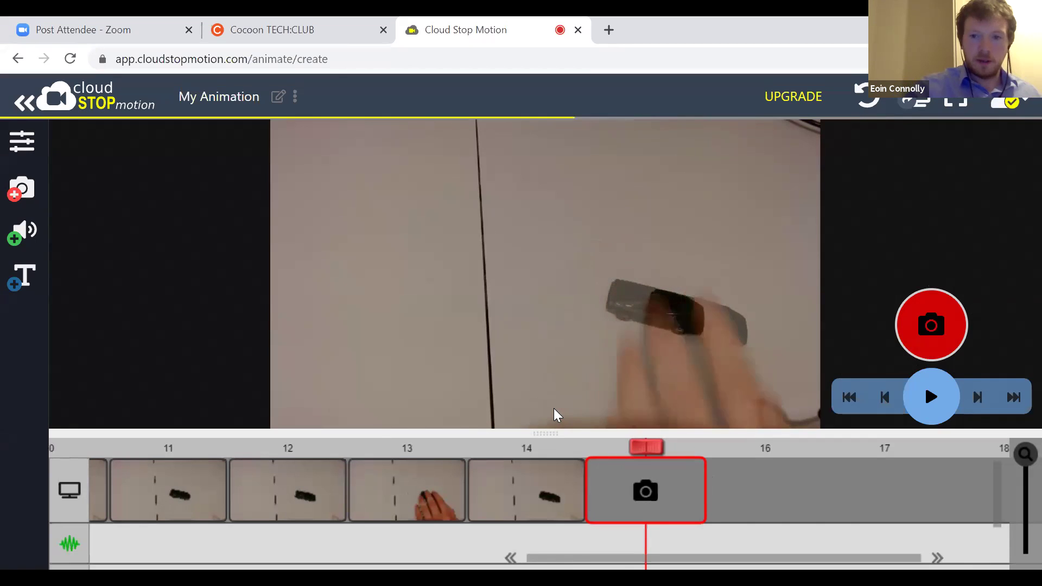
{"action": "left_click", "coordinate": [910, 315]}
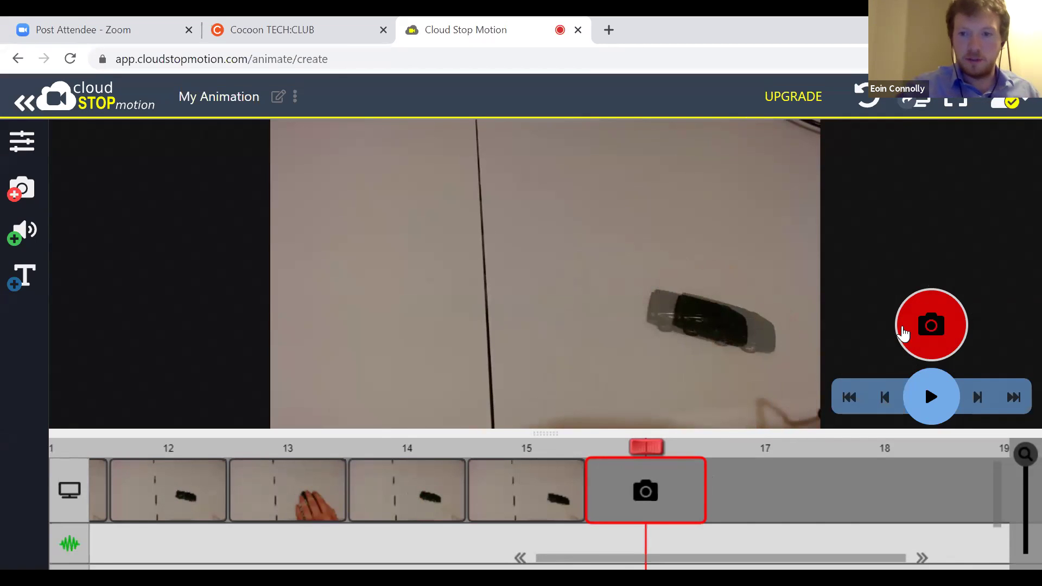
{"action": "left_click", "coordinate": [945, 335]}
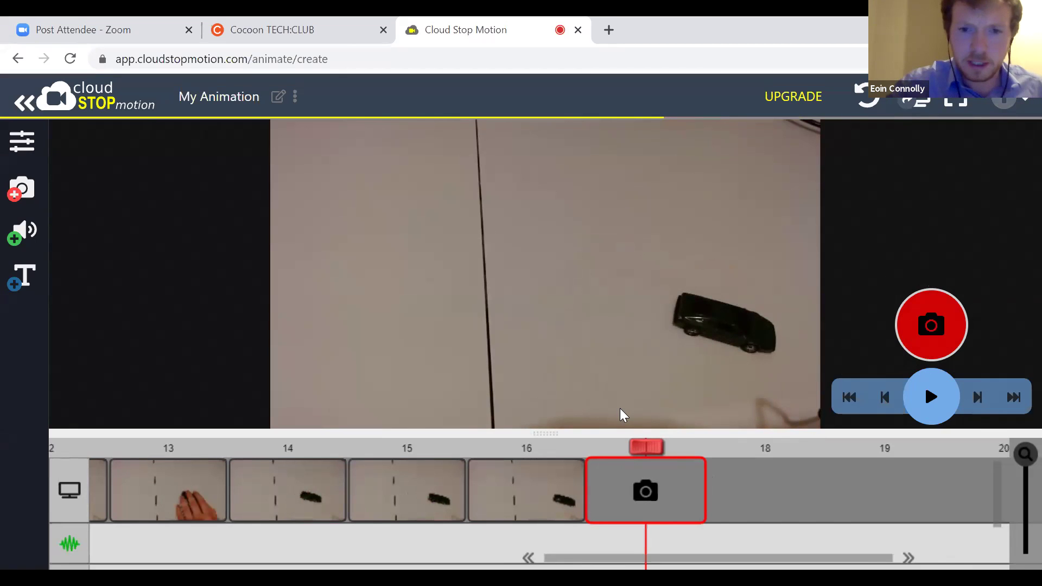
{"action": "scroll", "coordinate": [626, 501], "scroll_direction": "left", "scroll_amount": 10}
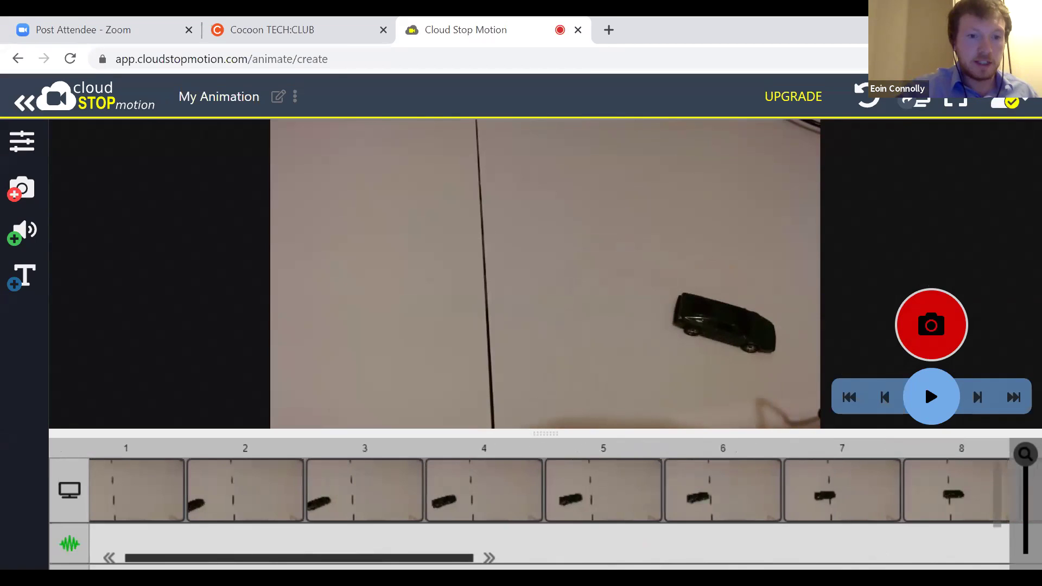
Step: Replay the 16-frame car animation from frame 1, then bring up the Cocoon TECH:CLUB lesson
{"action": "scroll", "coordinate": [627, 500], "scroll_direction": "right", "scroll_amount": 10}
{"action": "scroll", "coordinate": [627, 500], "scroll_direction": "right", "scroll_amount": 3}
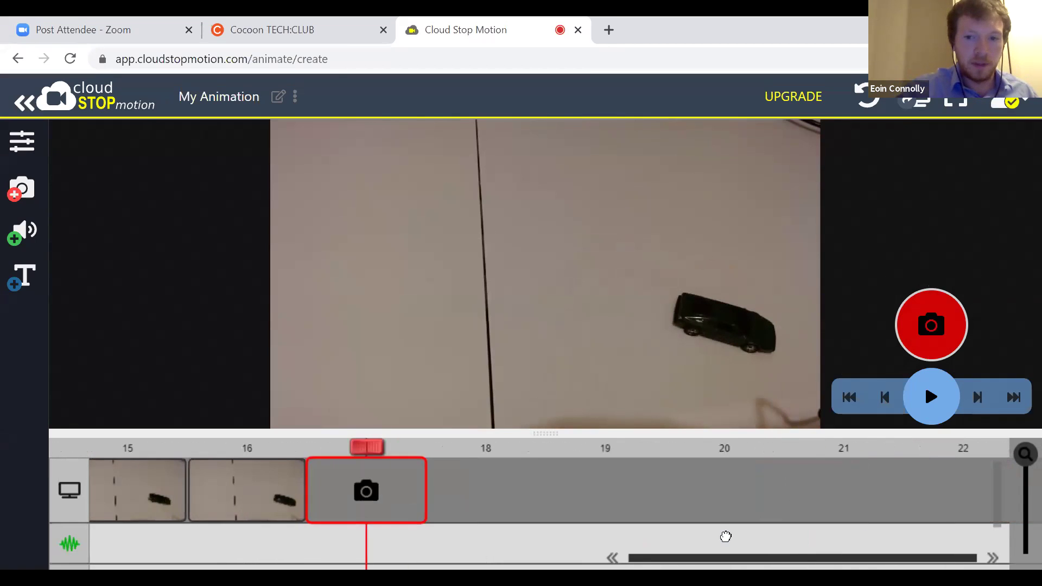
{"action": "scroll", "coordinate": [626, 500], "scroll_direction": "left", "scroll_amount": 14}
{"action": "scroll", "coordinate": [651, 521], "scroll_direction": "right", "scroll_amount": 14}
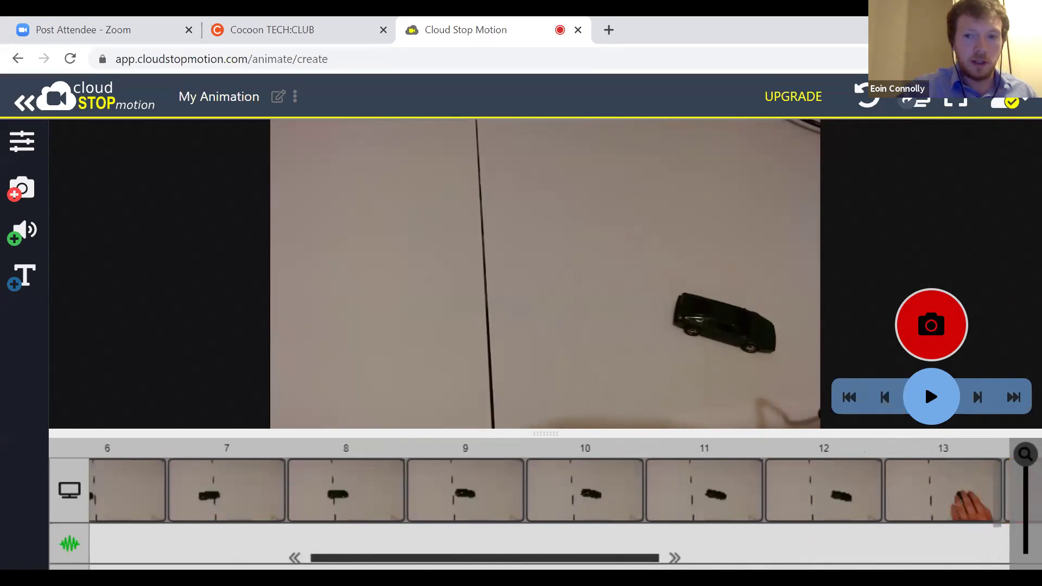
{"action": "left_click", "coordinate": [851, 398]}
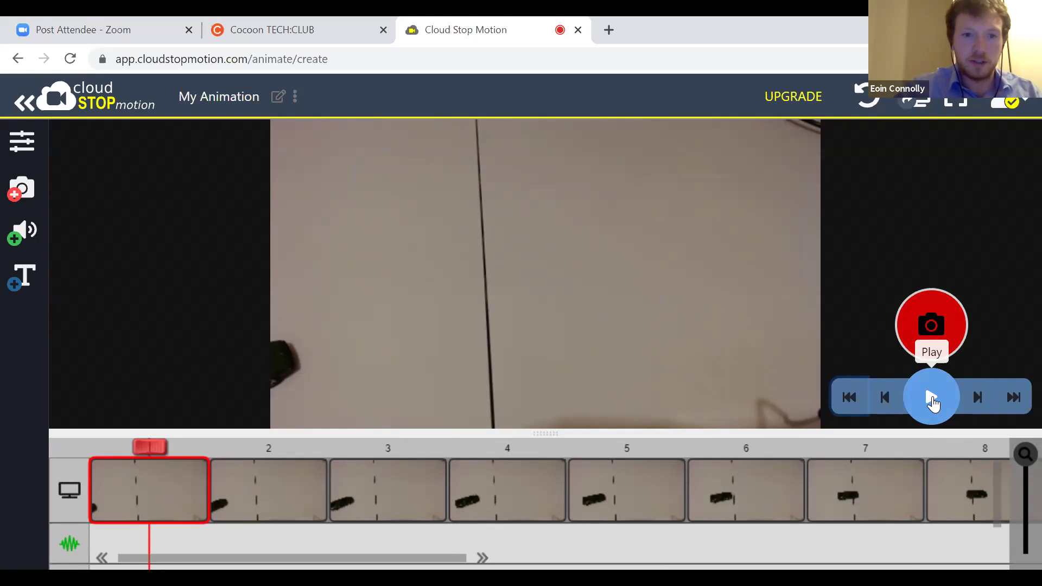
{"action": "left_click", "coordinate": [932, 401]}
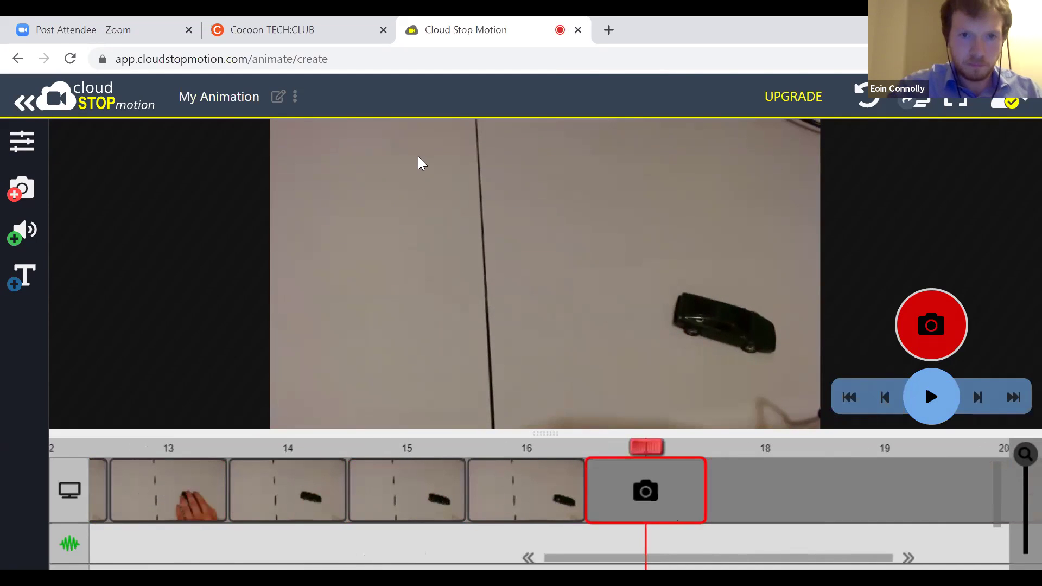
{"action": "left_click", "coordinate": [302, 27]}
{"action": "scroll", "coordinate": [490, 374], "scroll_direction": "down", "scroll_amount": 6}
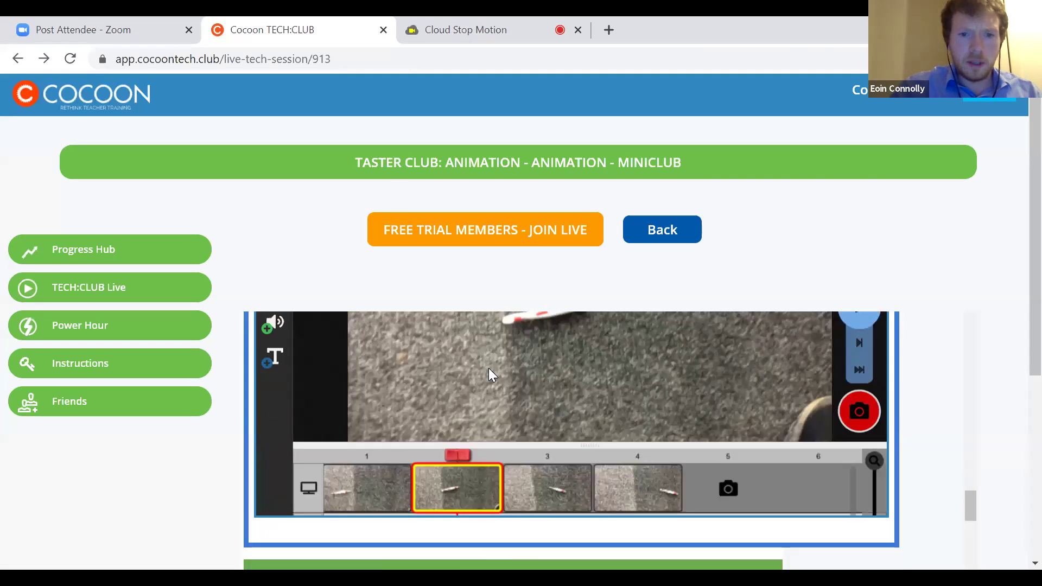
Step: Scroll the lesson to the example pen timeline, then return to the Cloud Stop Motion tab
{"action": "scroll", "coordinate": [491, 374], "scroll_direction": "up", "scroll_amount": 3}
{"action": "scroll", "coordinate": [490, 374], "scroll_direction": "up", "scroll_amount": 1}
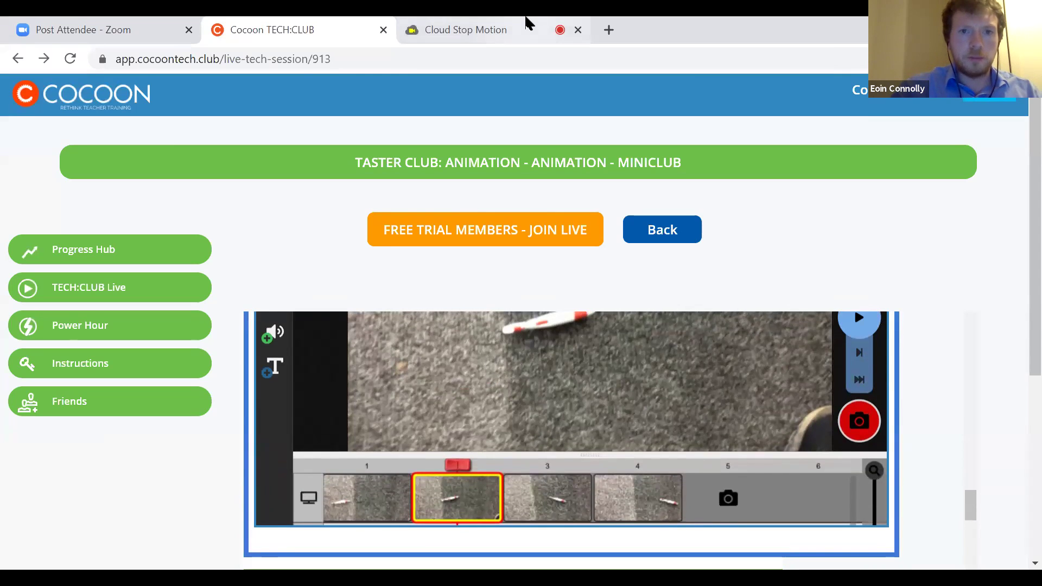
{"action": "left_click", "coordinate": [525, 26]}
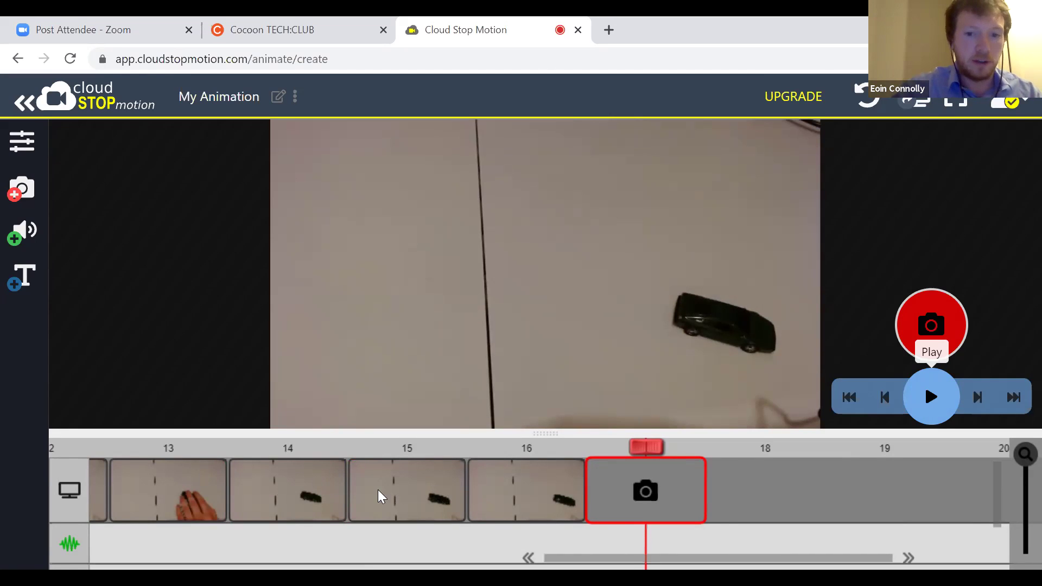
Step: Delete frame 13, the shot with the hand in view, from the timeline
{"action": "scroll", "coordinate": [380, 497], "scroll_direction": "up", "scroll_amount": 6}
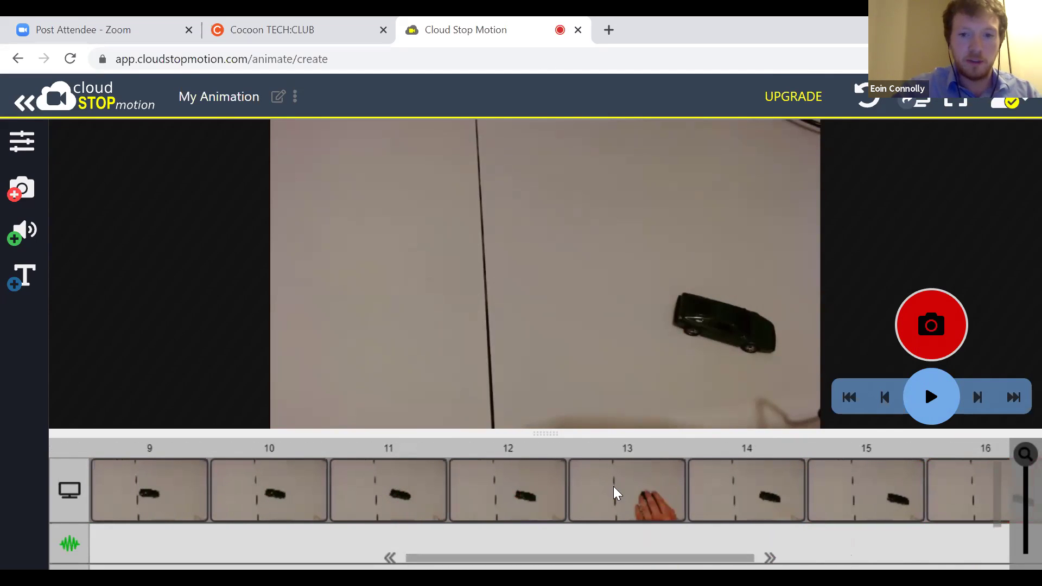
{"action": "left_click", "coordinate": [651, 482]}
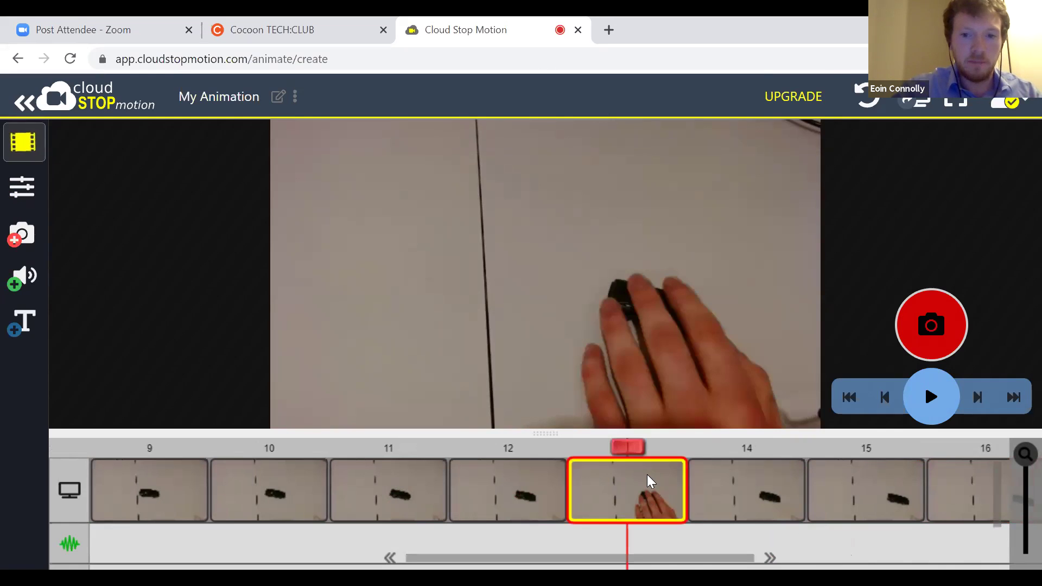
{"action": "left_click", "coordinate": [24, 152]}
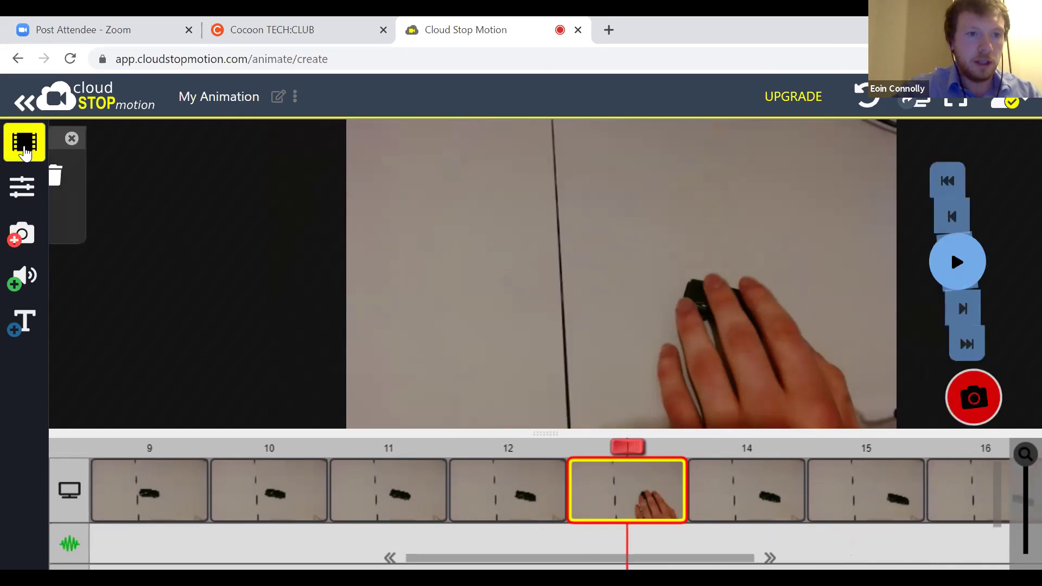
{"action": "left_click", "coordinate": [310, 174]}
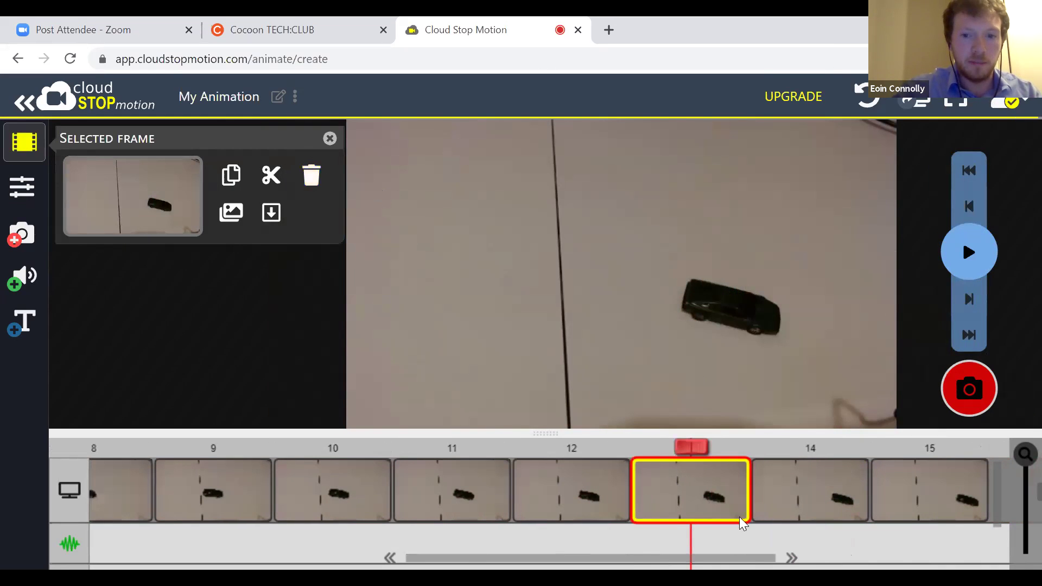
Step: Play the 15-frame toy car animation from frame 1 three times to check the motion
{"action": "scroll", "coordinate": [647, 558], "scroll_direction": "up", "scroll_amount": 10}
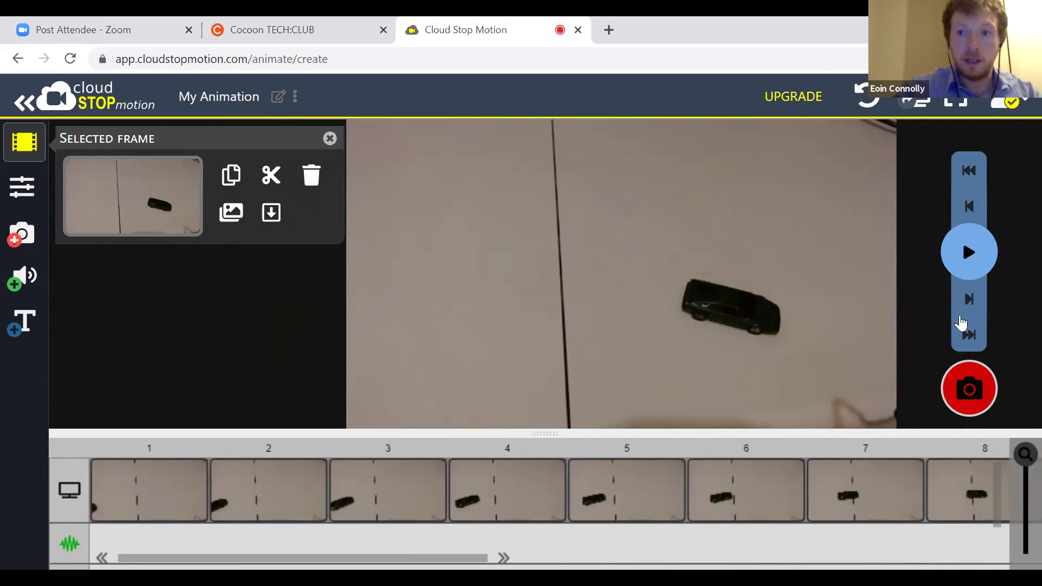
{"action": "left_click", "coordinate": [961, 323]}
{"action": "left_click", "coordinate": [972, 255]}
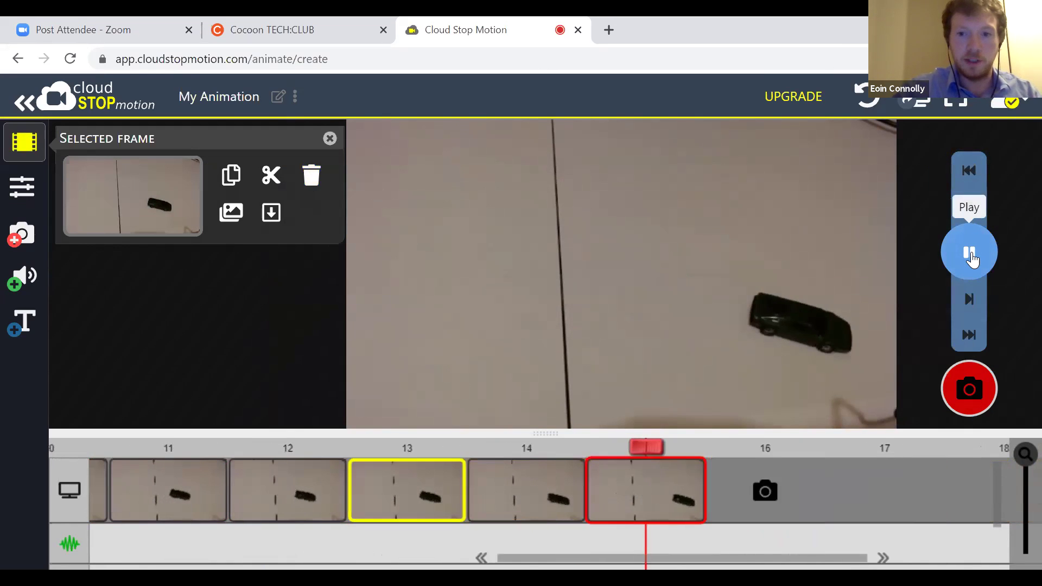
{"action": "left_click", "coordinate": [970, 254]}
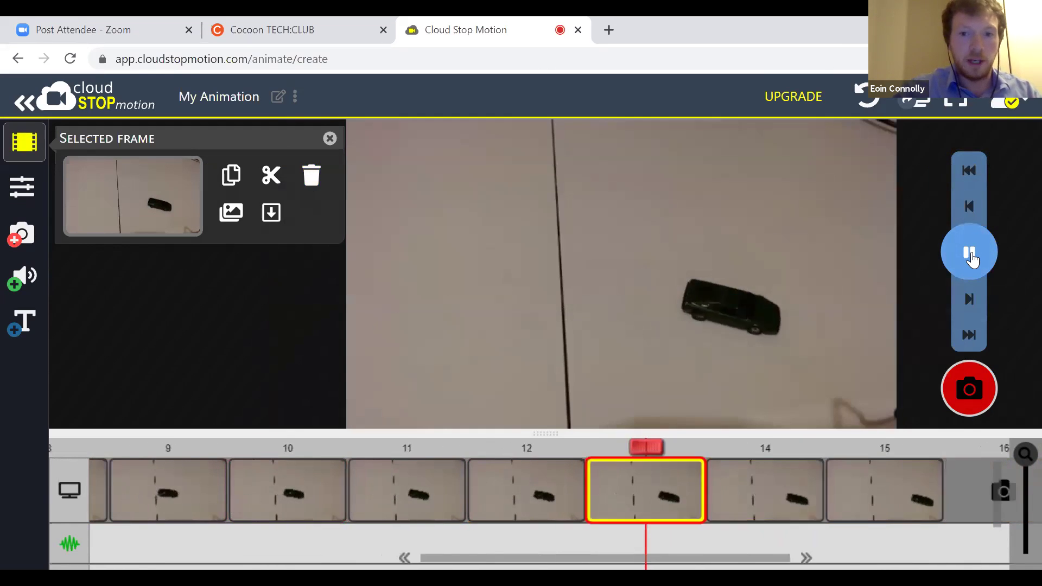
{"action": "left_click", "coordinate": [971, 255]}
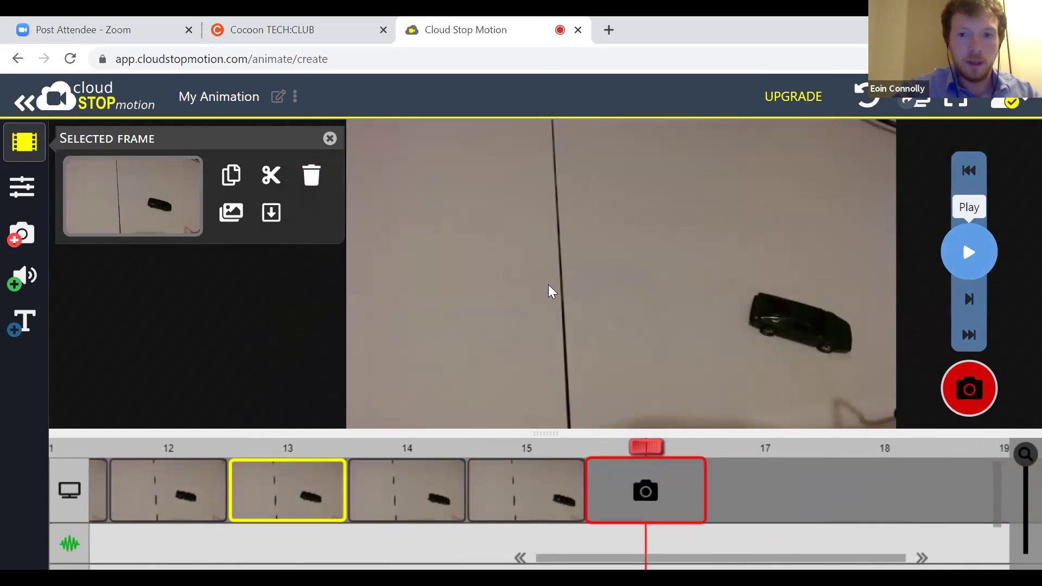
{"action": "left_click", "coordinate": [350, 20]}
{"action": "scroll", "coordinate": [547, 398], "scroll_direction": "down", "scroll_amount": 3}
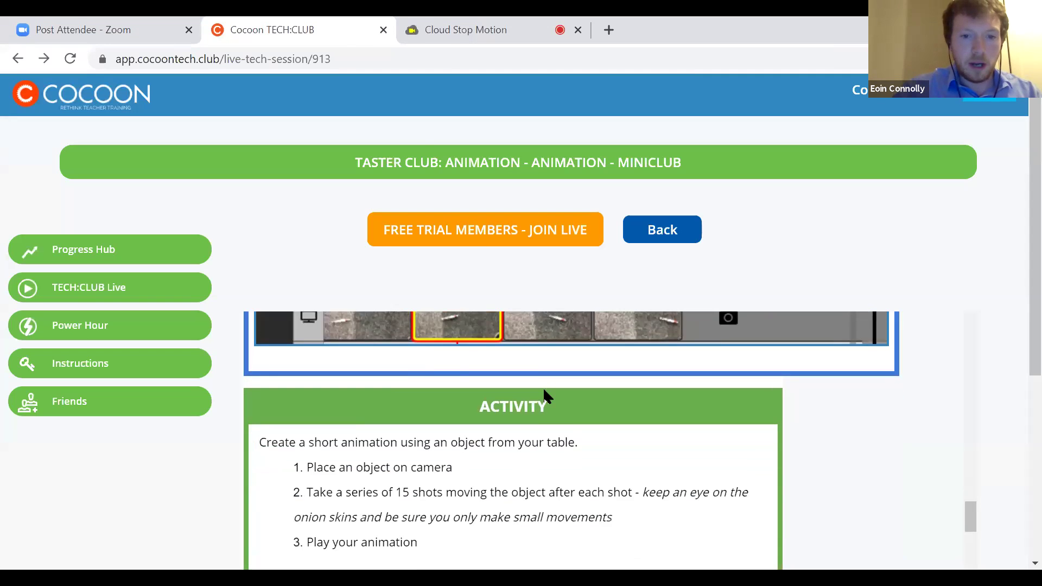
{"action": "scroll", "coordinate": [544, 392], "scroll_direction": "down", "scroll_amount": 2}
{"action": "scroll", "coordinate": [545, 392], "scroll_direction": "down", "scroll_amount": 1}
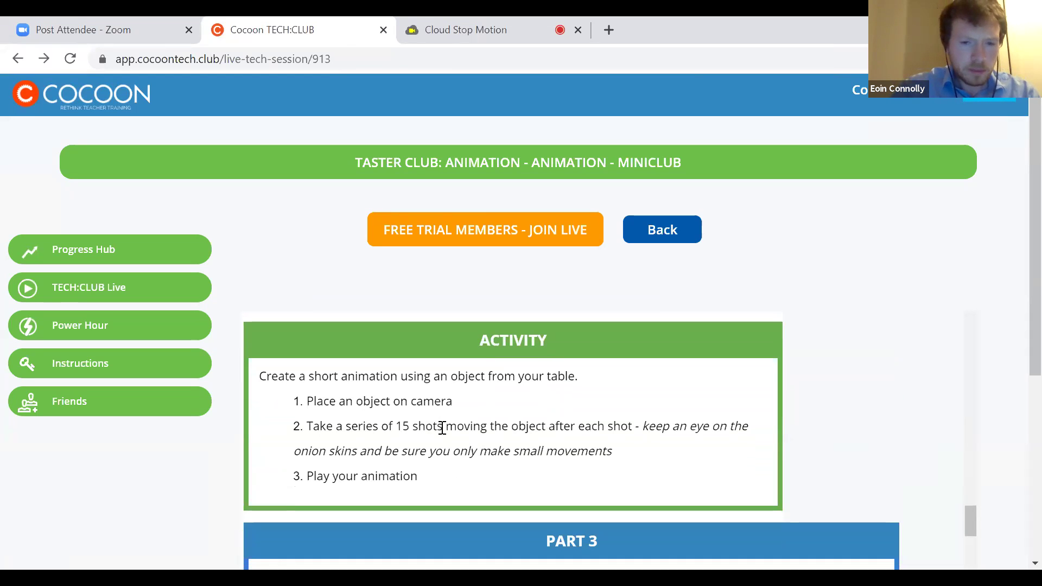
{"action": "left_click", "coordinate": [477, 27]}
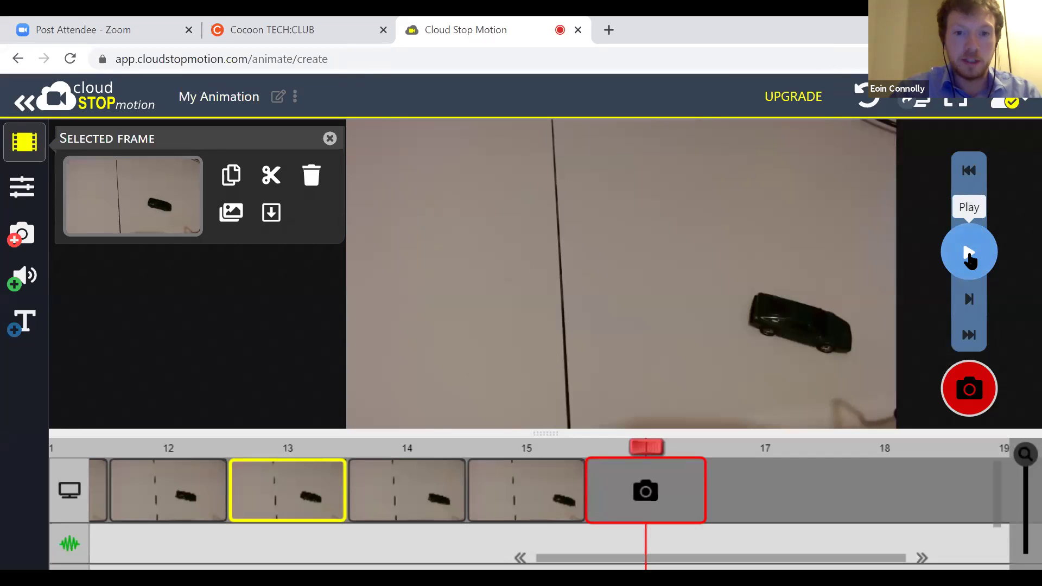
Step: Replay the 15-frame toy car animation five more times, then return to the Cocoon lesson page
{"action": "left_click", "coordinate": [969, 254]}
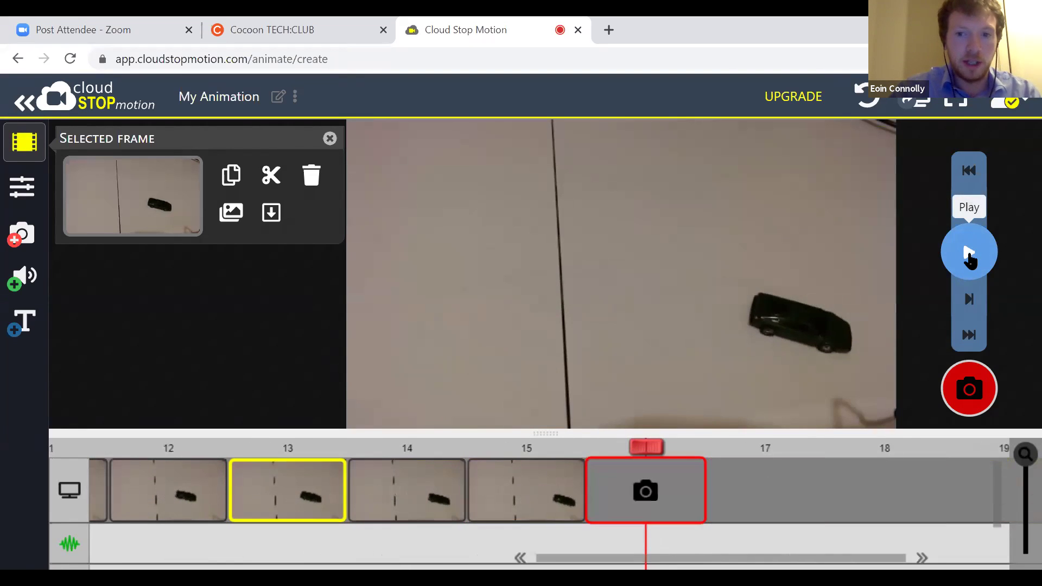
{"action": "left_click", "coordinate": [968, 254]}
{"action": "left_click", "coordinate": [969, 254]}
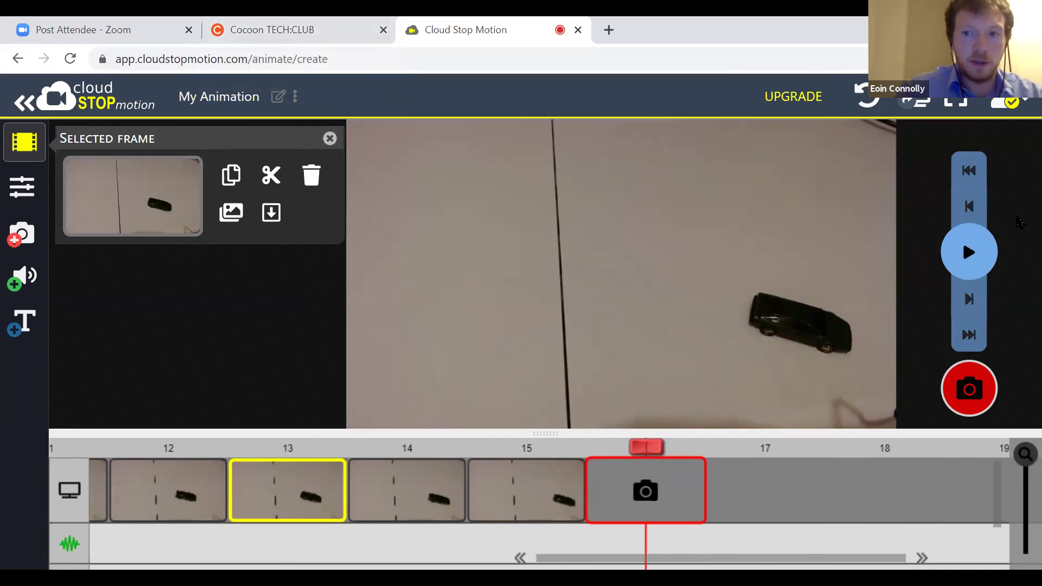
{"action": "left_click", "coordinate": [969, 252]}
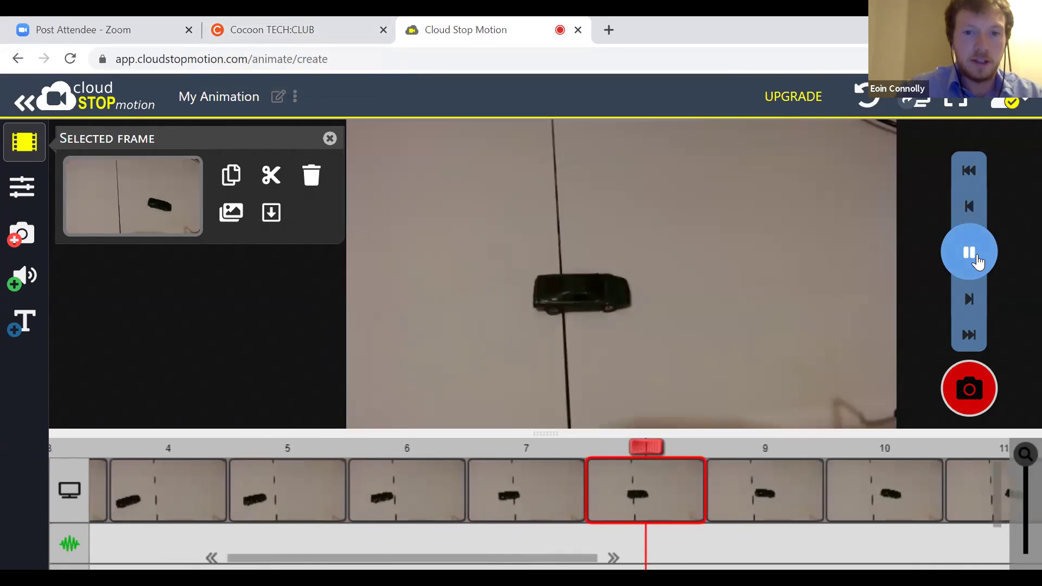
{"action": "left_click", "coordinate": [971, 255]}
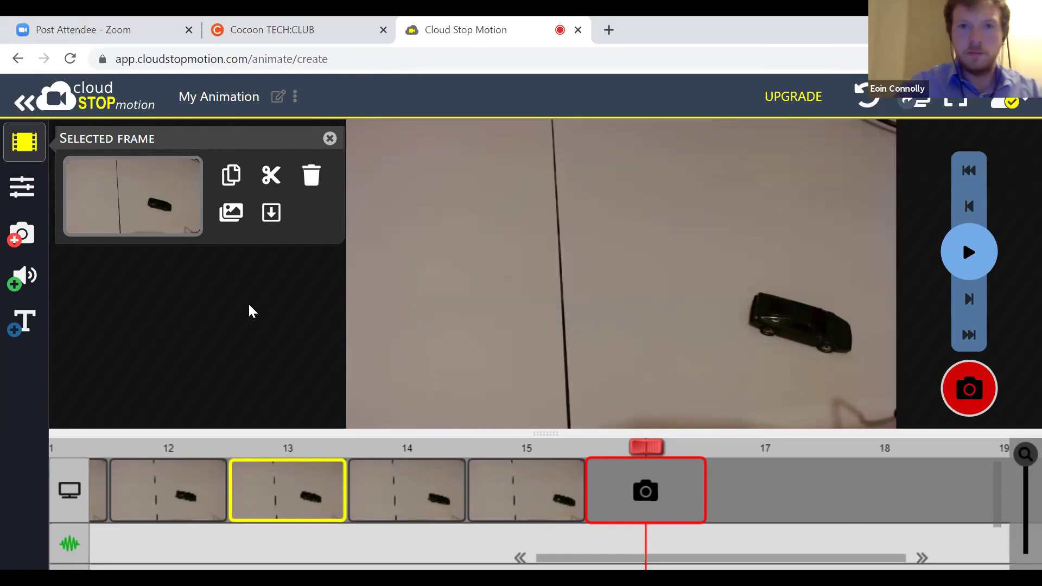
{"action": "left_click", "coordinate": [282, 27]}
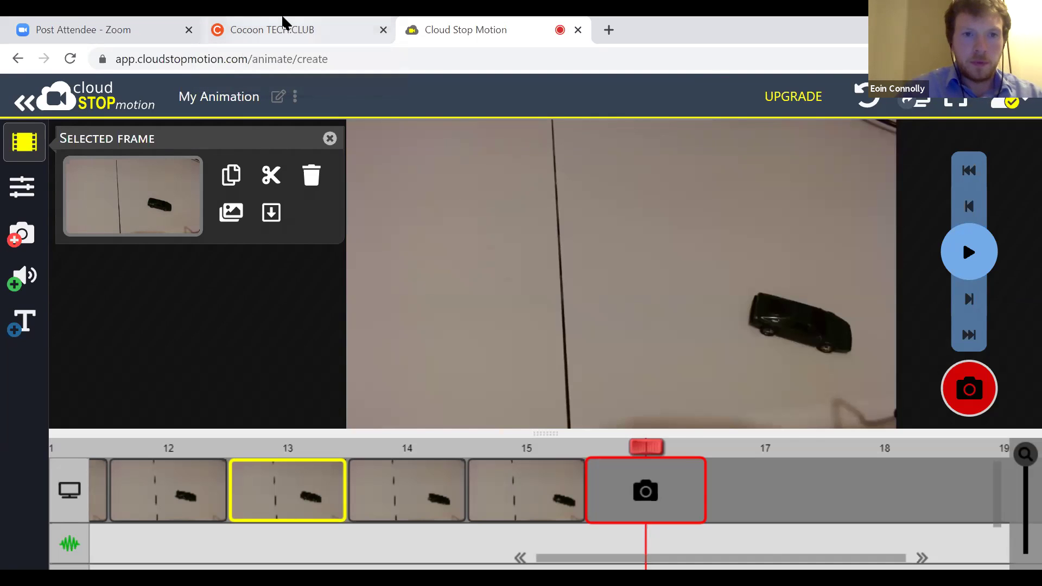
{"action": "scroll", "coordinate": [405, 315], "scroll_direction": "down", "scroll_amount": 1}
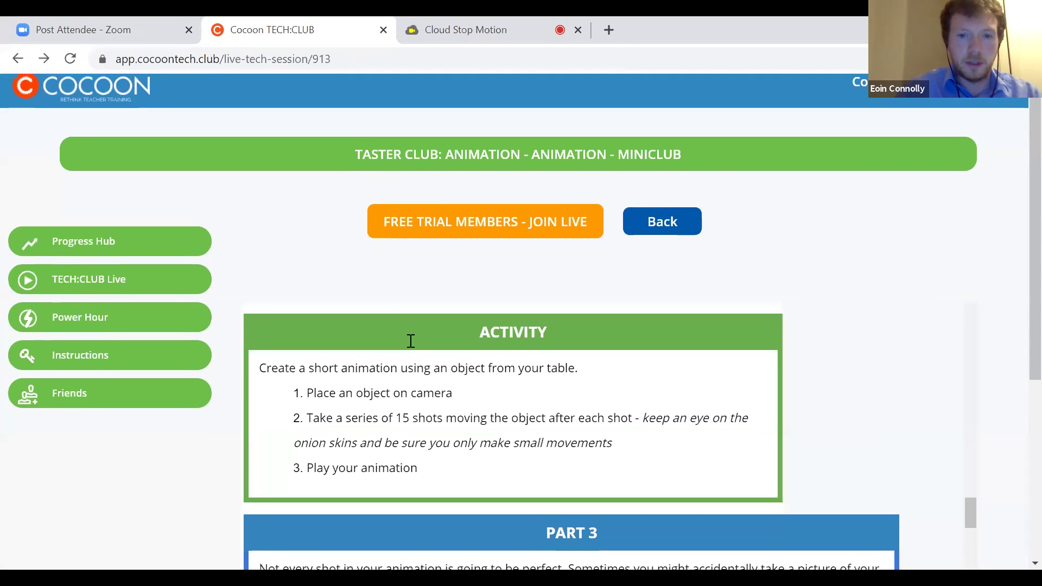
{"action": "scroll", "coordinate": [451, 425], "scroll_direction": "down", "scroll_amount": 1}
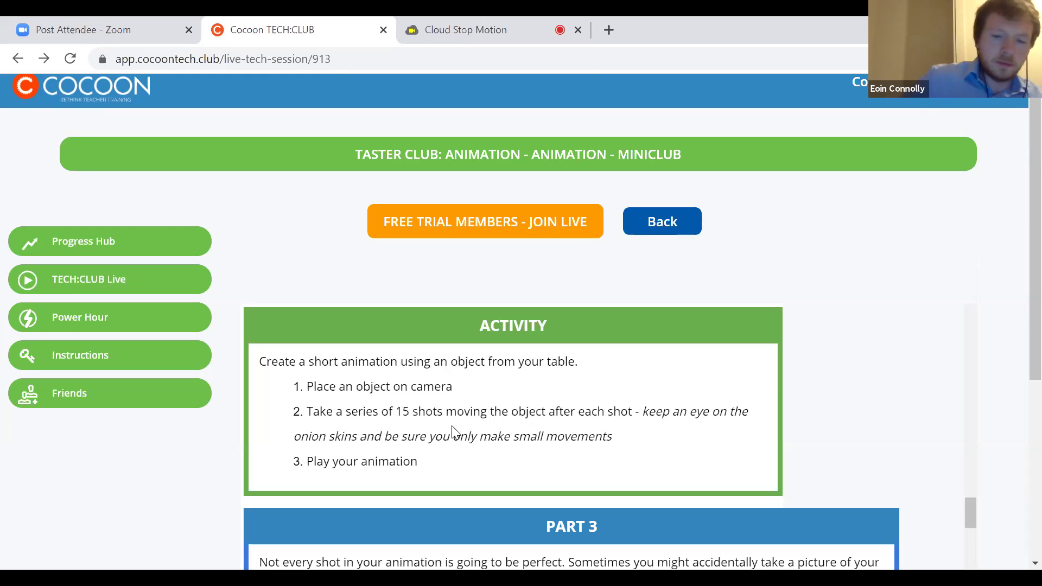
{"action": "scroll", "coordinate": [451, 426], "scroll_direction": "down", "scroll_amount": 1}
{"action": "scroll", "coordinate": [451, 426], "scroll_direction": "up", "scroll_amount": 1}
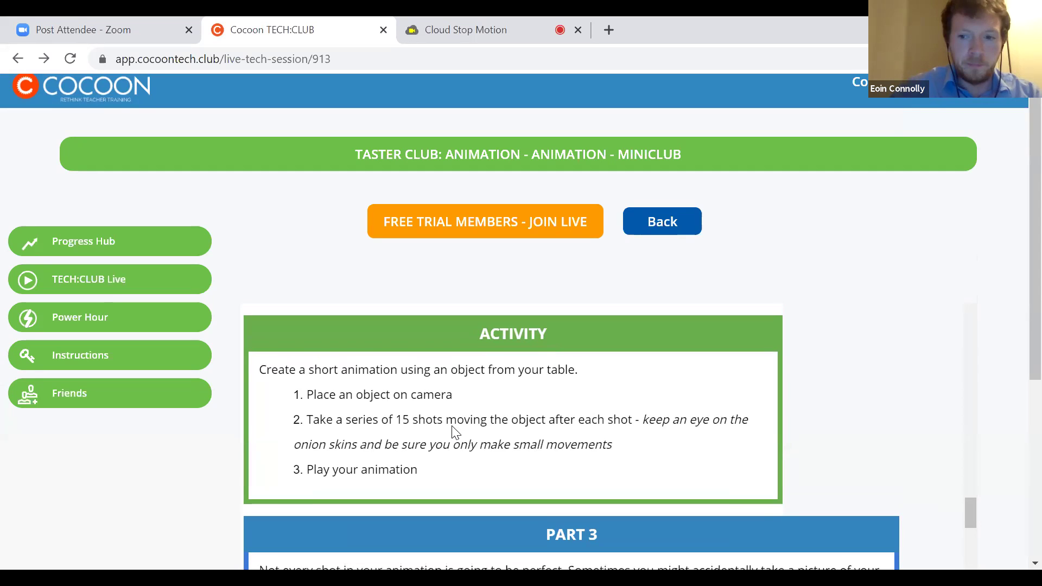
{"action": "scroll", "coordinate": [456, 432], "scroll_direction": "down", "scroll_amount": 1}
{"action": "scroll", "coordinate": [456, 433], "scroll_direction": "up", "scroll_amount": 1}
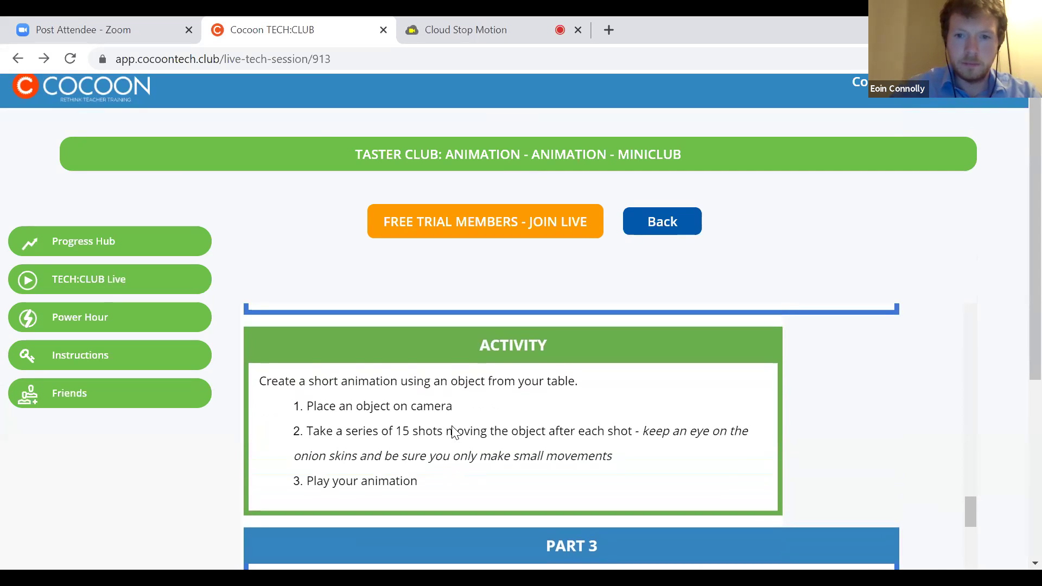
{"action": "scroll", "coordinate": [454, 433], "scroll_direction": "down", "scroll_amount": 1}
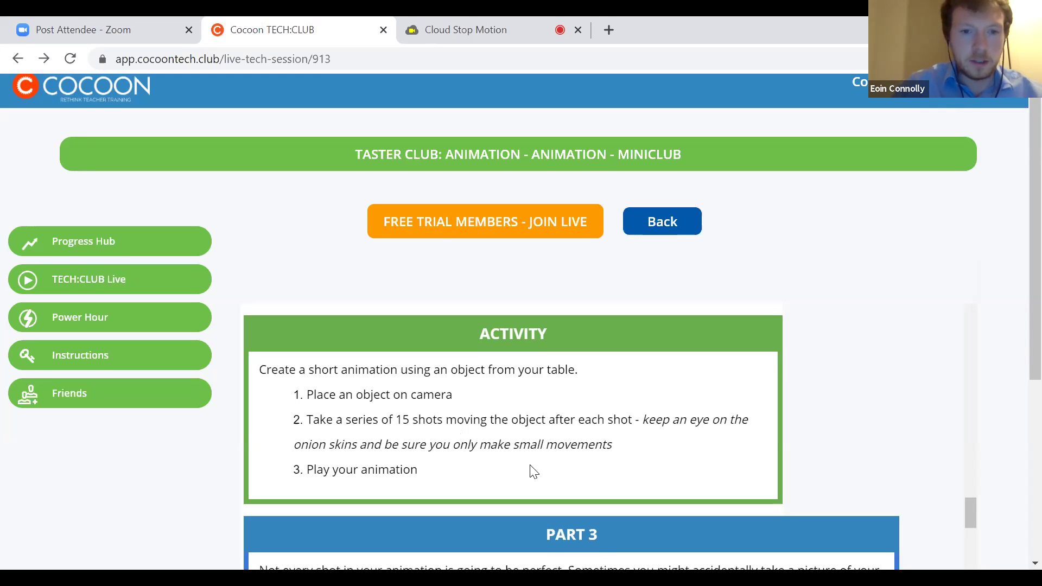
{"action": "scroll", "coordinate": [534, 472], "scroll_direction": "down", "scroll_amount": 1}
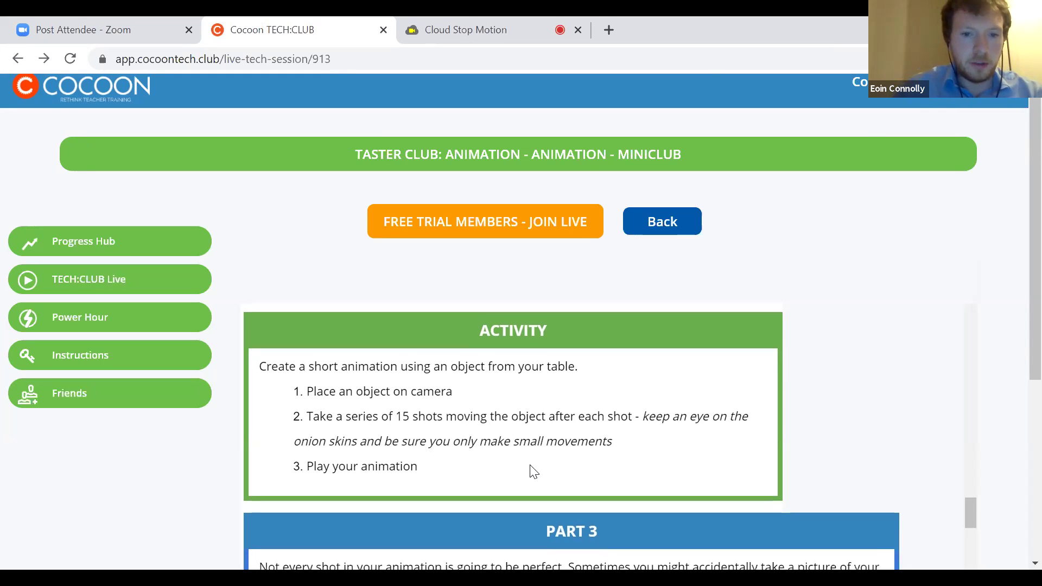
{"action": "scroll", "coordinate": [530, 466], "scroll_direction": "down", "scroll_amount": 3}
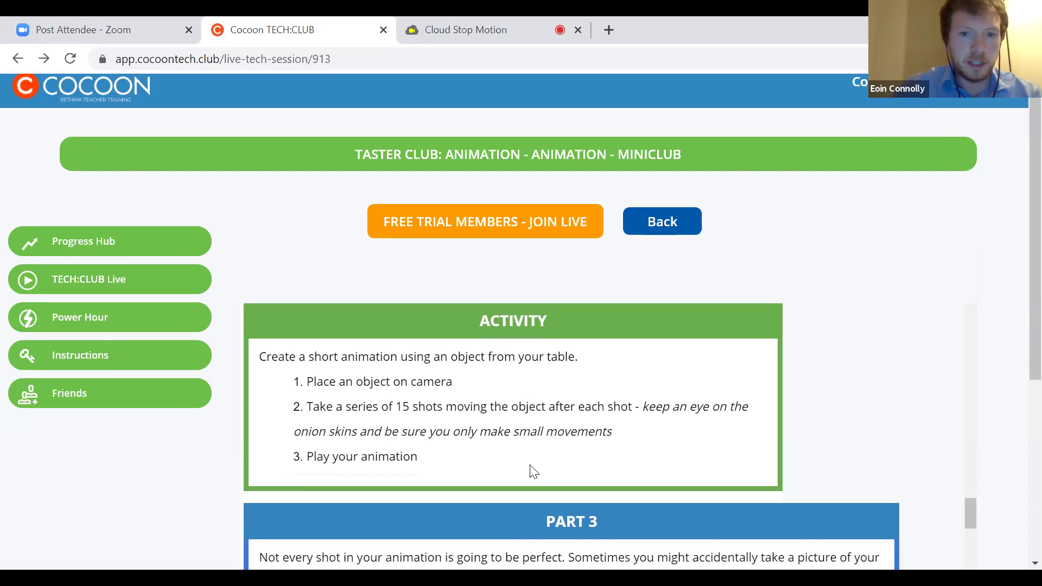
Step: Scroll down to PART 3, which covers deleting unwanted shots with the Selected Frame trash can
{"action": "scroll", "coordinate": [531, 466], "scroll_direction": "down", "scroll_amount": 3}
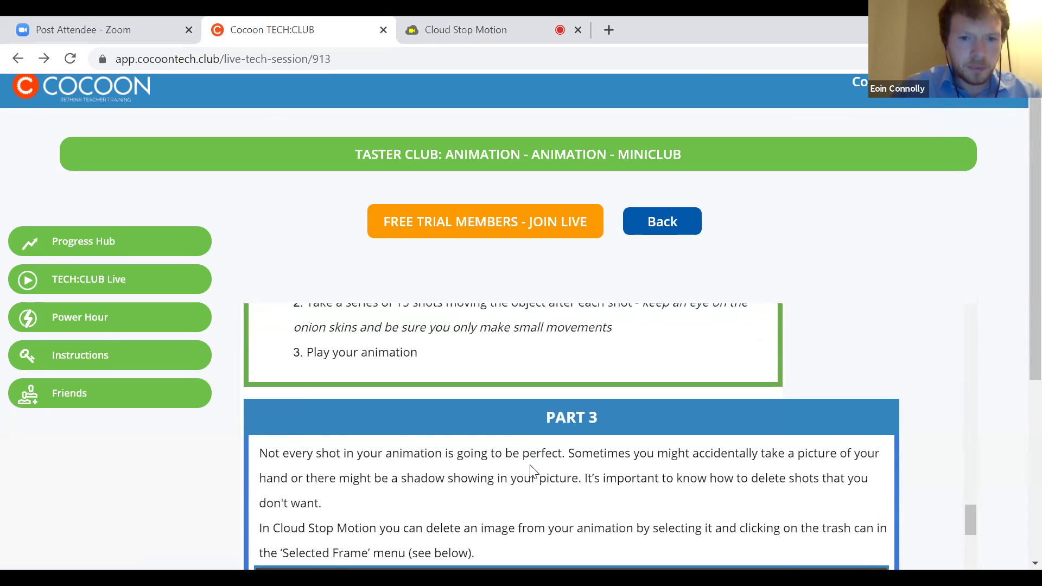
{"action": "scroll", "coordinate": [530, 466], "scroll_direction": "down", "scroll_amount": 1}
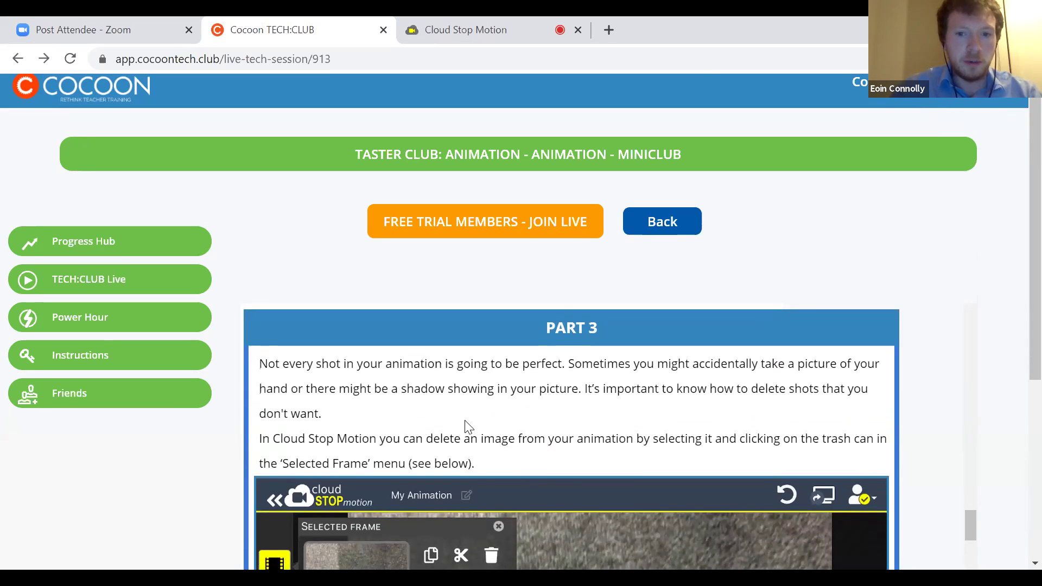
{"action": "scroll", "coordinate": [468, 427], "scroll_direction": "down", "scroll_amount": 1}
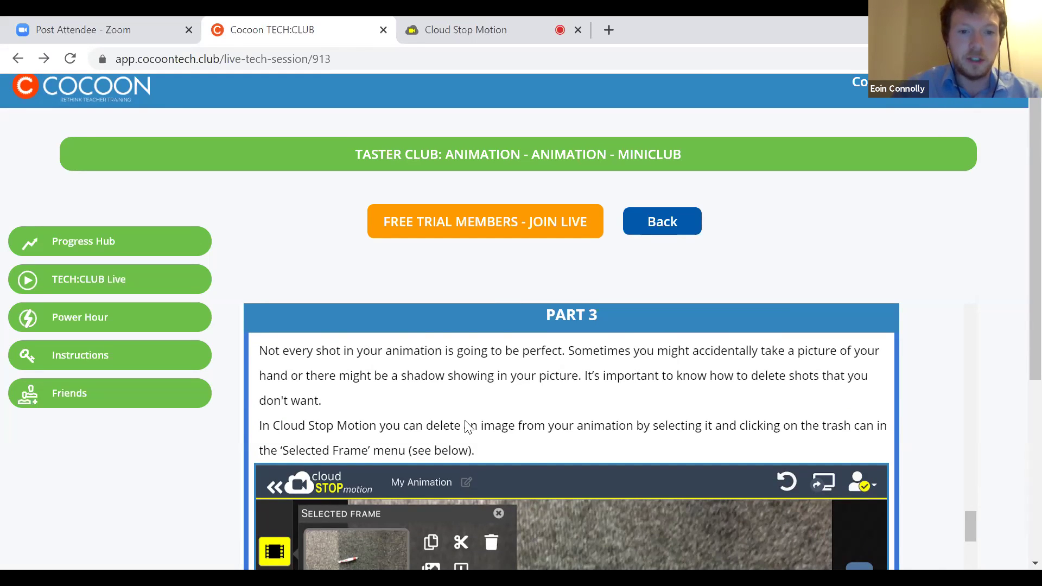
{"action": "scroll", "coordinate": [530, 458], "scroll_direction": "down", "scroll_amount": 2}
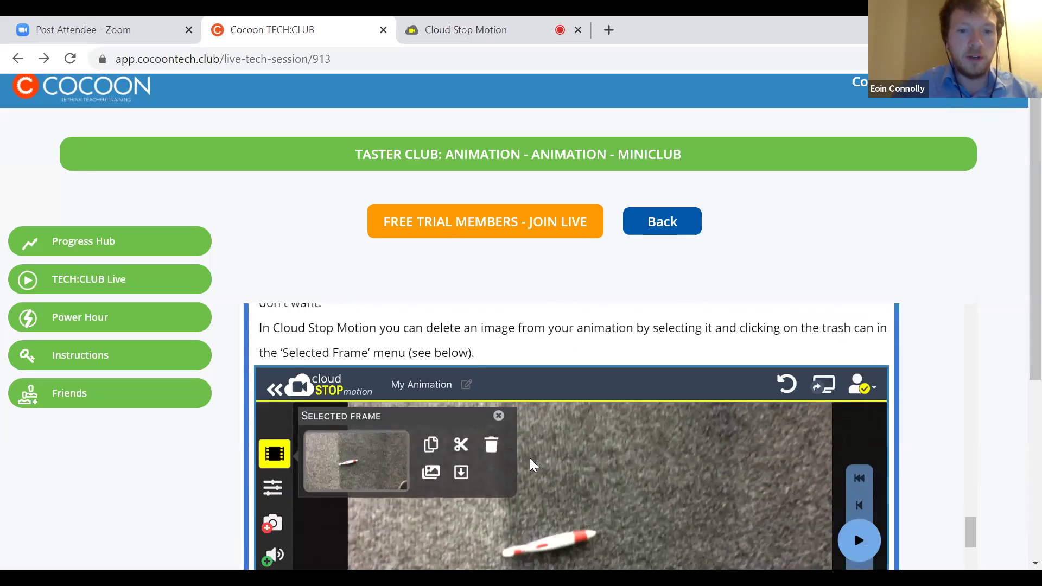
Step: In Cloud Stop Motion, select frame 14 and close its Selected Frame options
{"action": "left_click", "coordinate": [467, 23]}
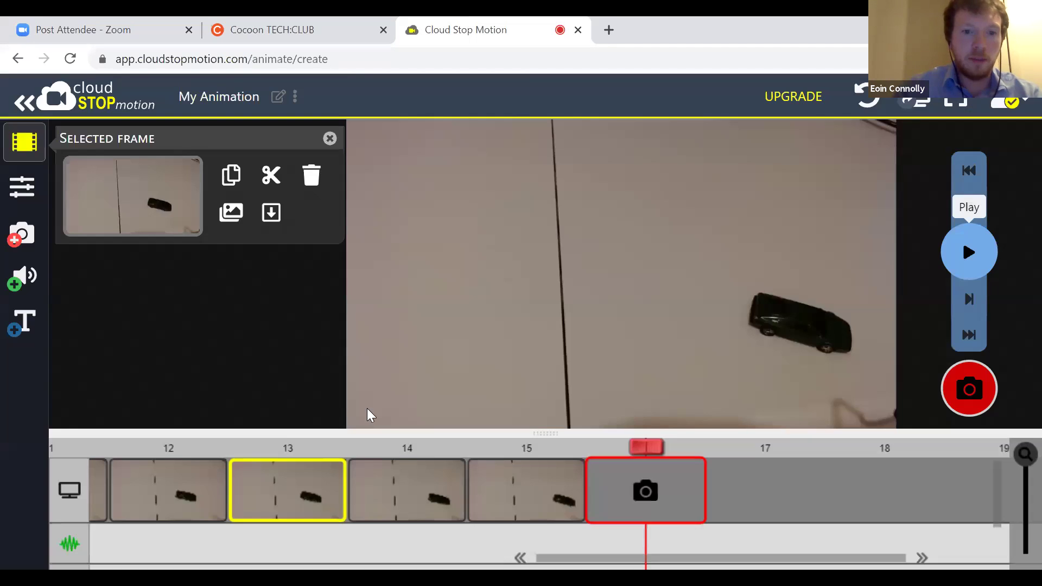
{"action": "left_click", "coordinate": [402, 493]}
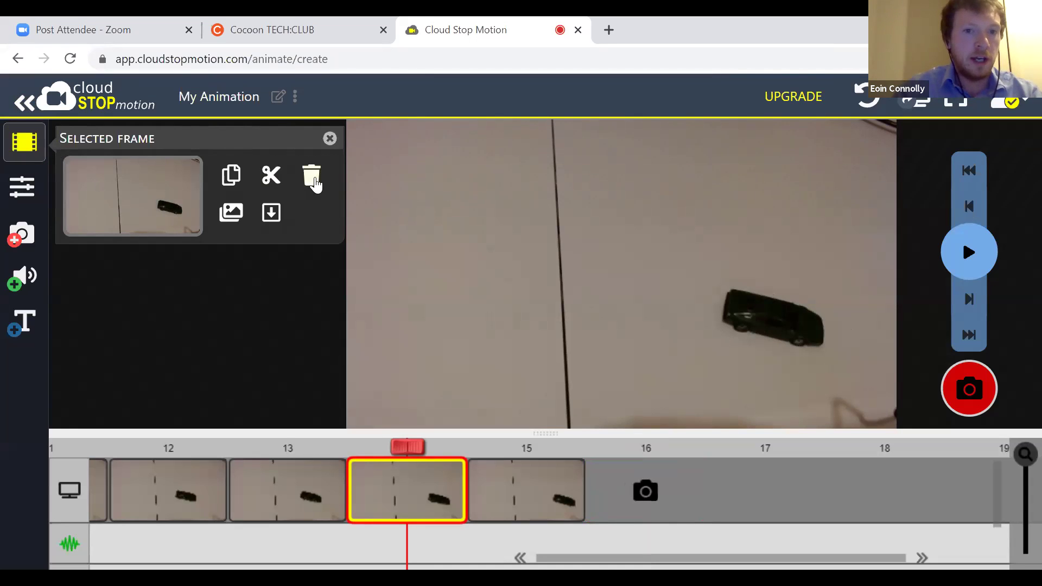
{"action": "left_click", "coordinate": [330, 139]}
Step: Read down to the ACTIVITY: delete the 15 shots and animate a car going to the shop
{"action": "left_click", "coordinate": [326, 22]}
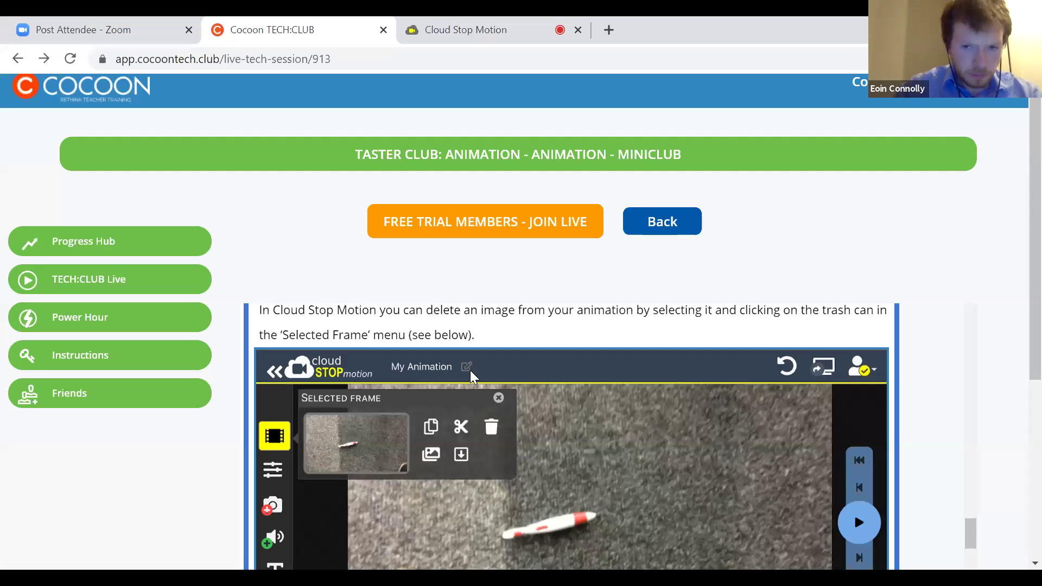
{"action": "scroll", "coordinate": [470, 370], "scroll_direction": "down", "scroll_amount": 5}
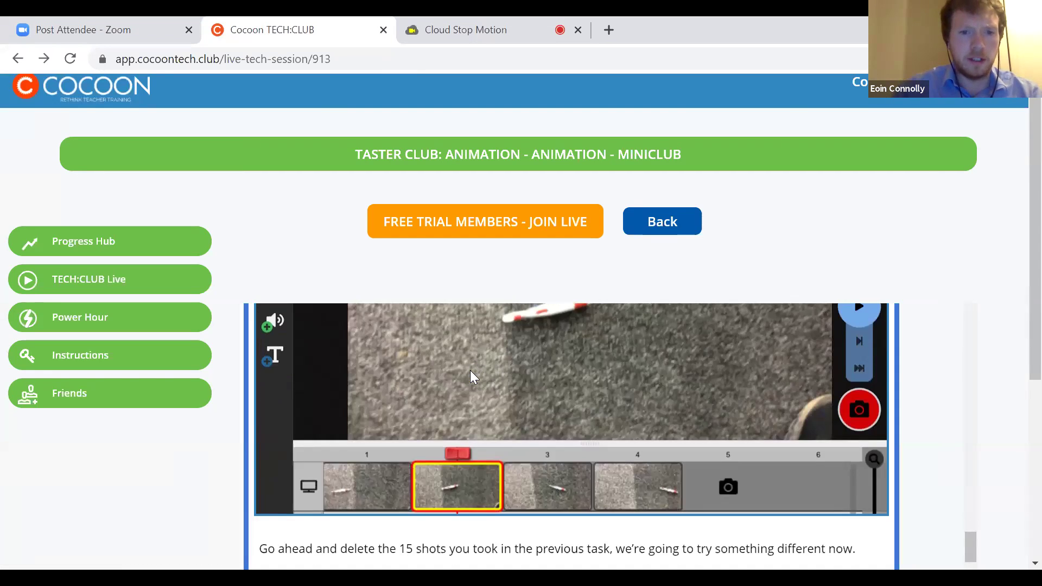
{"action": "scroll", "coordinate": [470, 370], "scroll_direction": "down", "scroll_amount": 1}
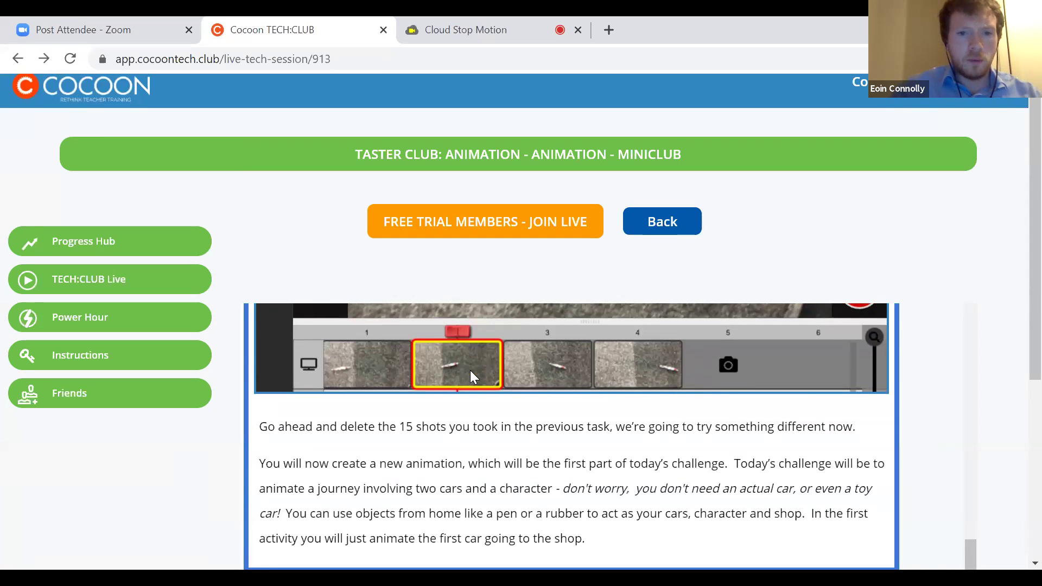
{"action": "scroll", "coordinate": [470, 370], "scroll_direction": "down", "scroll_amount": 1}
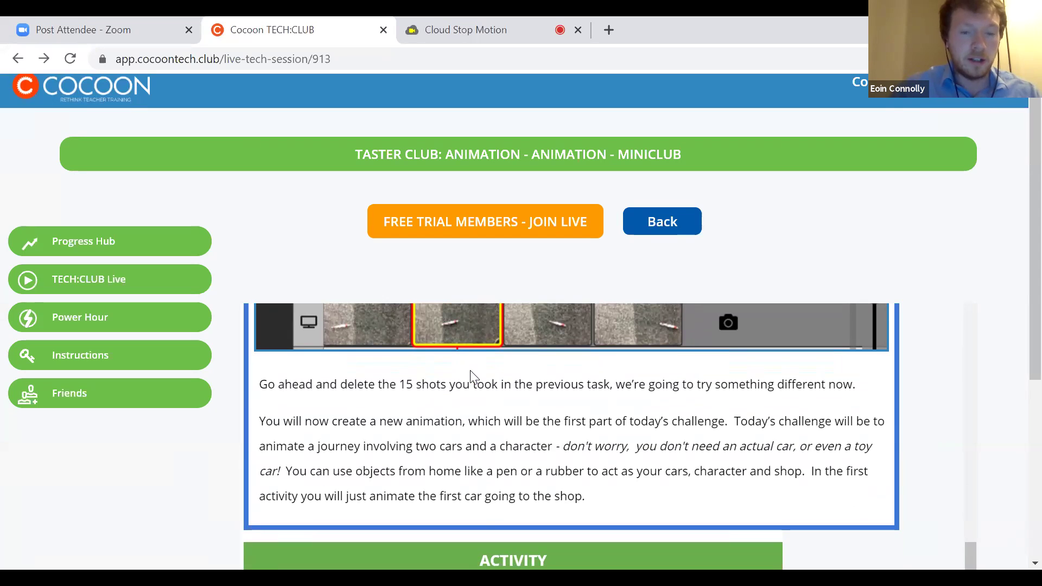
{"action": "scroll", "coordinate": [470, 371], "scroll_direction": "up", "scroll_amount": 1}
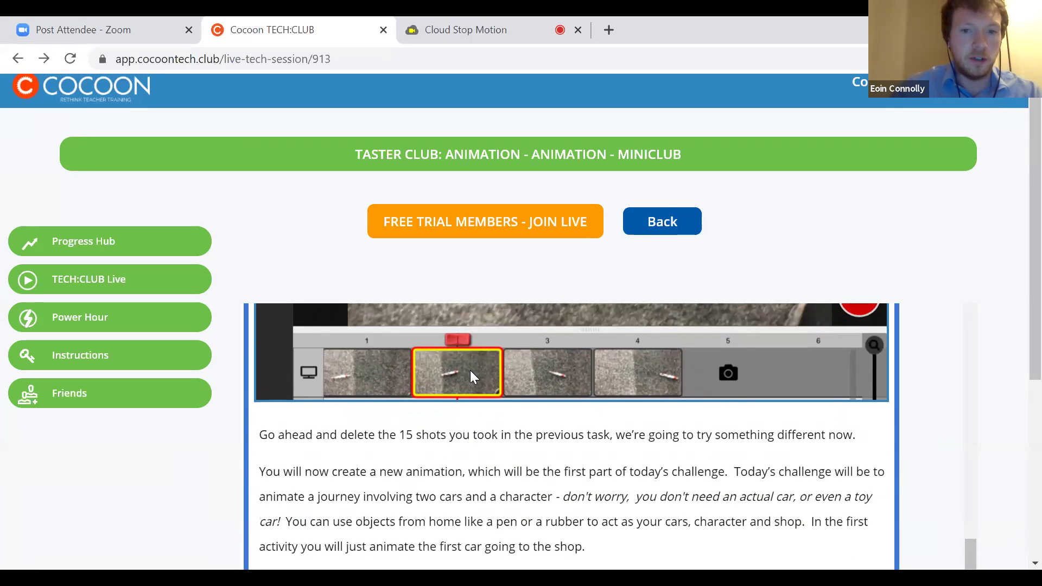
{"action": "scroll", "coordinate": [470, 371], "scroll_direction": "down", "scroll_amount": 1}
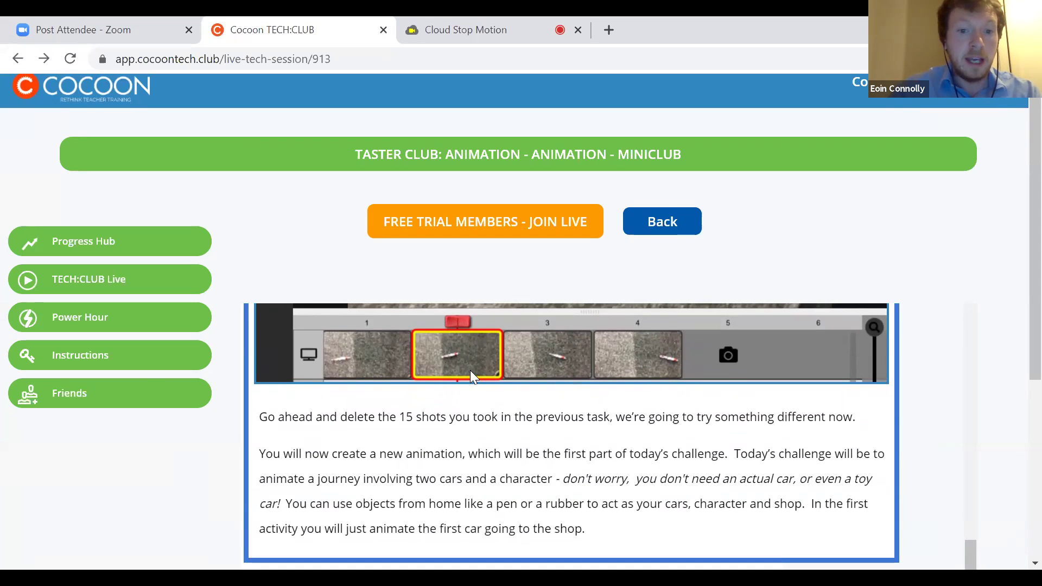
{"action": "scroll", "coordinate": [470, 370], "scroll_direction": "up", "scroll_amount": 2}
{"action": "scroll", "coordinate": [469, 370], "scroll_direction": "down", "scroll_amount": 1}
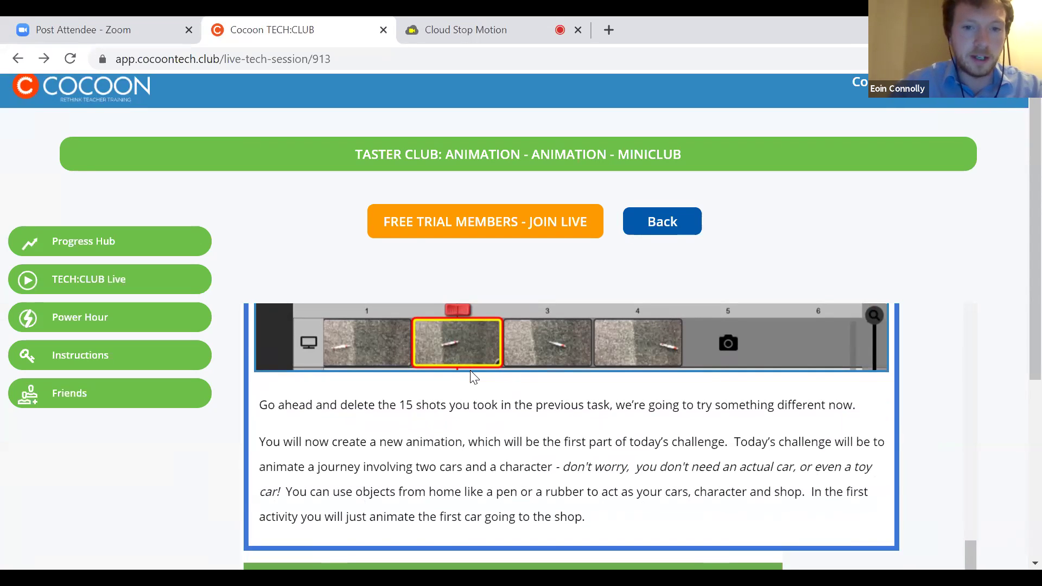
{"action": "scroll", "coordinate": [470, 371], "scroll_direction": "down", "scroll_amount": 1}
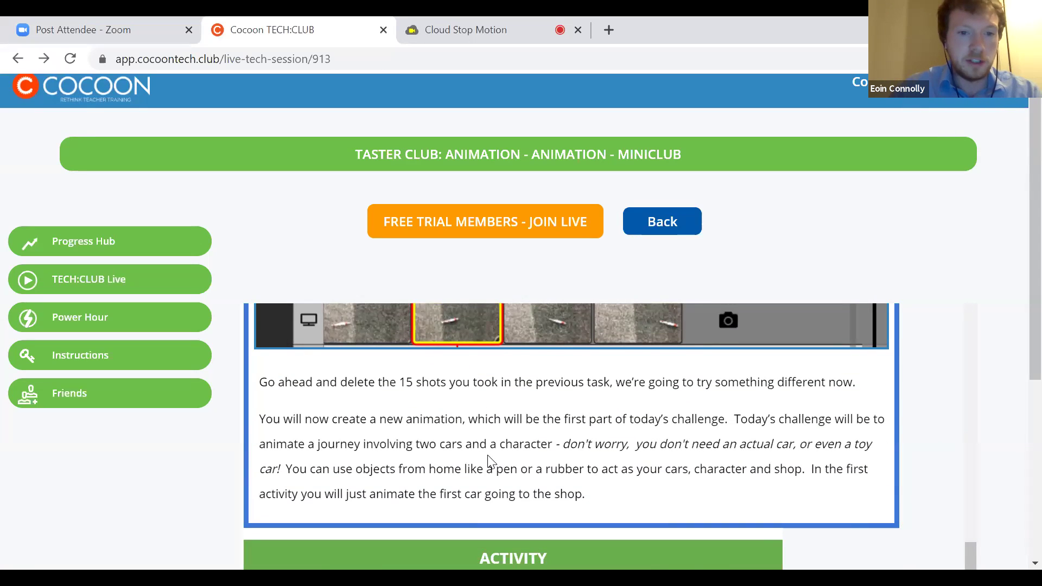
{"action": "scroll", "coordinate": [488, 464], "scroll_direction": "down", "scroll_amount": 1}
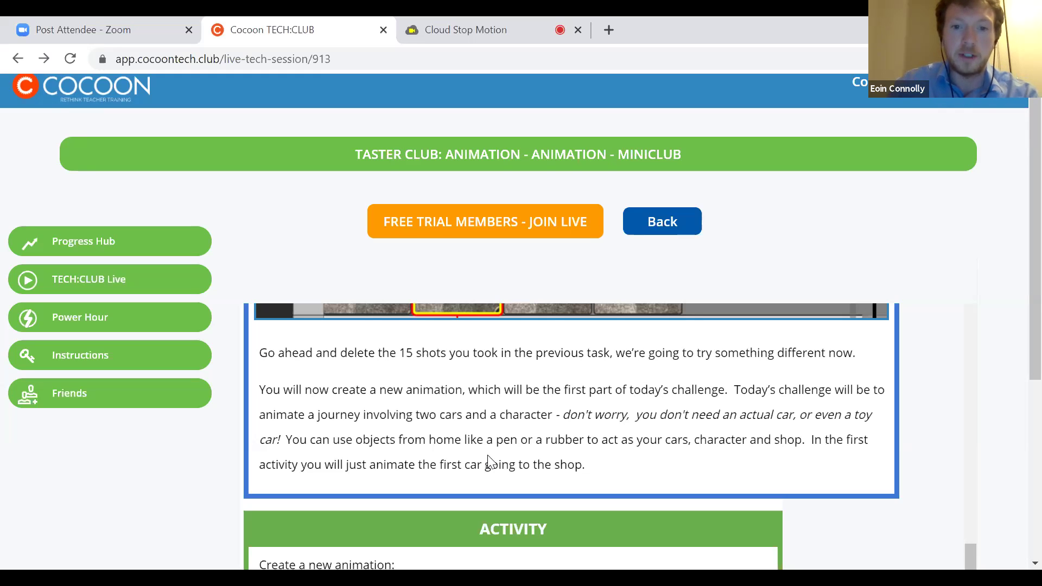
{"action": "scroll", "coordinate": [489, 460], "scroll_direction": "down", "scroll_amount": 1}
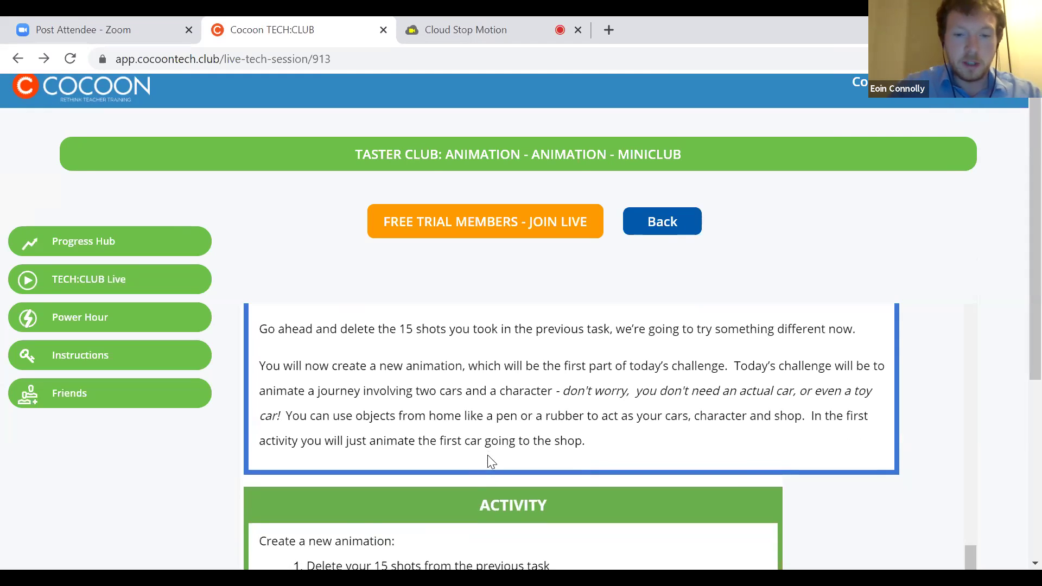
Step: Back in Cloud Stop Motion, select frame 1 and open its Selected Frame panel
{"action": "left_click", "coordinate": [464, 40]}
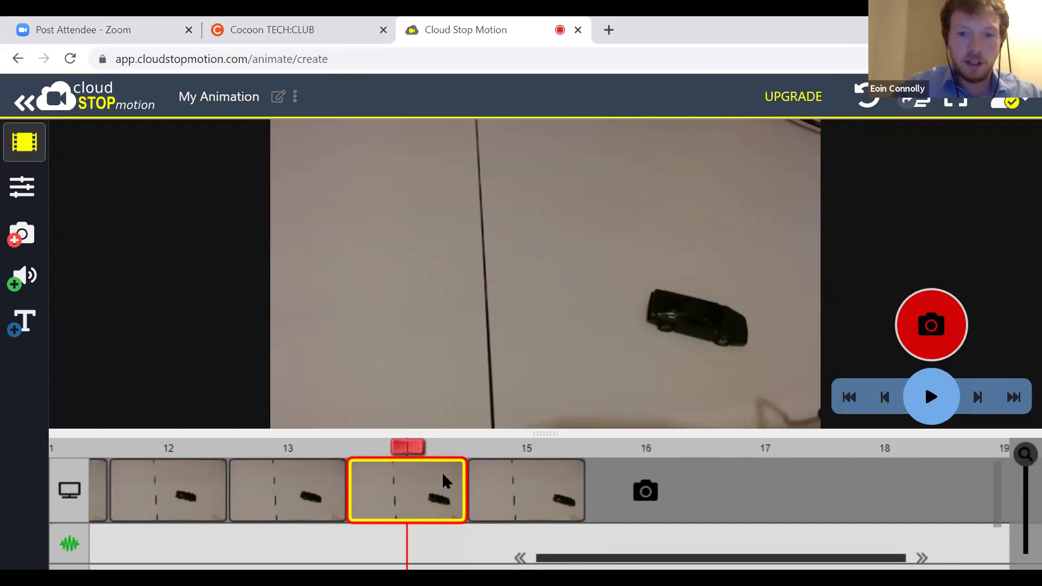
{"action": "scroll", "coordinate": [445, 480], "scroll_direction": "up", "scroll_amount": 3}
{"action": "scroll", "coordinate": [444, 480], "scroll_direction": "down", "scroll_amount": 1}
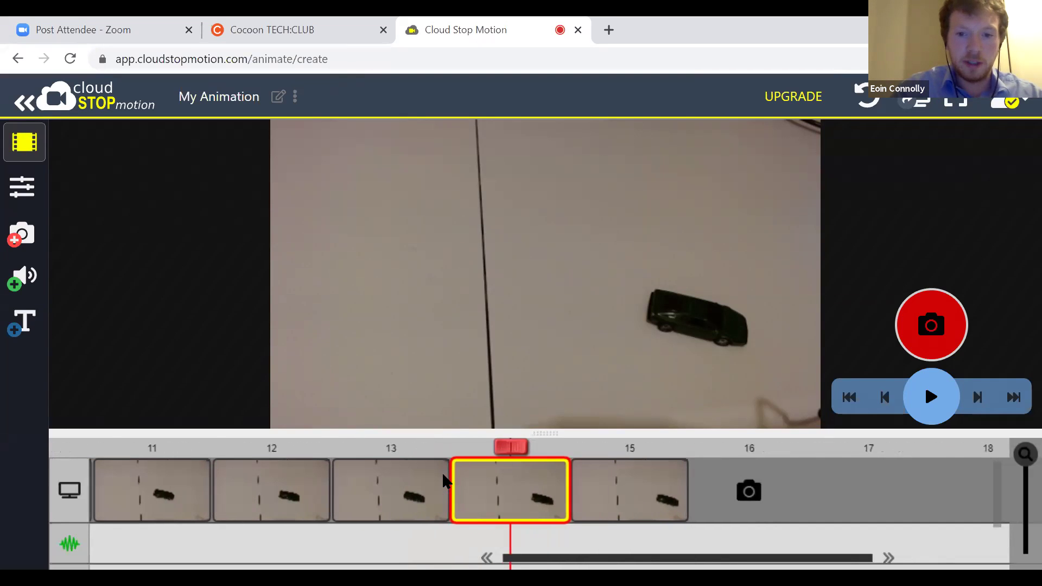
{"action": "scroll", "coordinate": [445, 481], "scroll_direction": "up", "scroll_amount": 15}
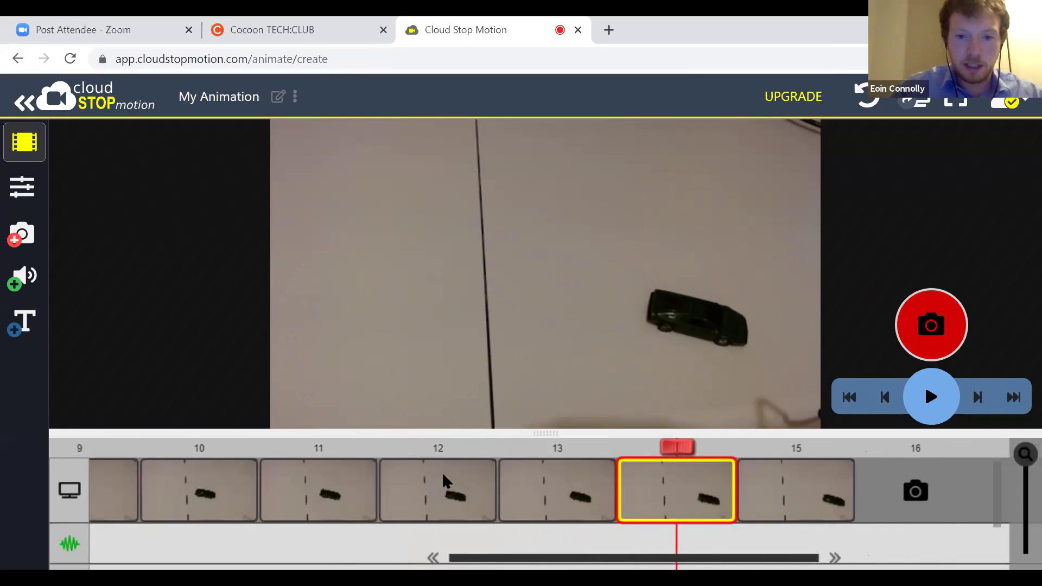
{"action": "scroll", "coordinate": [445, 480], "scroll_direction": "up", "scroll_amount": 6}
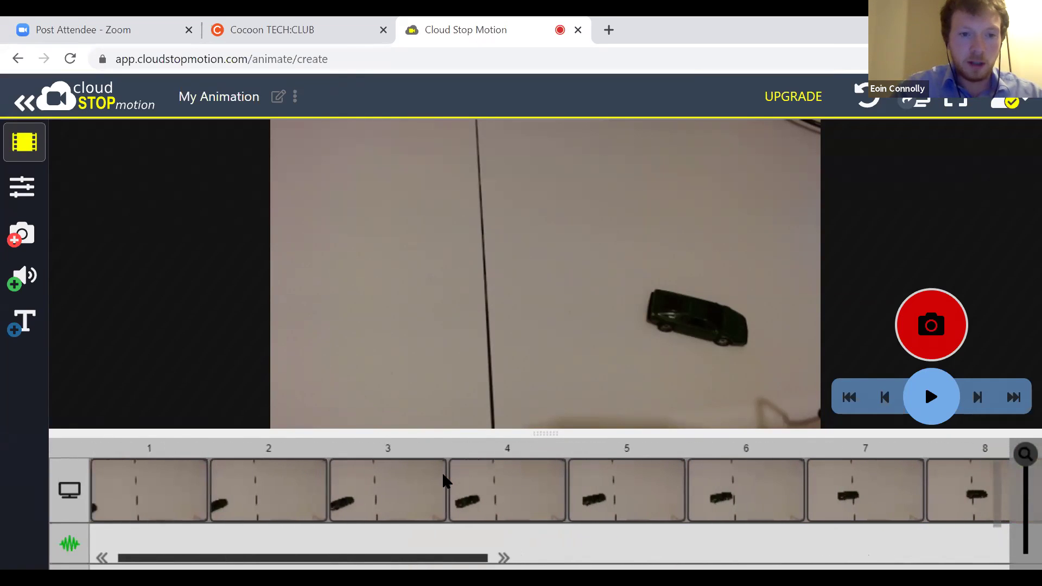
{"action": "left_click", "coordinate": [156, 492]}
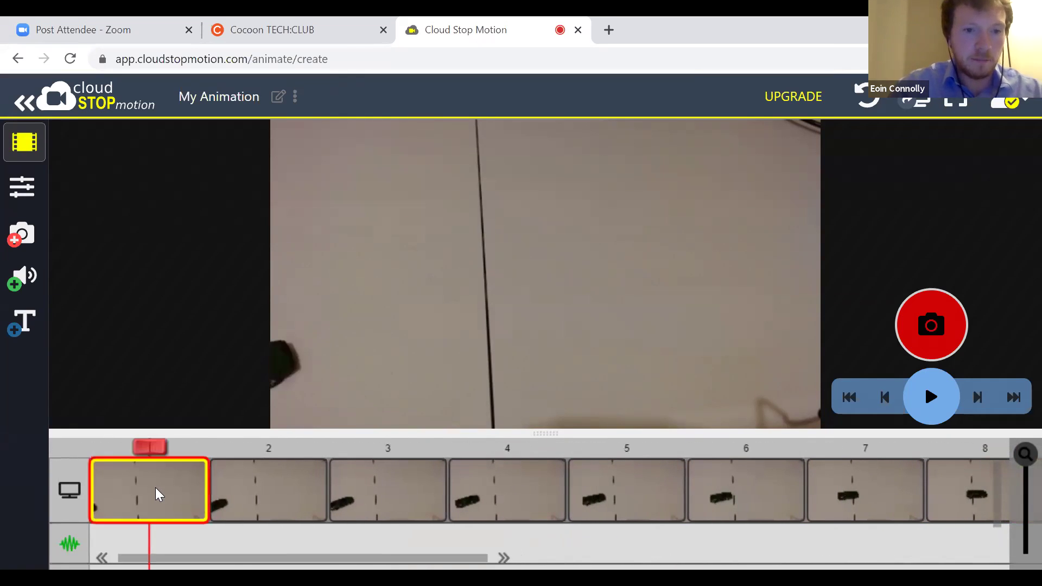
{"action": "left_click", "coordinate": [30, 154]}
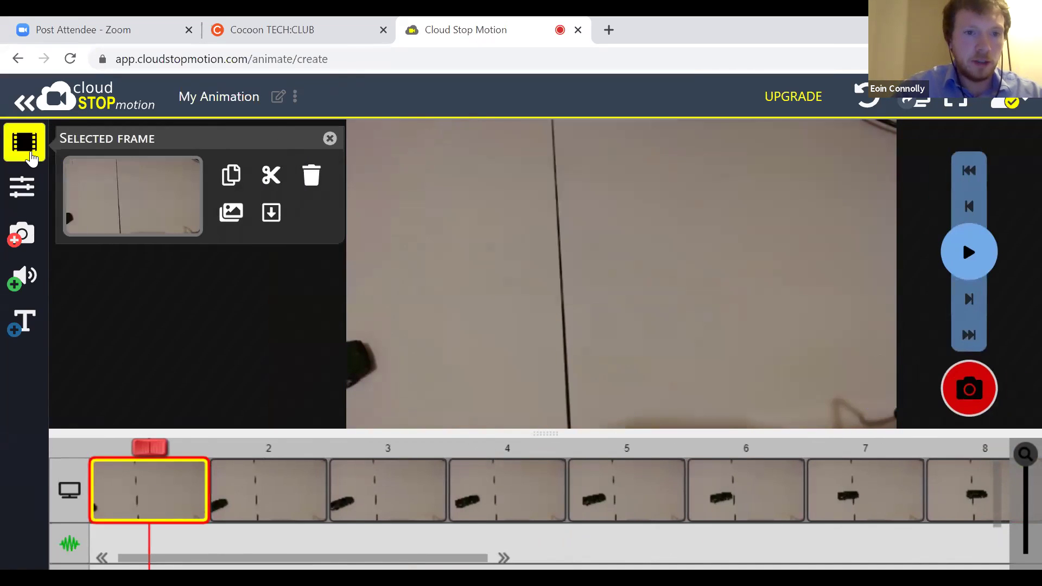
Step: Delete the old car frames one after another until the timeline is empty
{"action": "left_click", "coordinate": [314, 182]}
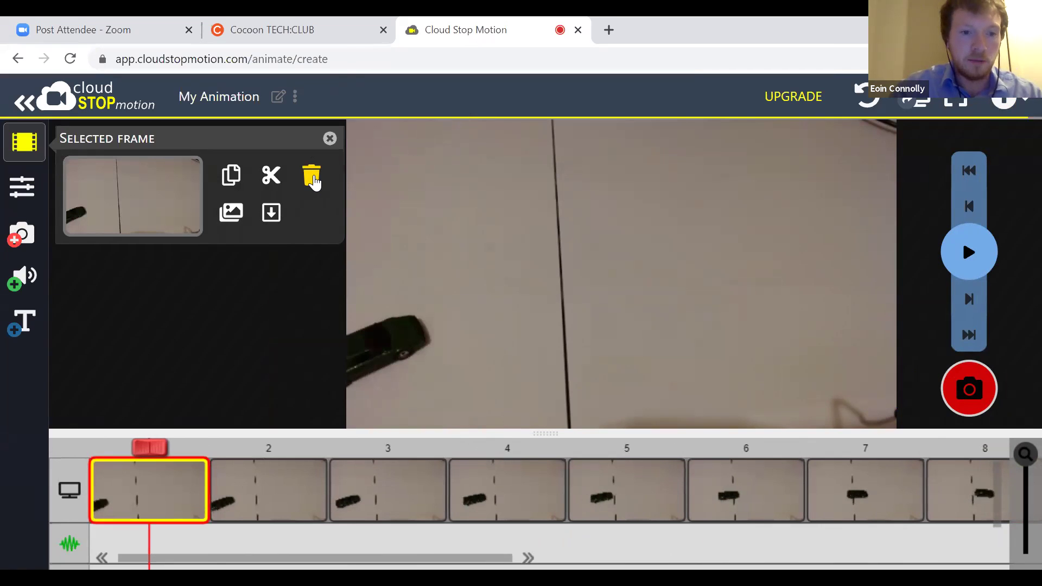
{"action": "left_click", "coordinate": [314, 182]}
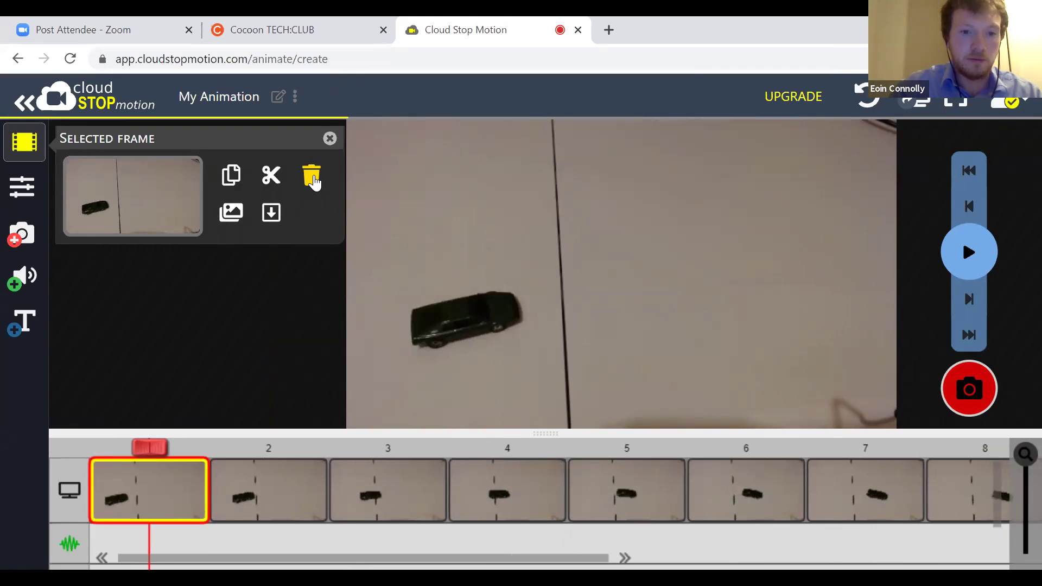
{"action": "left_click", "coordinate": [314, 182]}
{"action": "left_click", "coordinate": [314, 182]}
{"action": "left_click", "coordinate": [314, 182]}
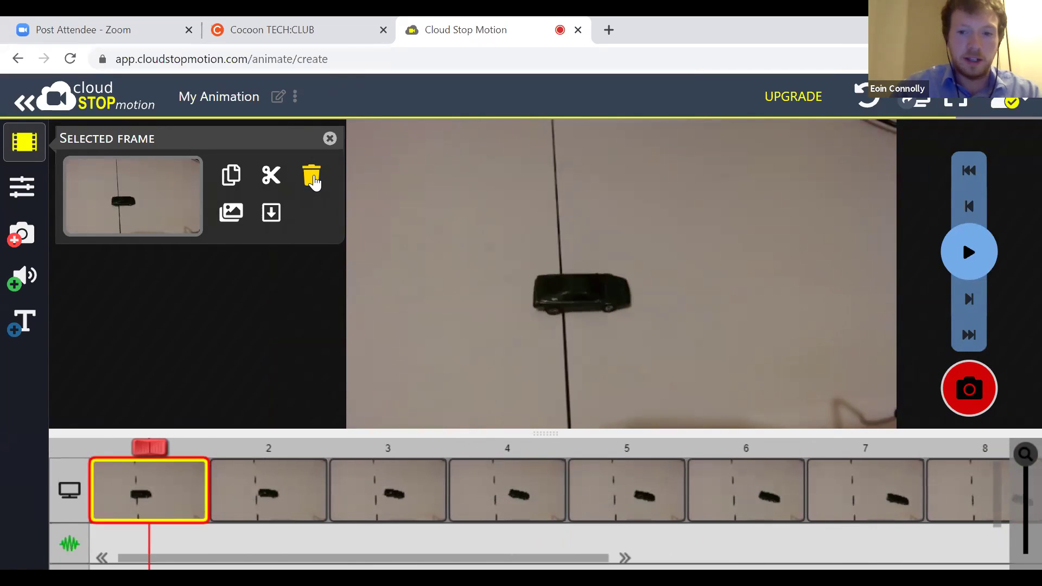
{"action": "left_click", "coordinate": [313, 182]}
{"action": "left_click", "coordinate": [313, 181]}
{"action": "left_click", "coordinate": [314, 182]}
{"action": "left_click", "coordinate": [313, 182]}
{"action": "left_click", "coordinate": [314, 182]}
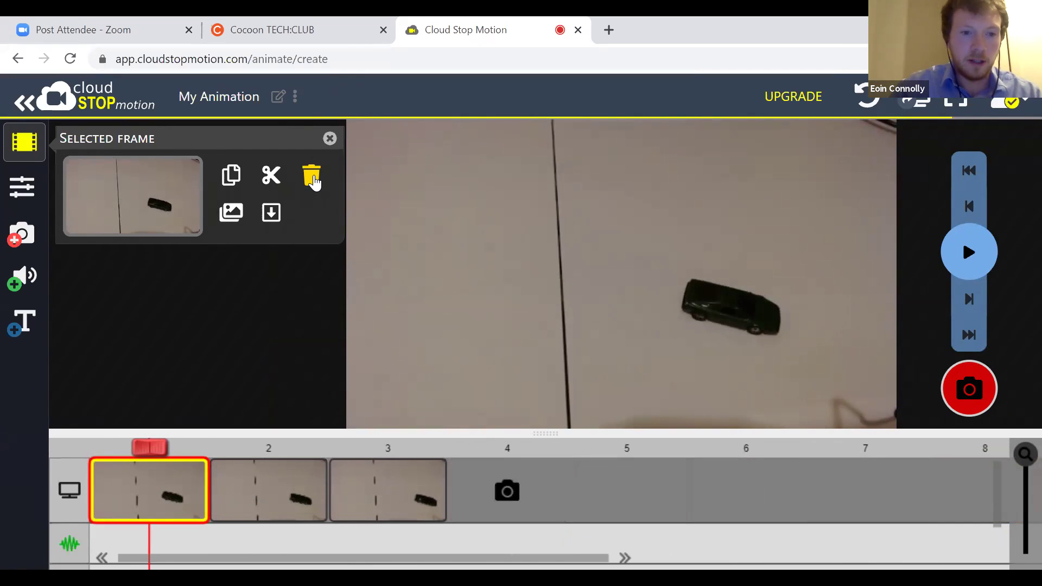
{"action": "left_click", "coordinate": [314, 181]}
{"action": "left_click", "coordinate": [313, 182]}
{"action": "left_click", "coordinate": [313, 181]}
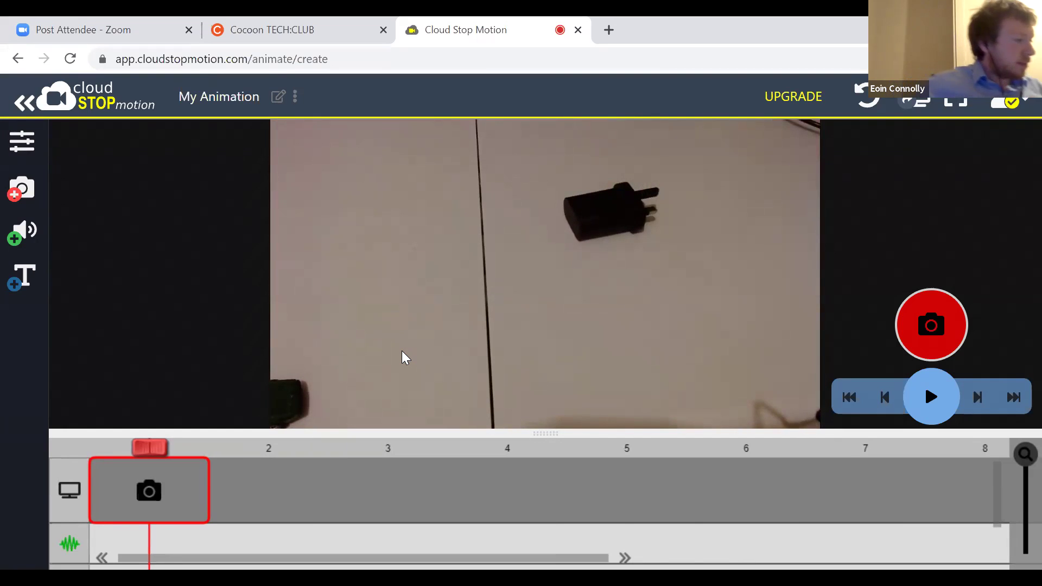
Step: Capture the first eight frames of the toy car inching across the desk
{"action": "left_click", "coordinate": [923, 335]}
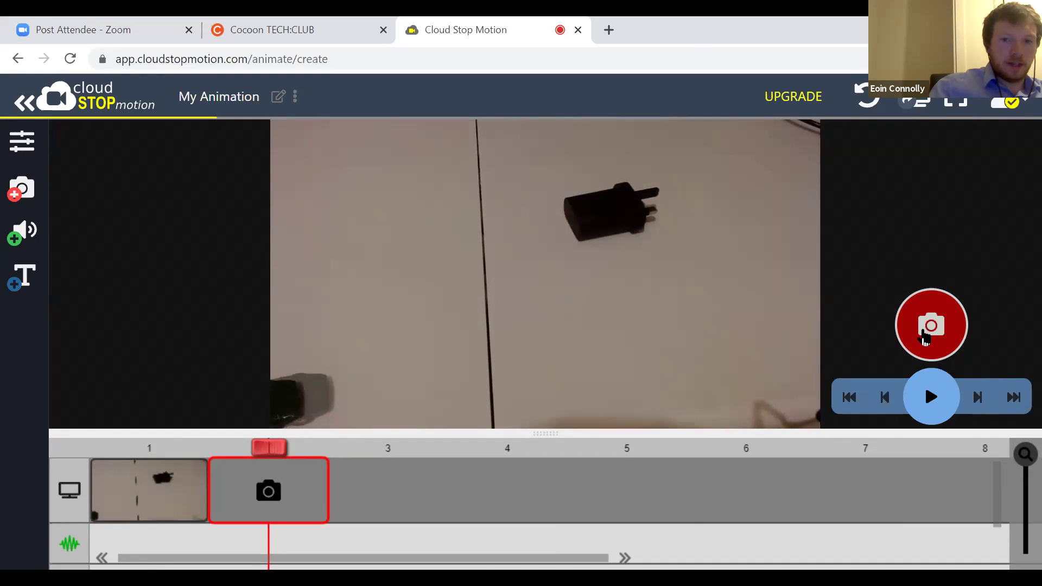
{"action": "left_click", "coordinate": [924, 336]}
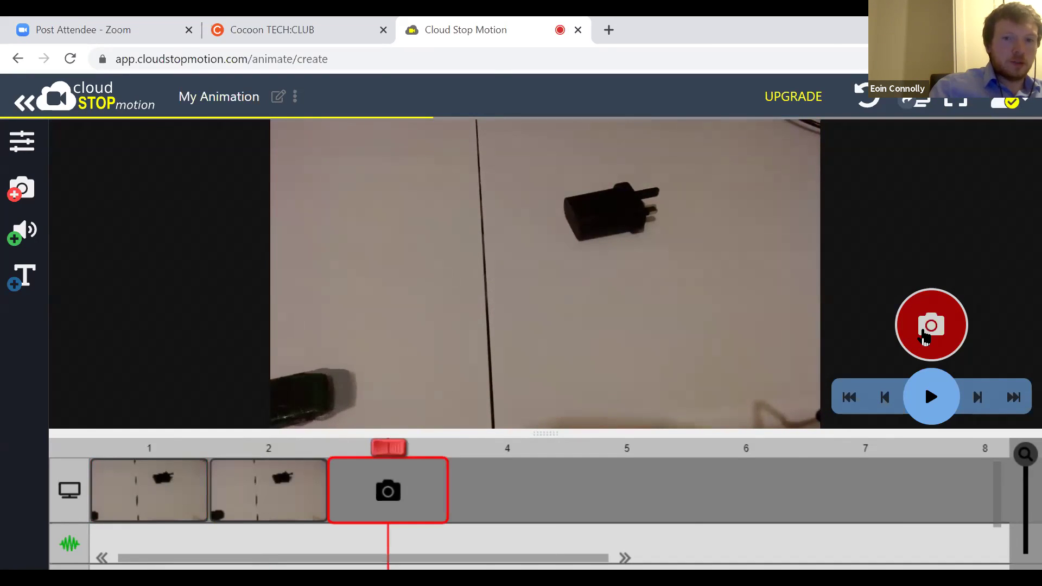
{"action": "left_click", "coordinate": [924, 335]}
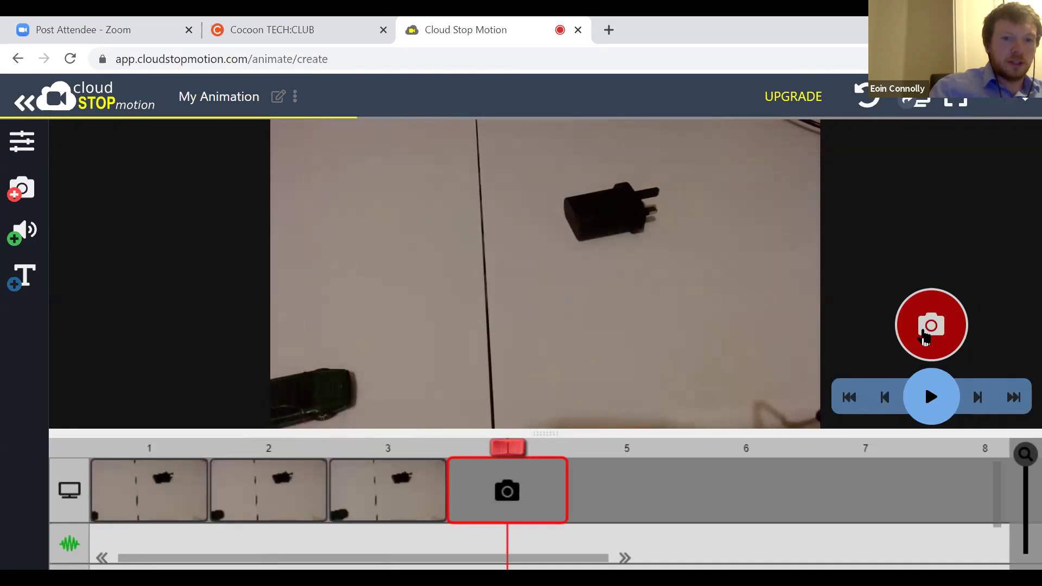
{"action": "left_click", "coordinate": [923, 335]}
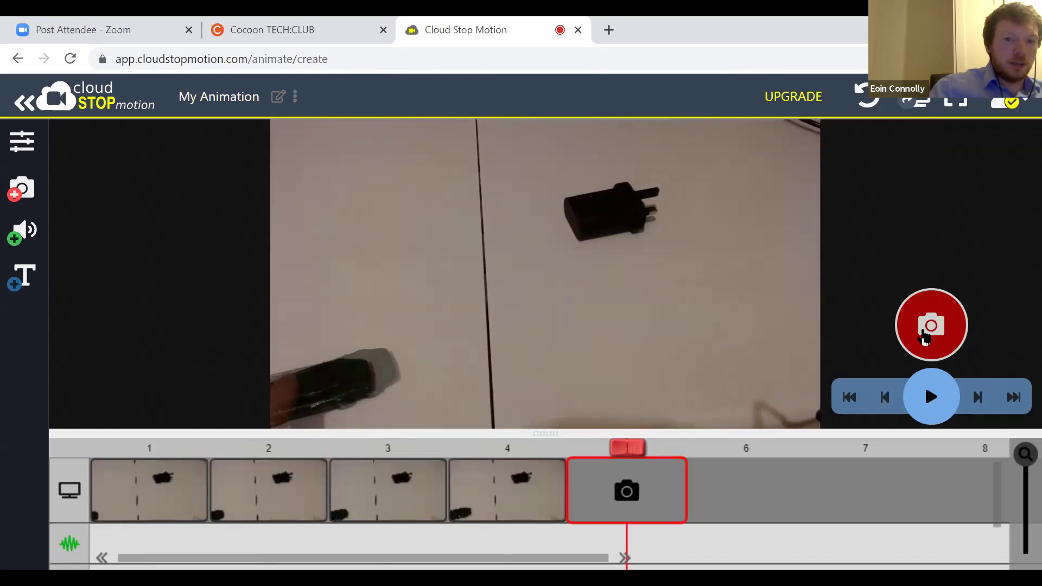
{"action": "left_click", "coordinate": [923, 335]}
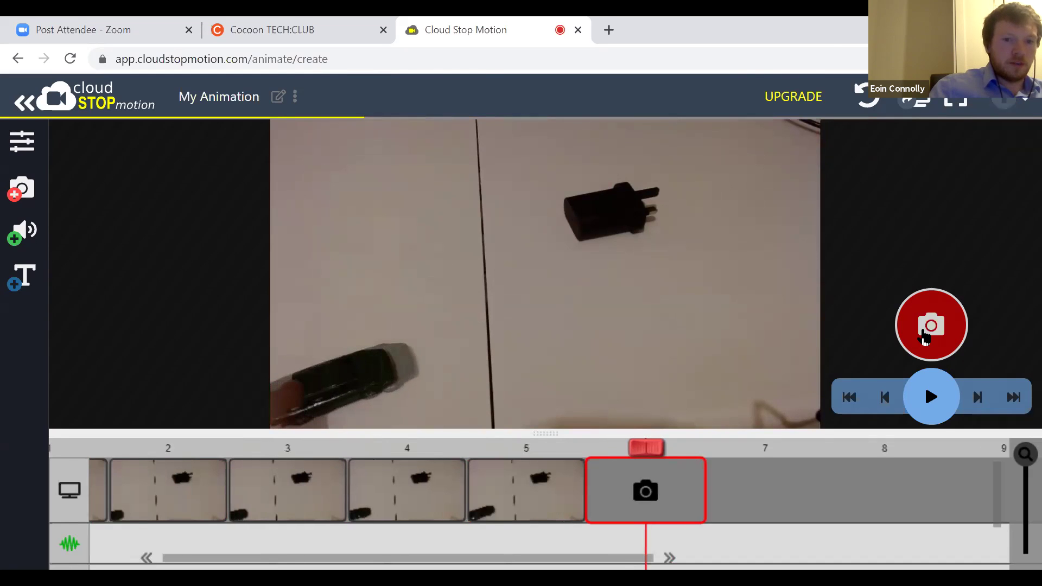
{"action": "left_click", "coordinate": [924, 335]}
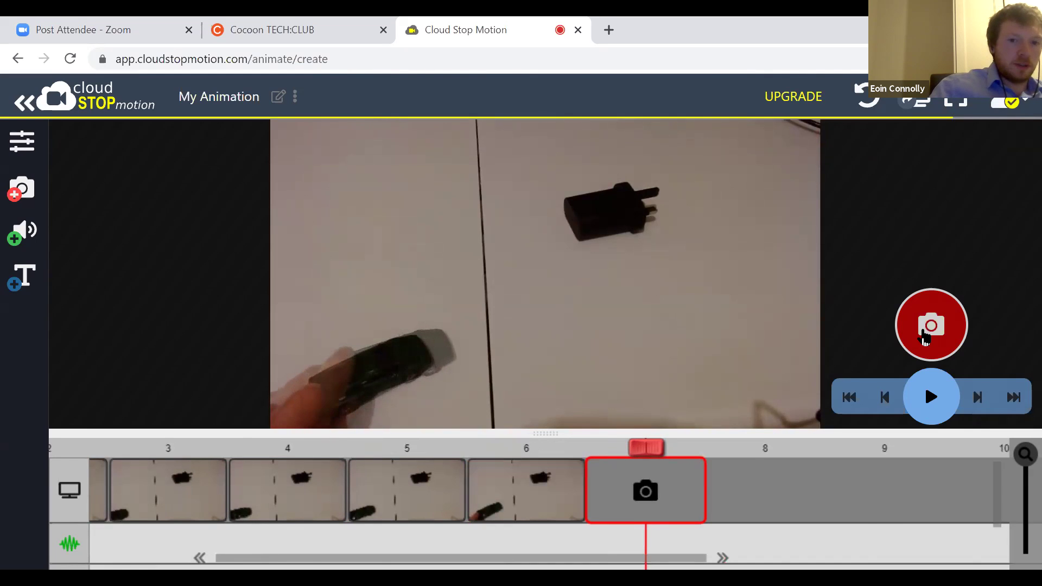
{"action": "left_click", "coordinate": [923, 335]}
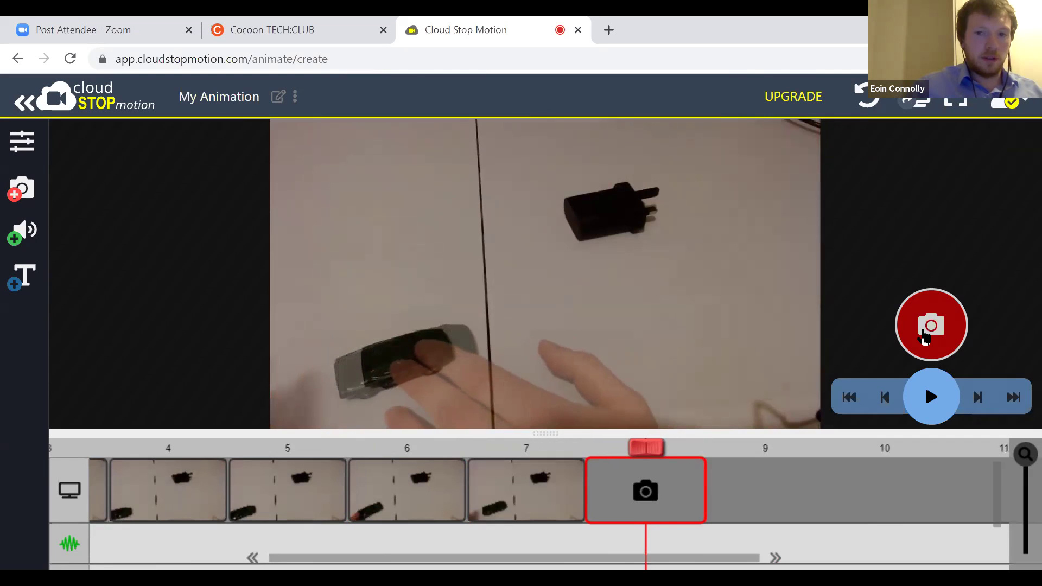
{"action": "left_click", "coordinate": [923, 336]}
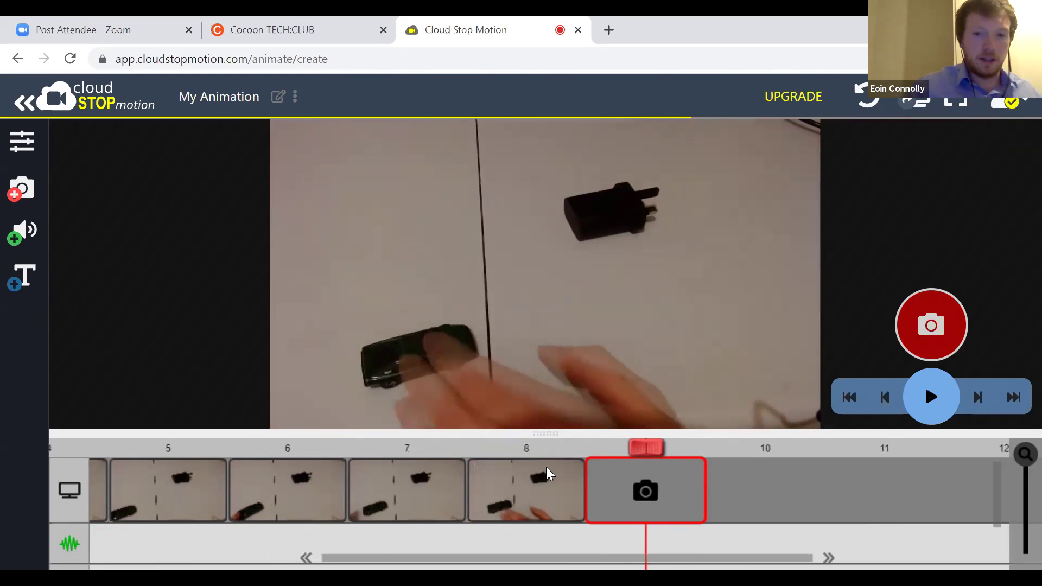
Step: Delete frame 8, which shows a hand, and recapture it without the hand
{"action": "left_click", "coordinate": [545, 489]}
{"action": "left_click", "coordinate": [24, 142]}
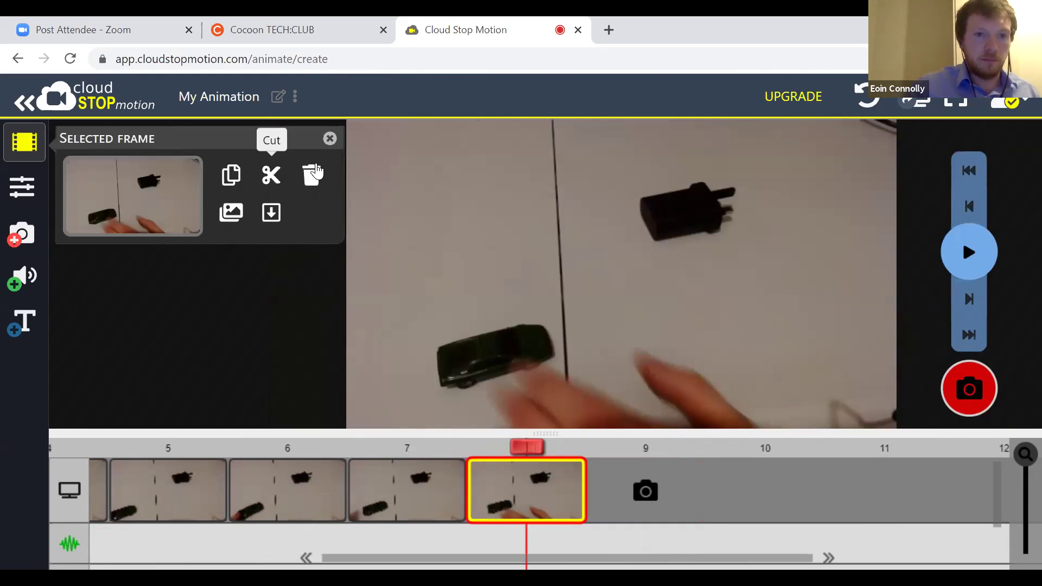
{"action": "left_click", "coordinate": [311, 173]}
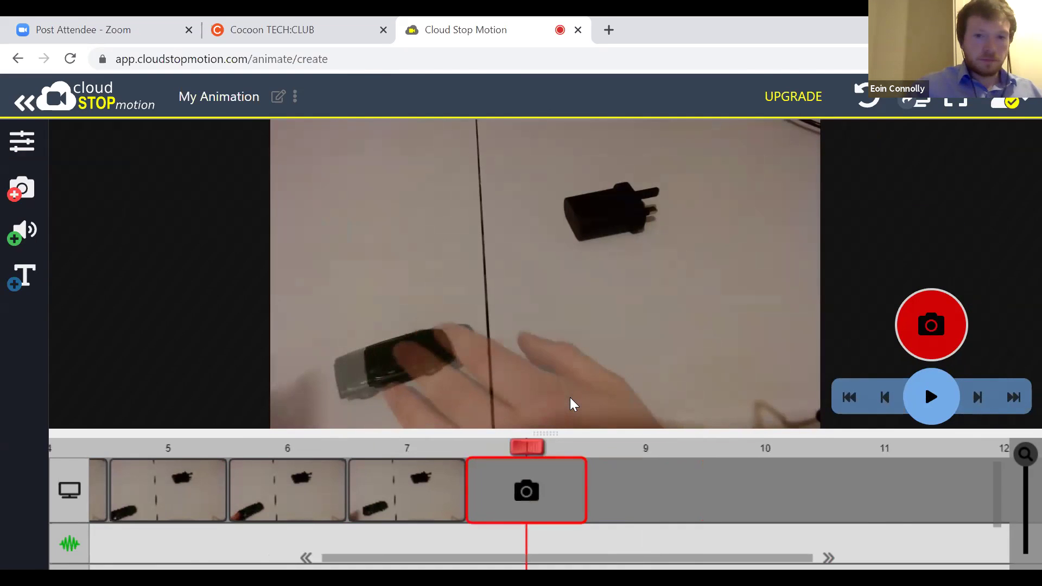
{"action": "left_click", "coordinate": [931, 347]}
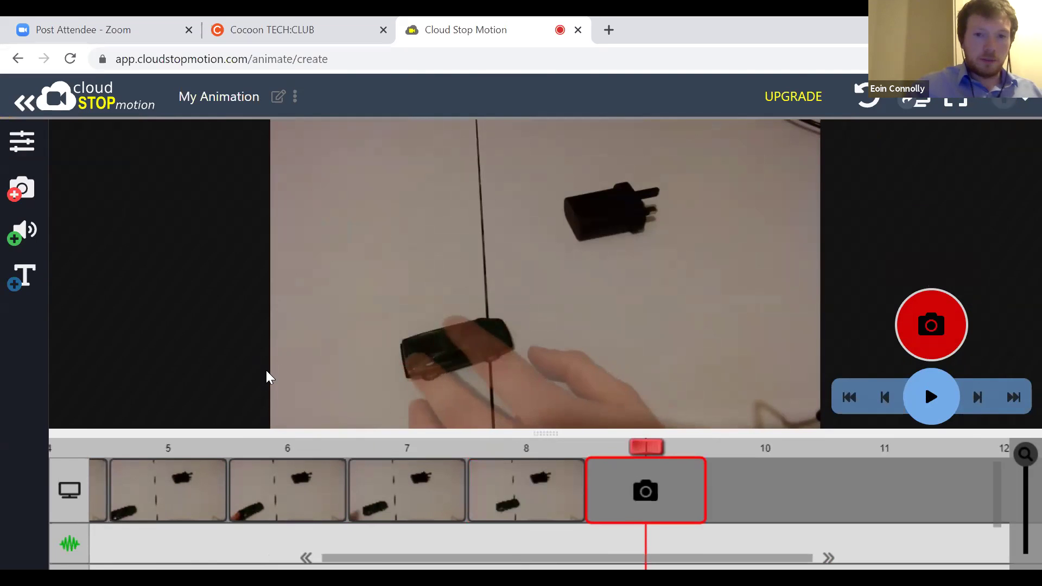
Step: Capture further frames as the car crosses the line and turns until it reaches the plug
{"action": "left_click", "coordinate": [950, 342]}
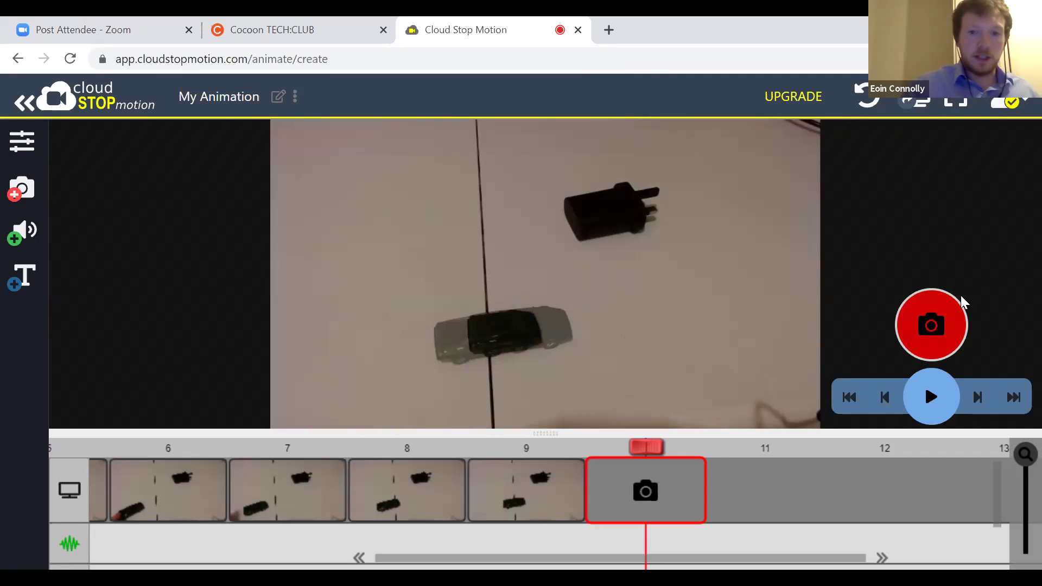
{"action": "left_click", "coordinate": [927, 336]}
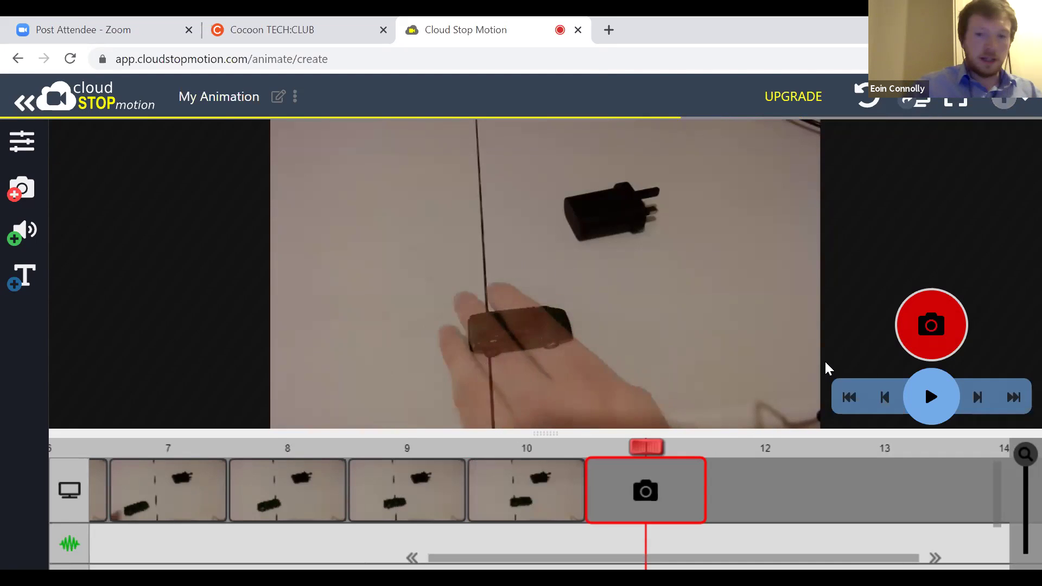
{"action": "left_click", "coordinate": [953, 320]}
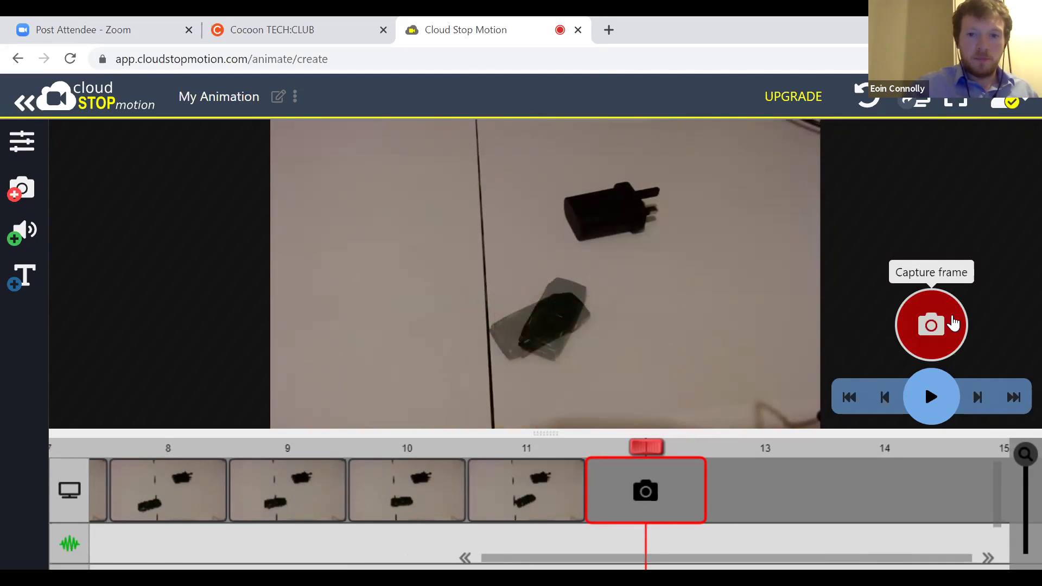
{"action": "left_click", "coordinate": [929, 319]}
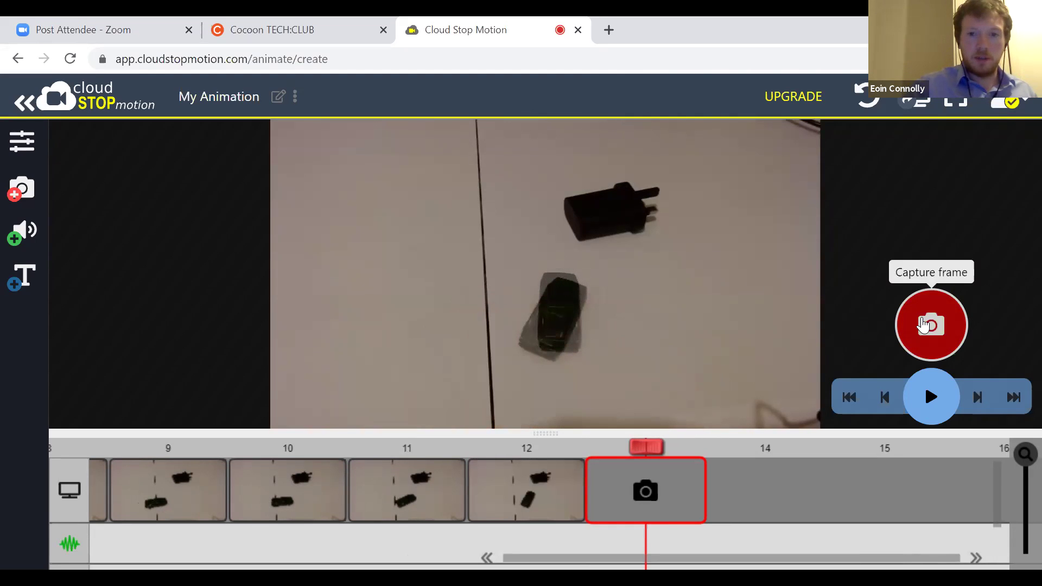
{"action": "left_click", "coordinate": [929, 323]}
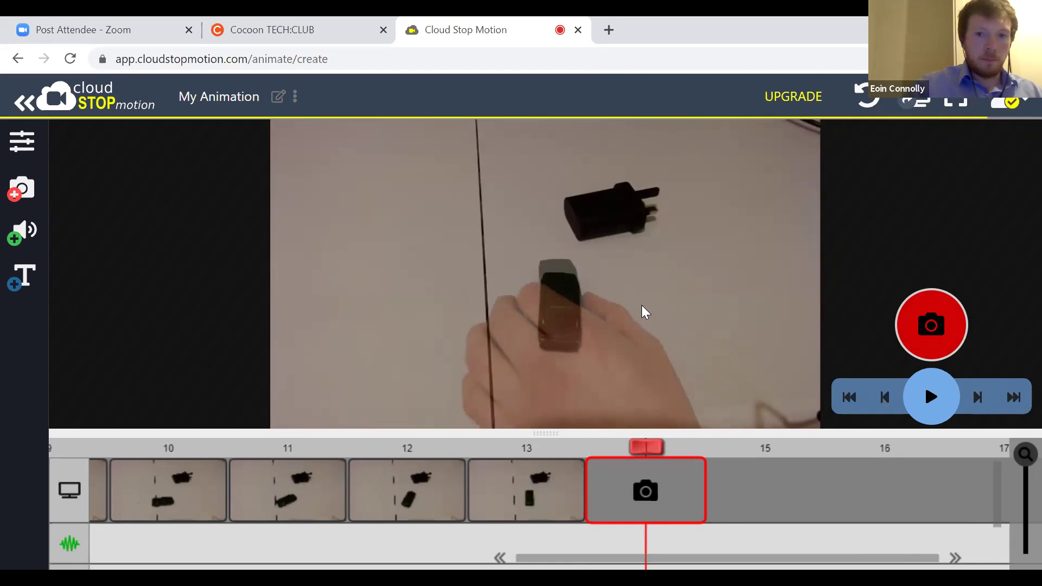
{"action": "left_click", "coordinate": [932, 326]}
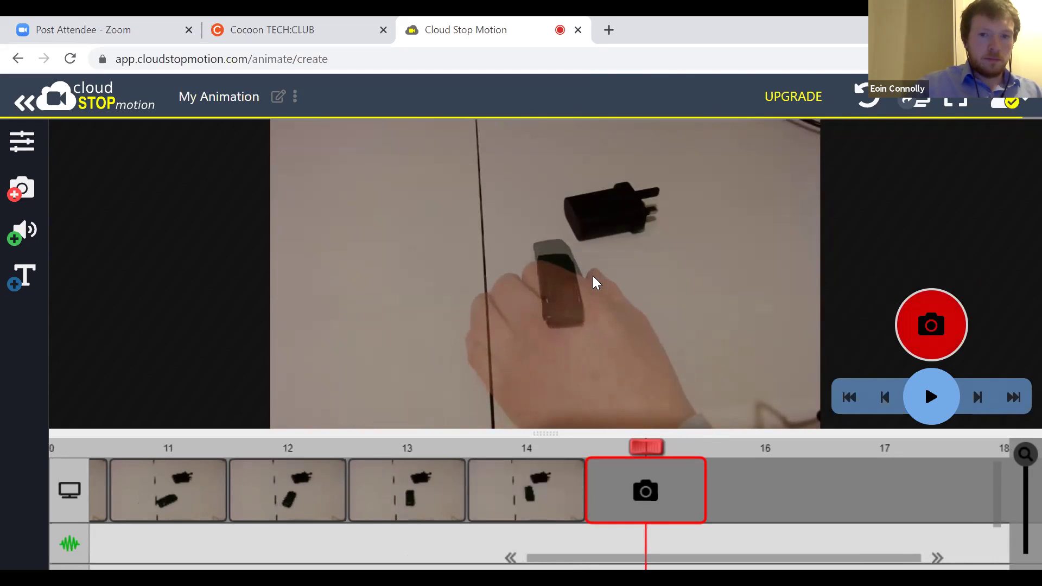
{"action": "left_click", "coordinate": [930, 322]}
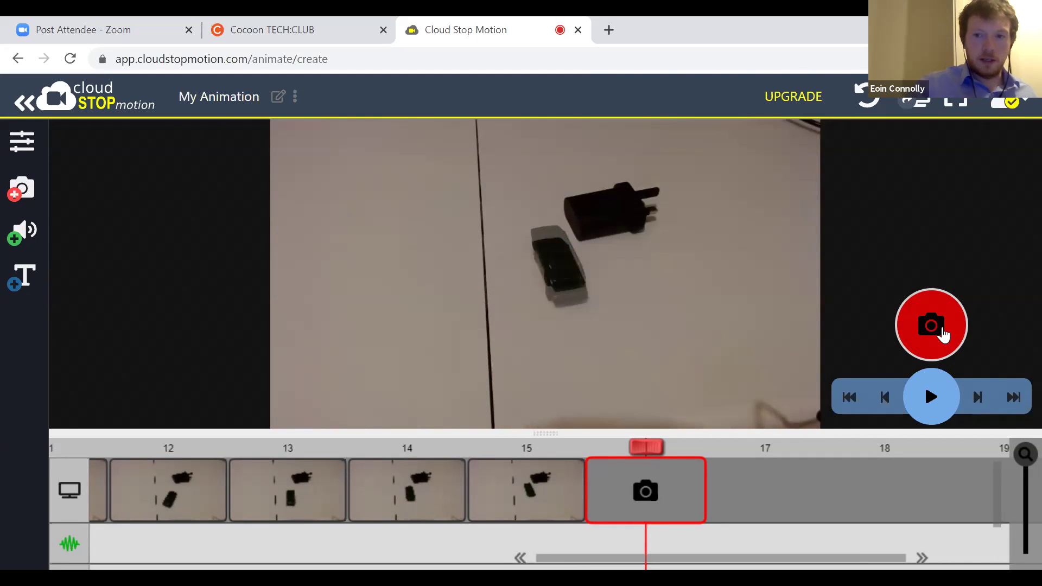
{"action": "left_click", "coordinate": [939, 330]}
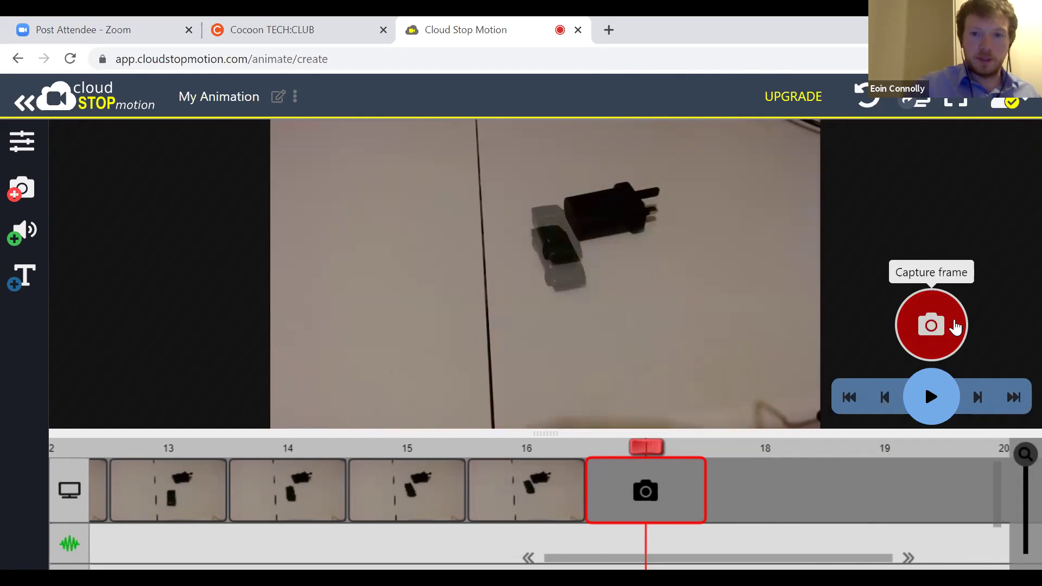
{"action": "left_click", "coordinate": [953, 326]}
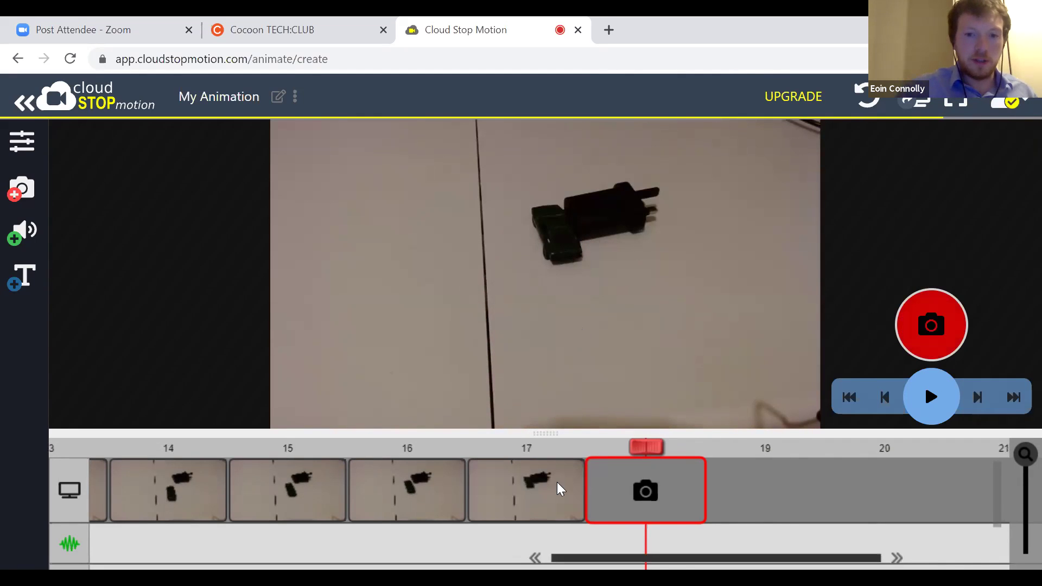
{"action": "scroll", "coordinate": [561, 489], "scroll_direction": "up", "scroll_amount": 10}
{"action": "scroll", "coordinate": [561, 489], "scroll_direction": "down", "scroll_amount": 10}
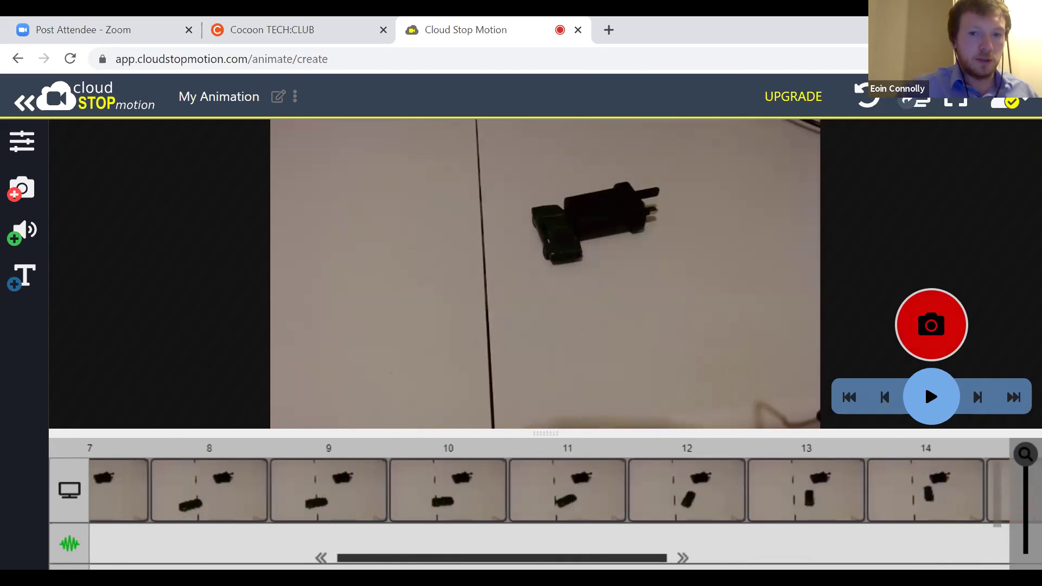
{"action": "scroll", "coordinate": [560, 489], "scroll_direction": "up", "scroll_amount": 7}
{"action": "scroll", "coordinate": [715, 526], "scroll_direction": "up", "scroll_amount": 3}
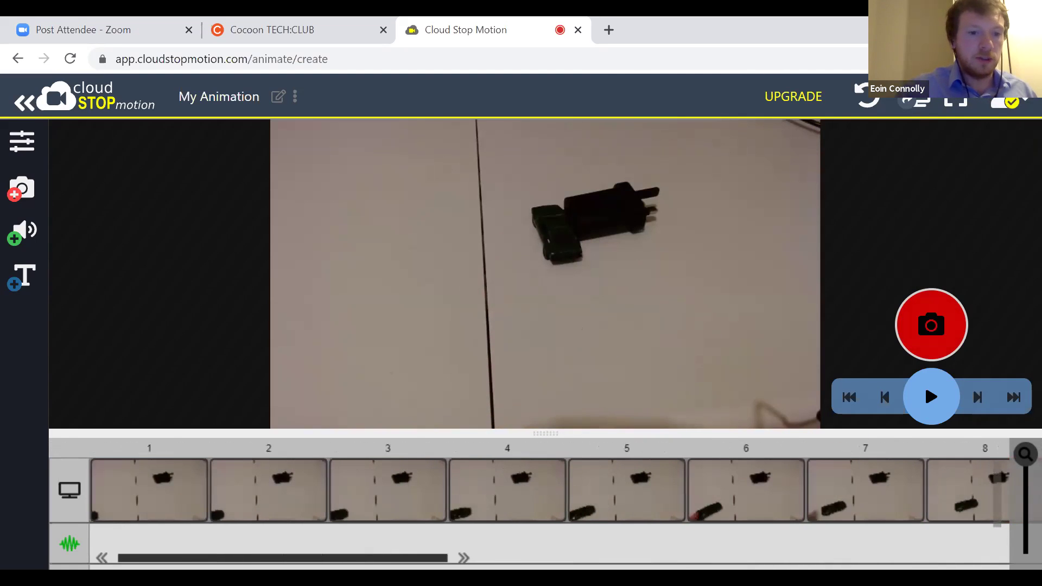
{"action": "scroll", "coordinate": [715, 526], "scroll_direction": "down", "scroll_amount": 12}
{"action": "scroll", "coordinate": [678, 526], "scroll_direction": "up", "scroll_amount": 3}
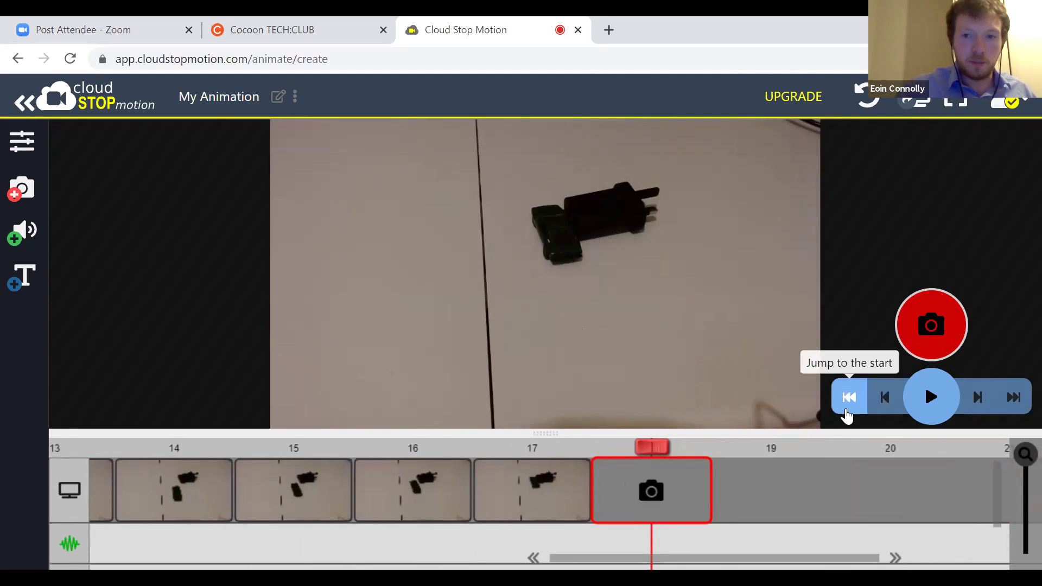
{"action": "left_click", "coordinate": [848, 405]}
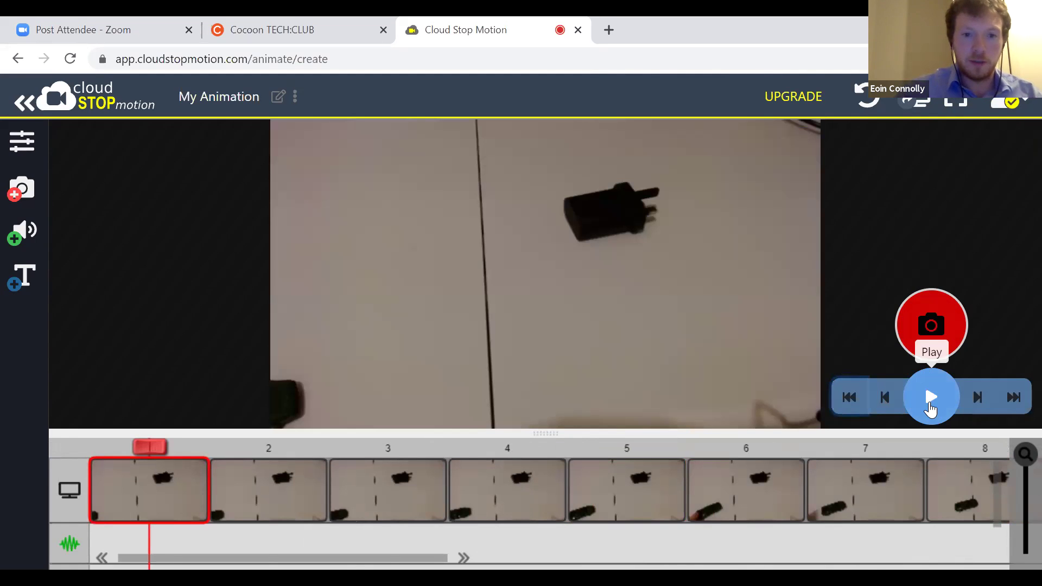
{"action": "left_click", "coordinate": [930, 402]}
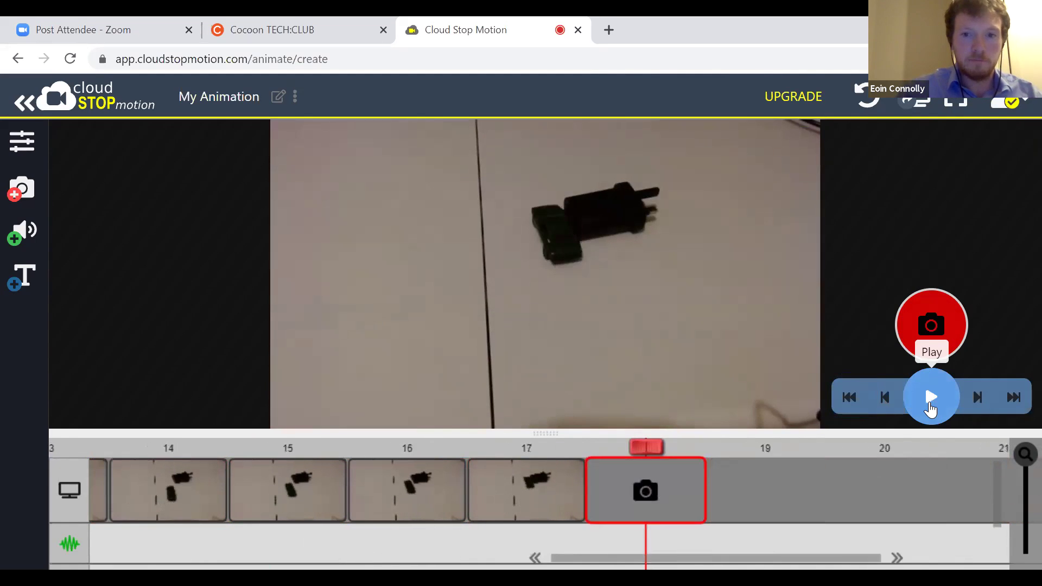
{"action": "left_click", "coordinate": [849, 398]}
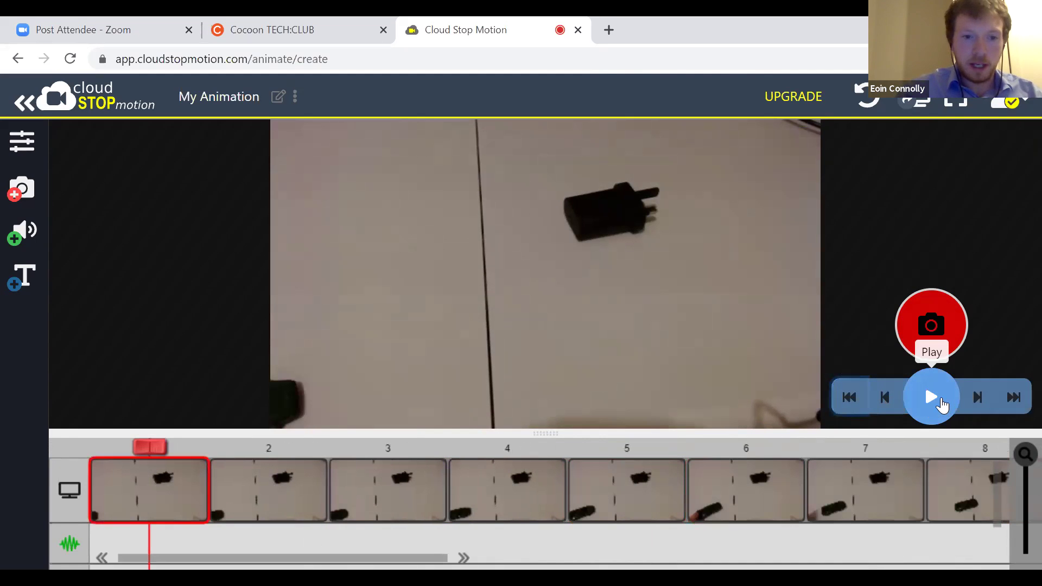
{"action": "left_click", "coordinate": [940, 401]}
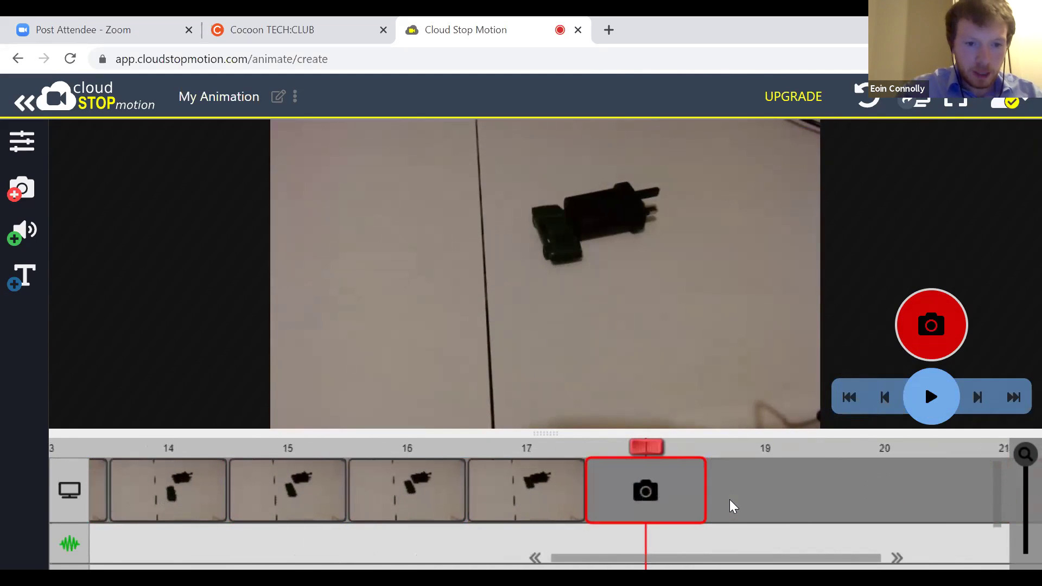
{"action": "scroll", "coordinate": [733, 506], "scroll_direction": "left", "scroll_amount": 10}
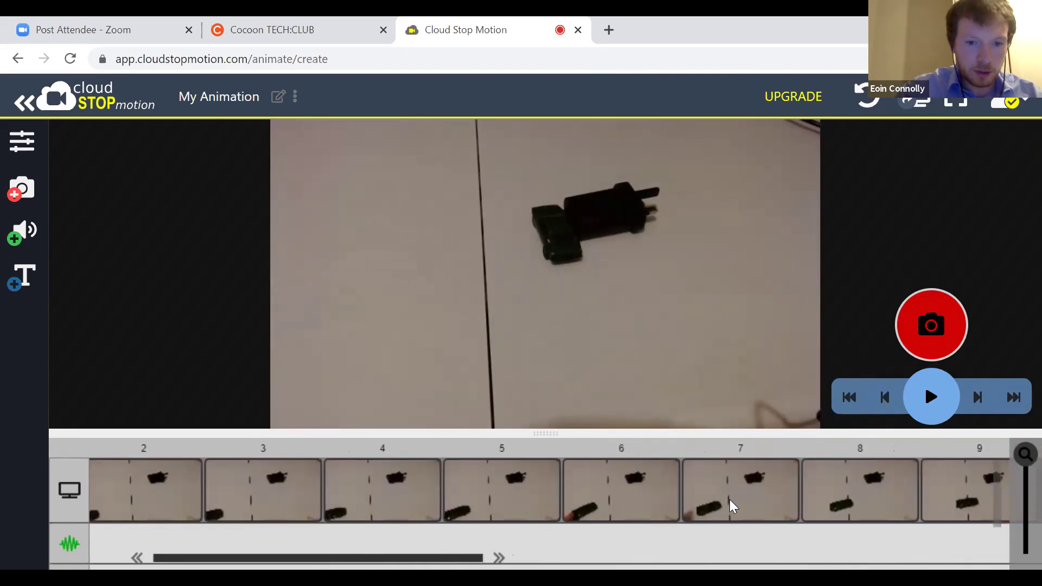
{"action": "scroll", "coordinate": [732, 506], "scroll_direction": "left", "scroll_amount": 2}
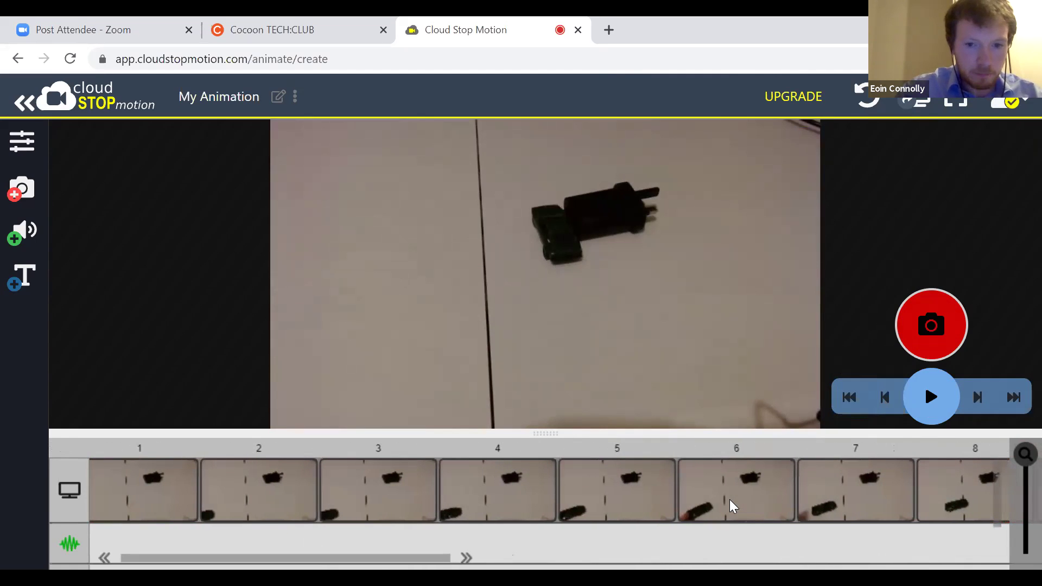
{"action": "scroll", "coordinate": [285, 499], "scroll_direction": "left", "scroll_amount": 1}
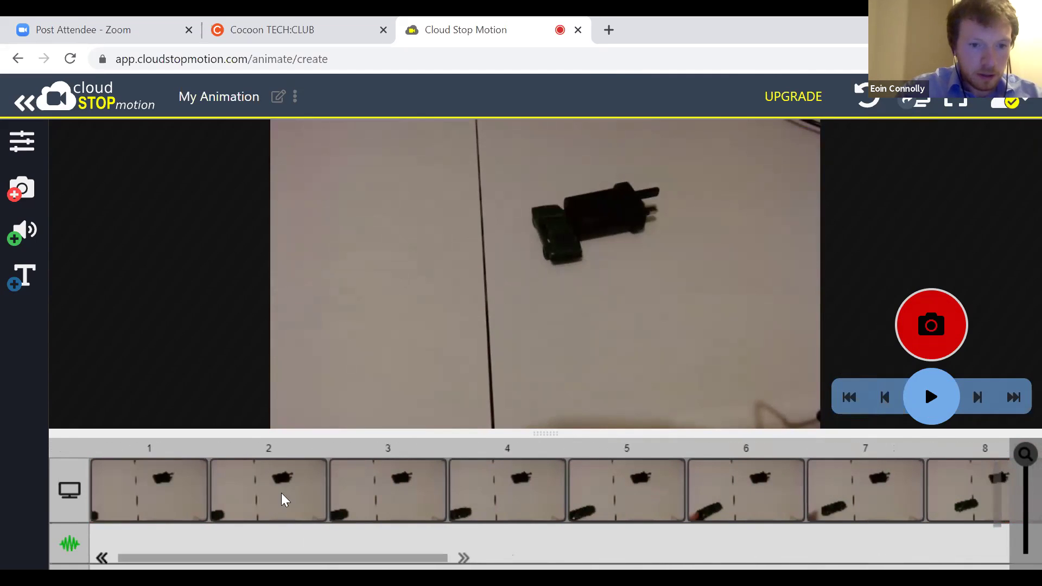
Step: Step through frames 2 to 7, then select frame 6 and open its Selected Frame options
{"action": "left_click", "coordinate": [308, 485]}
{"action": "left_click", "coordinate": [424, 484]}
{"action": "left_click", "coordinate": [544, 489]}
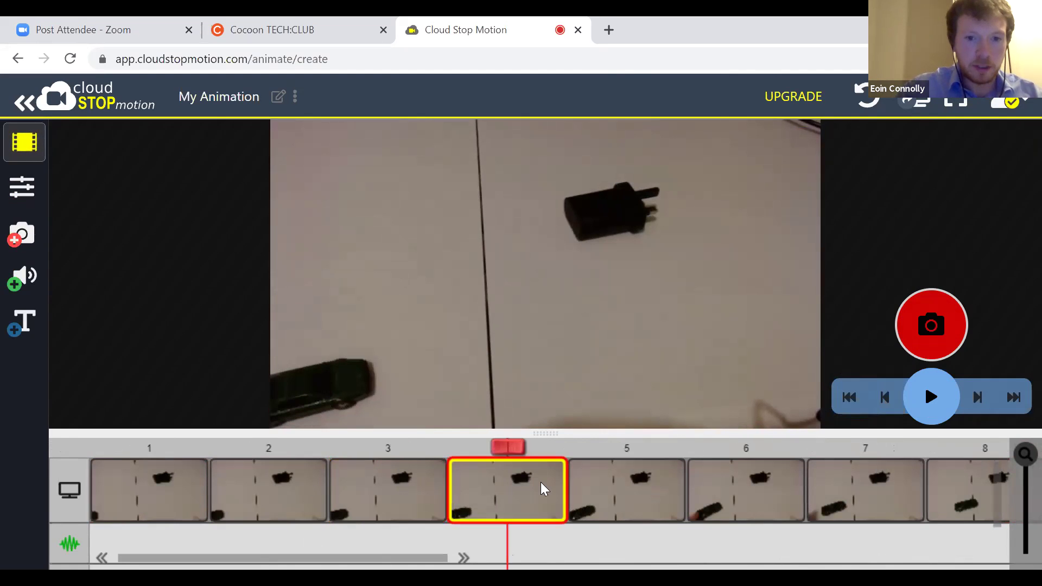
{"action": "left_click", "coordinate": [601, 491]}
{"action": "left_click", "coordinate": [772, 493]}
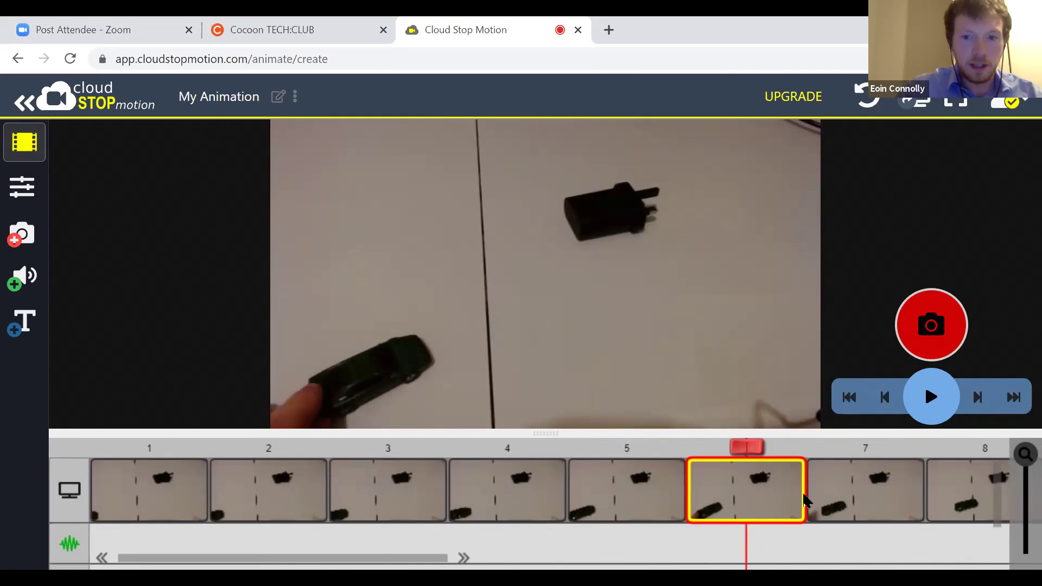
{"action": "left_click", "coordinate": [872, 490]}
{"action": "left_click", "coordinate": [773, 502]}
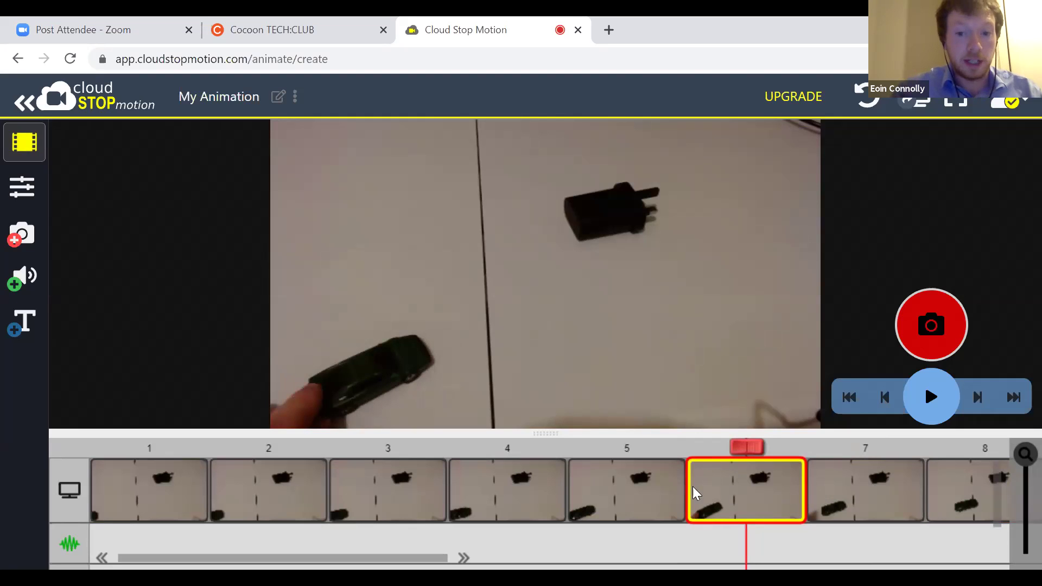
{"action": "left_click", "coordinate": [23, 142]}
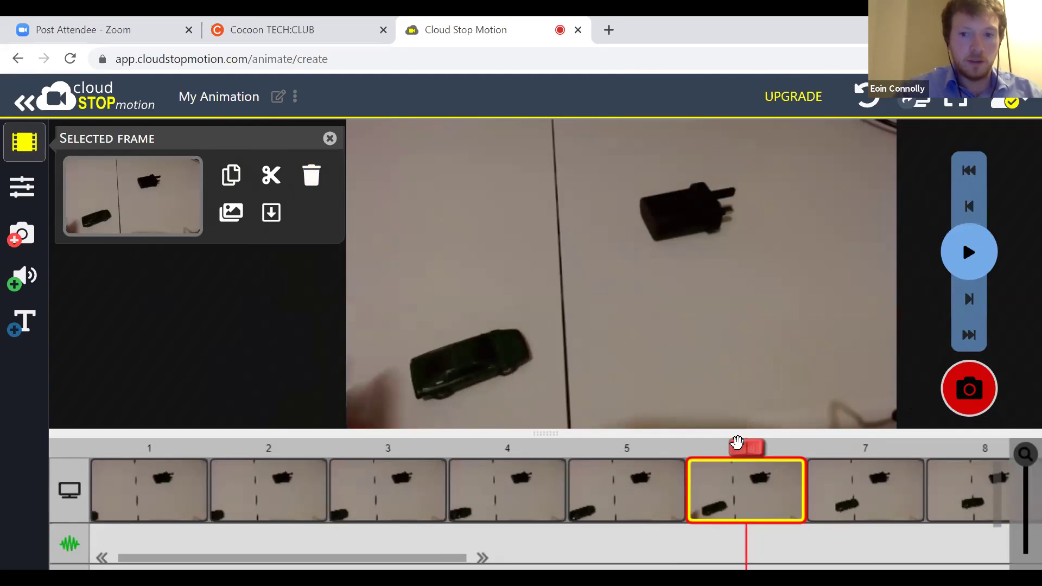
Step: Return to frame 1, play the car-to-plug animation three times, then go back to the lesson
{"action": "left_click_drag", "start_coordinate": [731, 451], "coordinate": [508, 448]}
{"action": "left_click", "coordinate": [54, 480]}
{"action": "left_click", "coordinate": [98, 471]}
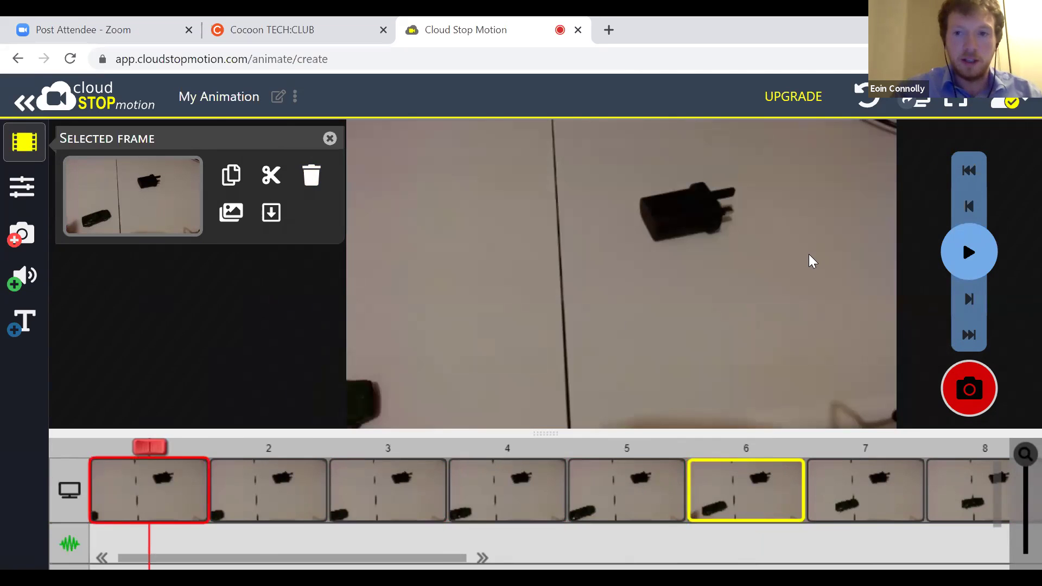
{"action": "left_click", "coordinate": [969, 253]}
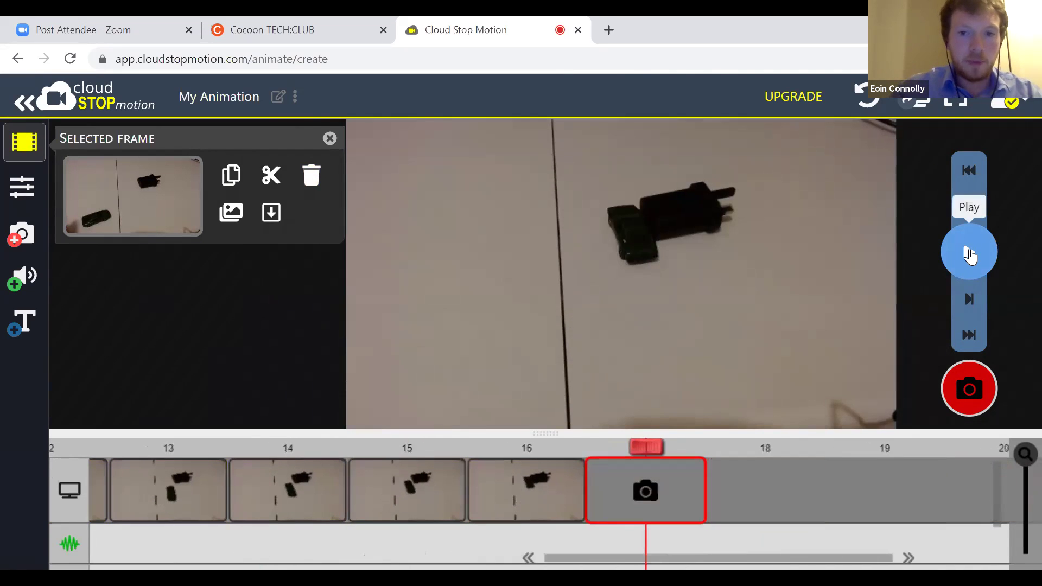
{"action": "left_click", "coordinate": [970, 253]}
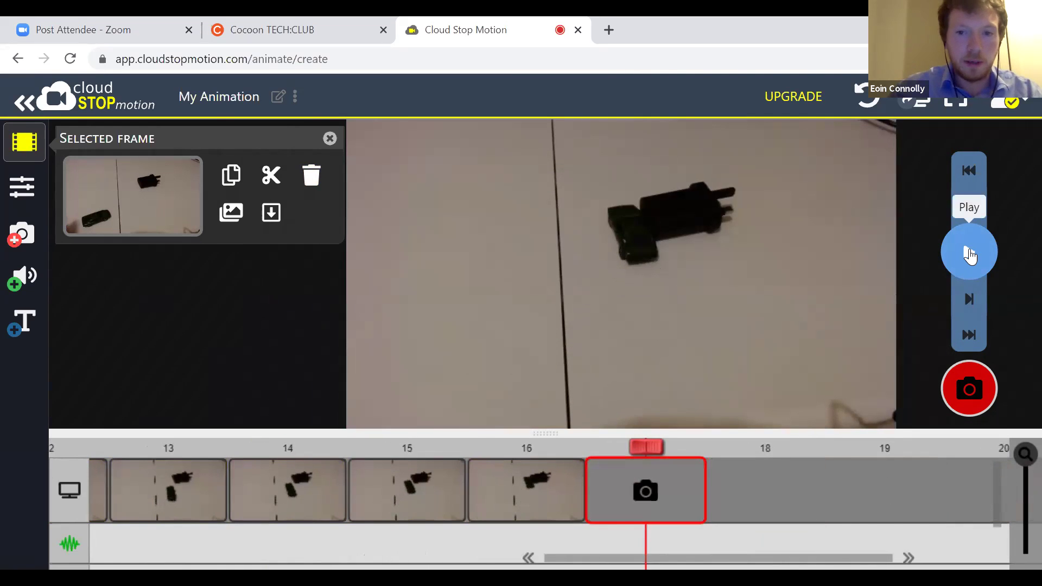
{"action": "left_click", "coordinate": [970, 253]}
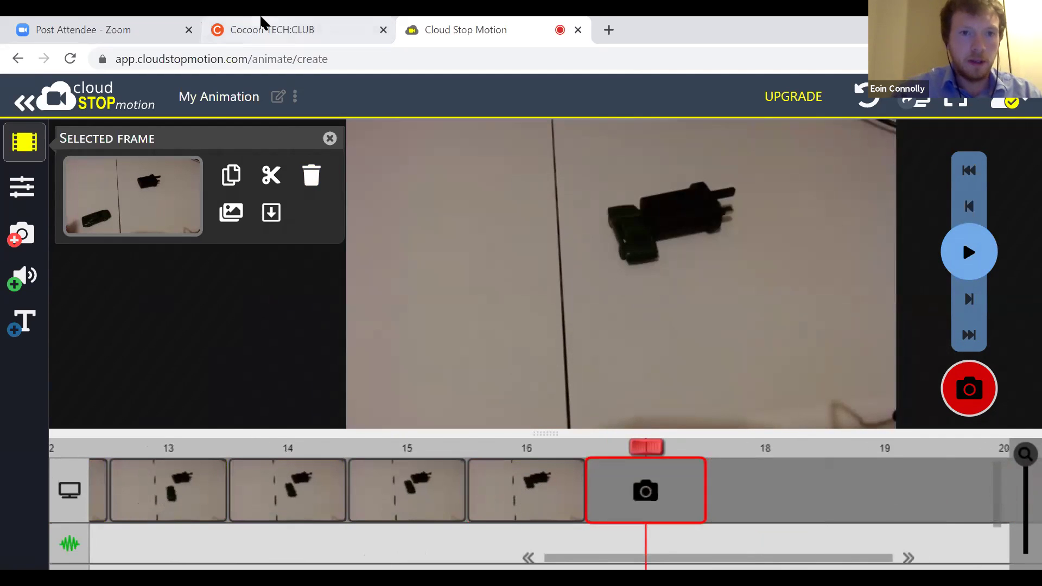
{"action": "left_click", "coordinate": [263, 24]}
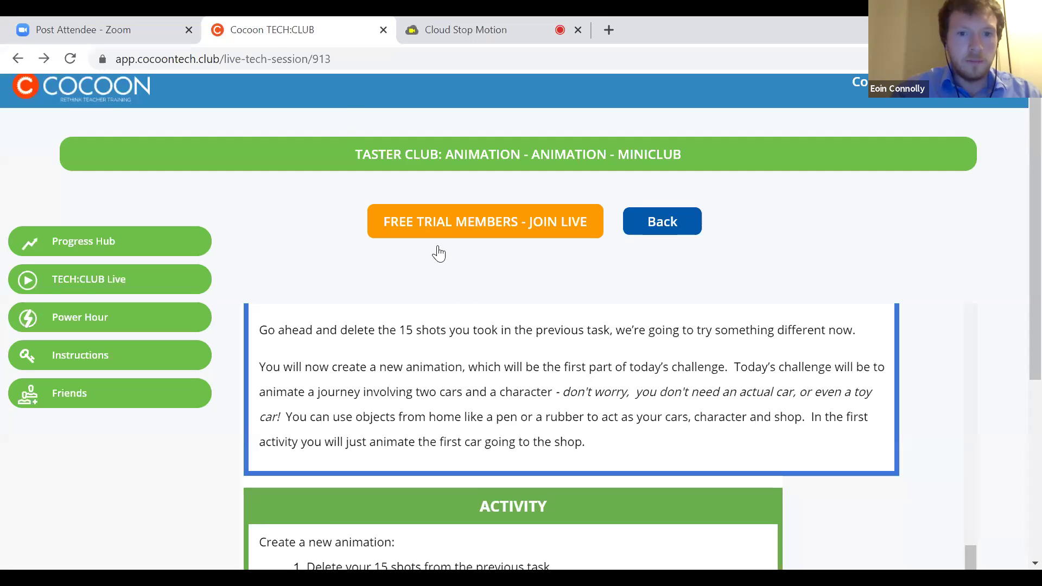
Step: Scroll the lesson to Part 4, where the hold frame tool keeps frame 1 for 24 frames (two seconds)
{"action": "scroll", "coordinate": [467, 298], "scroll_direction": "down", "scroll_amount": 4}
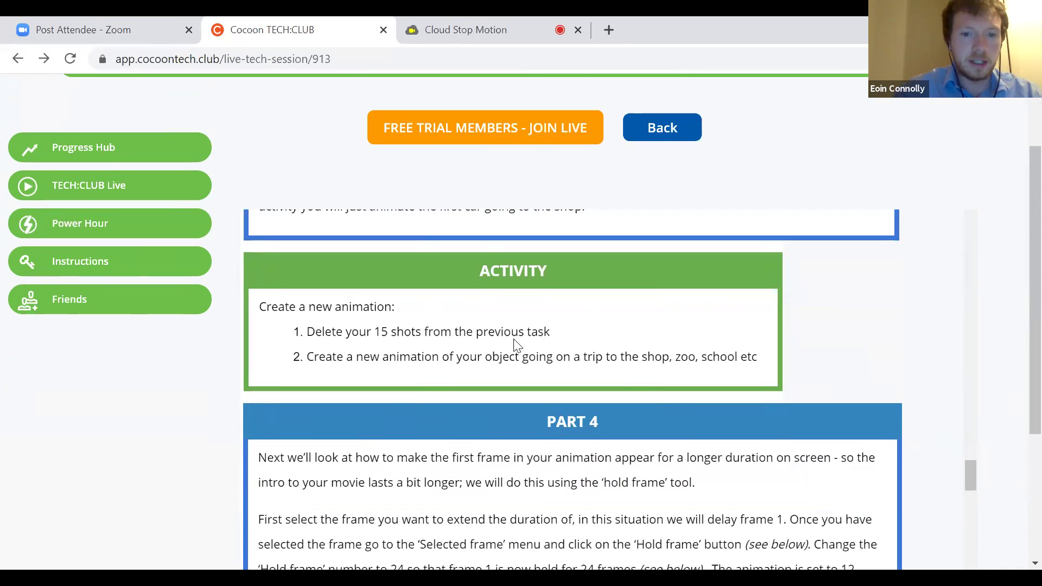
{"action": "scroll", "coordinate": [516, 345], "scroll_direction": "down", "scroll_amount": 2}
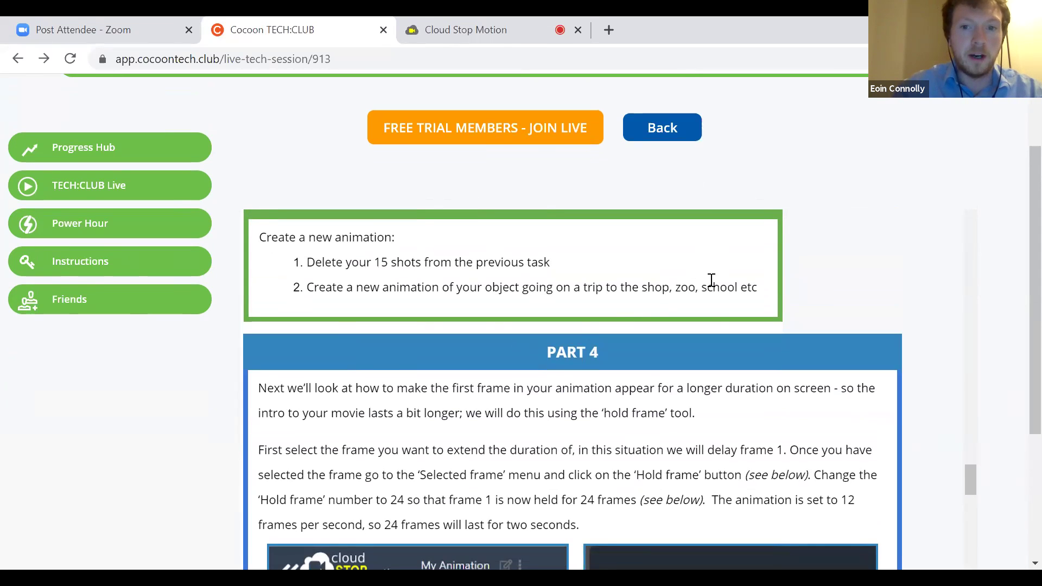
{"action": "scroll", "coordinate": [711, 314], "scroll_direction": "up", "scroll_amount": 1}
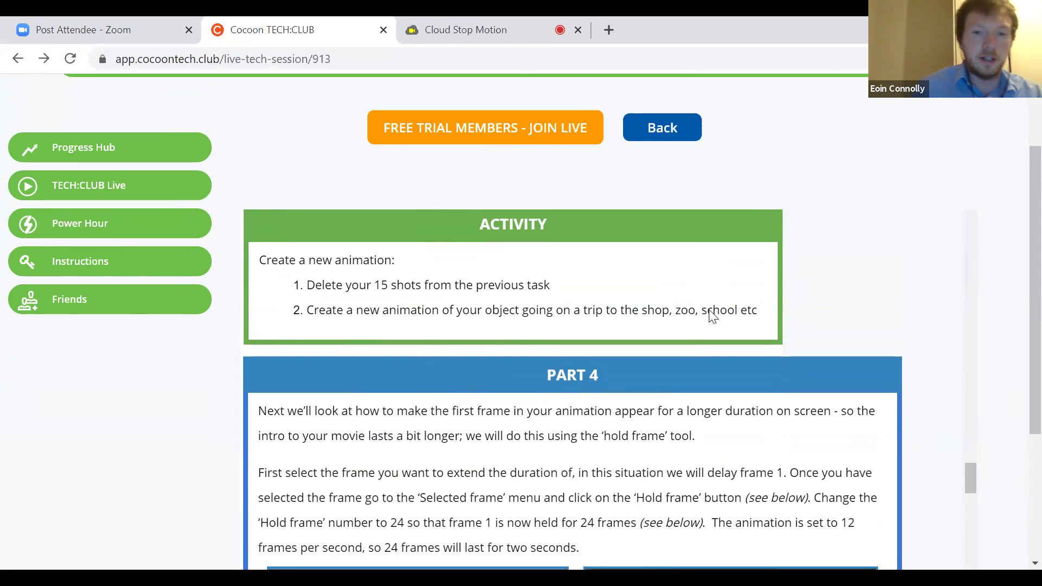
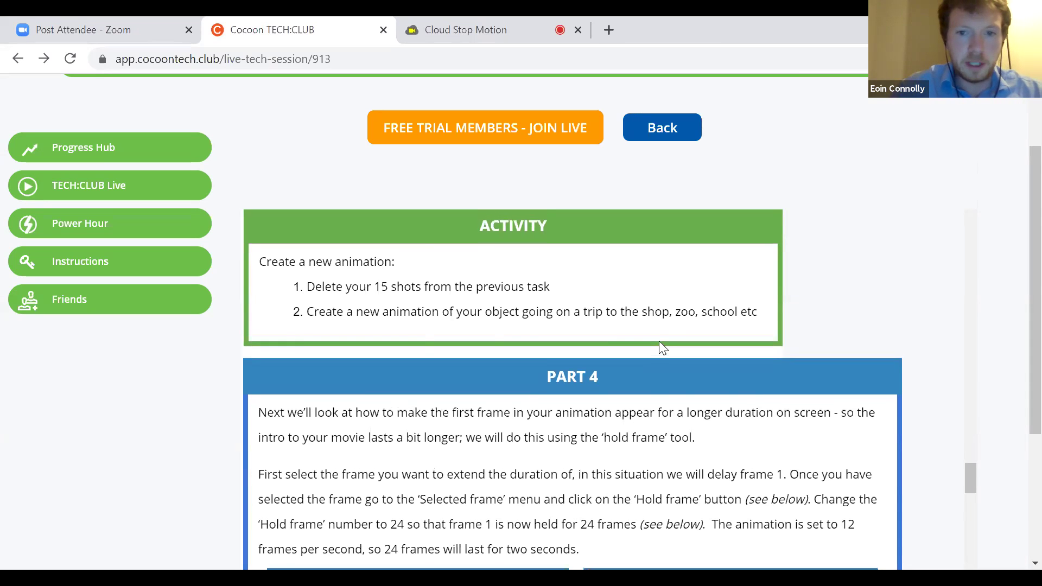
Step: Read through the Part 4 hold-frame instructions, then return to the Cloud Stop Motion editor
{"action": "scroll", "coordinate": [660, 342], "scroll_direction": "down", "scroll_amount": 3}
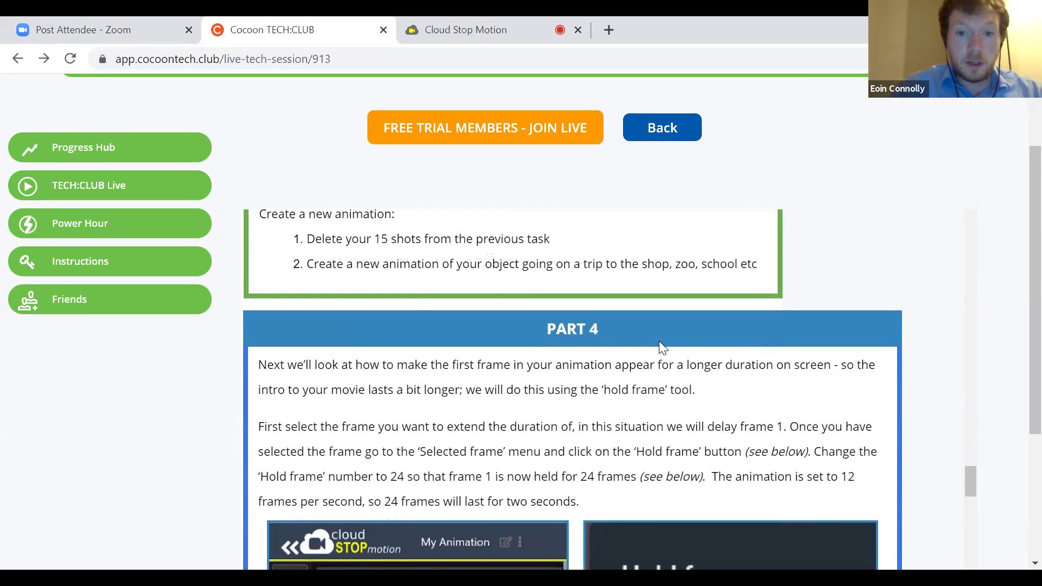
{"action": "scroll", "coordinate": [661, 348], "scroll_direction": "down", "scroll_amount": 2}
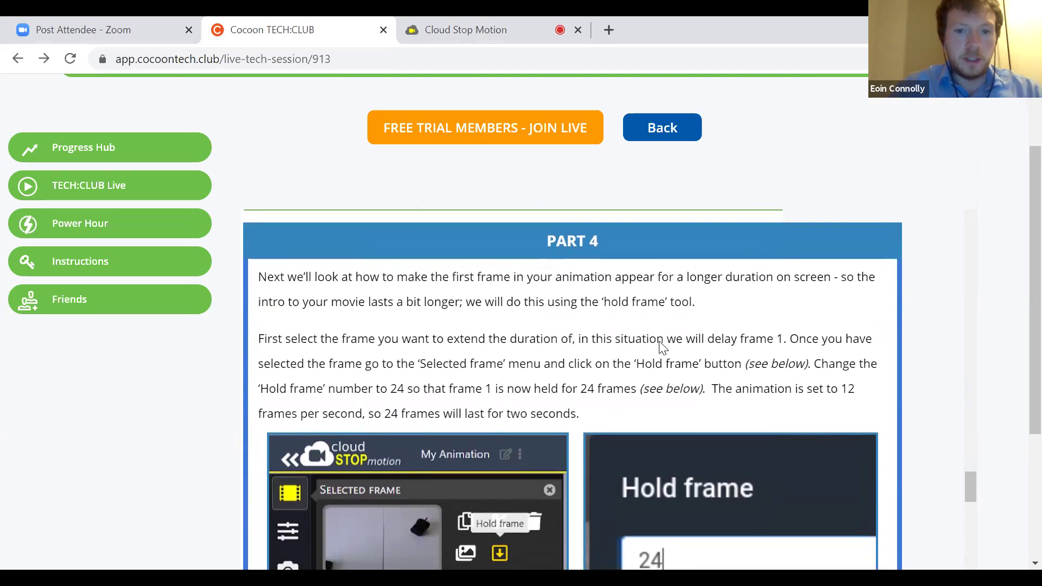
{"action": "scroll", "coordinate": [661, 347], "scroll_direction": "up", "scroll_amount": 1}
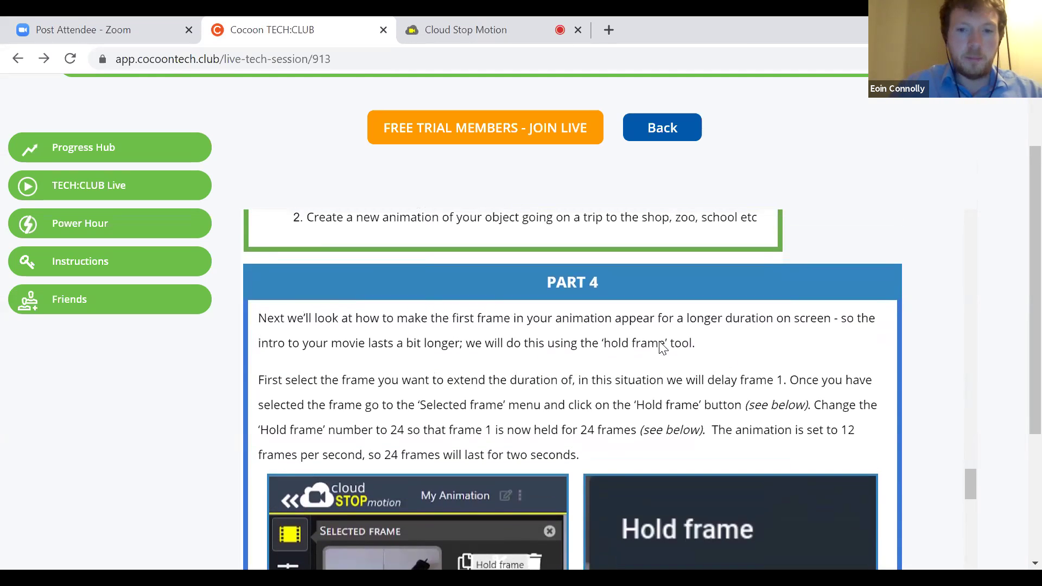
{"action": "scroll", "coordinate": [661, 347], "scroll_direction": "down", "scroll_amount": 1}
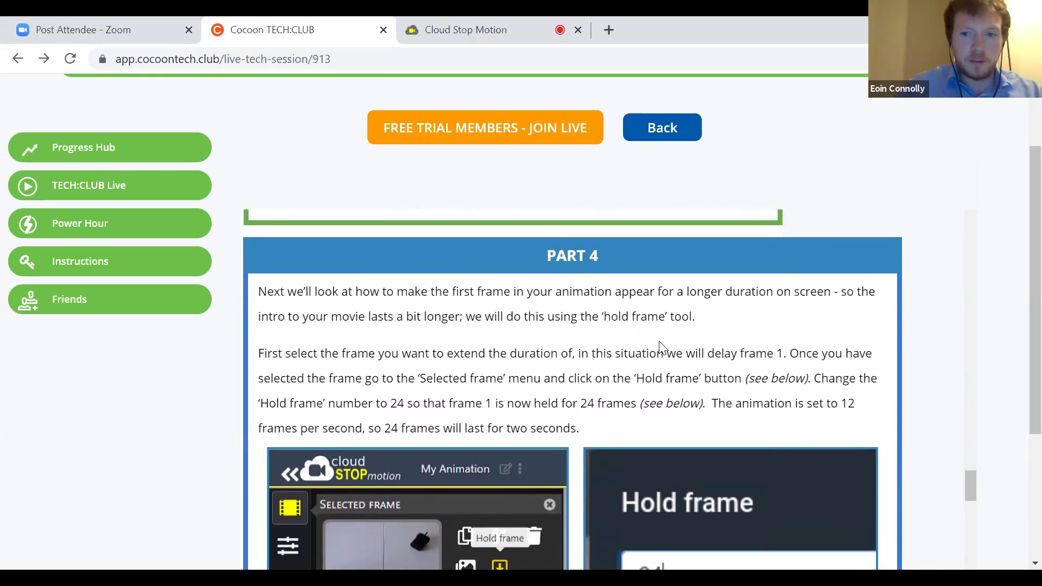
{"action": "scroll", "coordinate": [533, 382], "scroll_direction": "down", "scroll_amount": 1}
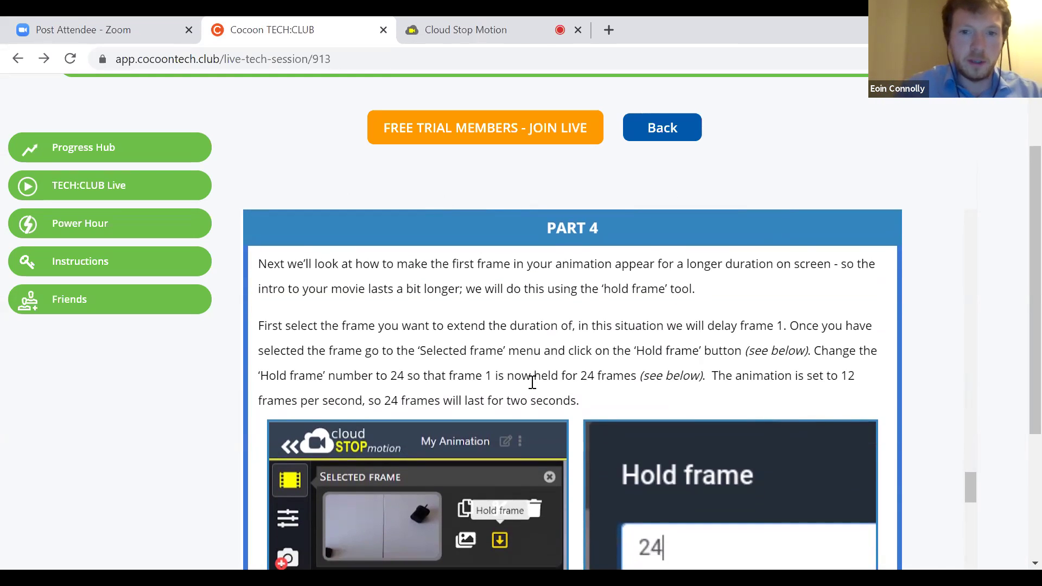
{"action": "left_click", "coordinate": [514, 21]}
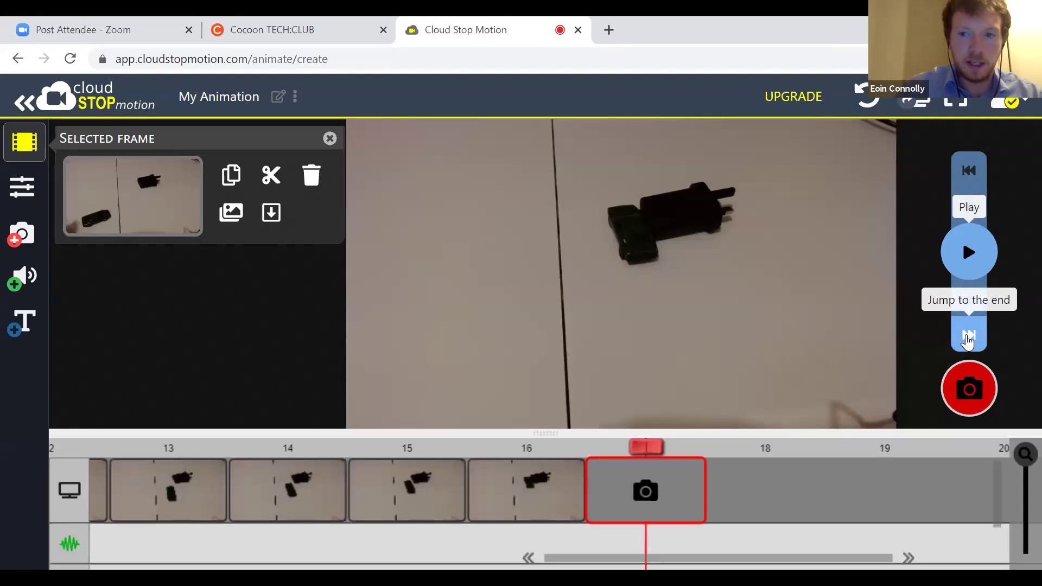
Step: Replay the plug animation from the start several times
{"action": "left_click", "coordinate": [970, 179]}
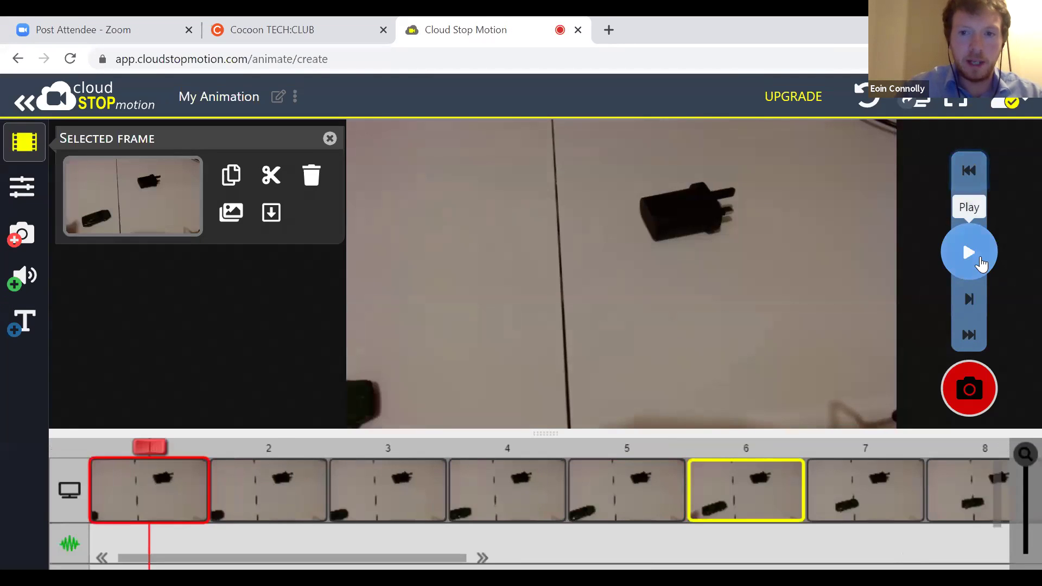
{"action": "left_click", "coordinate": [978, 260]}
{"action": "left_click", "coordinate": [969, 252]}
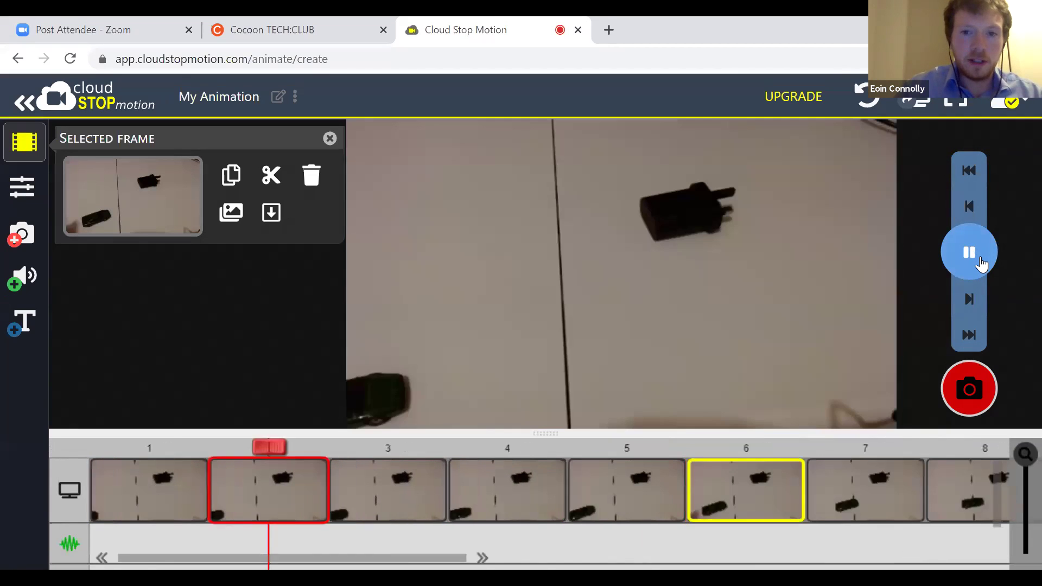
{"action": "left_click", "coordinate": [970, 252]}
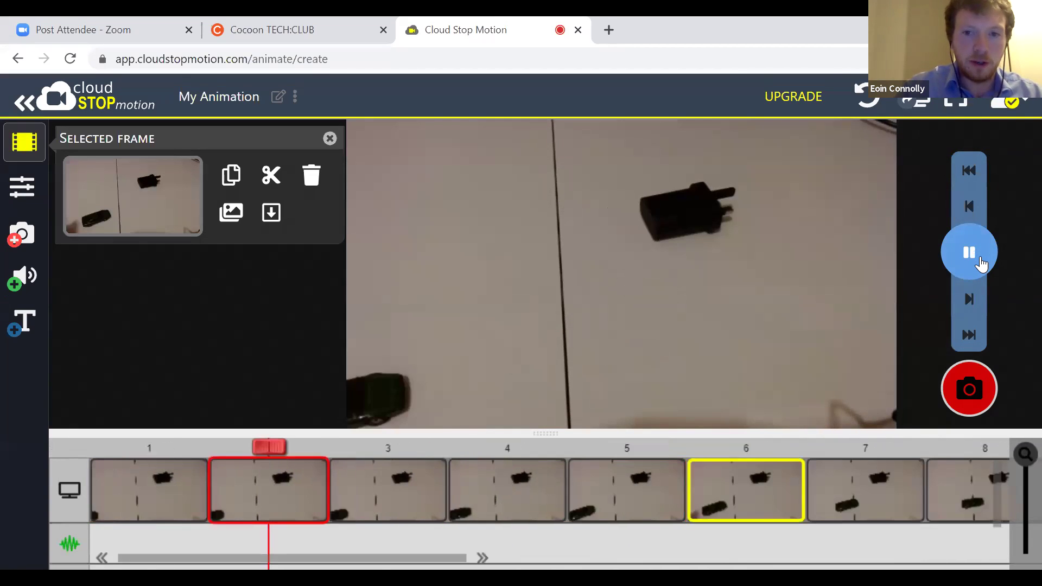
{"action": "left_click", "coordinate": [970, 252]}
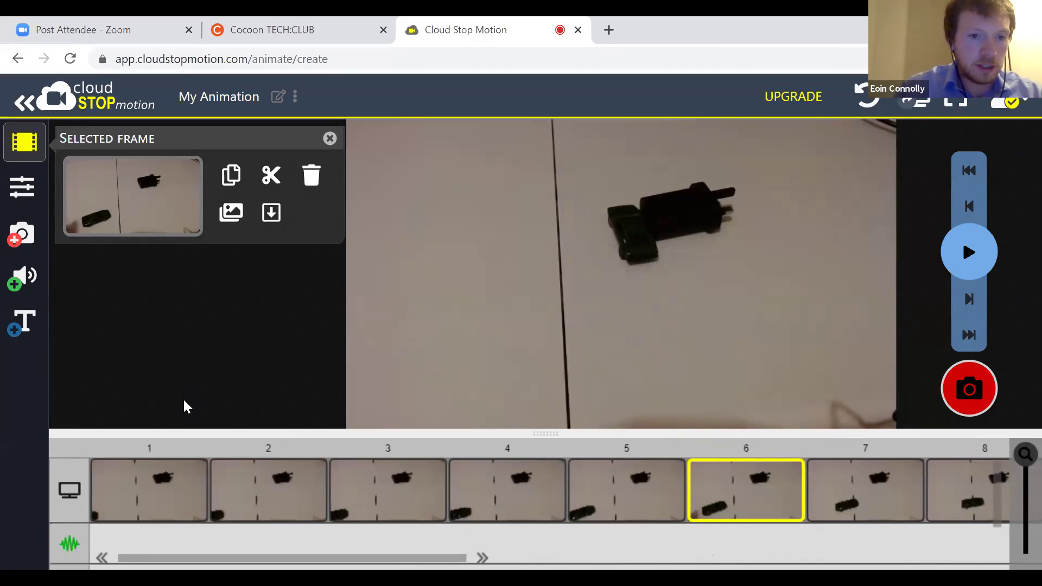
Step: Close the frame-6 options, select frame 1 and reopen its Selected Frame options
{"action": "left_click", "coordinate": [329, 139]}
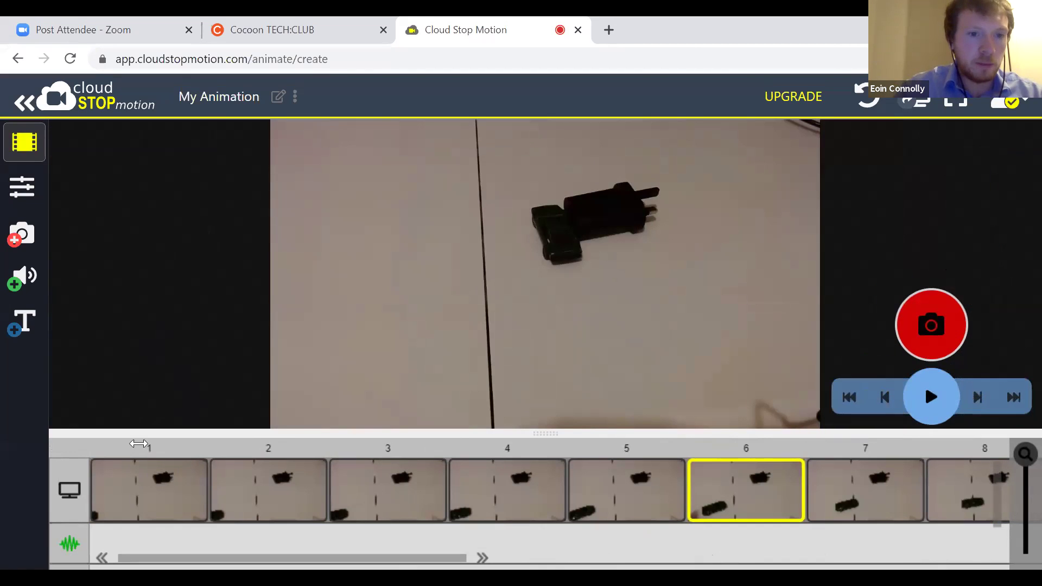
{"action": "left_click", "coordinate": [147, 494]}
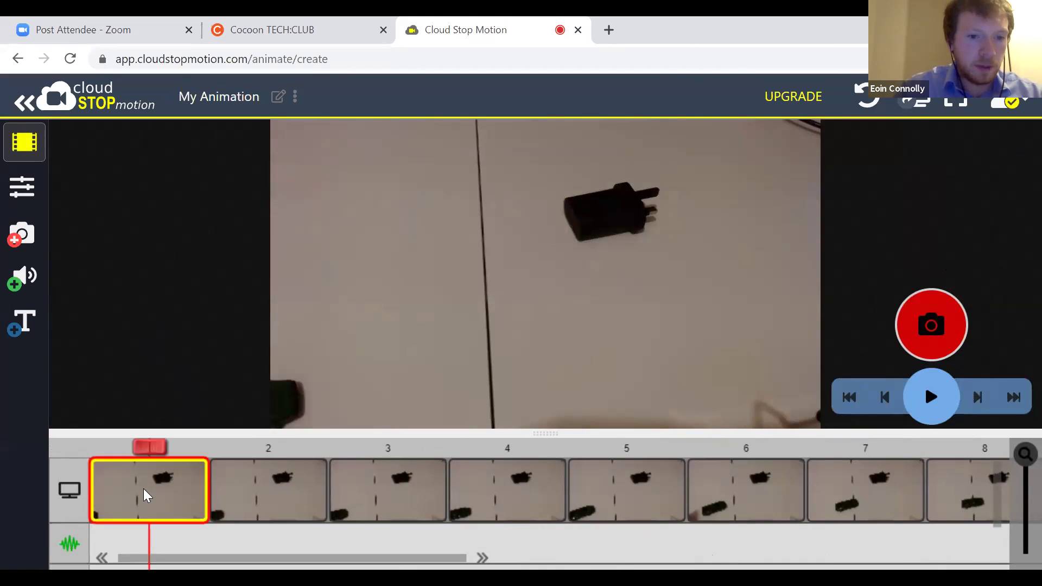
{"action": "left_click", "coordinate": [27, 145]}
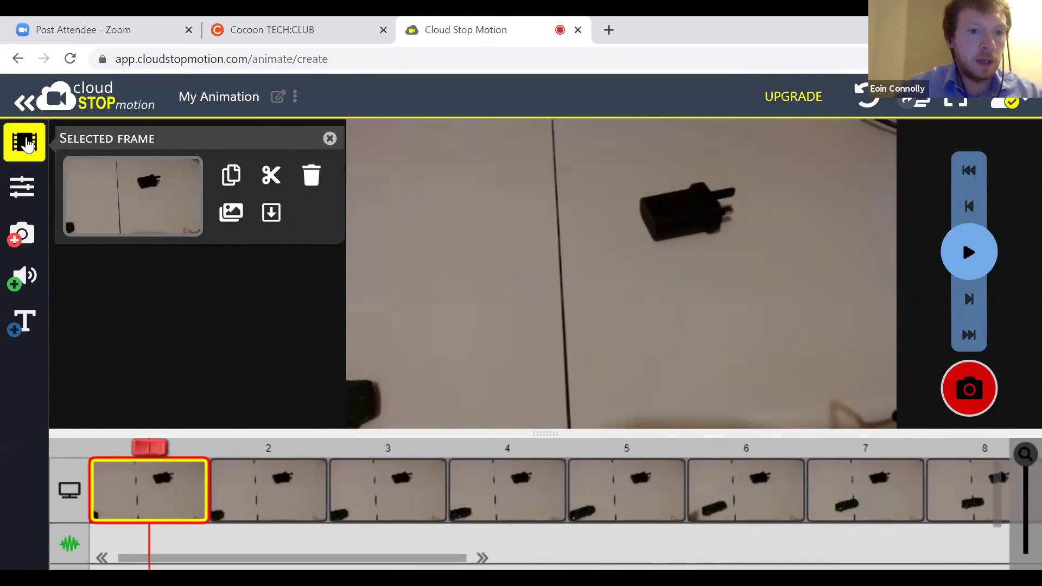
Step: Change the first frame's hold from 12 to 24 frames
{"action": "left_click", "coordinate": [271, 213]}
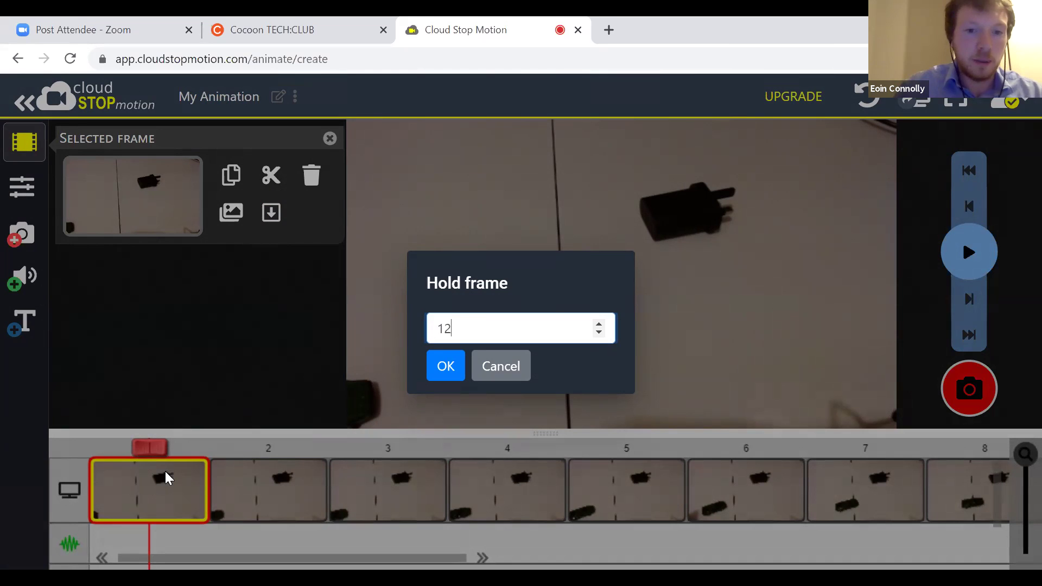
{"action": "key", "text": "BackSpace"}
{"action": "key", "text": "BackSpace"}
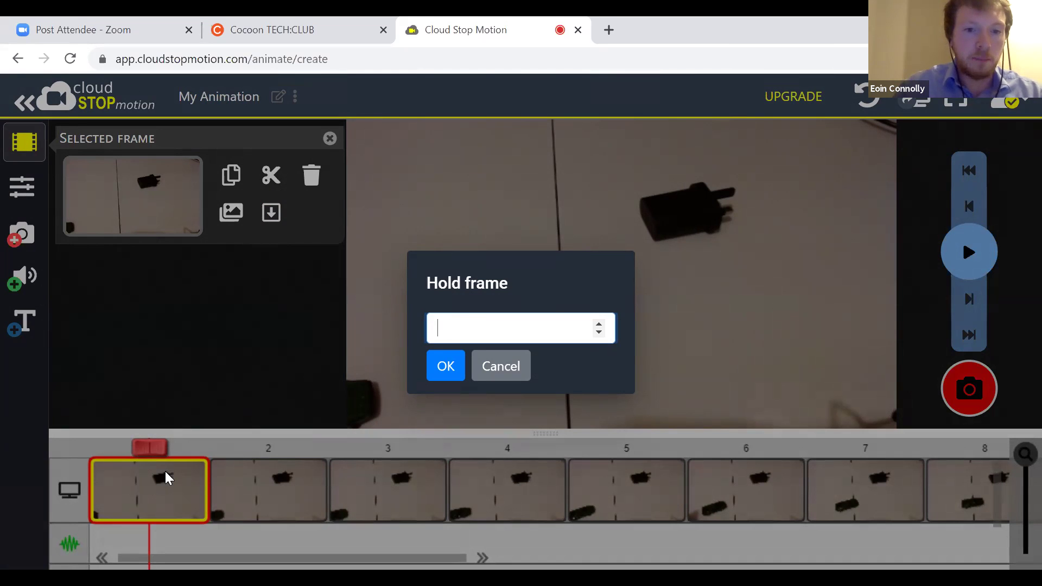
{"action": "type", "text": "24"}
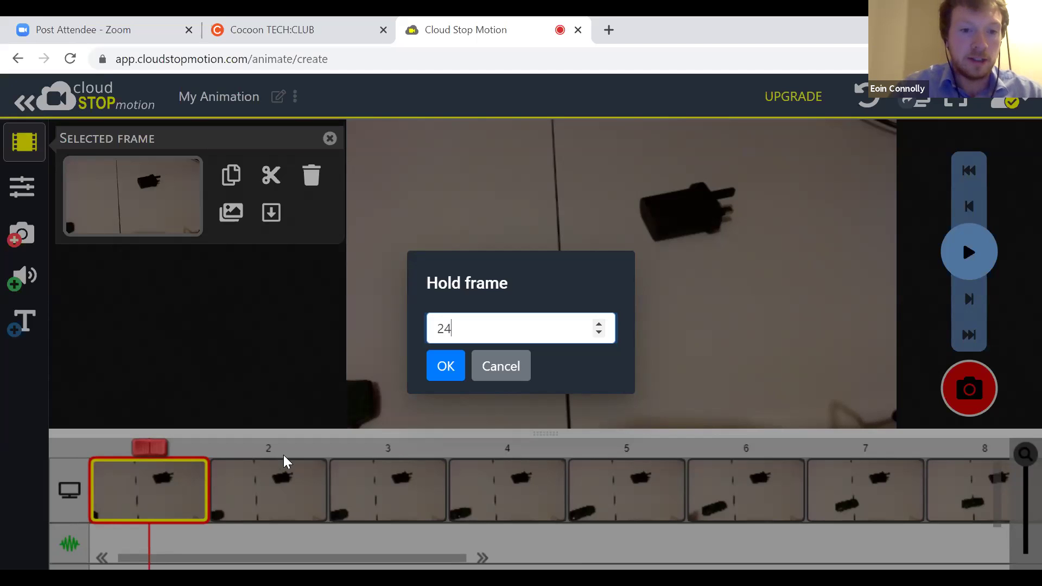
{"action": "left_click", "coordinate": [445, 367]}
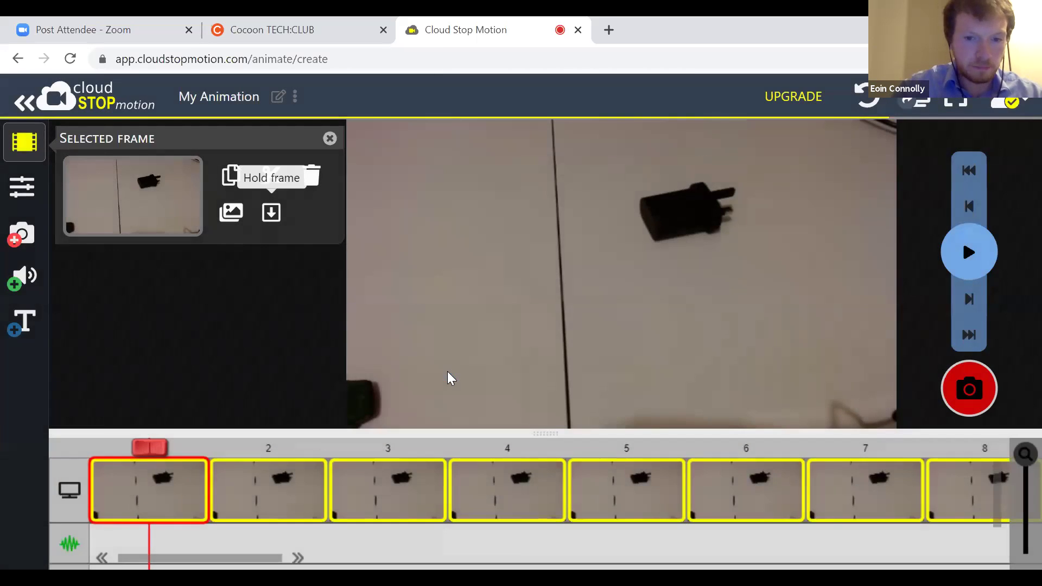
Step: Jump back to the start and play the animation through to frame 40
{"action": "mouse_move", "coordinate": [217, 558]}
{"action": "left_mouse_down"}
{"action": "mouse_move", "coordinate": [530, 557]}
{"action": "mouse_move", "coordinate": [219, 558]}
{"action": "left_mouse_up"}
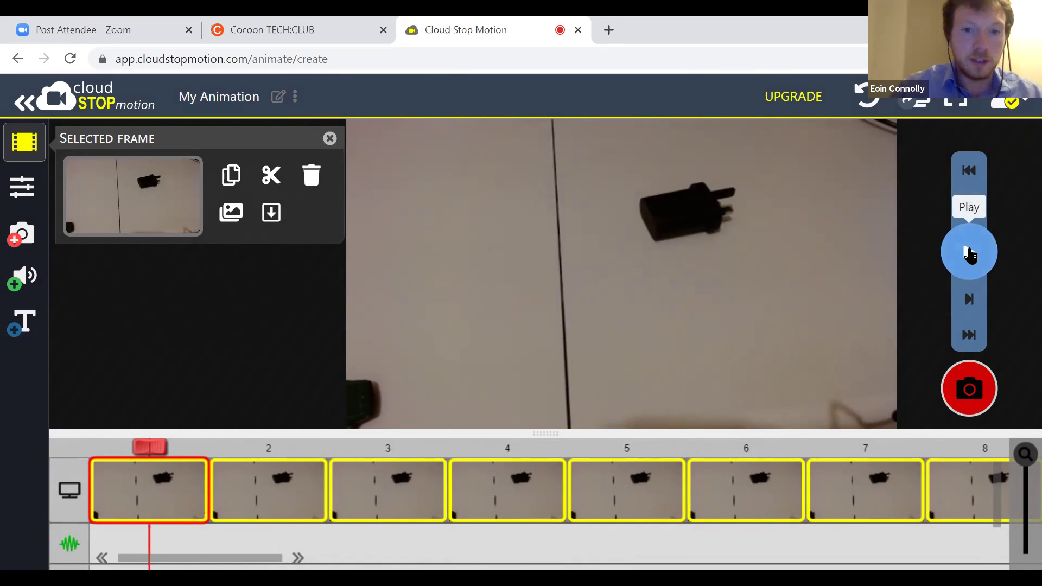
{"action": "left_click", "coordinate": [971, 262]}
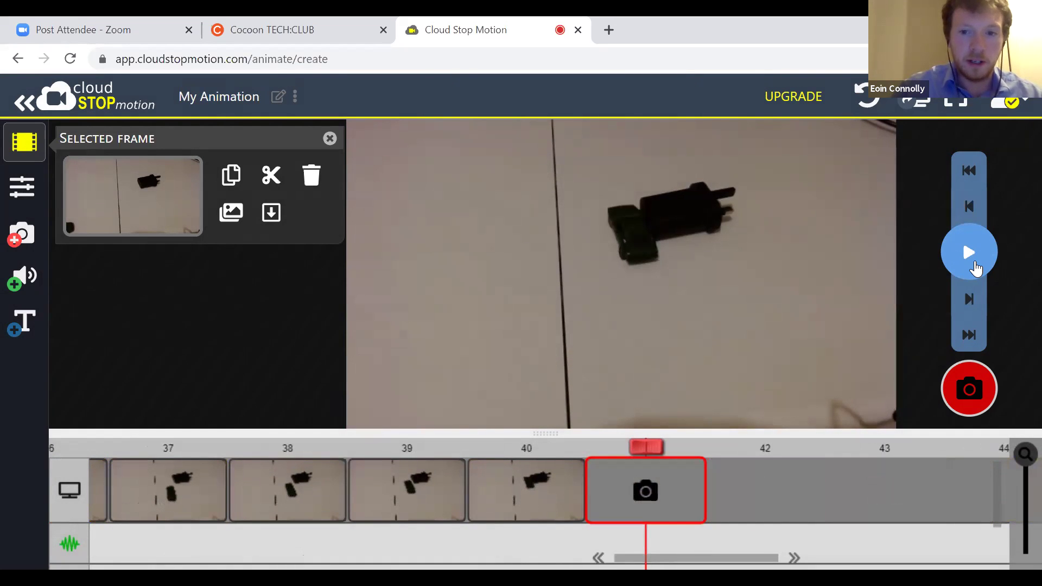
{"action": "left_click", "coordinate": [969, 169]}
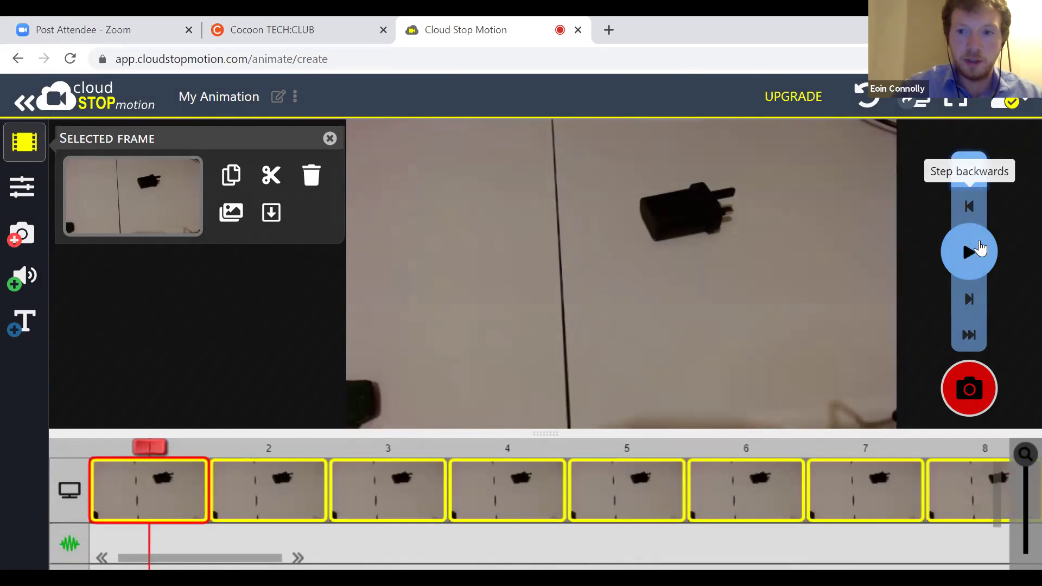
{"action": "left_click", "coordinate": [969, 252]}
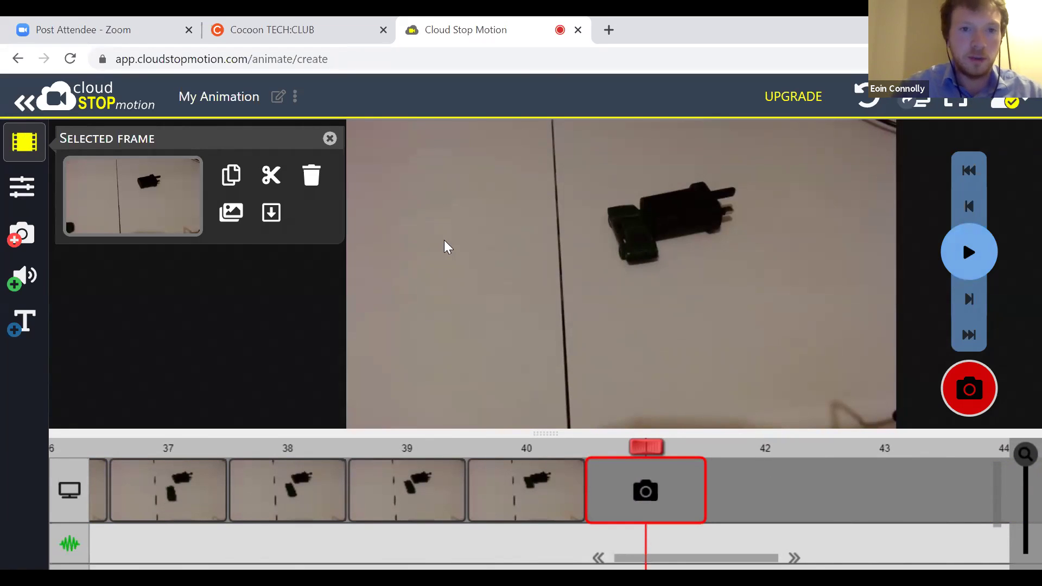
{"action": "left_click", "coordinate": [335, 28]}
{"action": "scroll", "coordinate": [425, 161], "scroll_direction": "down", "scroll_amount": 4}
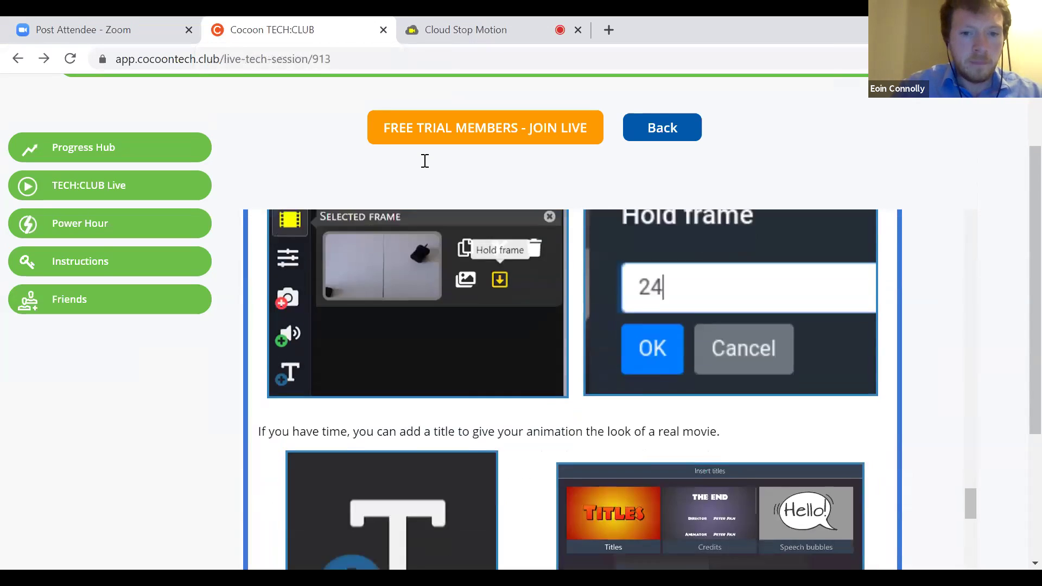
{"action": "scroll", "coordinate": [468, 288], "scroll_direction": "down", "scroll_amount": 1}
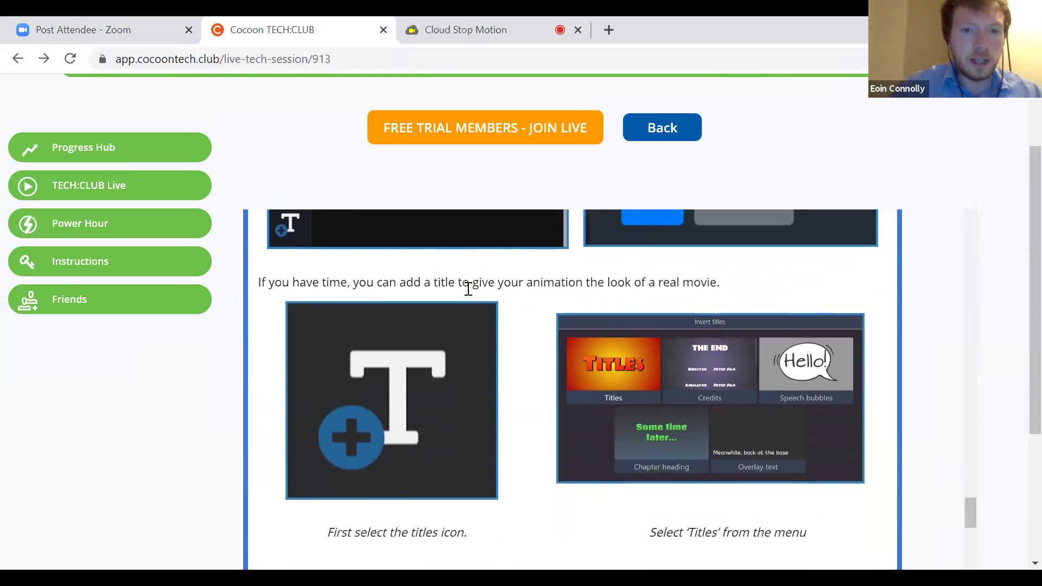
{"action": "scroll", "coordinate": [467, 289], "scroll_direction": "up", "scroll_amount": 1}
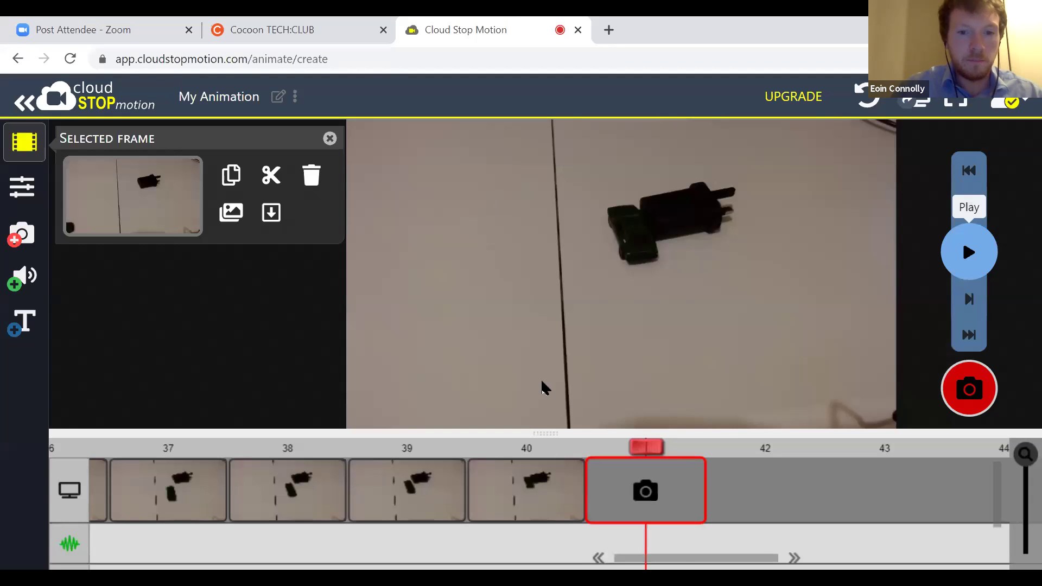
Step: Select frame 1 in the timeline and bring up the Insert titles templates
{"action": "scroll", "coordinate": [691, 557], "scroll_direction": "down", "scroll_amount": 2}
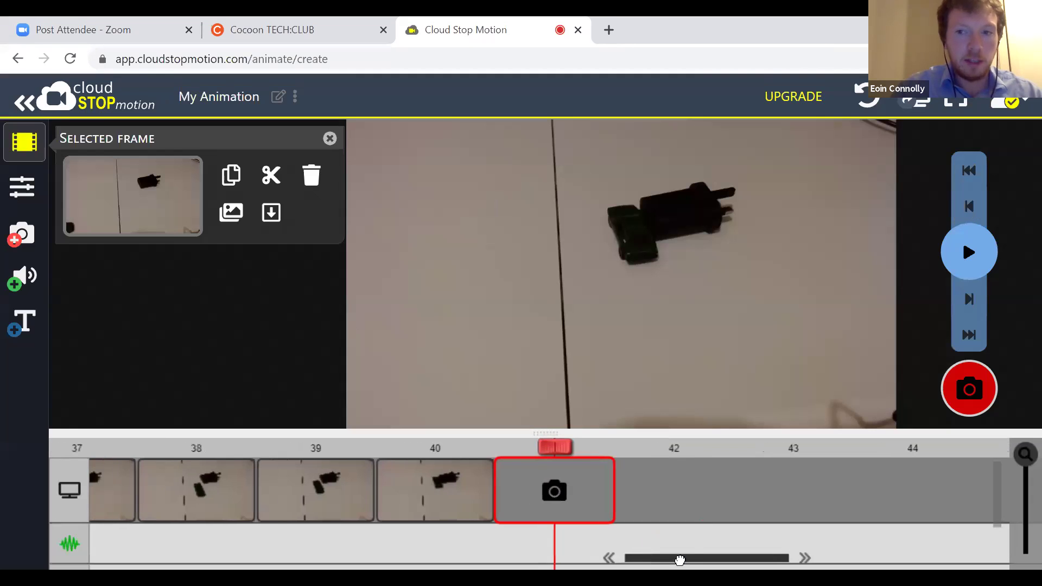
{"action": "scroll", "coordinate": [680, 560], "scroll_direction": "up", "scroll_amount": 15}
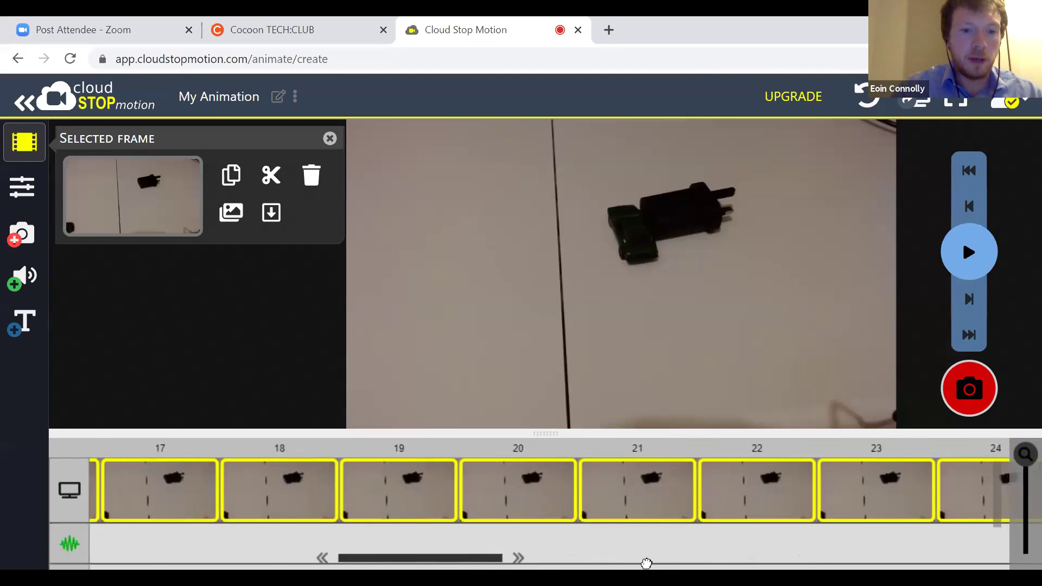
{"action": "scroll", "coordinate": [646, 563], "scroll_direction": "up", "scroll_amount": 6}
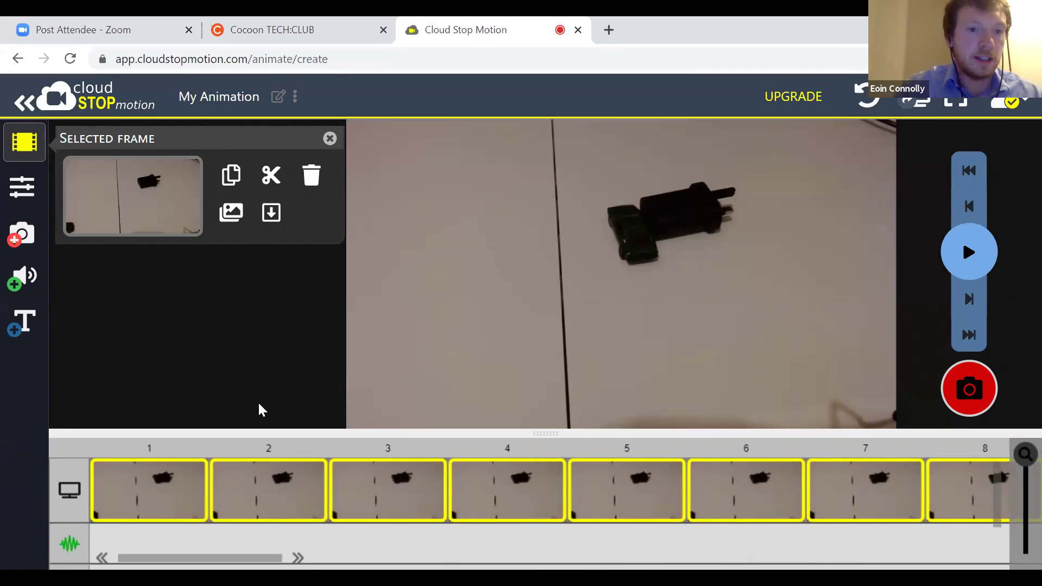
{"action": "left_click", "coordinate": [152, 488]}
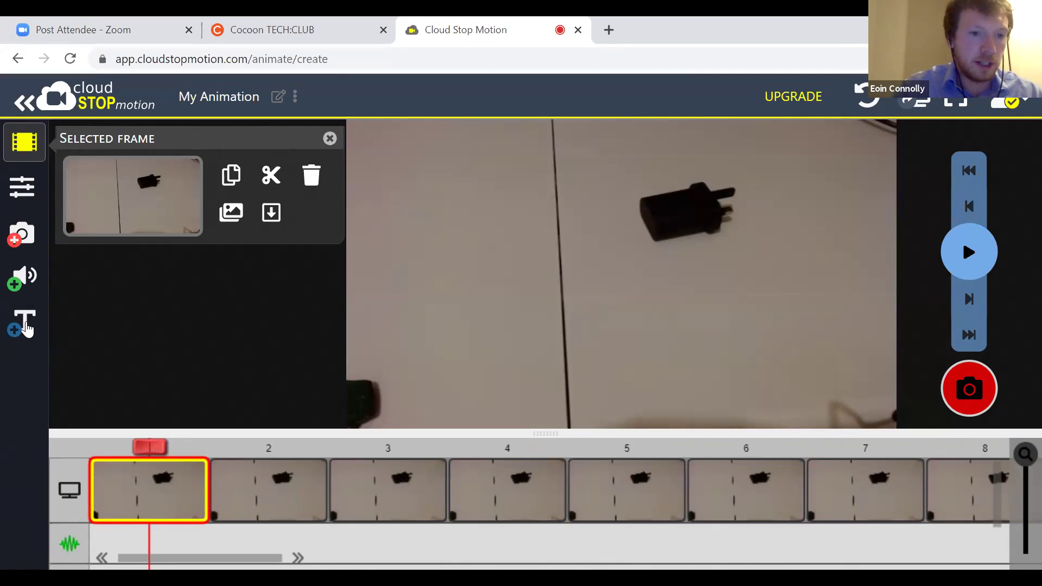
{"action": "left_click", "coordinate": [25, 324]}
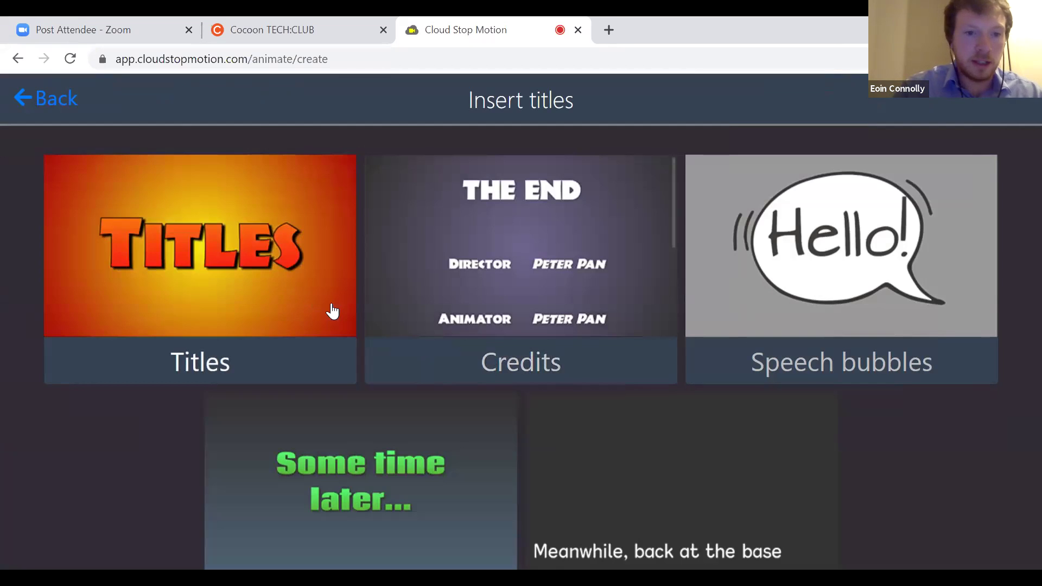
Step: Insert a Titles card at the start and edit its text to 'My First Animation'
{"action": "left_click", "coordinate": [192, 230]}
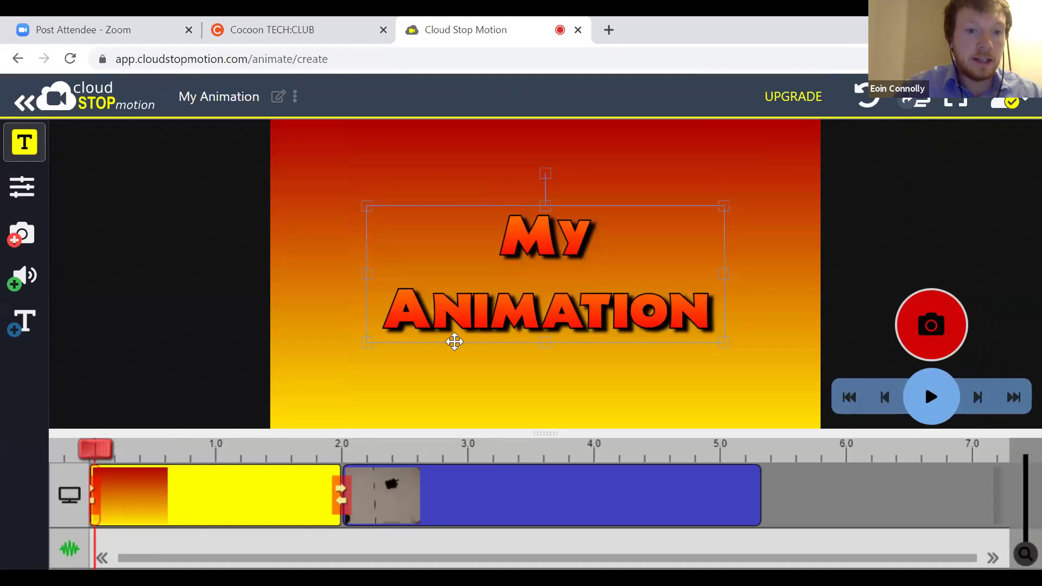
{"action": "double_click", "coordinate": [562, 239]}
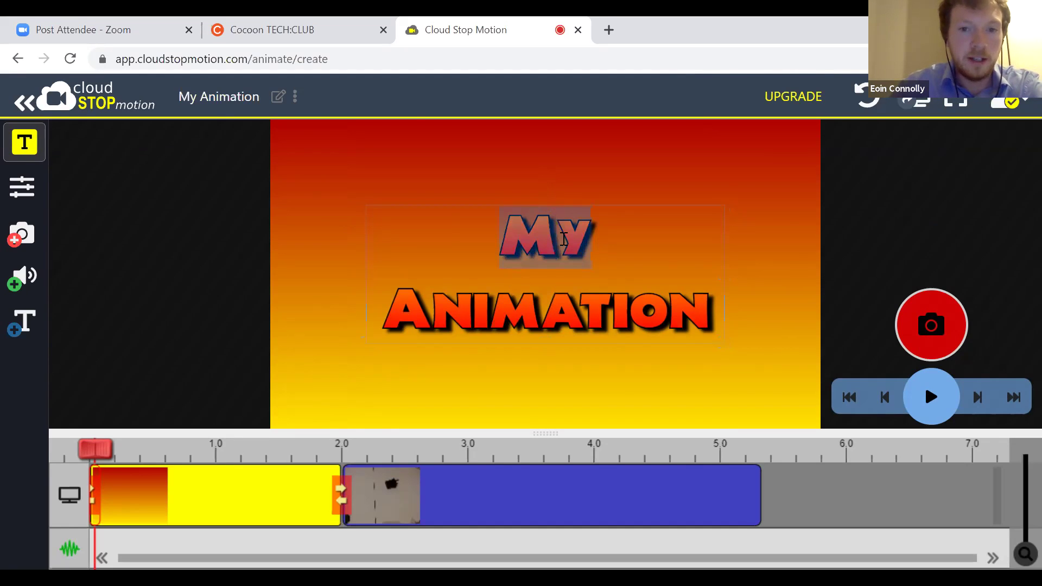
{"action": "left_click", "coordinate": [624, 235]}
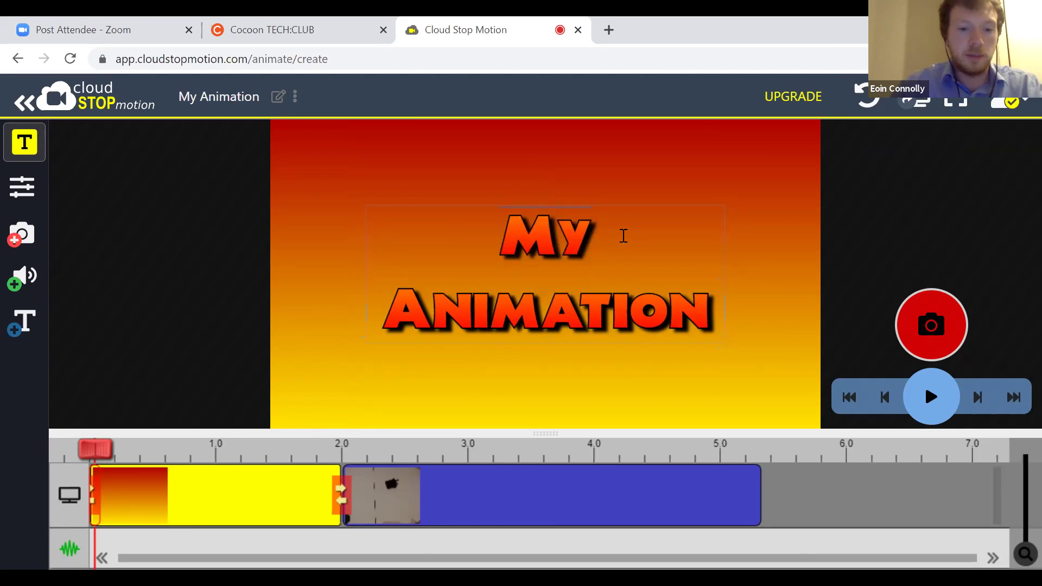
{"action": "type", "text": "Fi"}
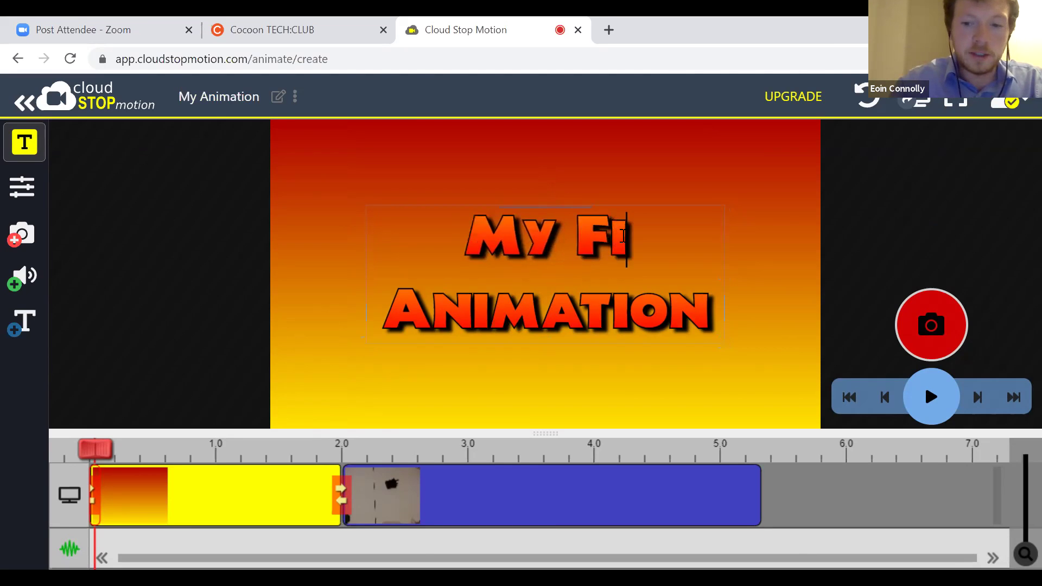
{"action": "type", "text": "rst"}
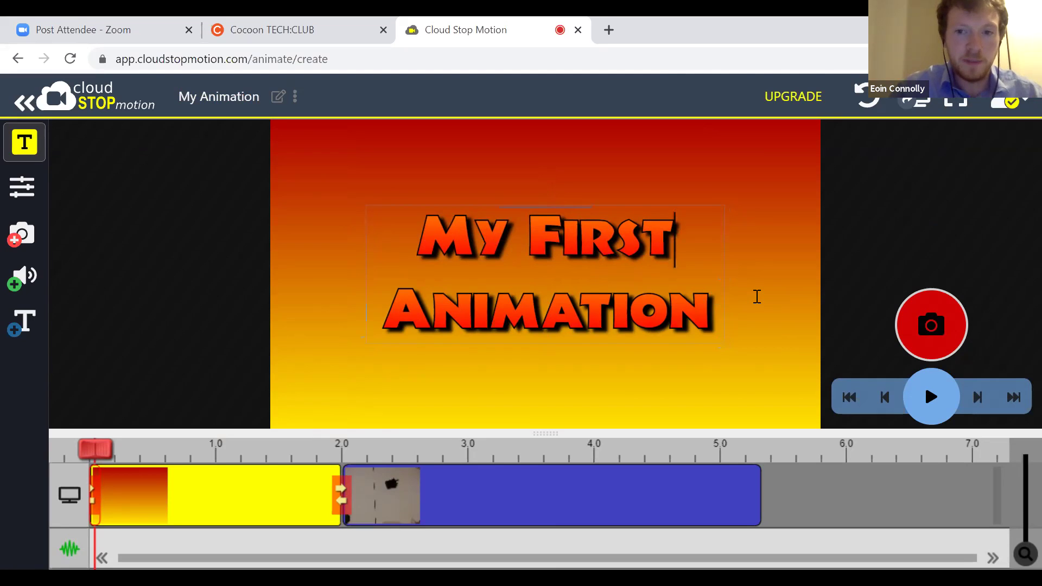
{"action": "left_click", "coordinate": [931, 402]}
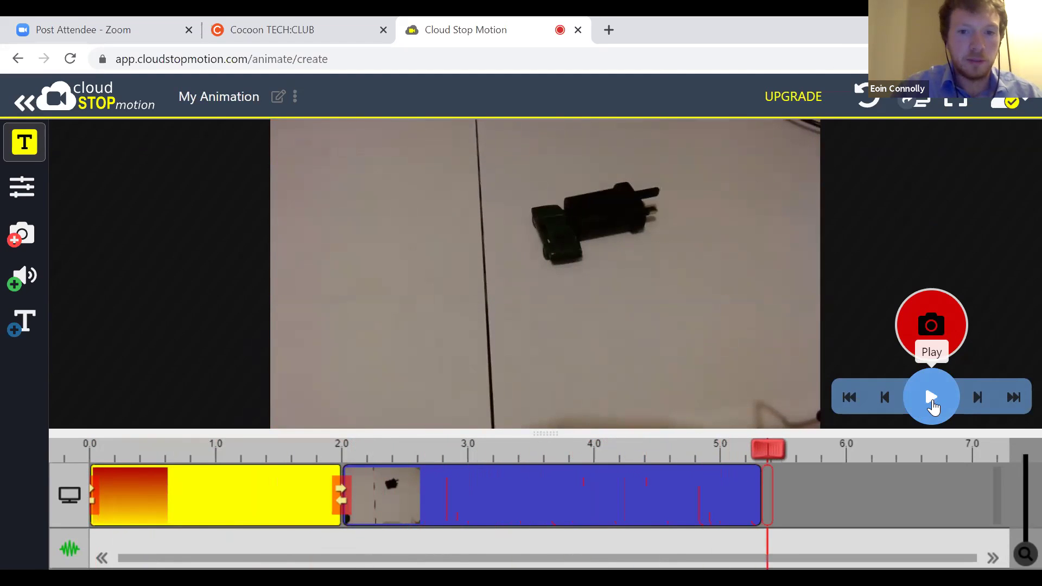
{"action": "left_click_drag", "start_coordinate": [770, 450], "coordinate": [69, 489]}
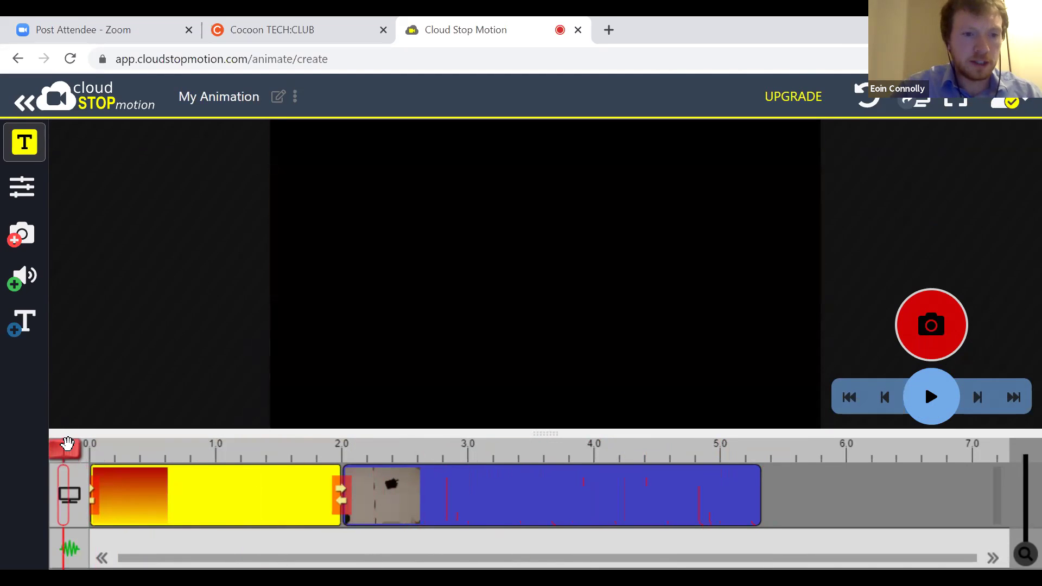
{"action": "left_click", "coordinate": [98, 445]}
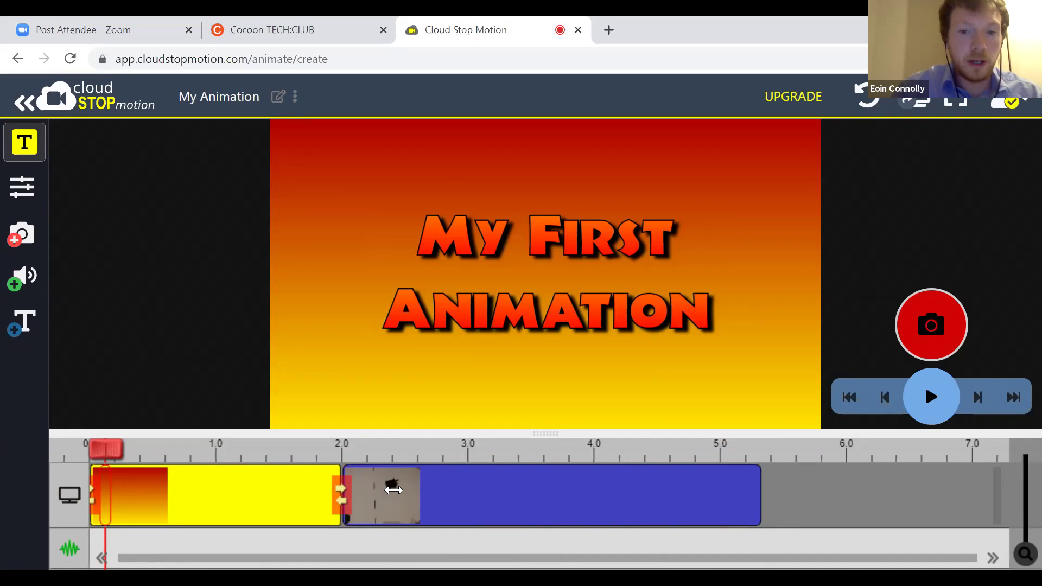
Step: Expand the blue photo clip into its frames and scroll through frames 1 to 64
{"action": "double_click", "coordinate": [494, 477]}
{"action": "scroll", "coordinate": [494, 477], "scroll_direction": "up", "scroll_amount": 10}
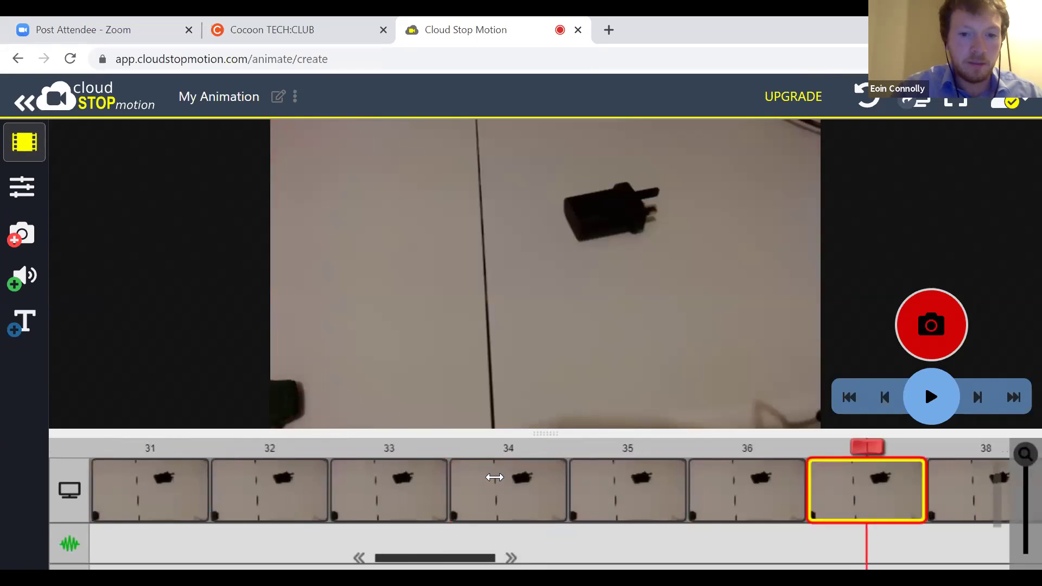
{"action": "scroll", "coordinate": [494, 477], "scroll_direction": "down", "scroll_amount": 11}
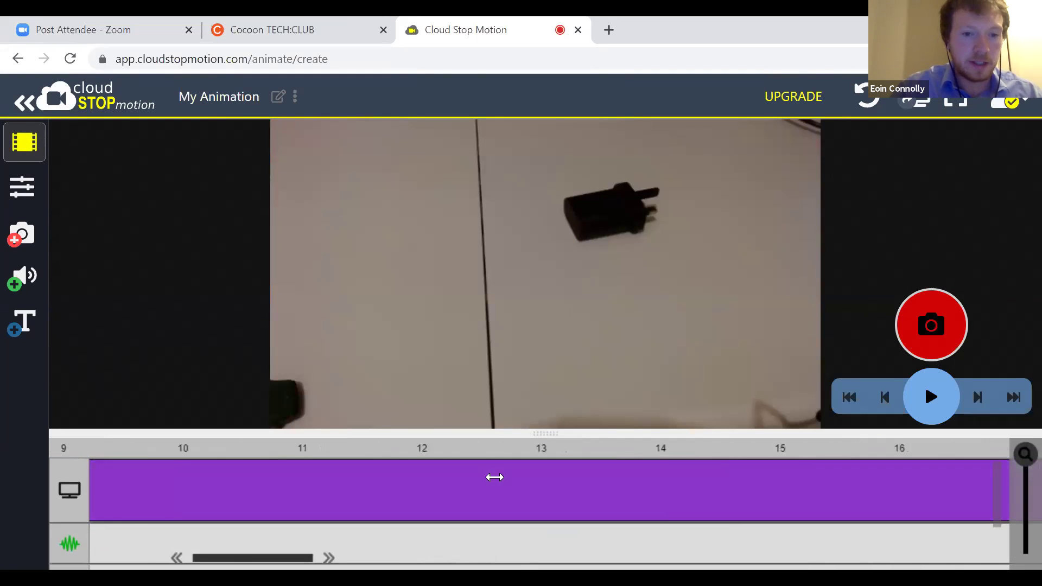
{"action": "scroll", "coordinate": [495, 476], "scroll_direction": "down", "scroll_amount": 9}
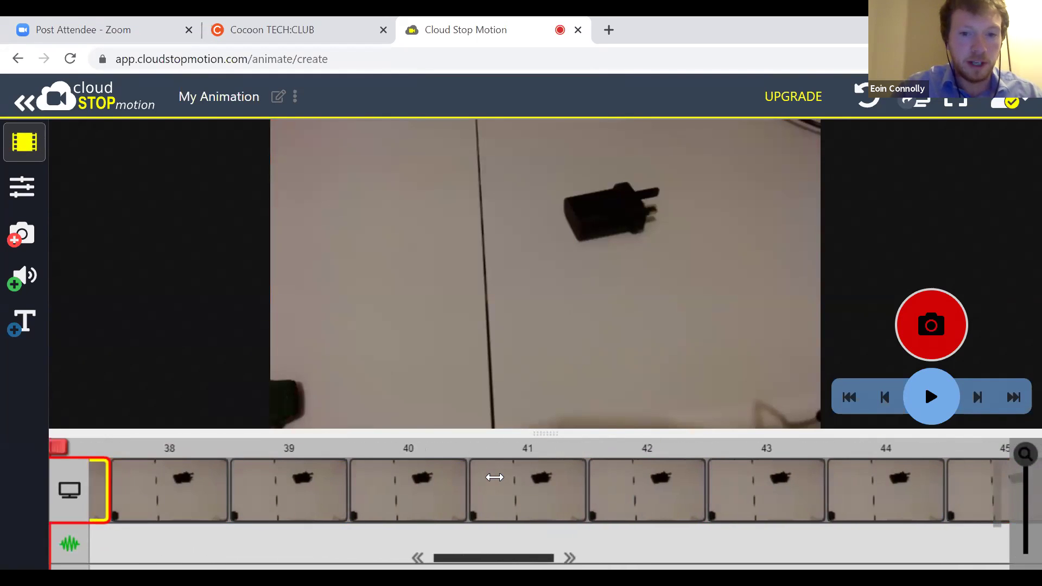
{"action": "scroll", "coordinate": [702, 524], "scroll_direction": "up", "scroll_amount": 20}
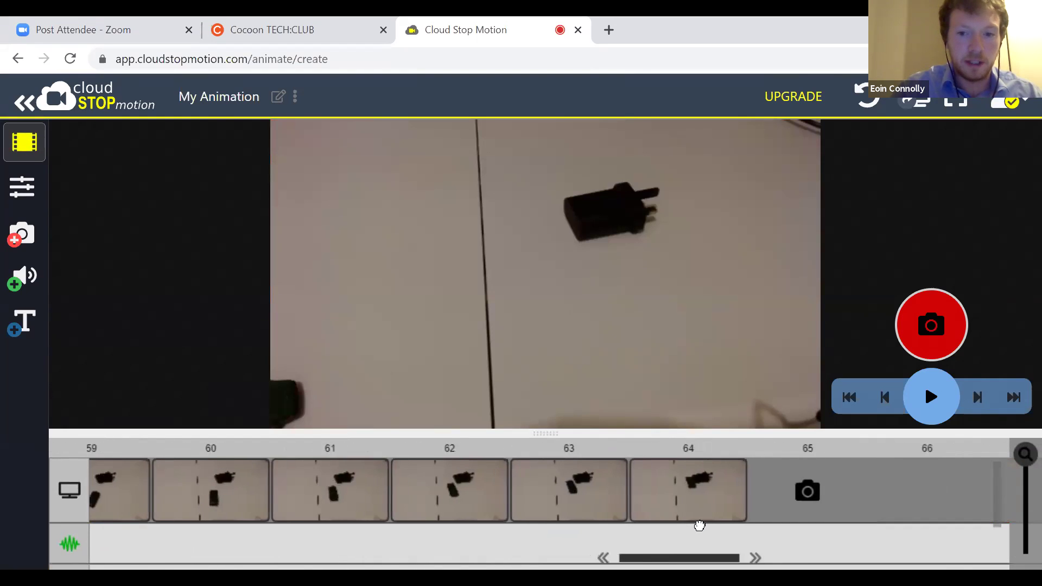
{"action": "scroll", "coordinate": [661, 530], "scroll_direction": "down", "scroll_amount": 9}
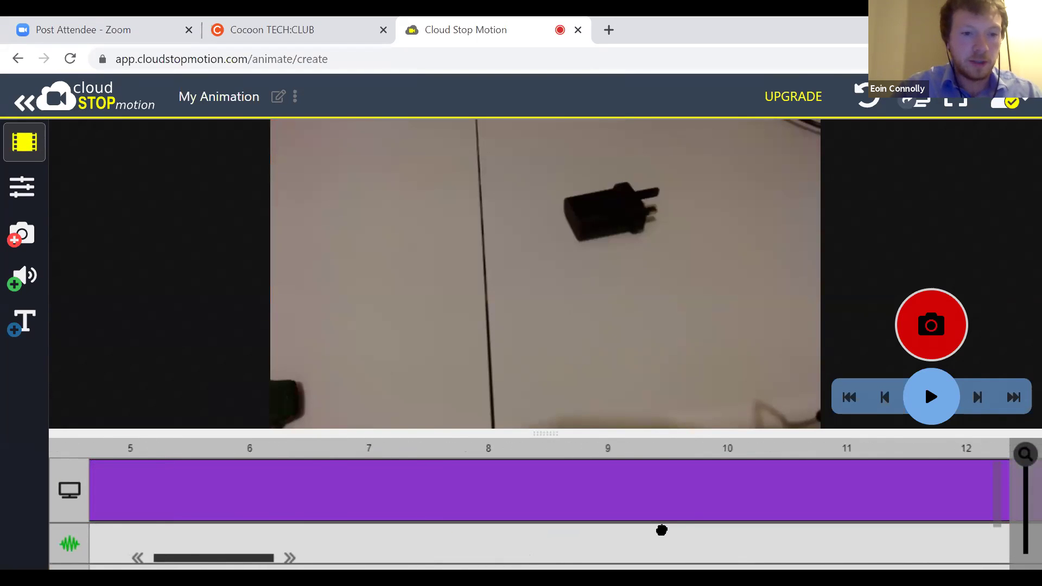
{"action": "scroll", "coordinate": [661, 530], "scroll_direction": "up", "scroll_amount": 3}
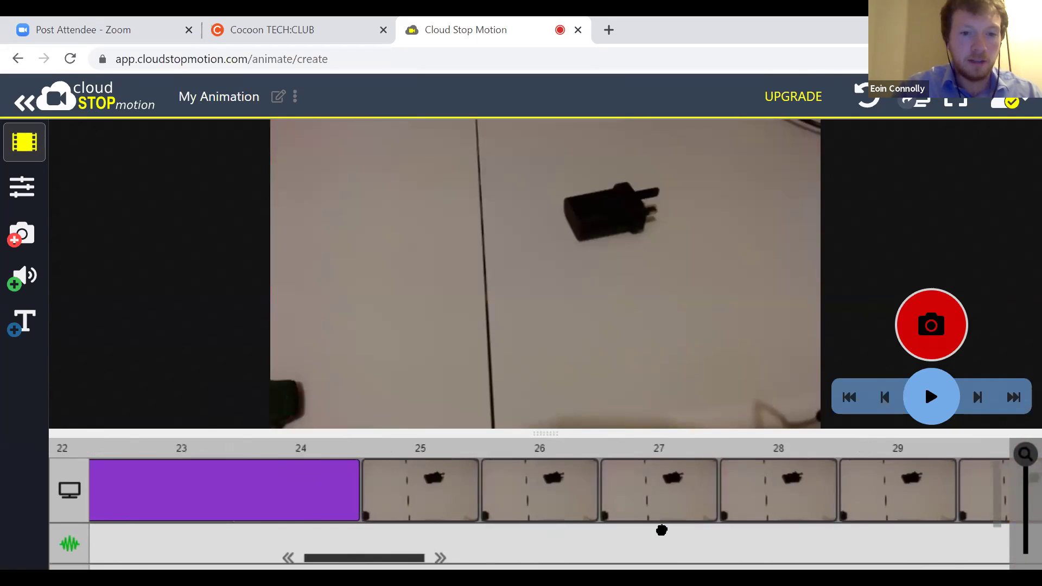
Step: Back on Cocoon TECH:CLUB, scroll down to the hold-frame ACTIVITY and Challenge boxes
{"action": "left_click", "coordinate": [298, 23]}
{"action": "scroll", "coordinate": [448, 341], "scroll_direction": "down", "scroll_amount": 12}
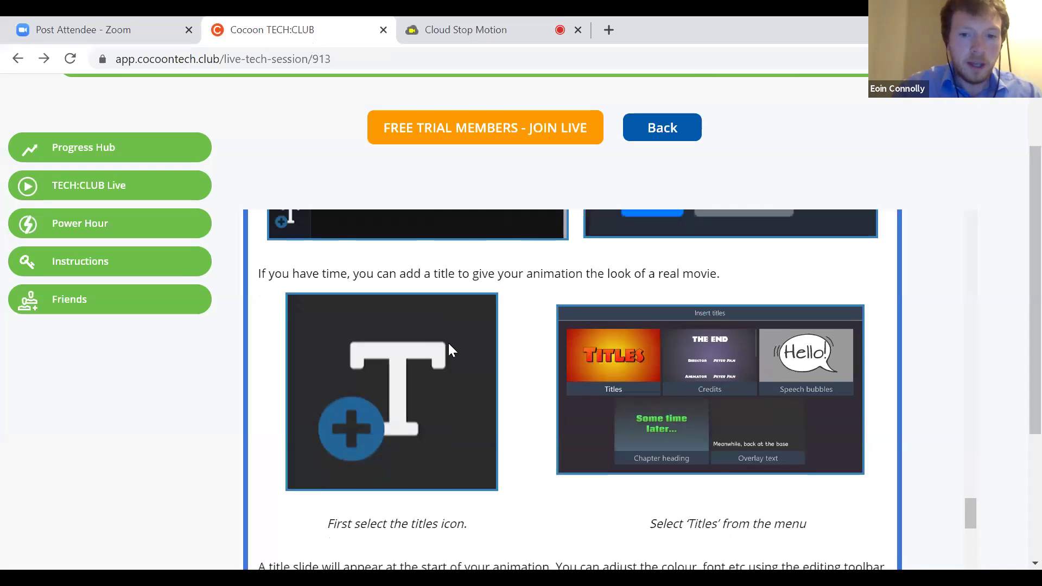
{"action": "scroll", "coordinate": [448, 343], "scroll_direction": "down", "scroll_amount": 3}
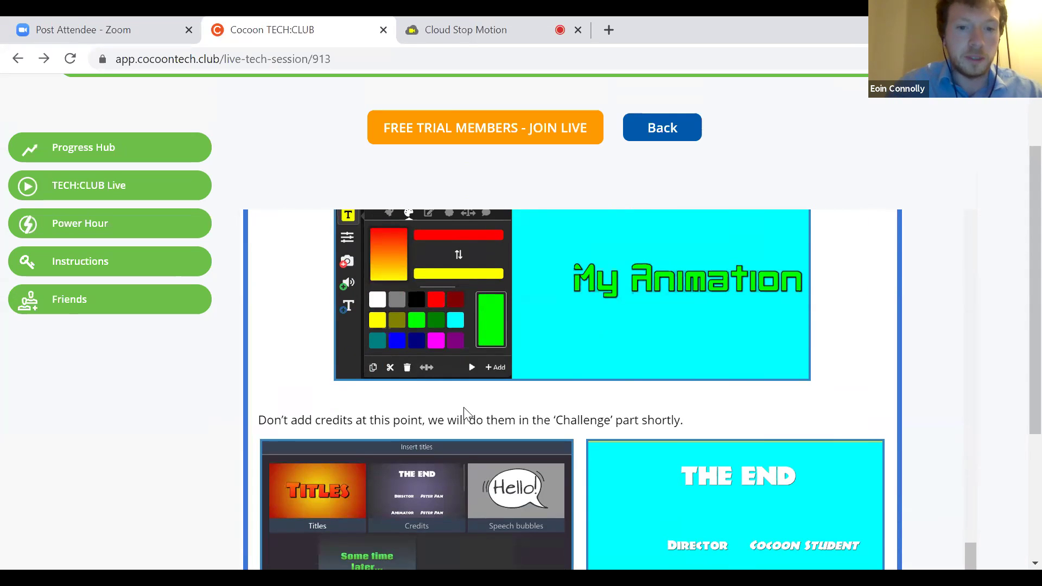
{"action": "scroll", "coordinate": [464, 408], "scroll_direction": "down", "scroll_amount": 5}
{"action": "scroll", "coordinate": [464, 408], "scroll_direction": "down", "scroll_amount": 1}
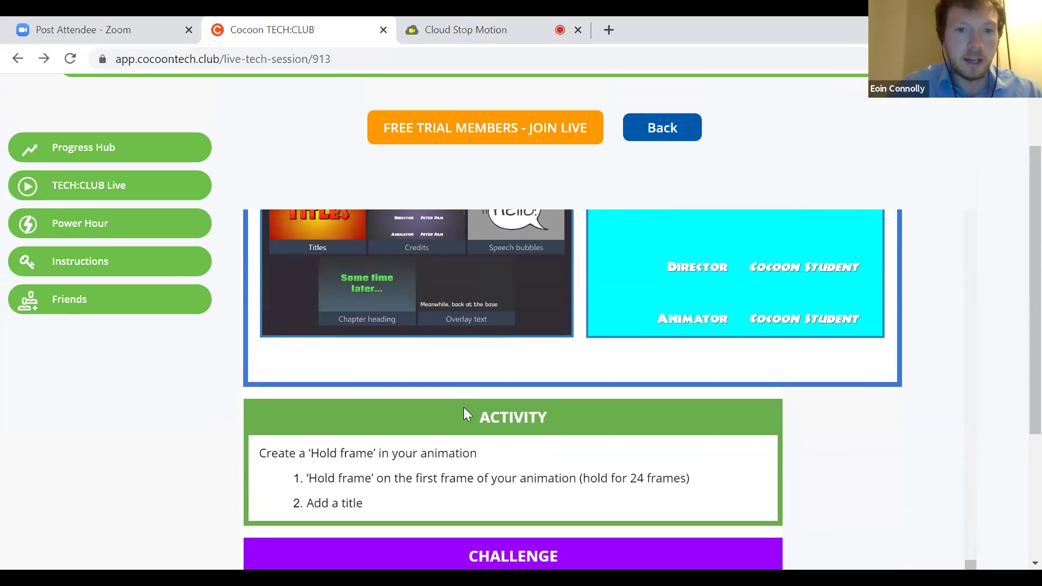
{"action": "scroll", "coordinate": [463, 408], "scroll_direction": "down", "scroll_amount": 1}
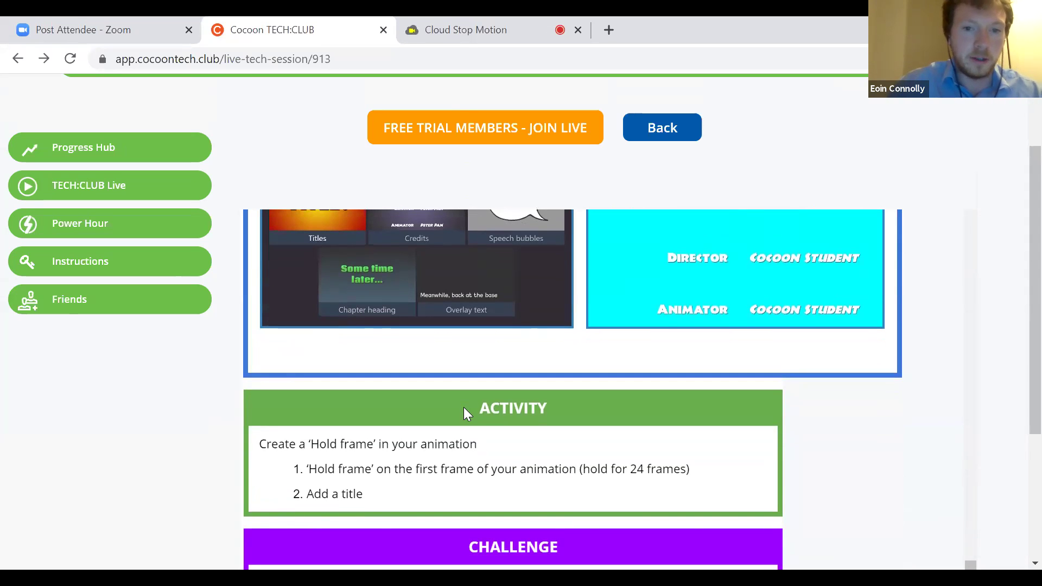
{"action": "scroll", "coordinate": [463, 407], "scroll_direction": "down", "scroll_amount": 1}
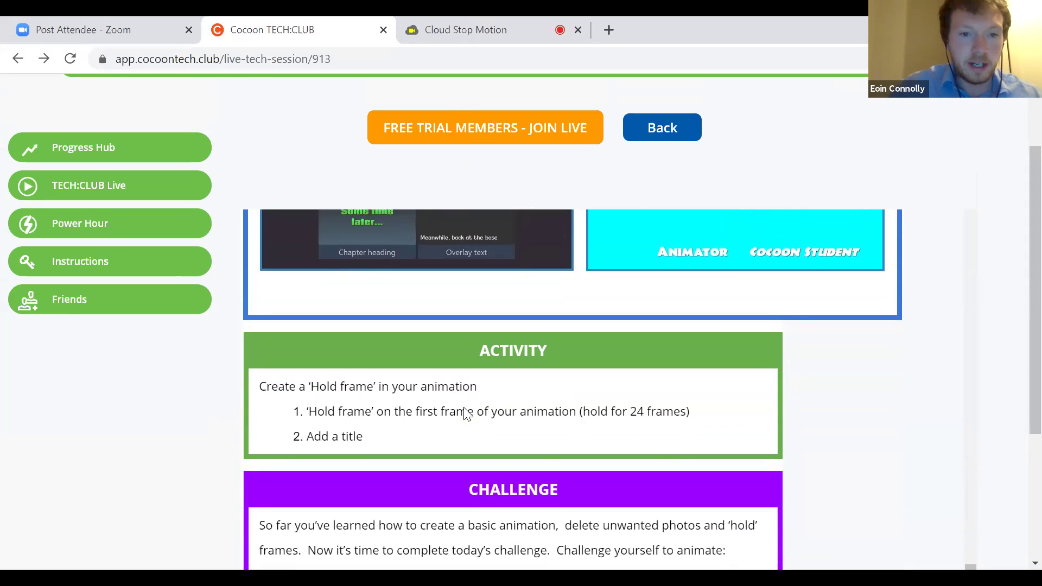
{"action": "scroll", "coordinate": [464, 413], "scroll_direction": "down", "scroll_amount": 2}
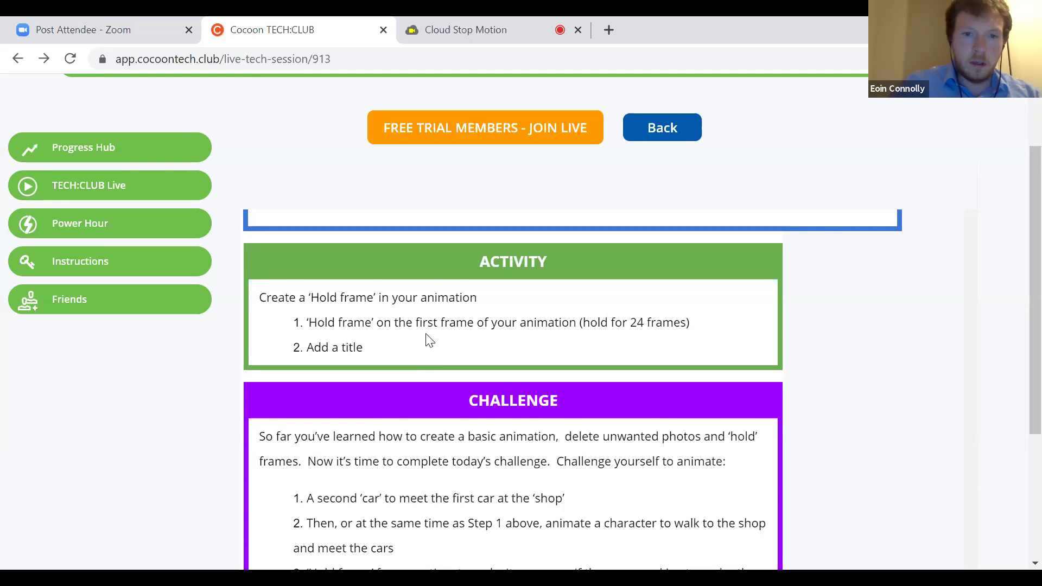
{"action": "scroll", "coordinate": [426, 335], "scroll_direction": "down", "scroll_amount": 1}
{"action": "scroll", "coordinate": [426, 335], "scroll_direction": "down", "scroll_amount": 1}
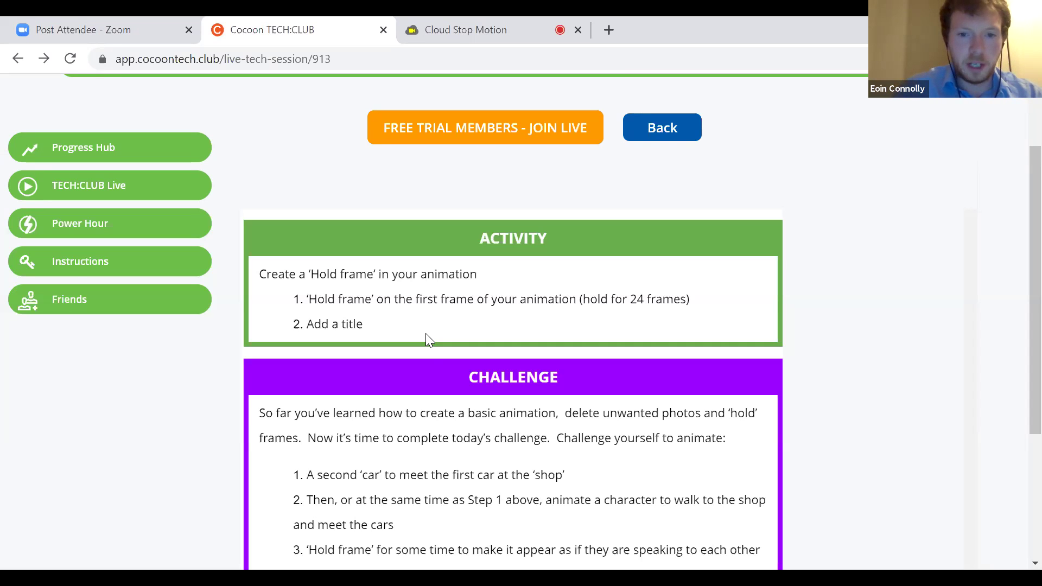
Step: Read Challenge steps 1–6, then go back to the Cloud Stop Motion editor
{"action": "scroll", "coordinate": [425, 334], "scroll_direction": "down", "scroll_amount": 3}
{"action": "scroll", "coordinate": [425, 333], "scroll_direction": "up", "scroll_amount": 1}
{"action": "scroll", "coordinate": [426, 333], "scroll_direction": "down", "scroll_amount": 1}
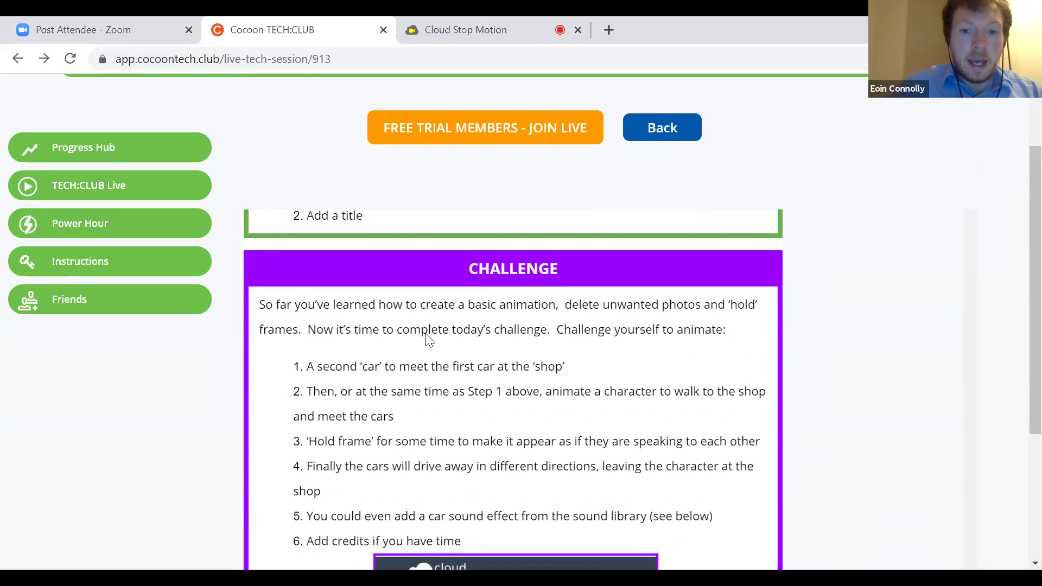
{"action": "scroll", "coordinate": [426, 339], "scroll_direction": "down", "scroll_amount": 1}
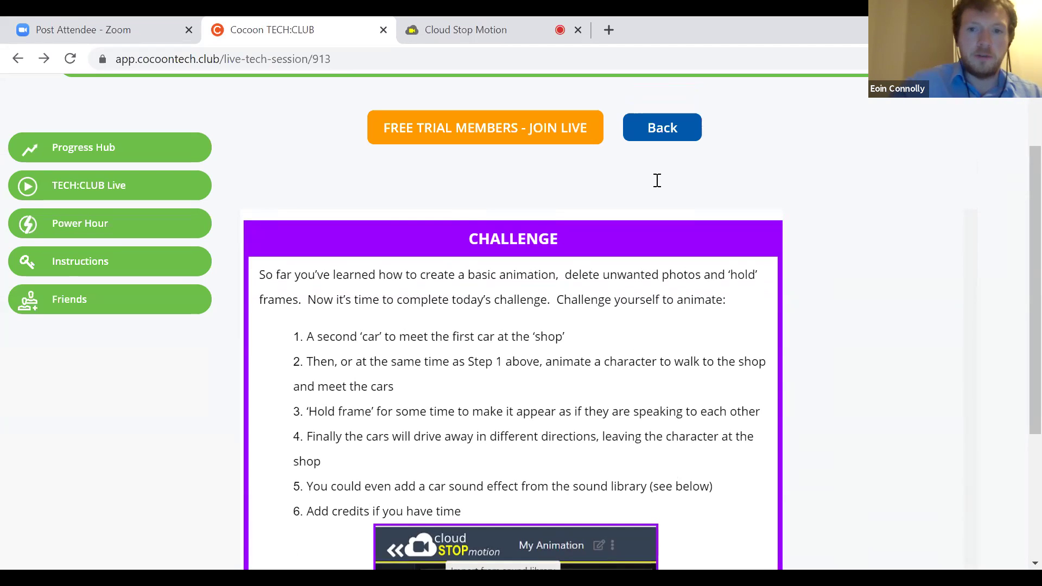
{"action": "scroll", "coordinate": [657, 180], "scroll_direction": "down", "scroll_amount": 1}
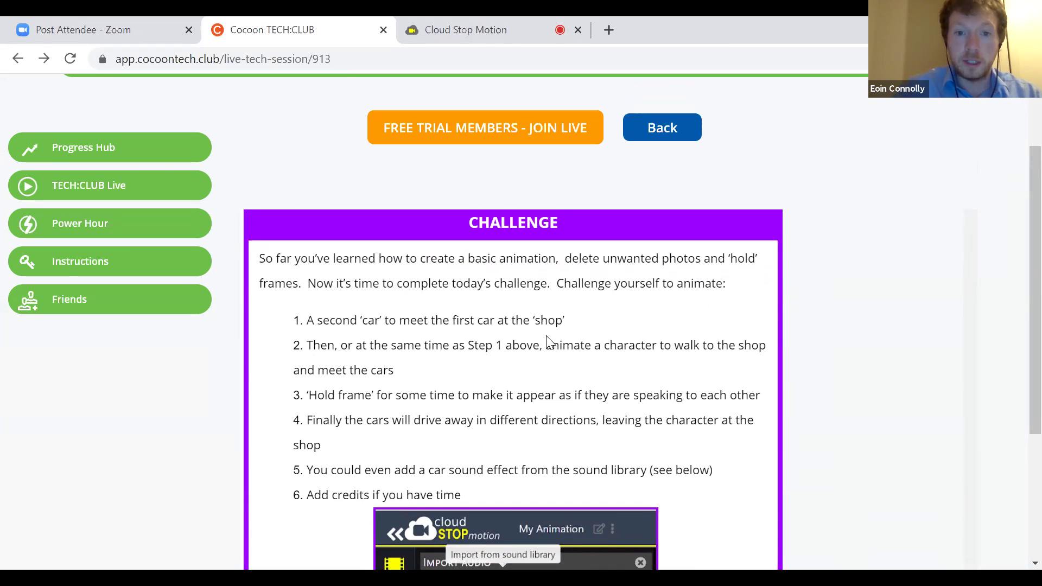
{"action": "scroll", "coordinate": [488, 345], "scroll_direction": "down", "scroll_amount": 1}
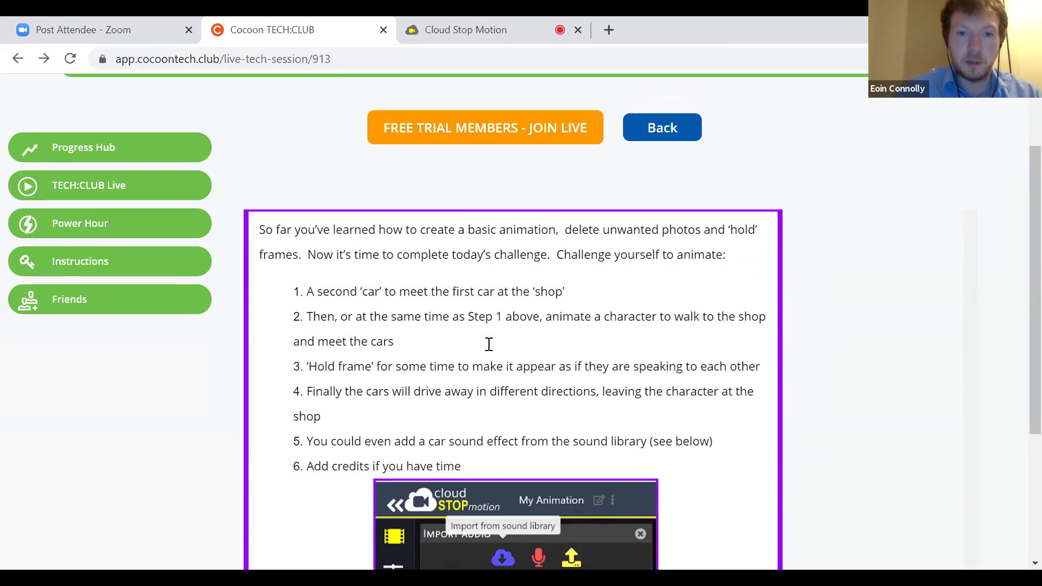
{"action": "scroll", "coordinate": [488, 344], "scroll_direction": "down", "scroll_amount": 2}
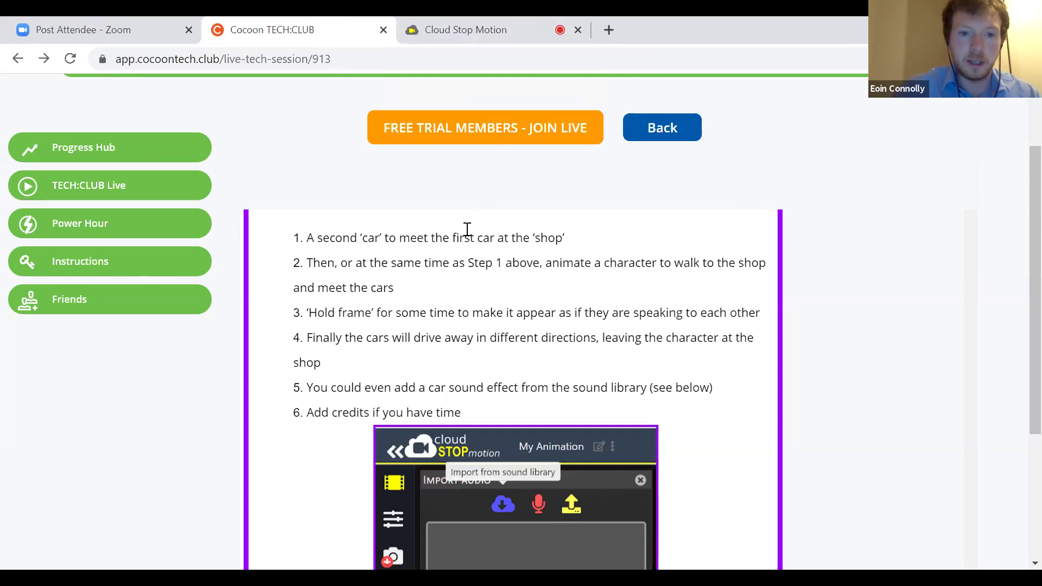
{"action": "left_click", "coordinate": [497, 22]}
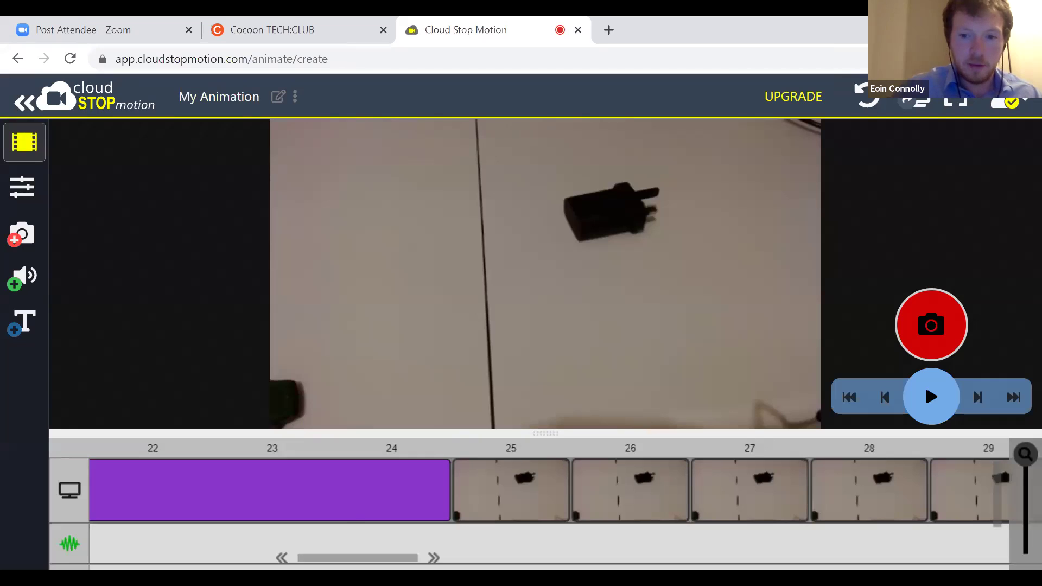
Step: Capture frame 65 with a car beside the plug, then return to the challenge page
{"action": "scroll", "coordinate": [654, 521], "scroll_direction": "down", "scroll_amount": 1}
{"action": "left_click", "coordinate": [654, 525]}
{"action": "left_click", "coordinate": [983, 472]}
{"action": "left_click", "coordinate": [511, 472]}
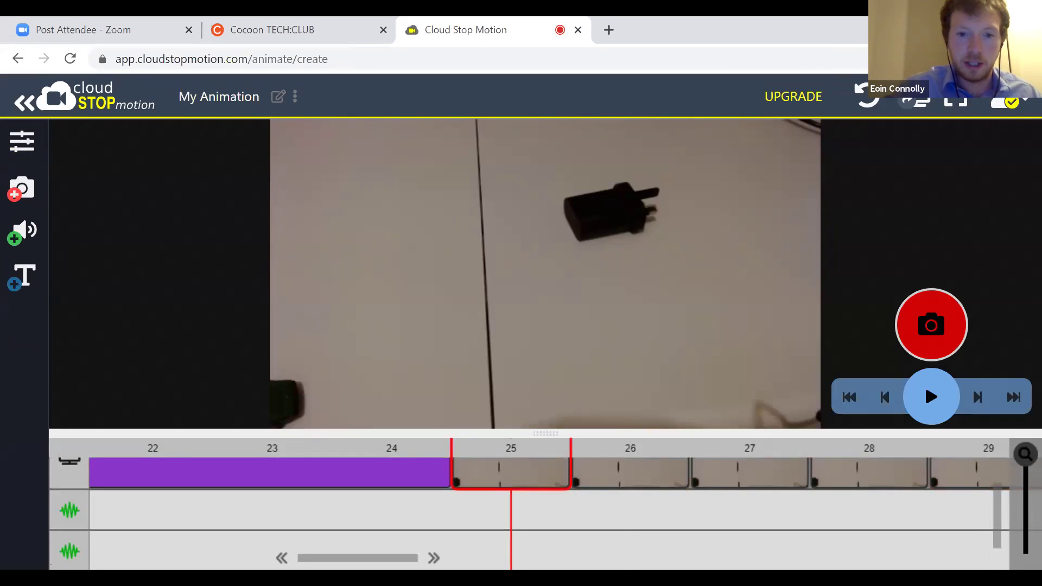
{"action": "scroll", "coordinate": [543, 505], "scroll_direction": "up", "scroll_amount": 1}
{"action": "scroll", "coordinate": [542, 488], "scroll_direction": "right", "scroll_amount": 10}
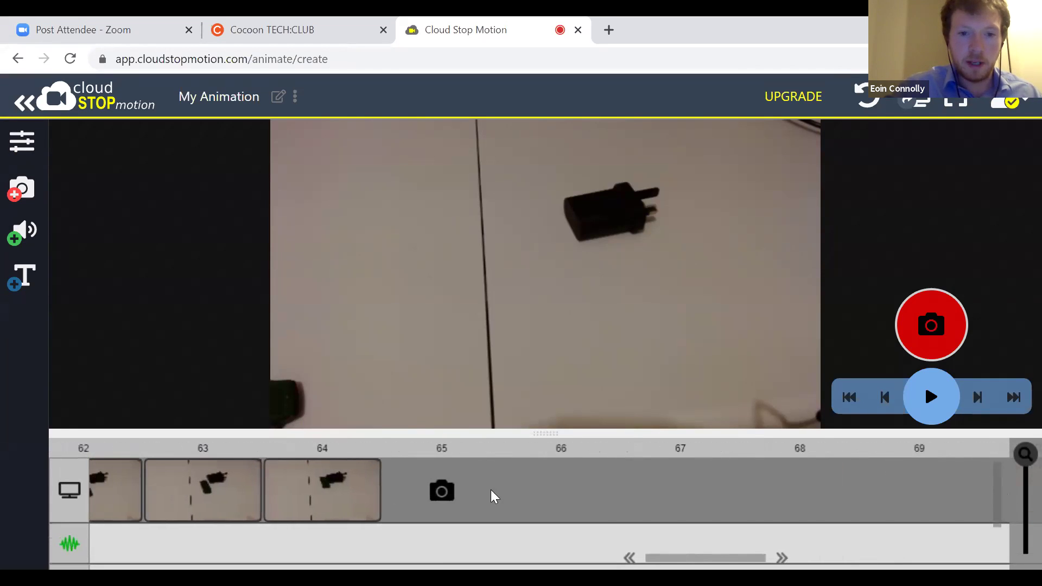
{"action": "left_click", "coordinate": [448, 490]}
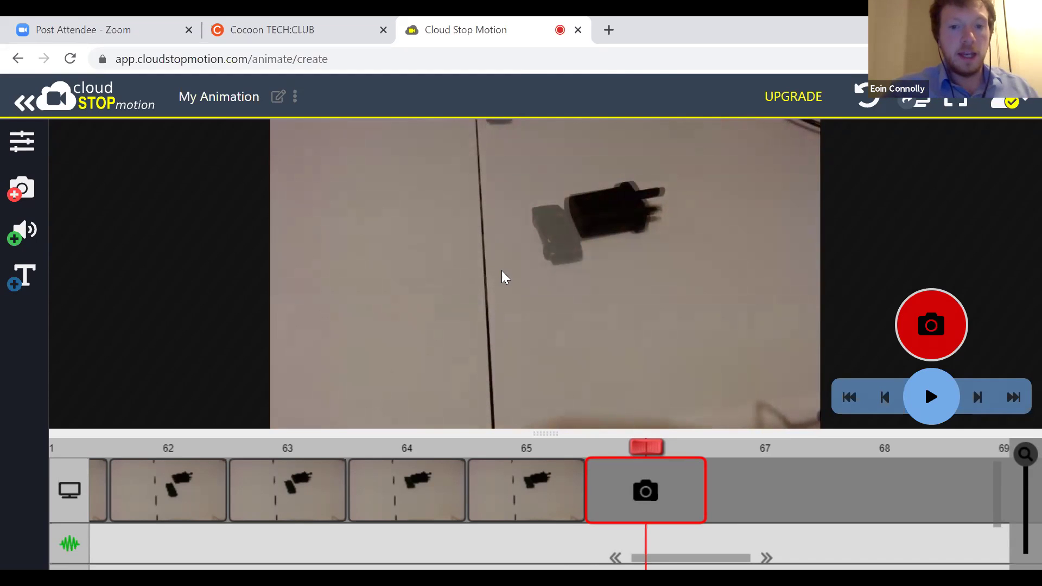
{"action": "left_click", "coordinate": [305, 23]}
{"action": "scroll", "coordinate": [472, 363], "scroll_direction": "up", "scroll_amount": 2}
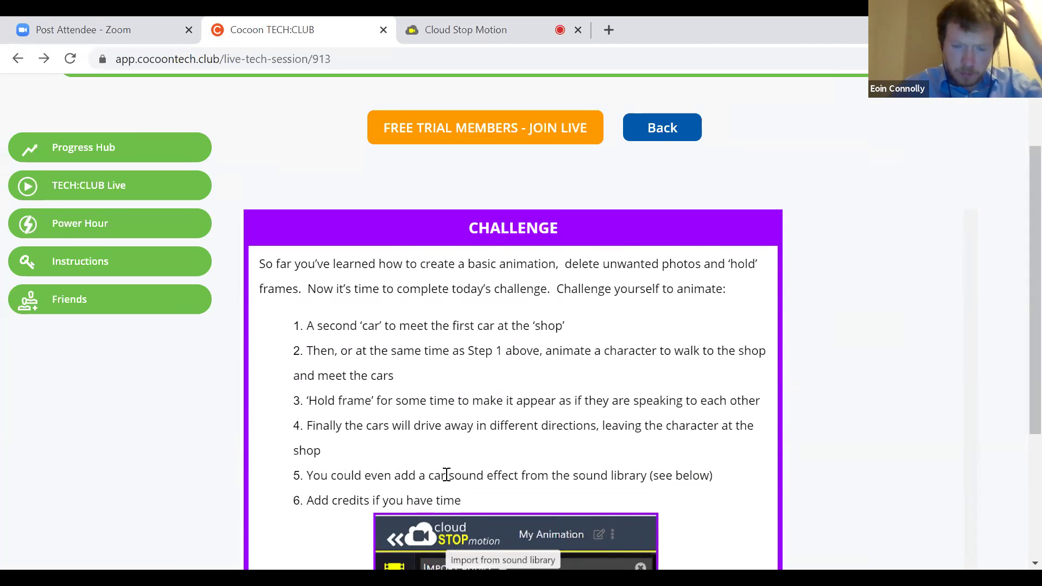
{"action": "scroll", "coordinate": [446, 475], "scroll_direction": "up", "scroll_amount": 1}
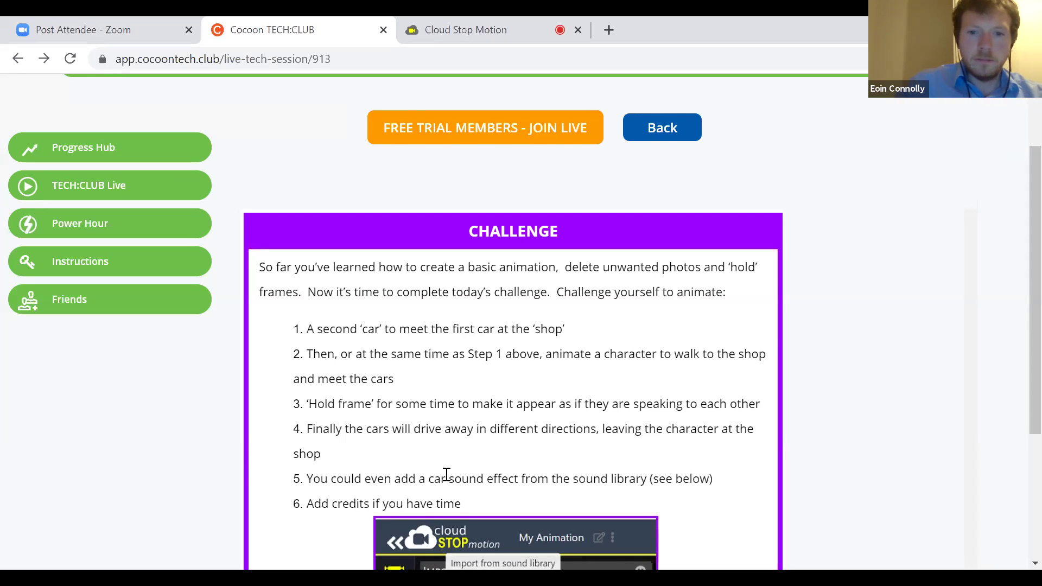
{"action": "scroll", "coordinate": [446, 475], "scroll_direction": "down", "scroll_amount": 7}
{"action": "scroll", "coordinate": [446, 474], "scroll_direction": "up", "scroll_amount": 5}
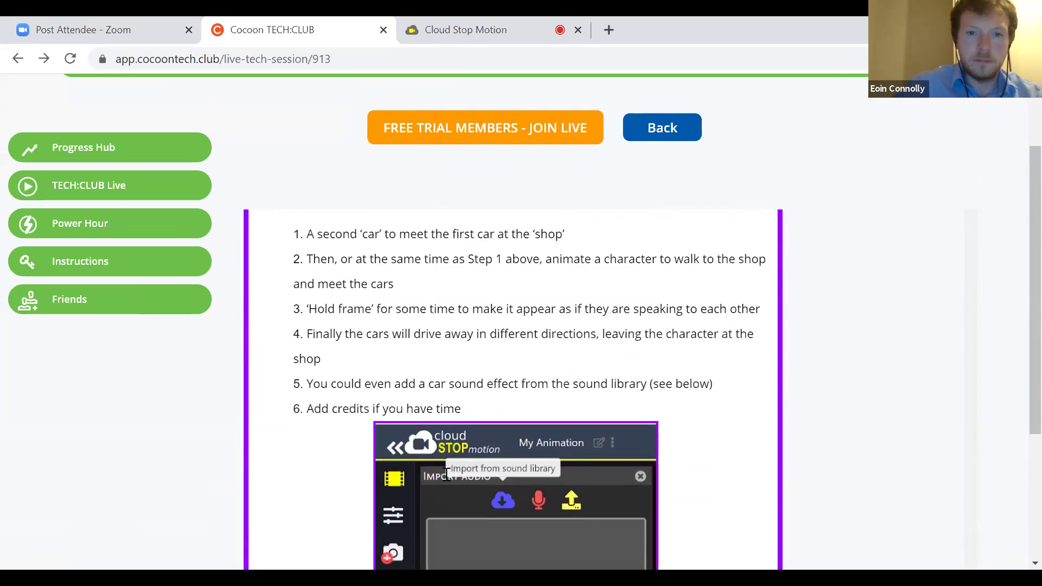
{"action": "scroll", "coordinate": [446, 475], "scroll_direction": "up", "scroll_amount": 1}
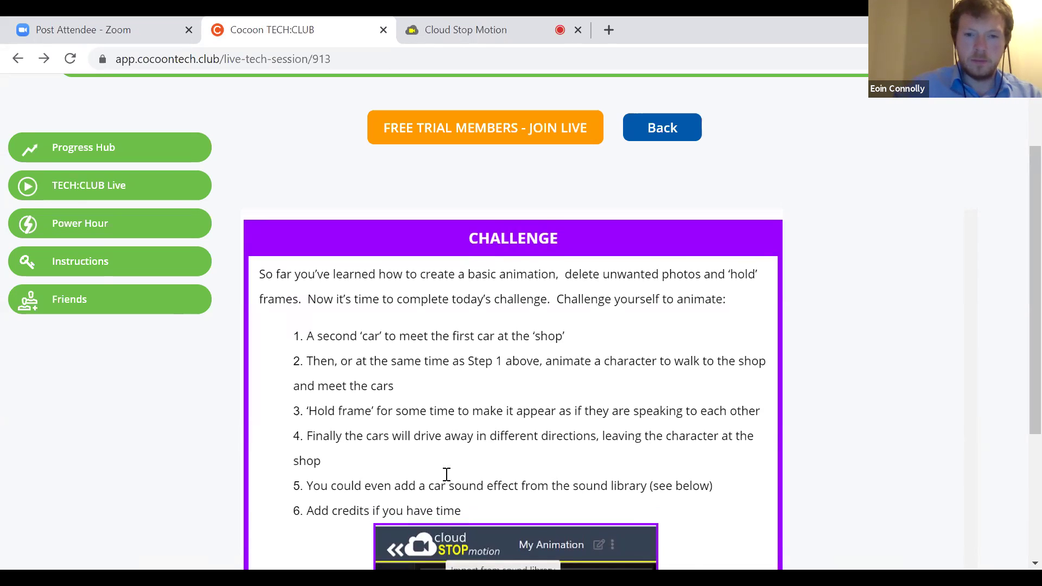
Step: Look over the sound-library step and Review section, then return to the Cloud Stop Motion editor
{"action": "scroll", "coordinate": [541, 251], "scroll_direction": "down", "scroll_amount": 1}
{"action": "scroll", "coordinate": [541, 251], "scroll_direction": "up", "scroll_amount": 1}
{"action": "scroll", "coordinate": [545, 244], "scroll_direction": "down", "scroll_amount": 3}
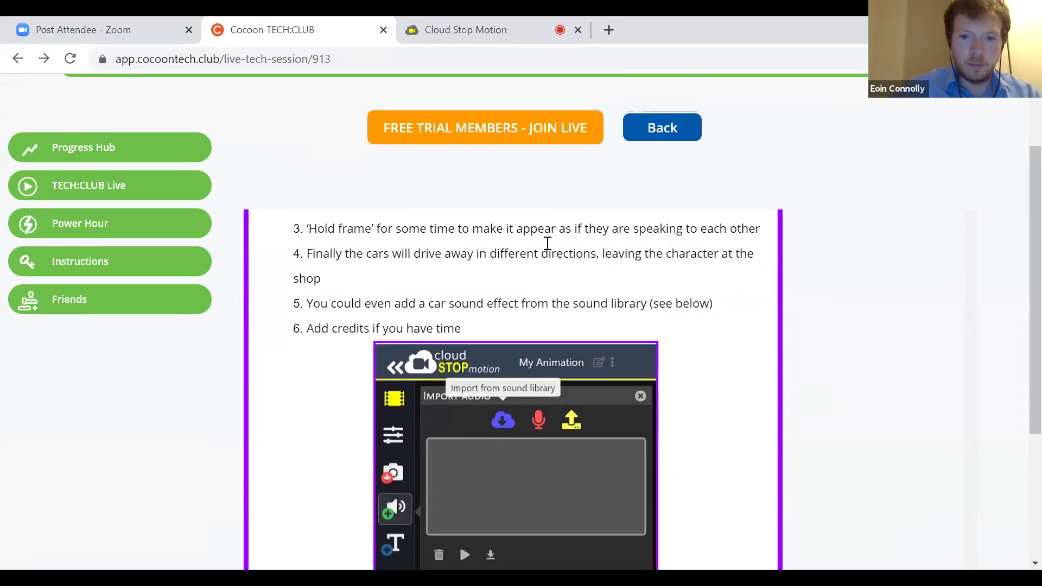
{"action": "scroll", "coordinate": [547, 243], "scroll_direction": "down", "scroll_amount": 3}
{"action": "scroll", "coordinate": [547, 244], "scroll_direction": "up", "scroll_amount": 1}
{"action": "scroll", "coordinate": [546, 244], "scroll_direction": "down", "scroll_amount": 1}
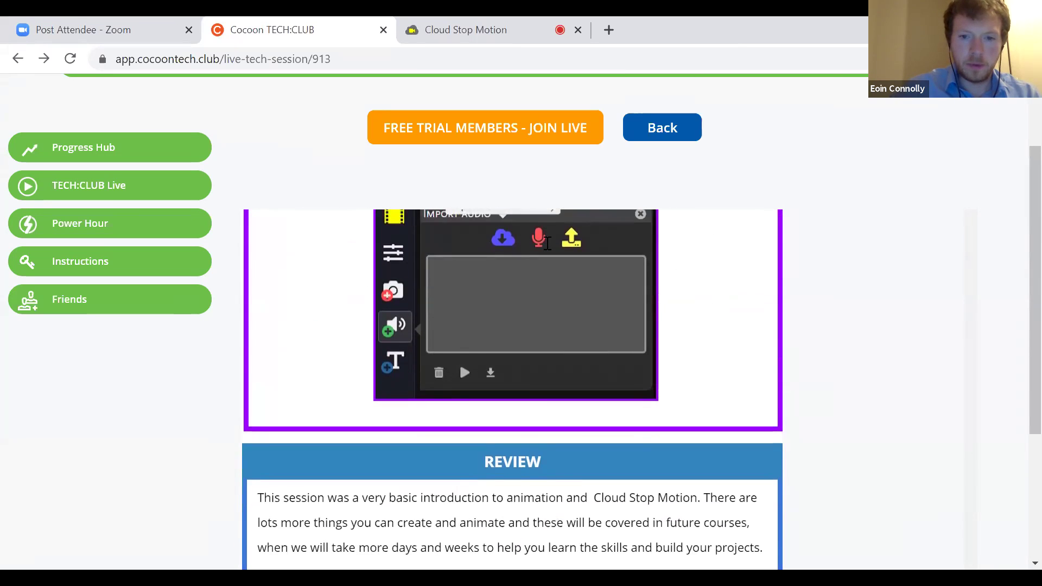
{"action": "scroll", "coordinate": [547, 244], "scroll_direction": "down", "scroll_amount": 3}
{"action": "scroll", "coordinate": [547, 244], "scroll_direction": "up", "scroll_amount": 8}
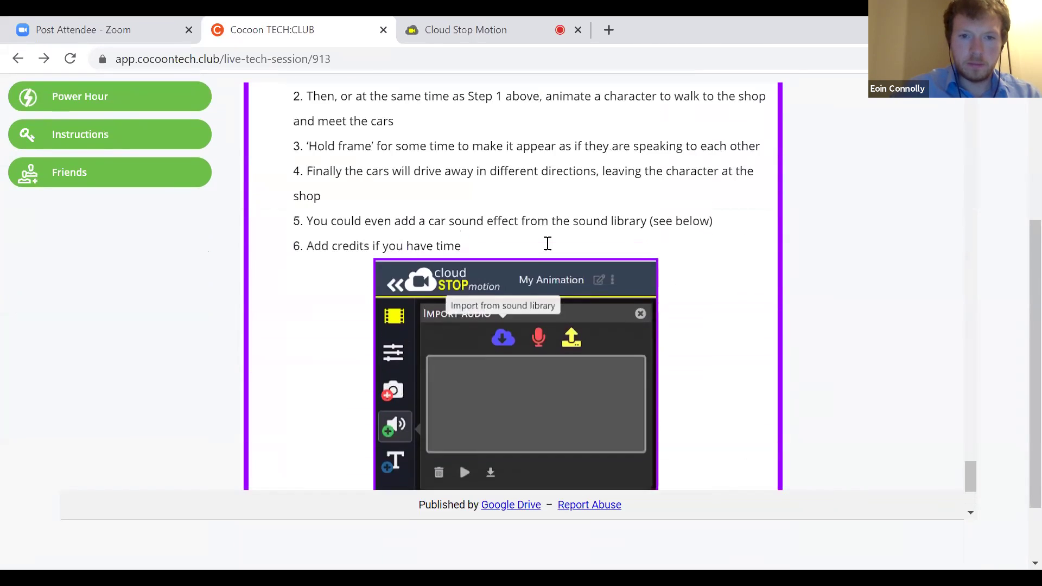
{"action": "scroll", "coordinate": [144, 378], "scroll_direction": "up", "scroll_amount": 1}
{"action": "scroll", "coordinate": [144, 378], "scroll_direction": "down", "scroll_amount": 1}
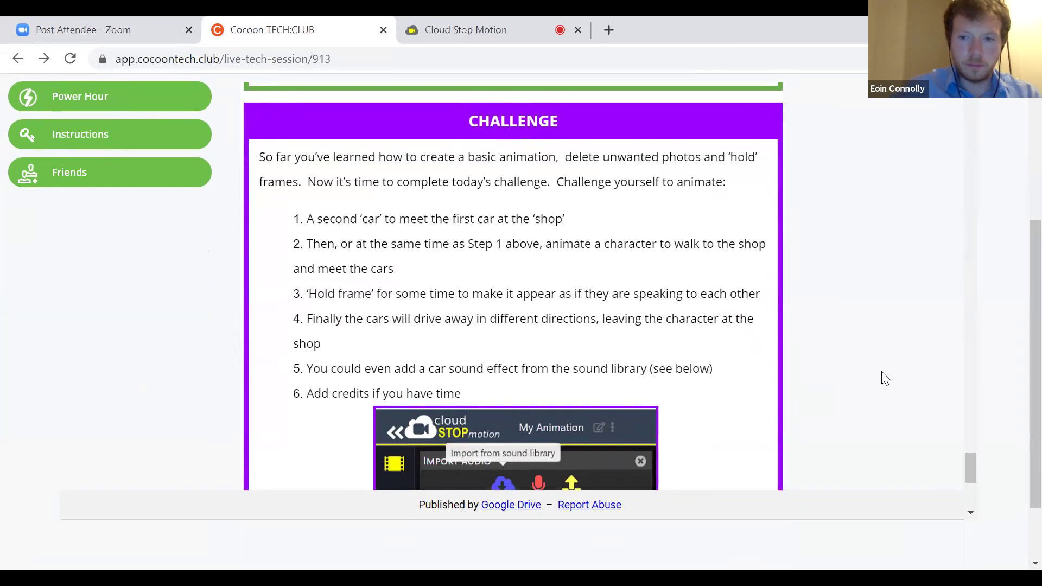
{"action": "scroll", "coordinate": [886, 378], "scroll_direction": "up", "scroll_amount": 1}
{"action": "scroll", "coordinate": [886, 378], "scroll_direction": "down", "scroll_amount": 1}
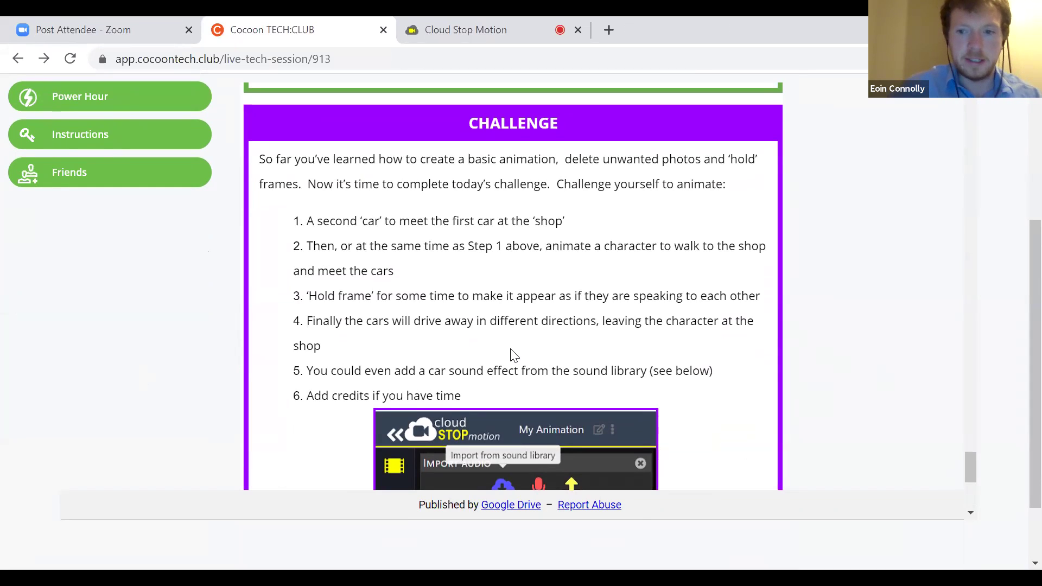
{"action": "scroll", "coordinate": [523, 331], "scroll_direction": "up", "scroll_amount": 1}
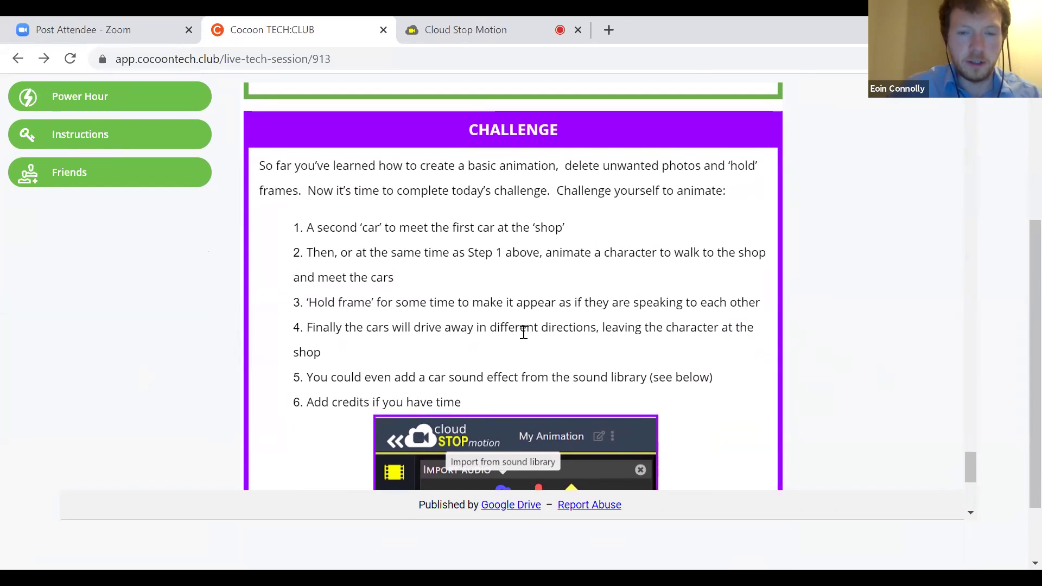
{"action": "left_click", "coordinate": [491, 20]}
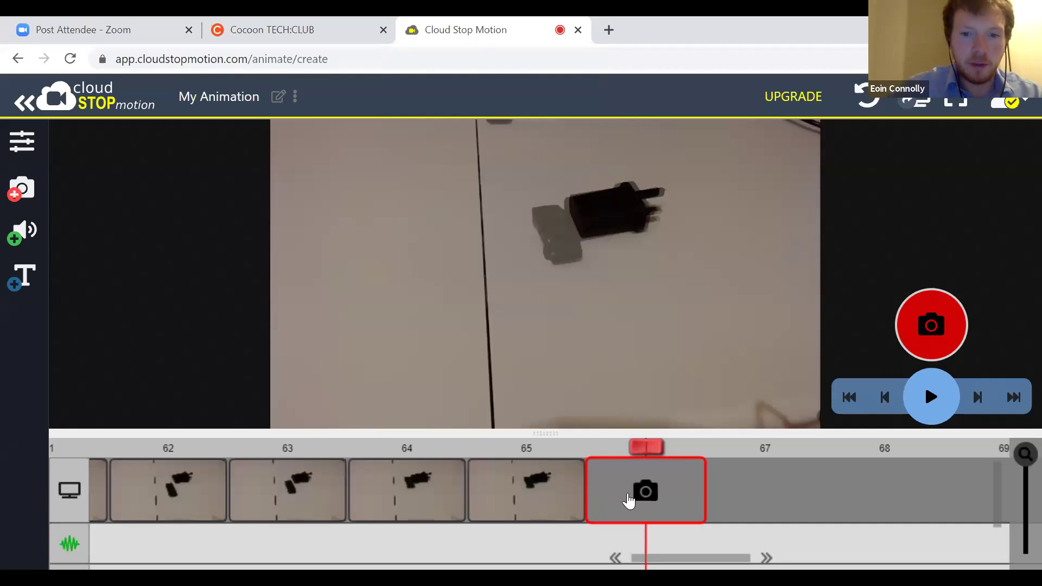
Step: Scroll the timeline back to the start and bring up the Import Audio panel
{"action": "scroll", "coordinate": [624, 496], "scroll_direction": "down", "scroll_amount": 1}
{"action": "scroll", "coordinate": [628, 498], "scroll_direction": "up", "scroll_amount": 1}
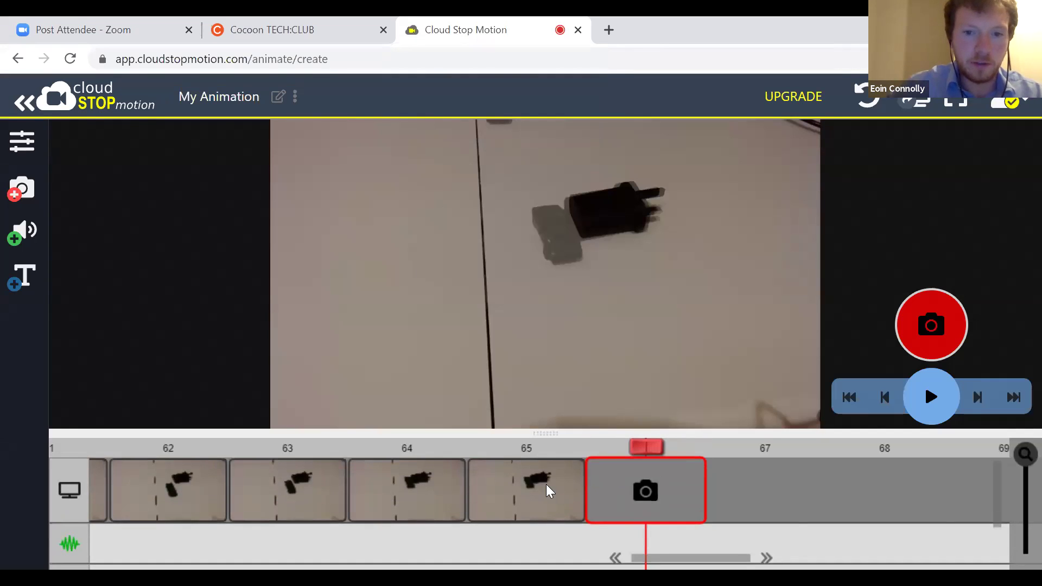
{"action": "scroll", "coordinate": [548, 491], "scroll_direction": "left", "scroll_amount": 10}
{"action": "scroll", "coordinate": [550, 491], "scroll_direction": "left", "scroll_amount": 6}
{"action": "scroll", "coordinate": [550, 491], "scroll_direction": "right", "scroll_amount": 6}
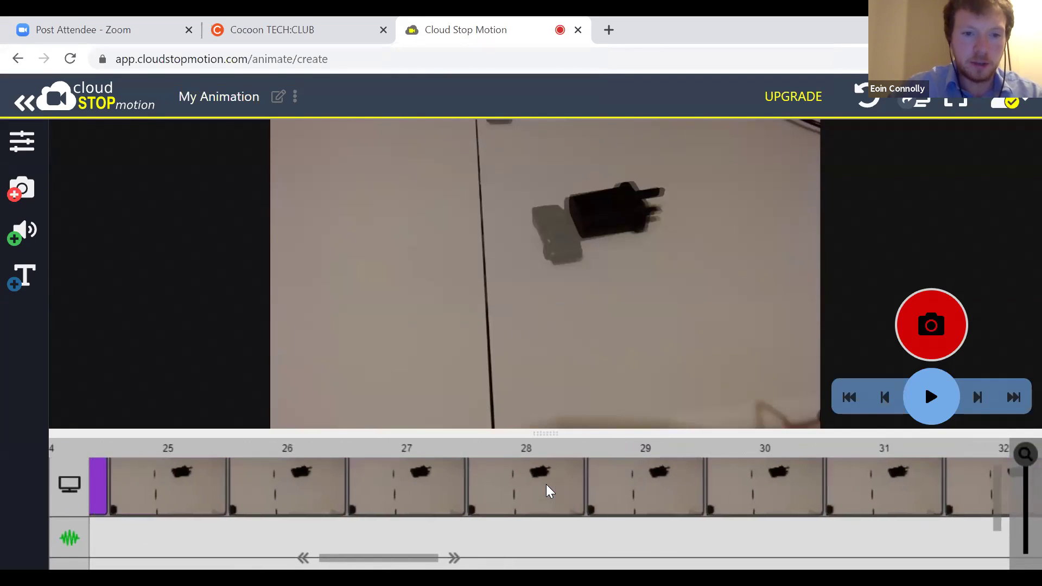
{"action": "scroll", "coordinate": [549, 491], "scroll_direction": "down", "scroll_amount": 1}
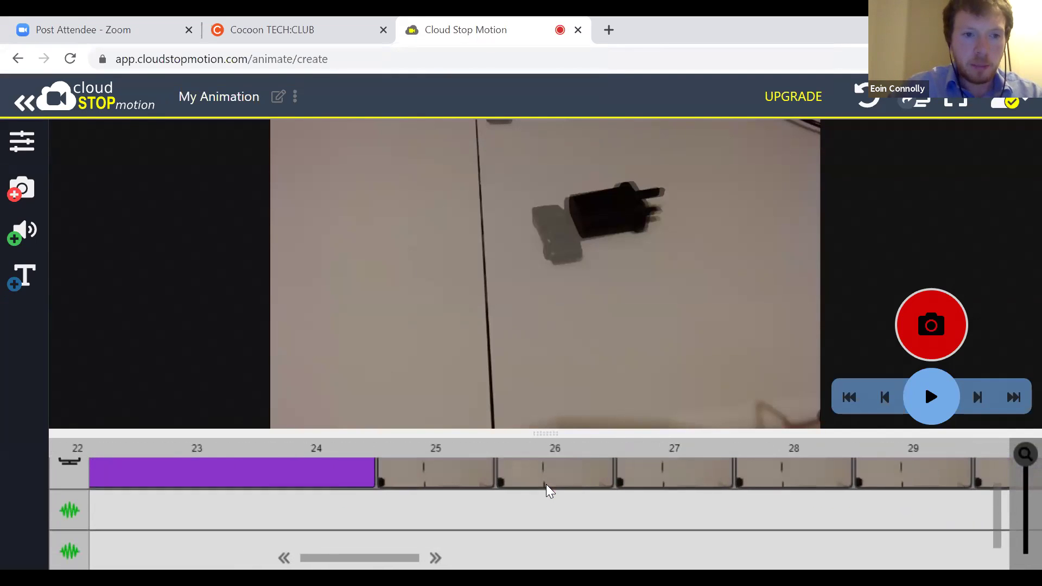
{"action": "left_click", "coordinate": [26, 232]}
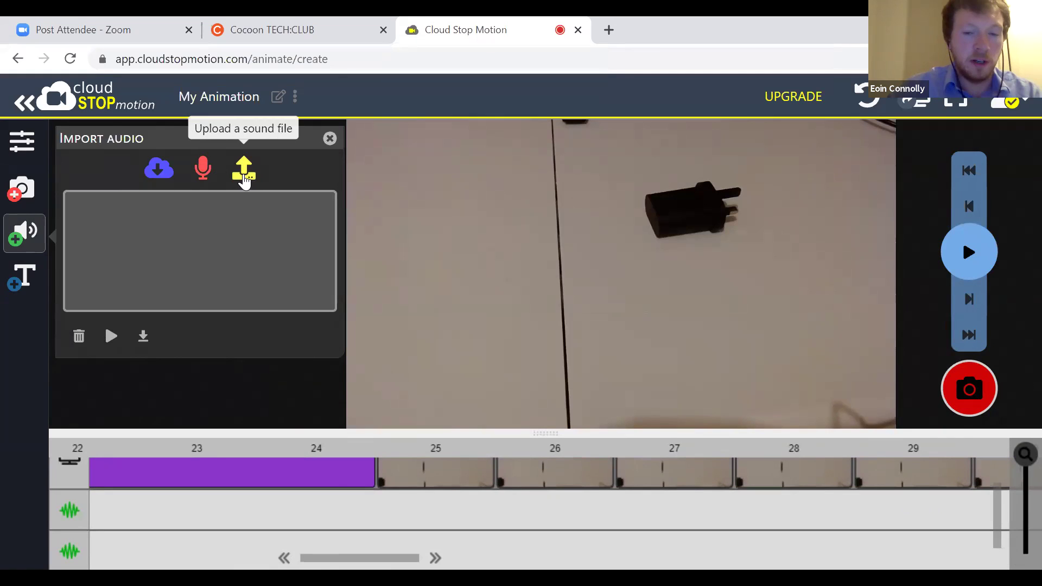
Step: Browse the ready-made sound library and preview the Babbling Brook sound
{"action": "left_click", "coordinate": [158, 172]}
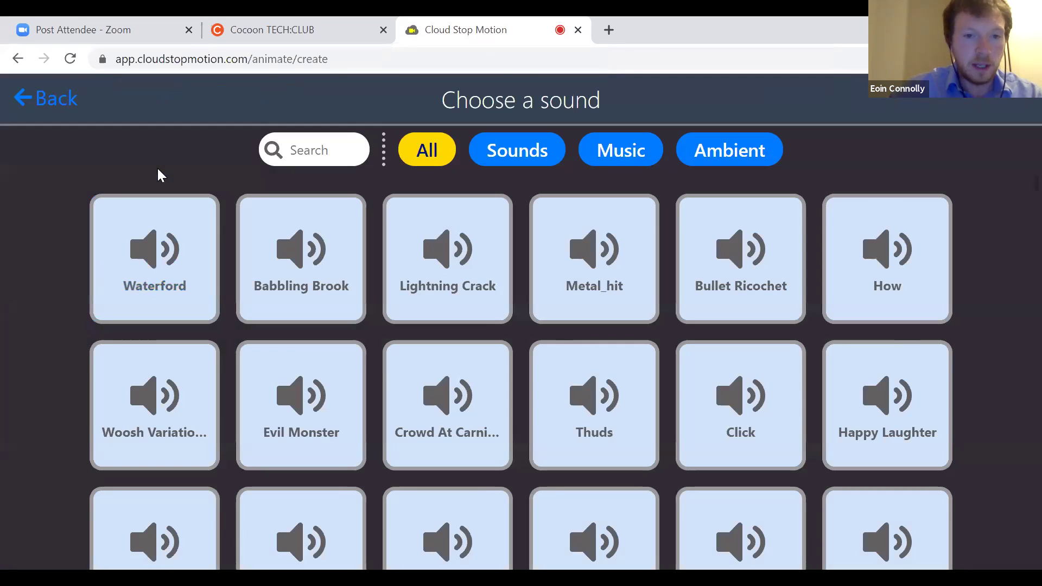
{"action": "left_click", "coordinate": [324, 297]}
{"action": "scroll", "coordinate": [311, 324], "scroll_direction": "down", "scroll_amount": 1}
{"action": "scroll", "coordinate": [186, 251], "scroll_direction": "up", "scroll_amount": 1}
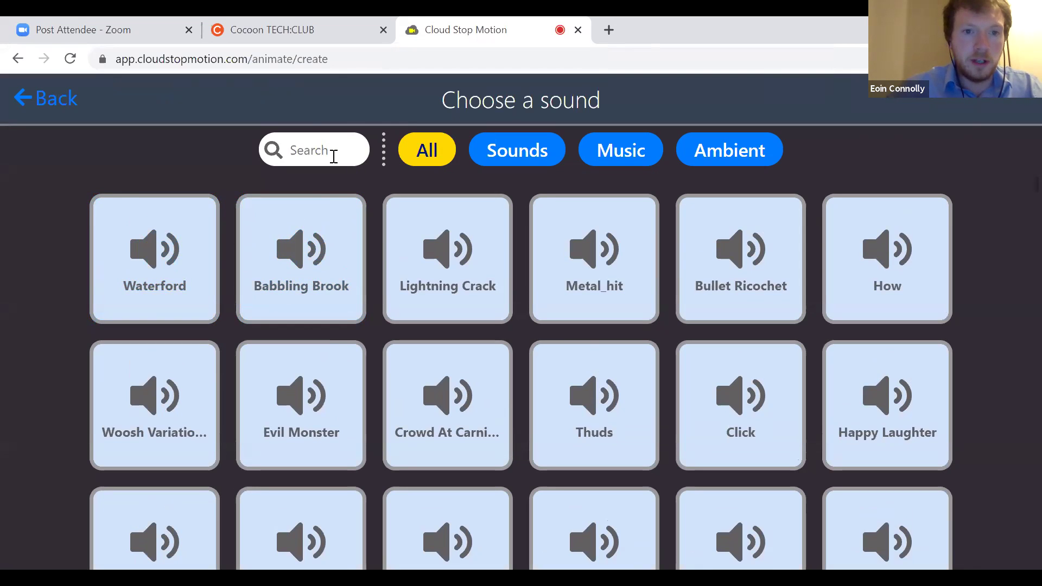
Step: Search 'car', preview Car Drive By, Car Alarm and Car Driving, then import Car Driving
{"action": "left_click", "coordinate": [333, 156]}
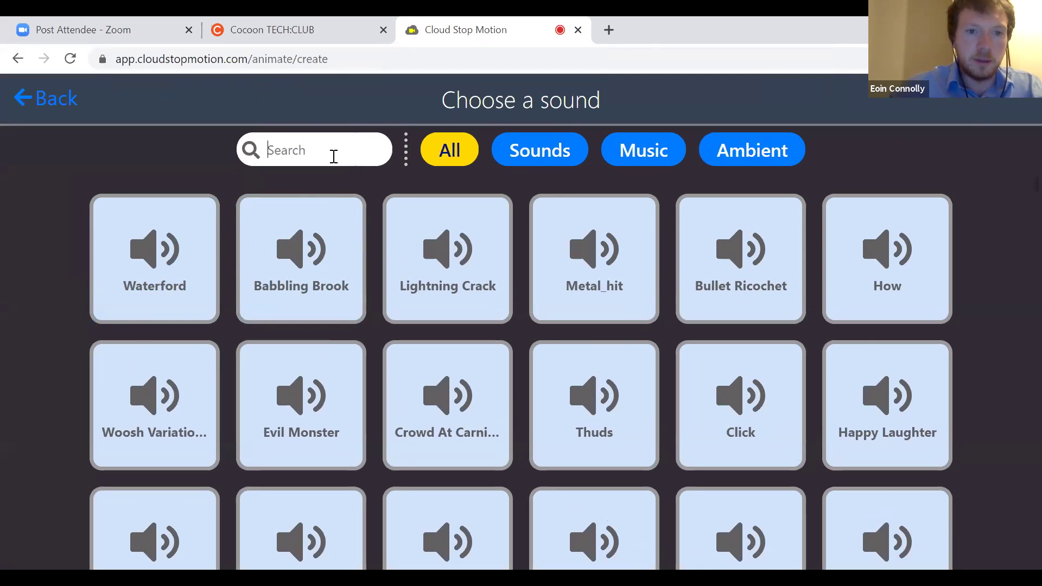
{"action": "type", "text": "car"}
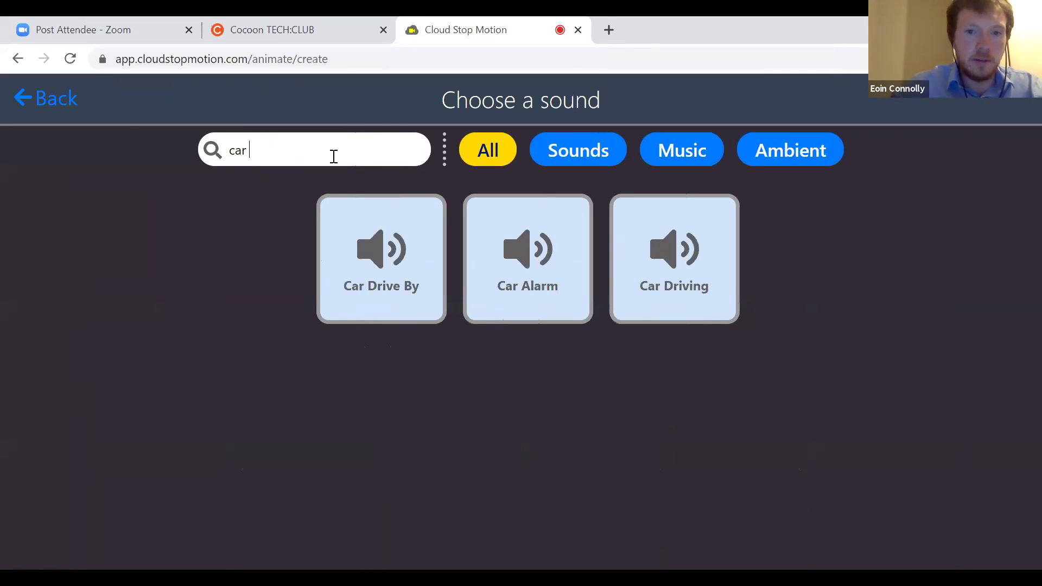
{"action": "left_click", "coordinate": [414, 242]}
{"action": "left_click", "coordinate": [572, 282]}
{"action": "left_click", "coordinate": [722, 274]}
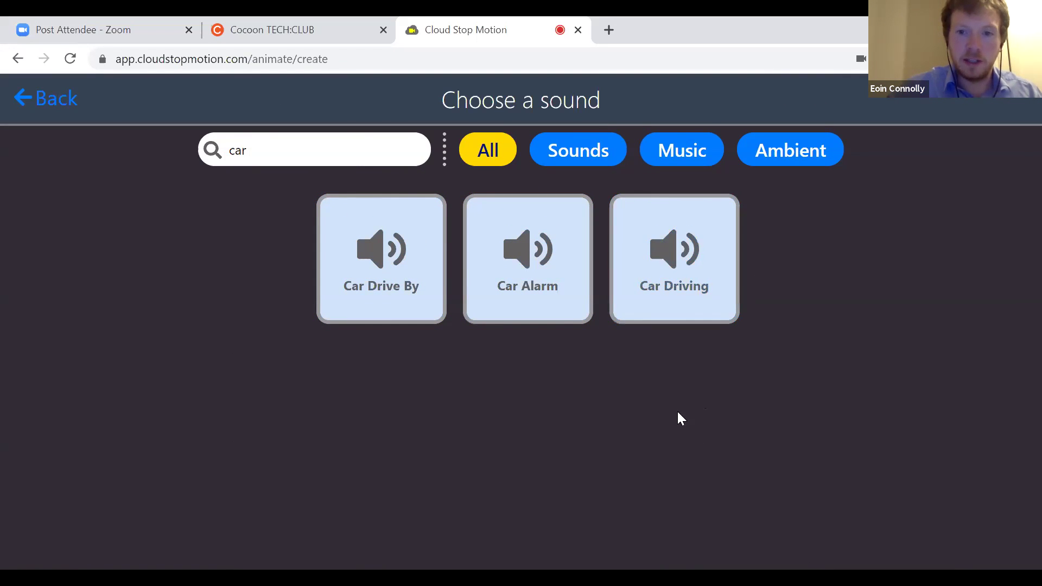
{"action": "left_click", "coordinate": [673, 295]}
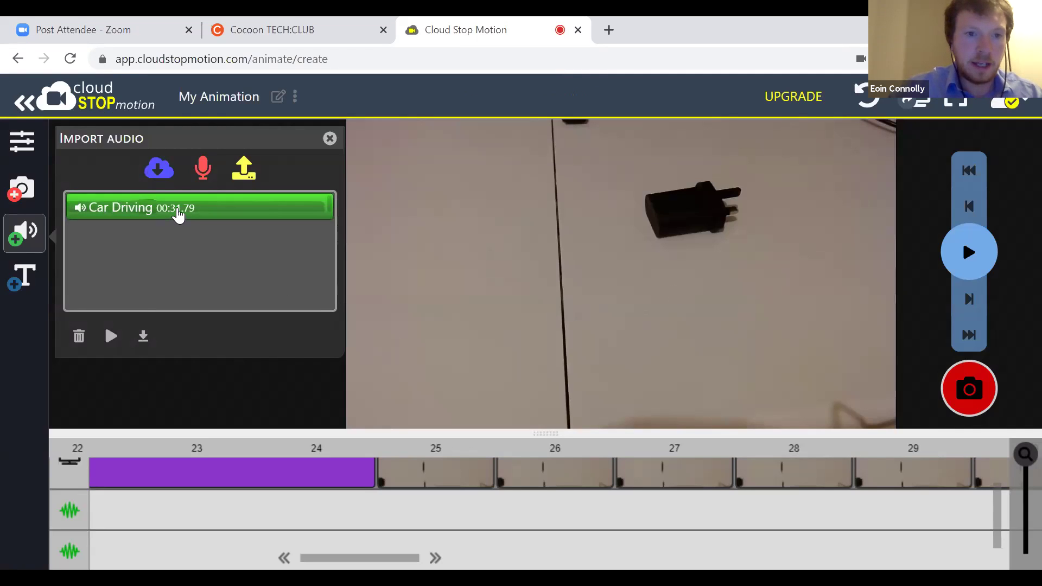
Step: Place Car Driving on the audio track at frame 25 and trim its end to the last frame
{"action": "left_click_drag", "start_coordinate": [178, 216], "coordinate": [266, 465]}
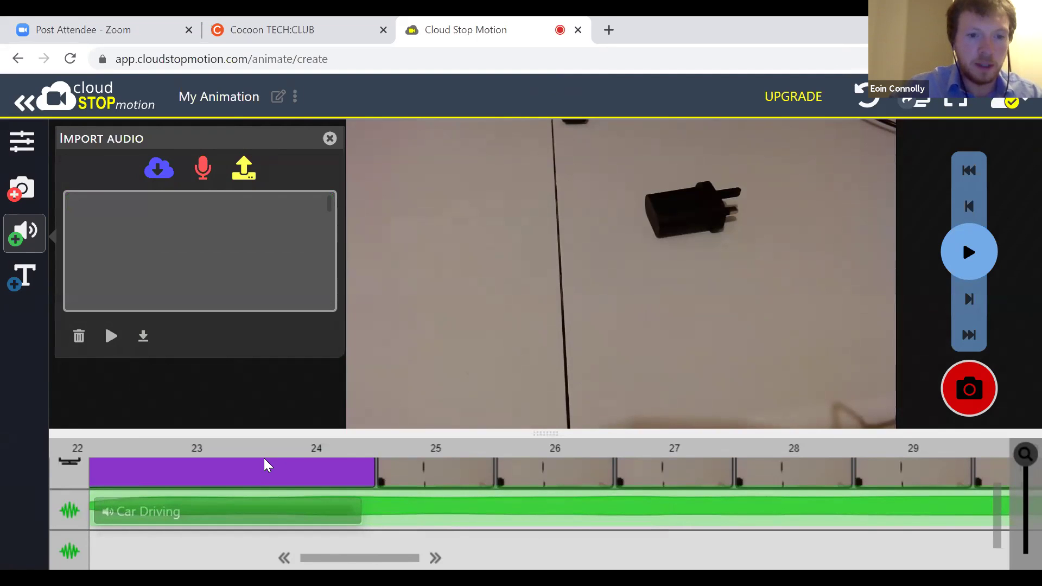
{"action": "left_click_drag", "start_coordinate": [265, 465], "coordinate": [358, 498]}
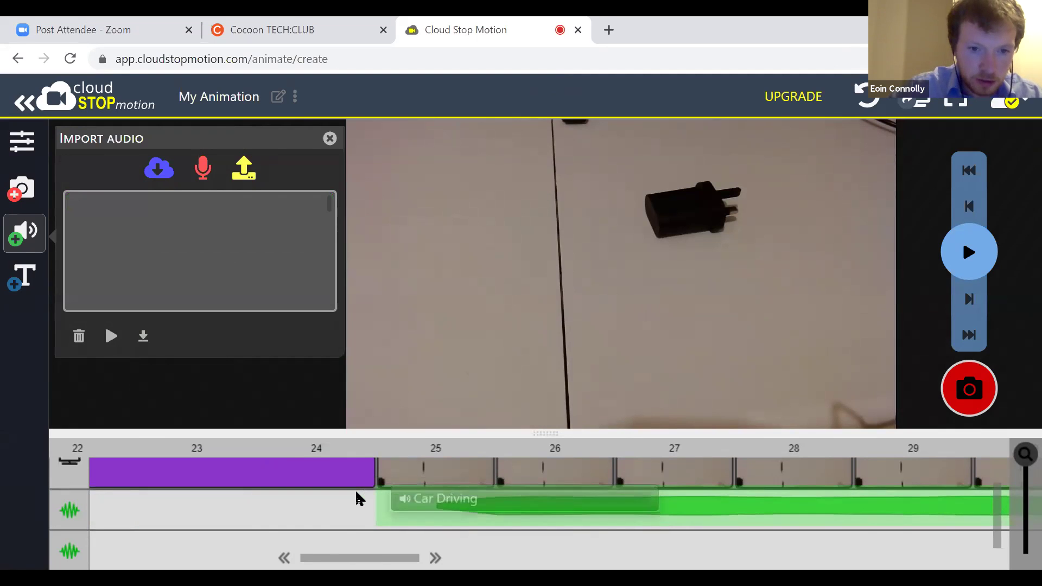
{"action": "left_click", "coordinate": [358, 498]}
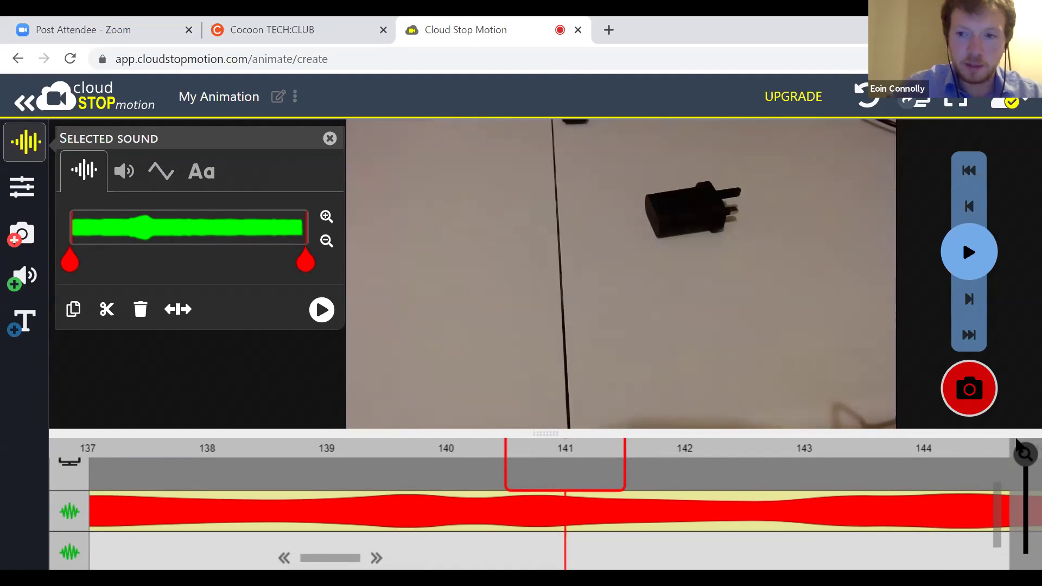
{"action": "left_click_drag", "start_coordinate": [1025, 456], "coordinate": [1025, 554]}
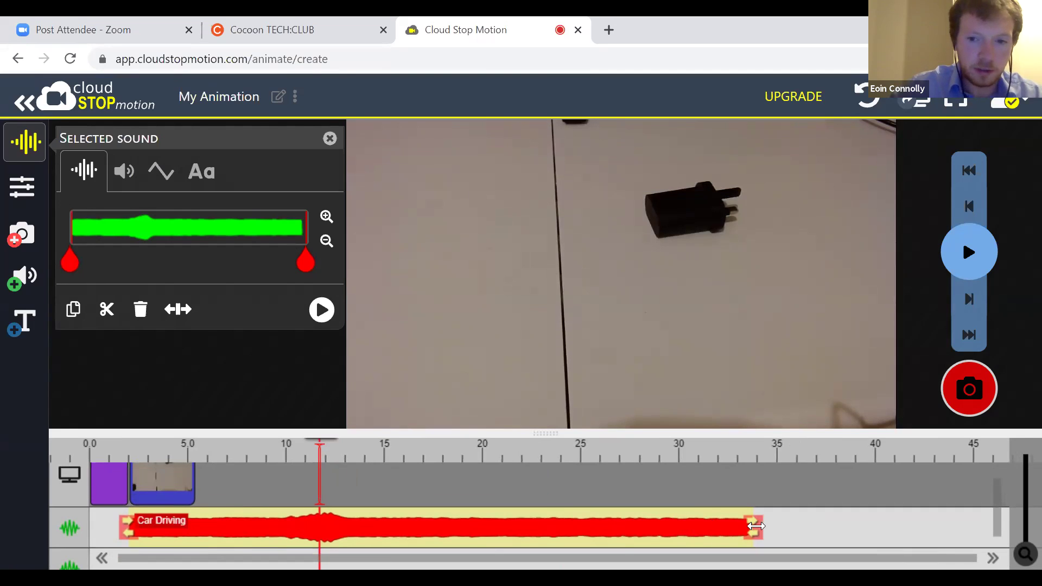
{"action": "left_click_drag", "start_coordinate": [757, 526], "coordinate": [205, 526]}
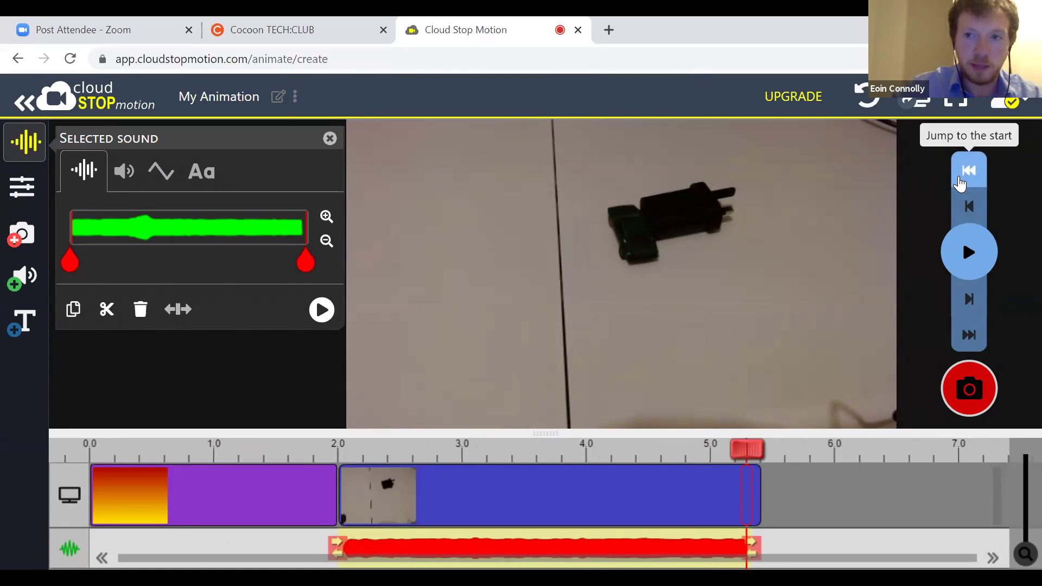
Step: Play the animation from frame one with the car sound, then return to the Cocoon TECH:CLUB tab
{"action": "left_click", "coordinate": [959, 179]}
{"action": "left_click", "coordinate": [970, 259]}
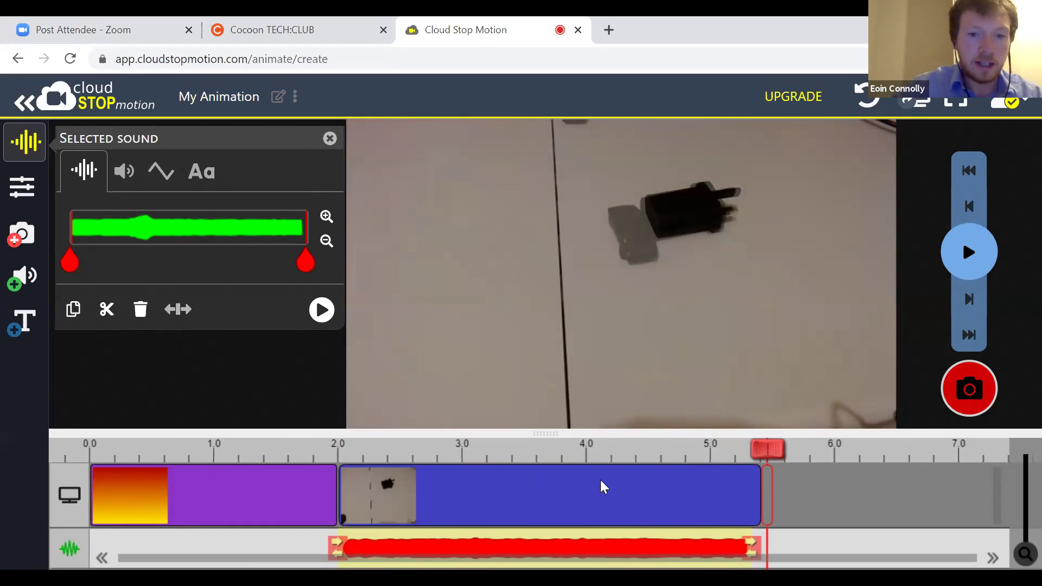
{"action": "scroll", "coordinate": [600, 489], "scroll_direction": "down", "scroll_amount": 1}
{"action": "scroll", "coordinate": [600, 489], "scroll_direction": "up", "scroll_amount": 1}
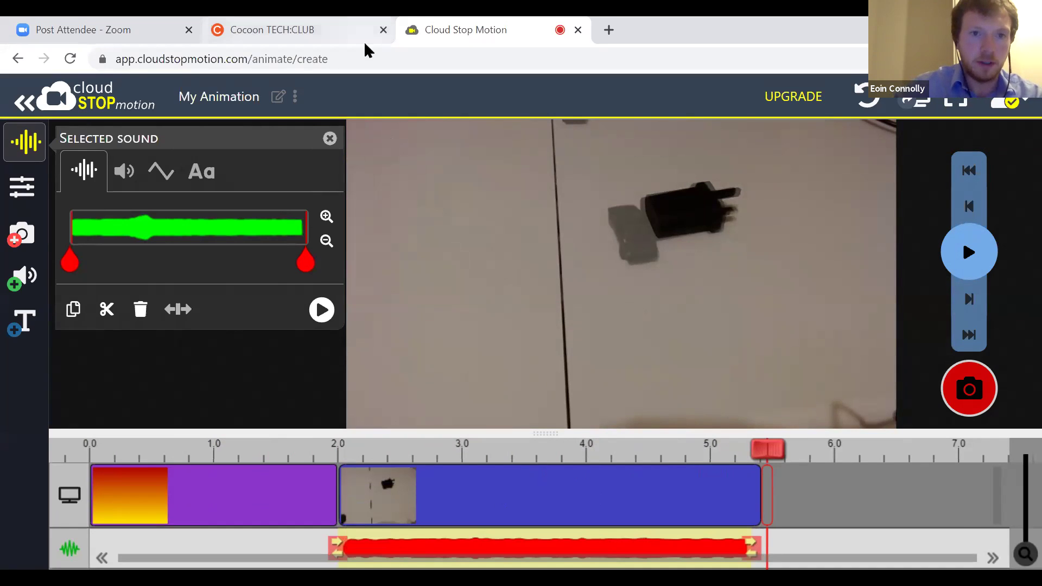
{"action": "left_click", "coordinate": [339, 29]}
{"action": "scroll", "coordinate": [662, 281], "scroll_direction": "down", "scroll_amount": 1}
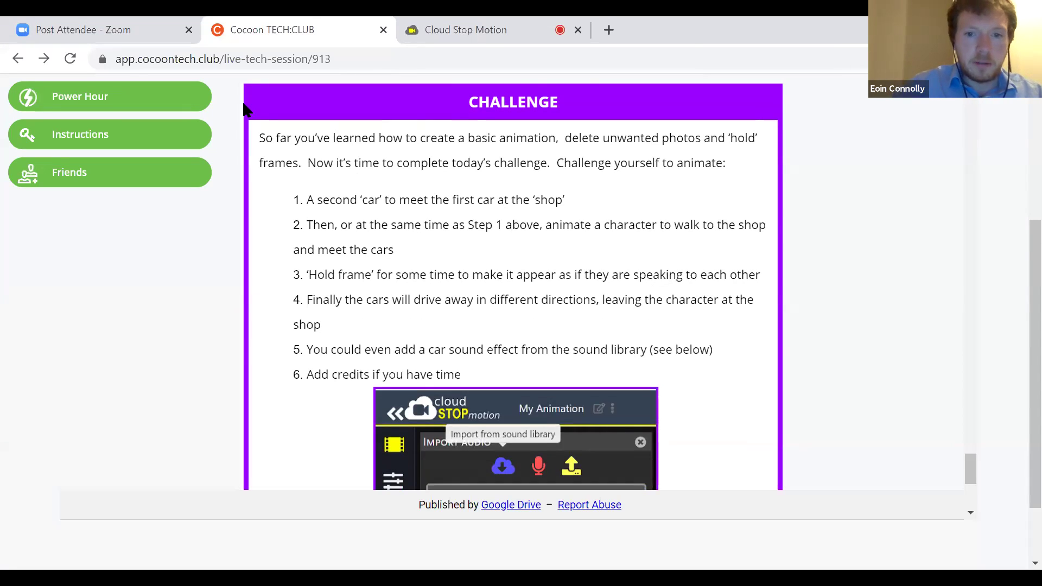
{"action": "scroll", "coordinate": [486, 212], "scroll_direction": "up", "scroll_amount": 2}
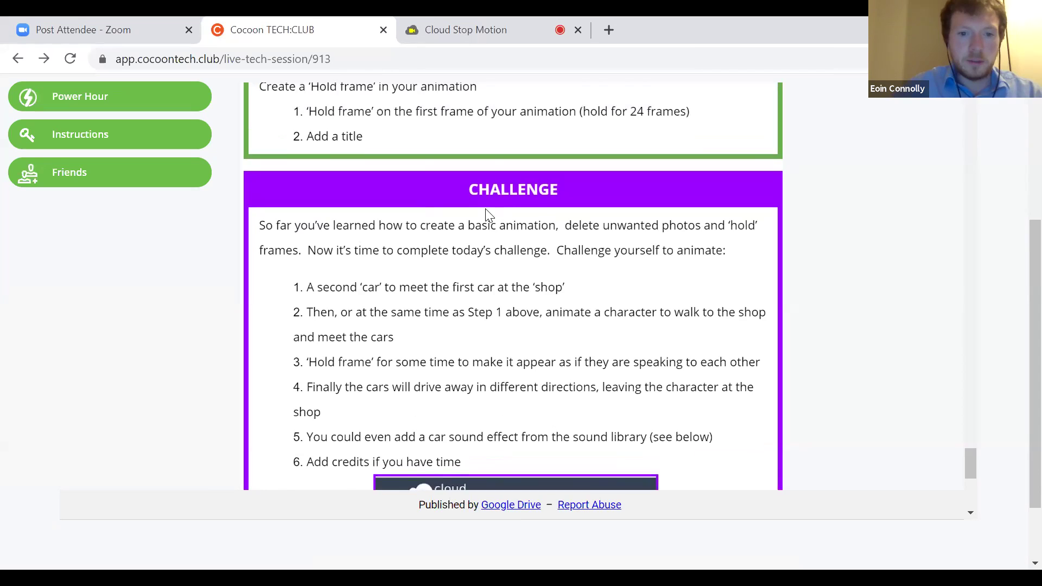
{"action": "scroll", "coordinate": [487, 213], "scroll_direction": "down", "scroll_amount": 6}
{"action": "scroll", "coordinate": [488, 213], "scroll_direction": "up", "scroll_amount": 3}
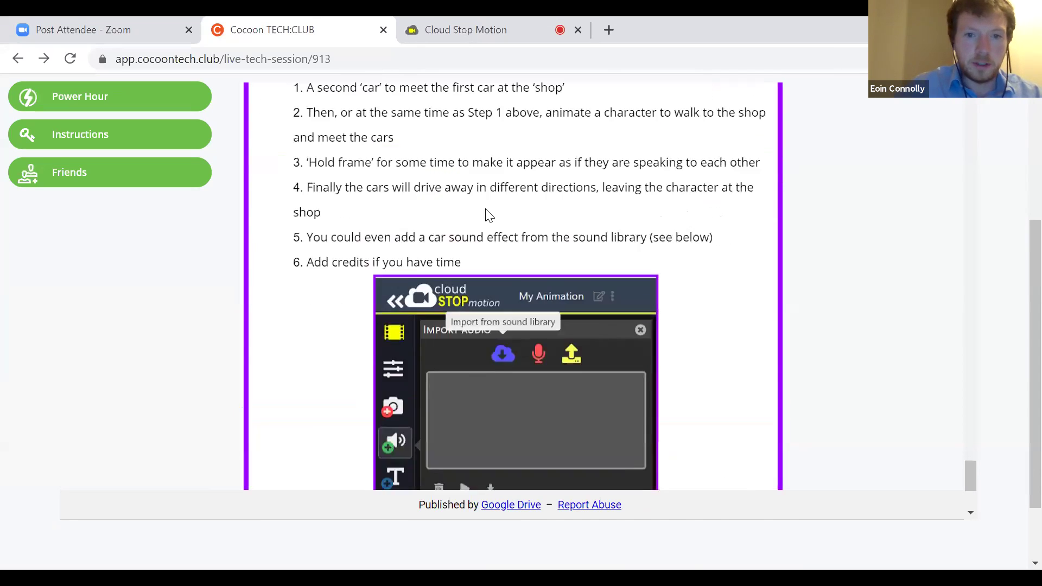
{"action": "scroll", "coordinate": [487, 215], "scroll_direction": "up", "scroll_amount": 3}
{"action": "scroll", "coordinate": [488, 215], "scroll_direction": "down", "scroll_amount": 1}
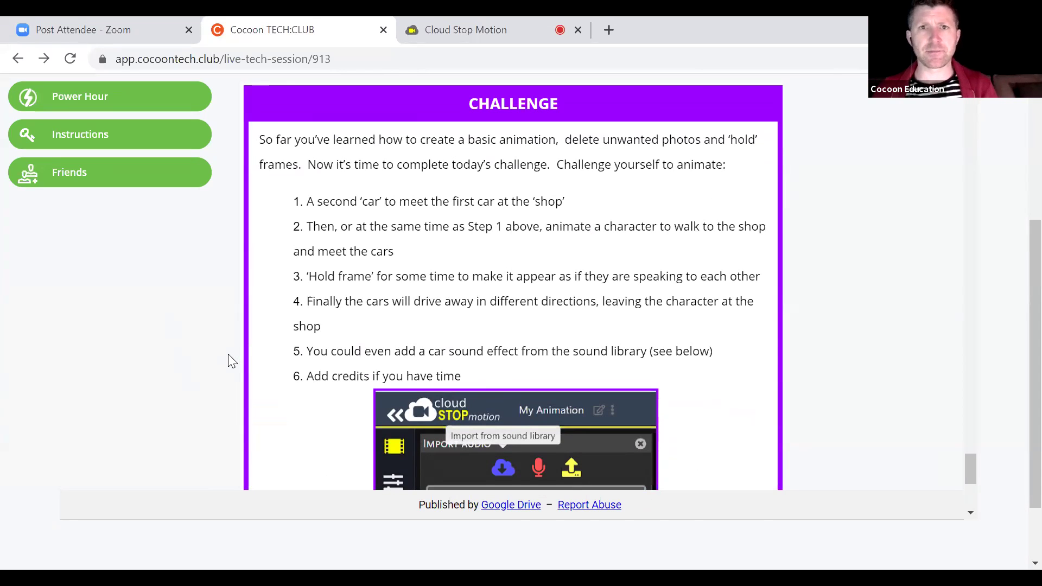
{"action": "scroll", "coordinate": [386, 357], "scroll_direction": "down", "scroll_amount": 6}
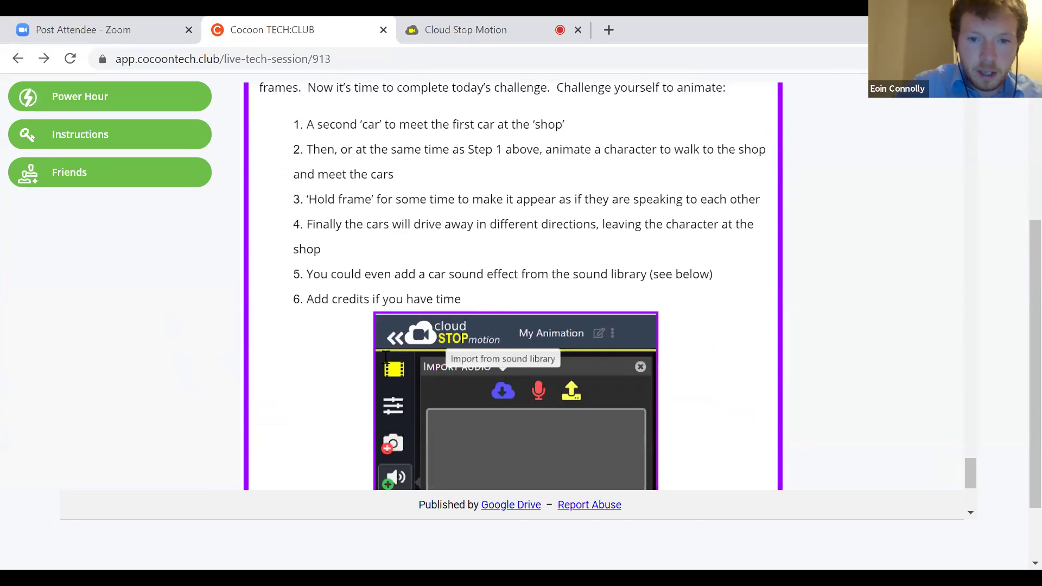
{"action": "scroll", "coordinate": [386, 357], "scroll_direction": "up", "scroll_amount": 6}
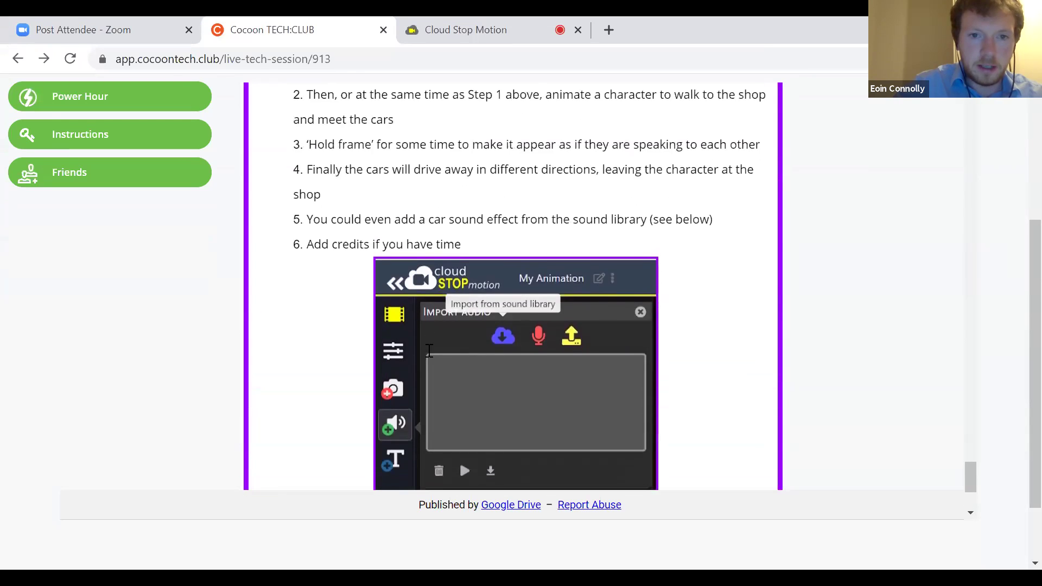
{"action": "scroll", "coordinate": [429, 350], "scroll_direction": "down", "scroll_amount": 3}
{"action": "scroll", "coordinate": [429, 351], "scroll_direction": "down", "scroll_amount": 3}
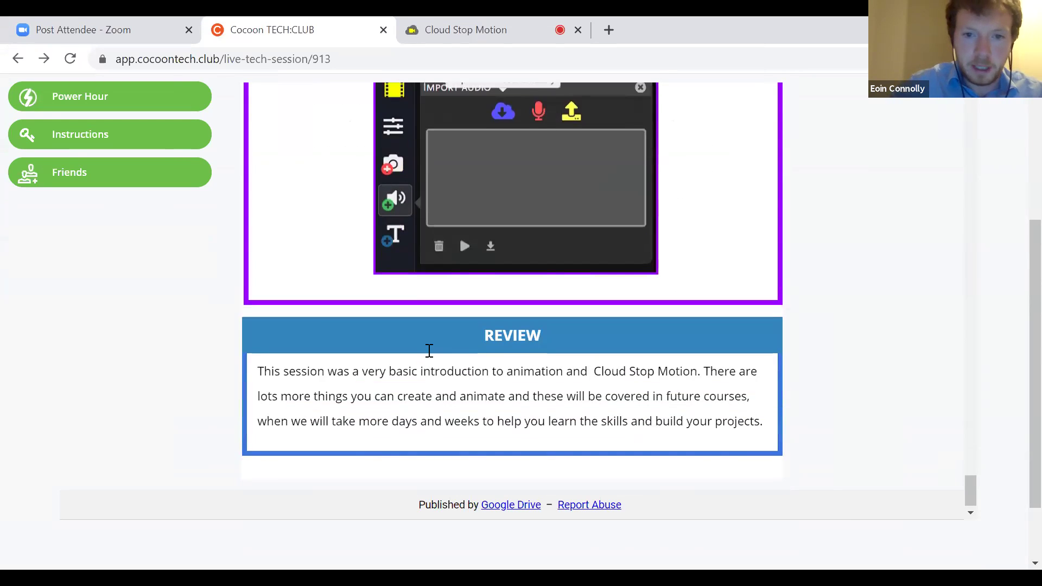
{"action": "scroll", "coordinate": [426, 350], "scroll_direction": "up", "scroll_amount": 4}
{"action": "scroll", "coordinate": [429, 351], "scroll_direction": "up", "scroll_amount": 4}
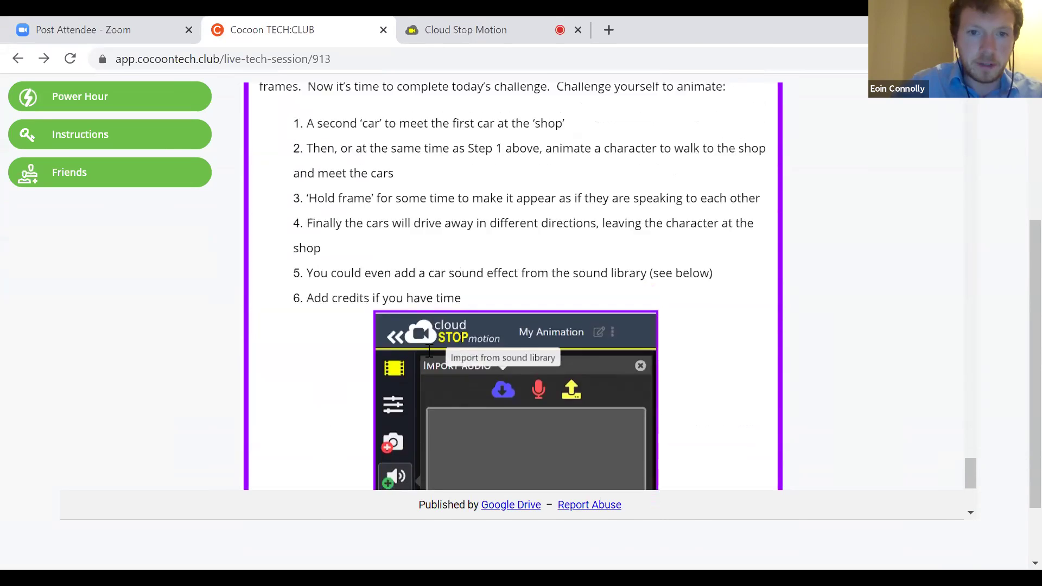
{"action": "scroll", "coordinate": [428, 351], "scroll_direction": "down", "scroll_amount": 2}
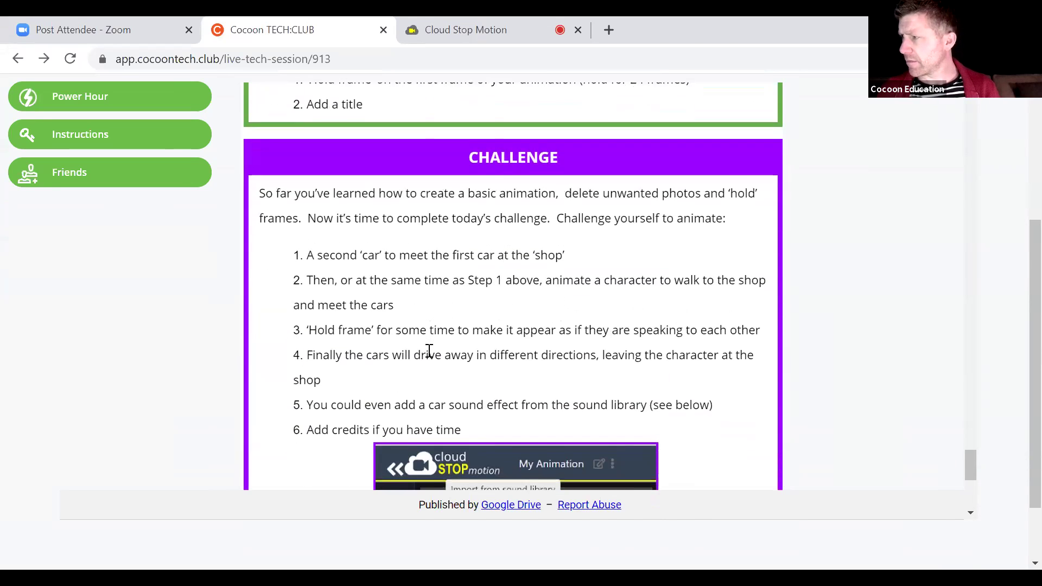
{"action": "scroll", "coordinate": [429, 350], "scroll_direction": "down", "scroll_amount": 1}
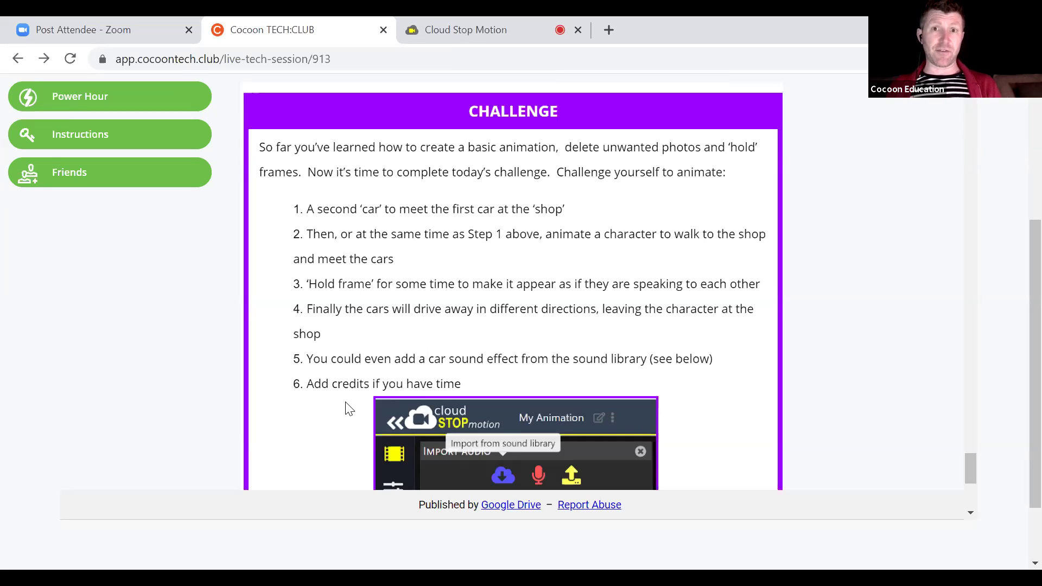
{"action": "scroll", "coordinate": [237, 439], "scroll_direction": "down", "scroll_amount": 1}
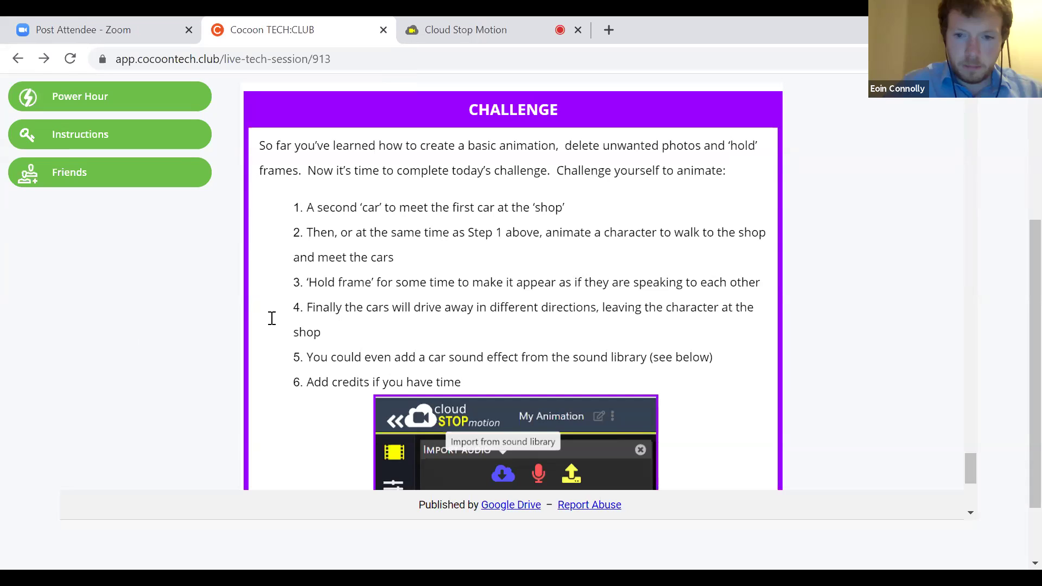
{"action": "scroll", "coordinate": [272, 318], "scroll_direction": "down", "scroll_amount": 3}
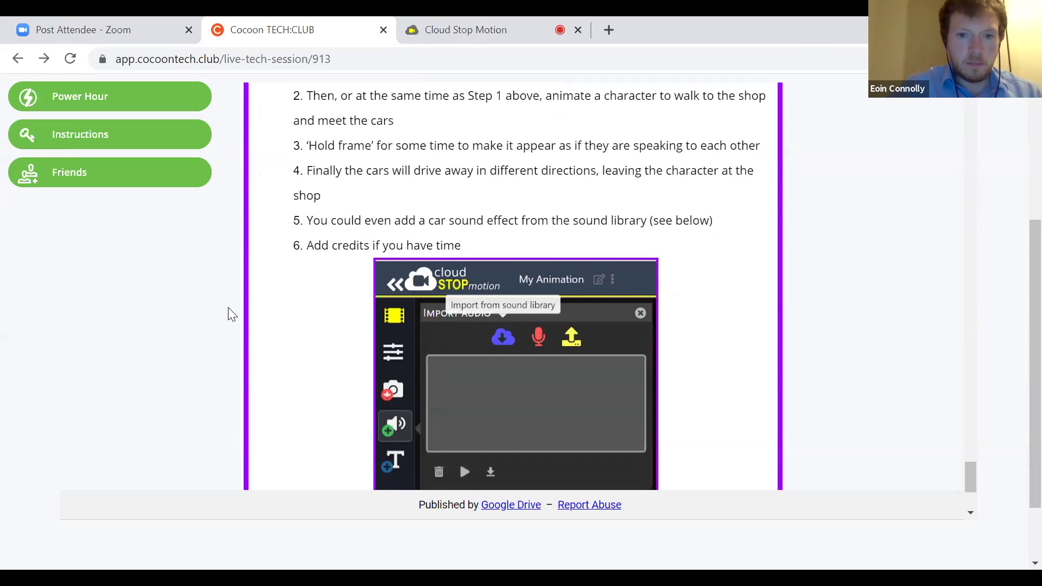
{"action": "scroll", "coordinate": [228, 312], "scroll_direction": "up", "scroll_amount": 1}
{"action": "scroll", "coordinate": [228, 312], "scroll_direction": "down", "scroll_amount": 3}
{"action": "scroll", "coordinate": [228, 315], "scroll_direction": "up", "scroll_amount": 2}
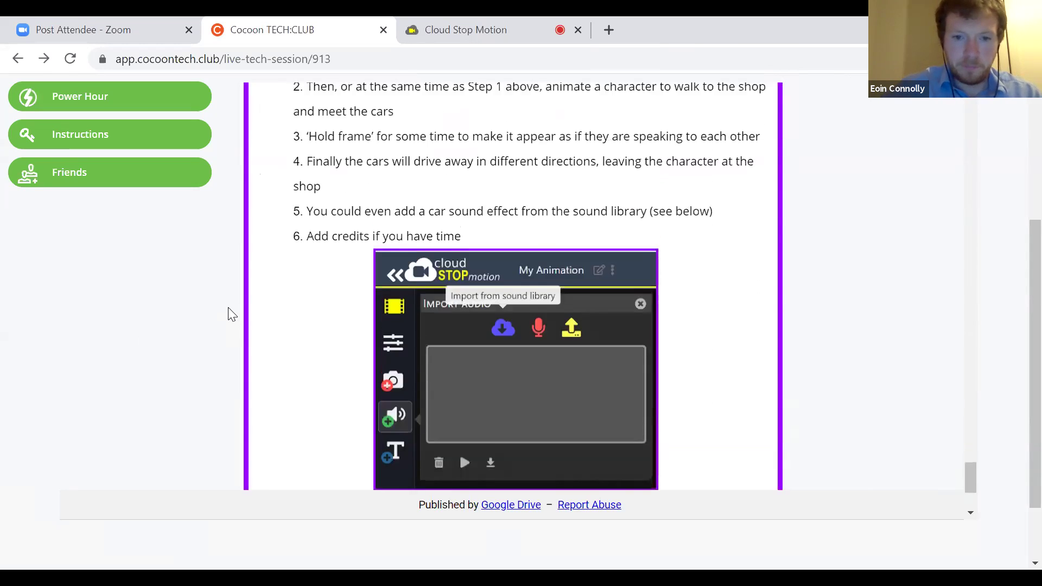
{"action": "scroll", "coordinate": [228, 315], "scroll_direction": "down", "scroll_amount": 4}
{"action": "scroll", "coordinate": [227, 315], "scroll_direction": "up", "scroll_amount": 3}
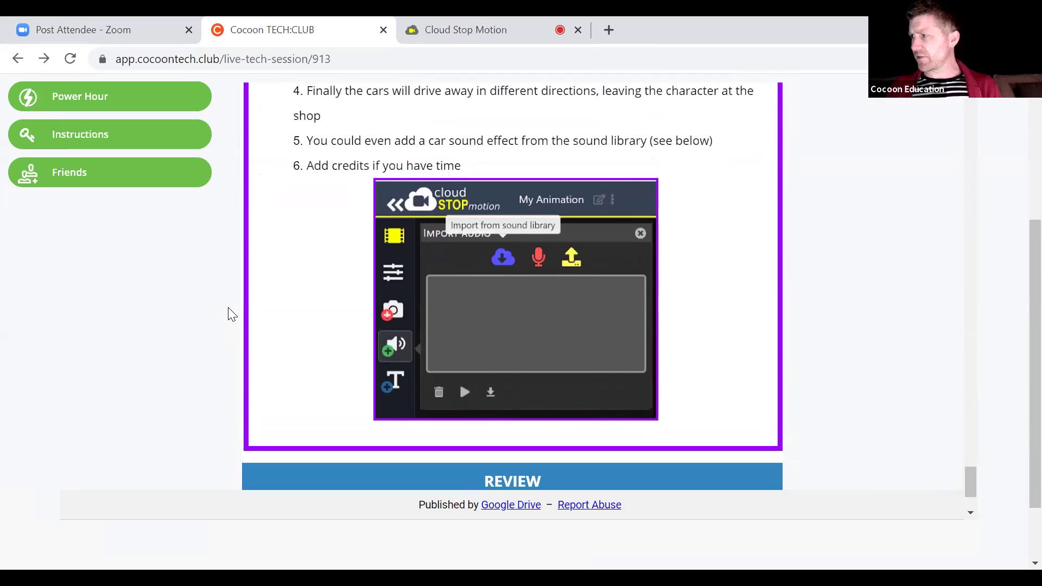